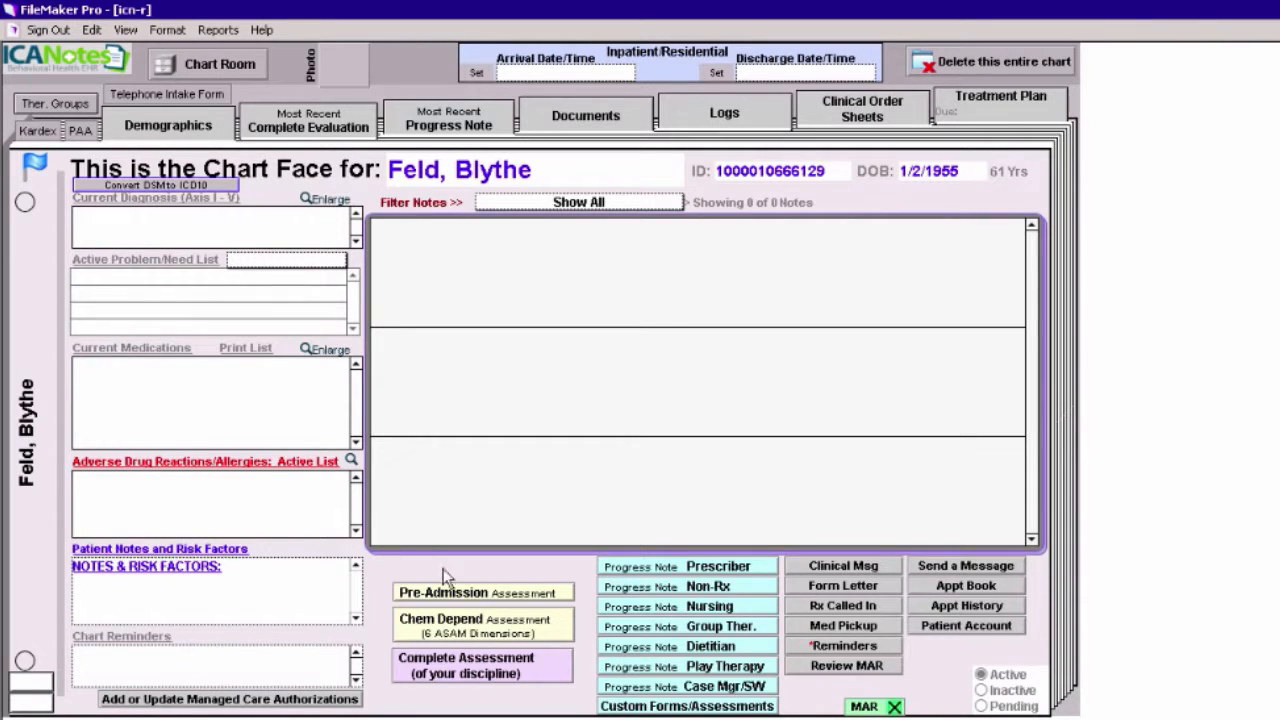
- Start a complete assessment for the patient and enter the chief complaint "I am depressed."
{"action": "left_click", "coordinate": [470, 664]}
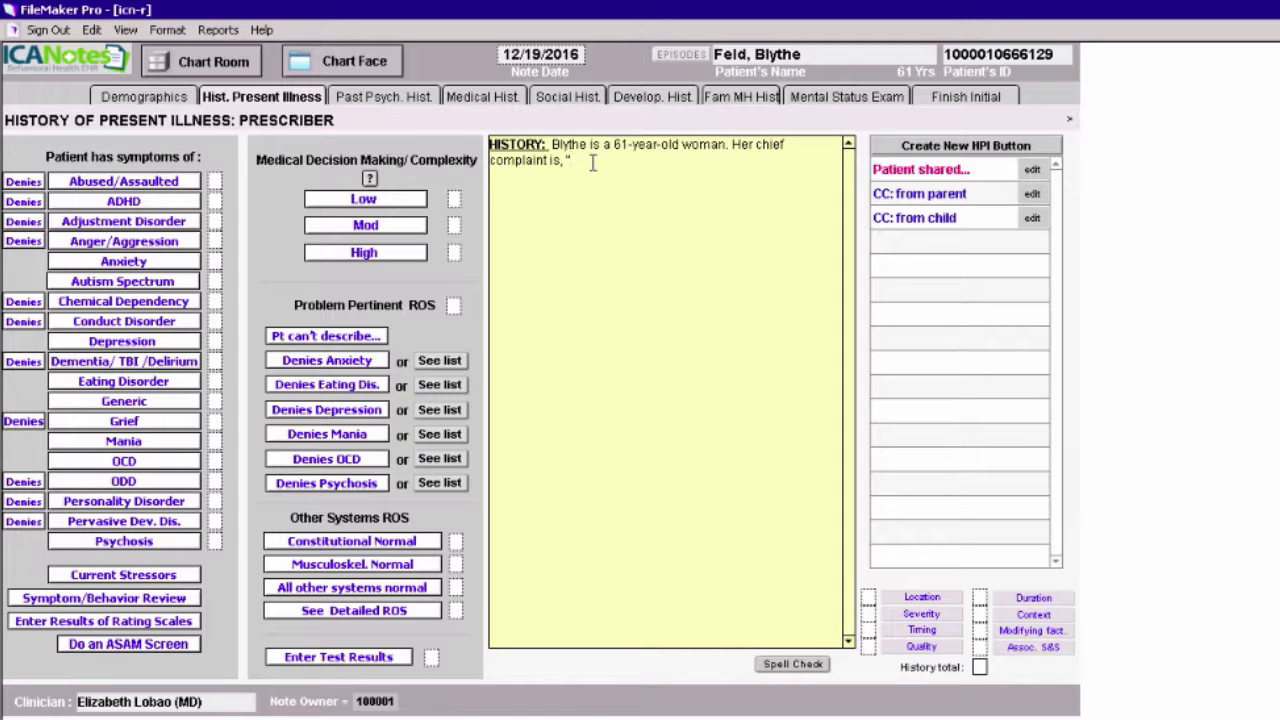
{"action": "type", "text": "I am depresse"}
{"action": "key", "text": "BackSpace"}
{"action": "type", "text": "sed."}
- In the depression symptoms, record the information sources as the patient and family, adding "husband" with his first name
{"action": "left_click", "coordinate": [122, 342]}
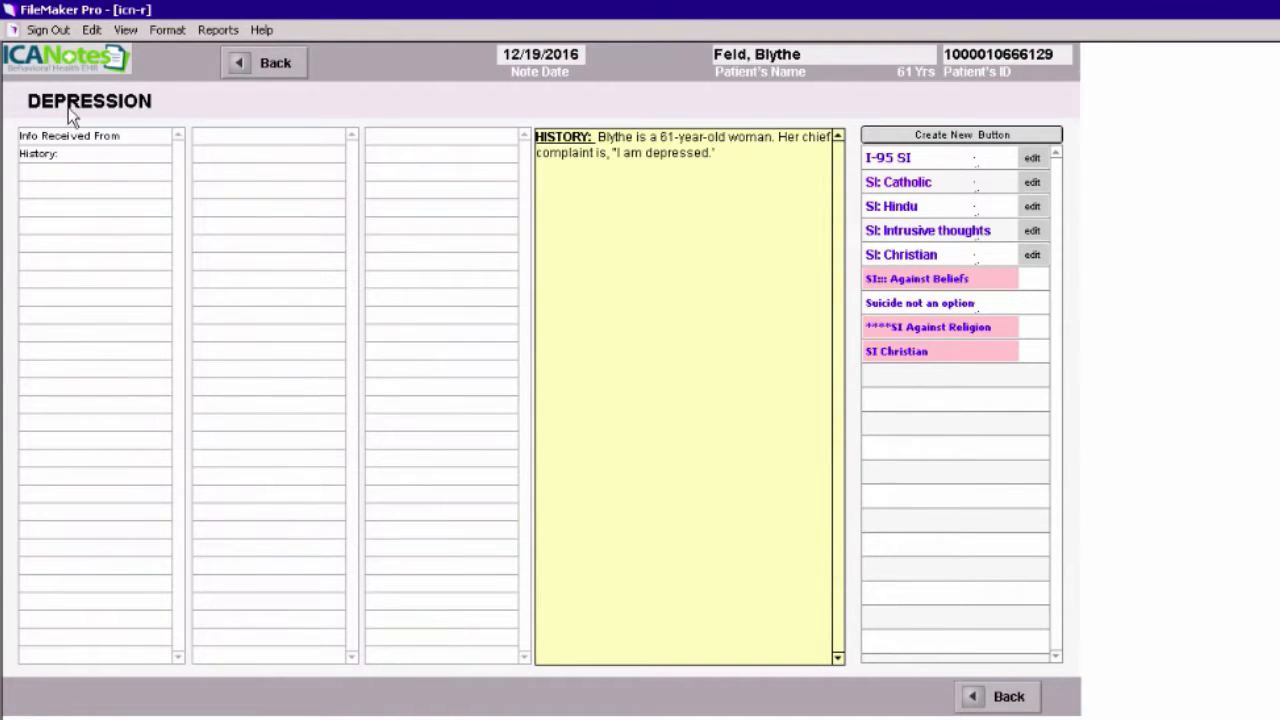
{"action": "left_click", "coordinate": [68, 138]}
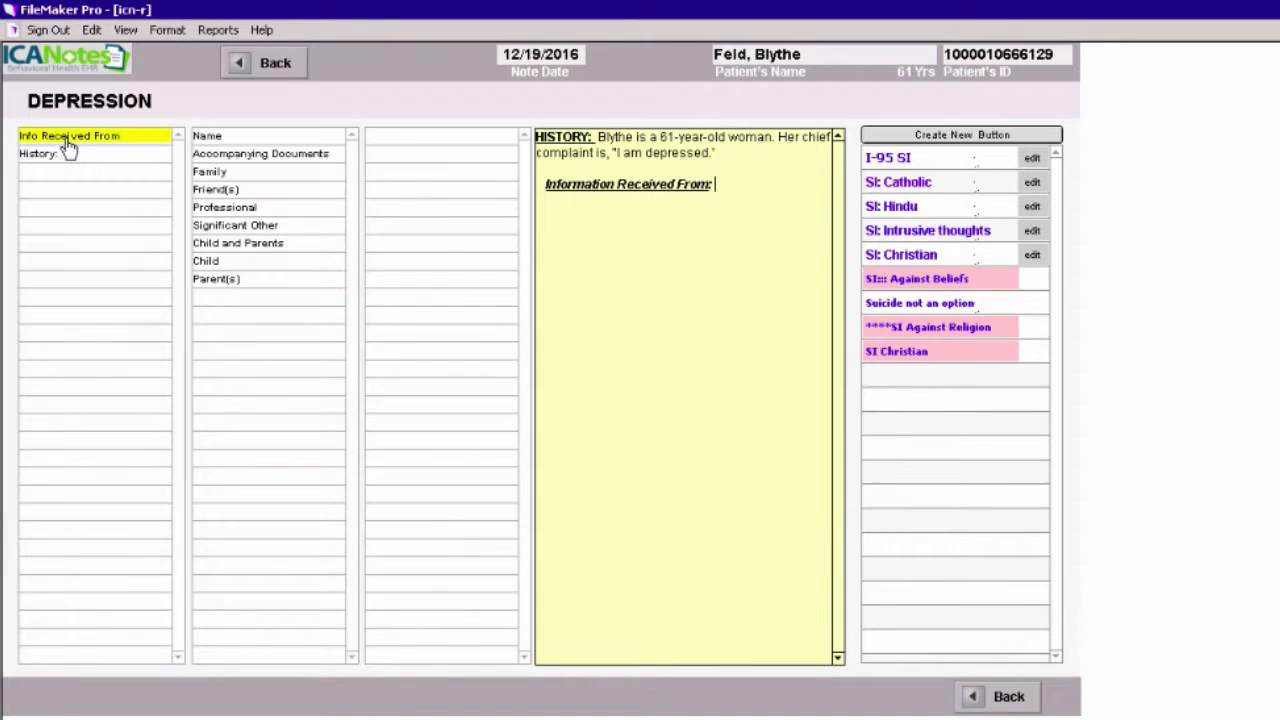
{"action": "left_click", "coordinate": [214, 140]}
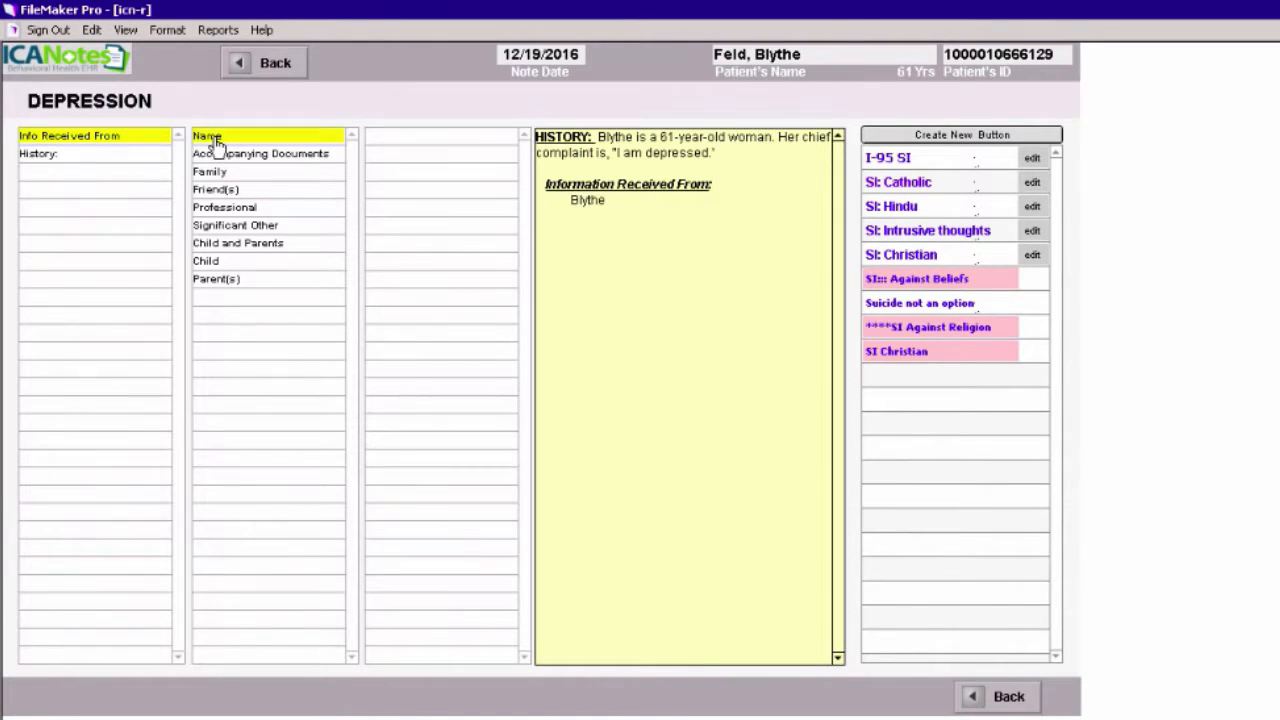
{"action": "left_click", "coordinate": [236, 174]}
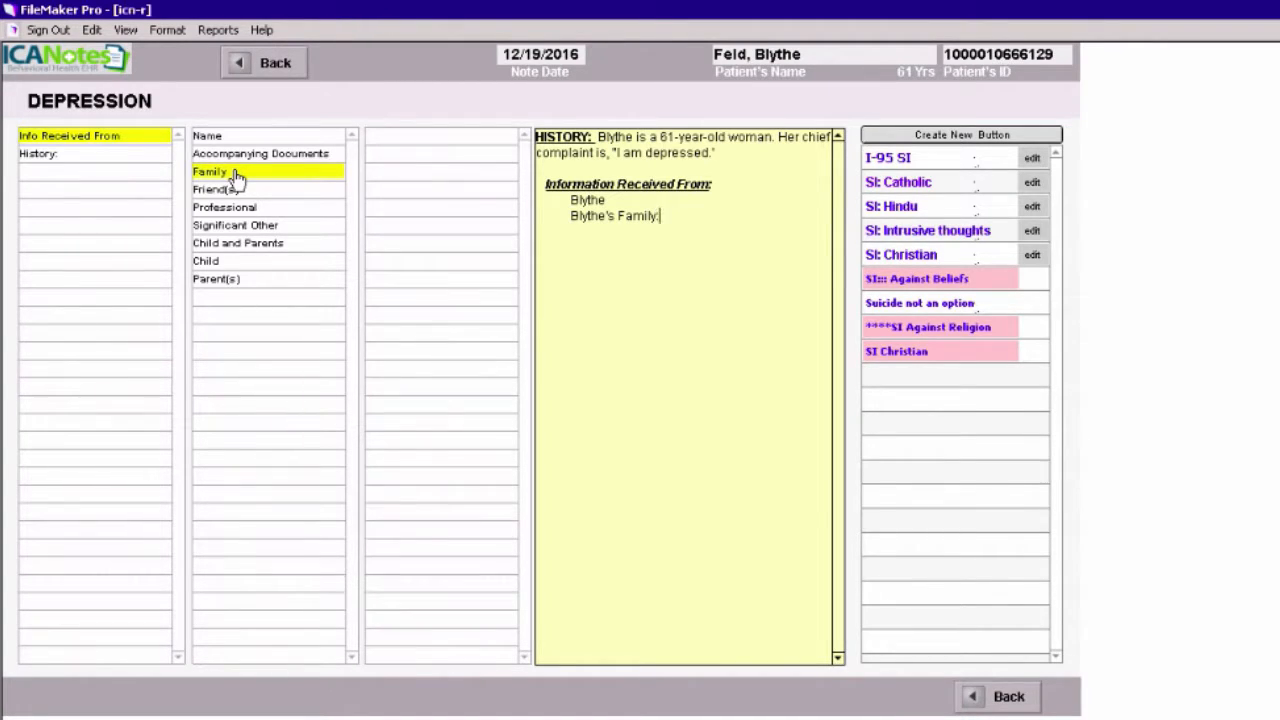
{"action": "type", "text": "husband Jeff"}
- Add the depression history to the note with No Precipitant as the cause
{"action": "left_click", "coordinate": [62, 155]}
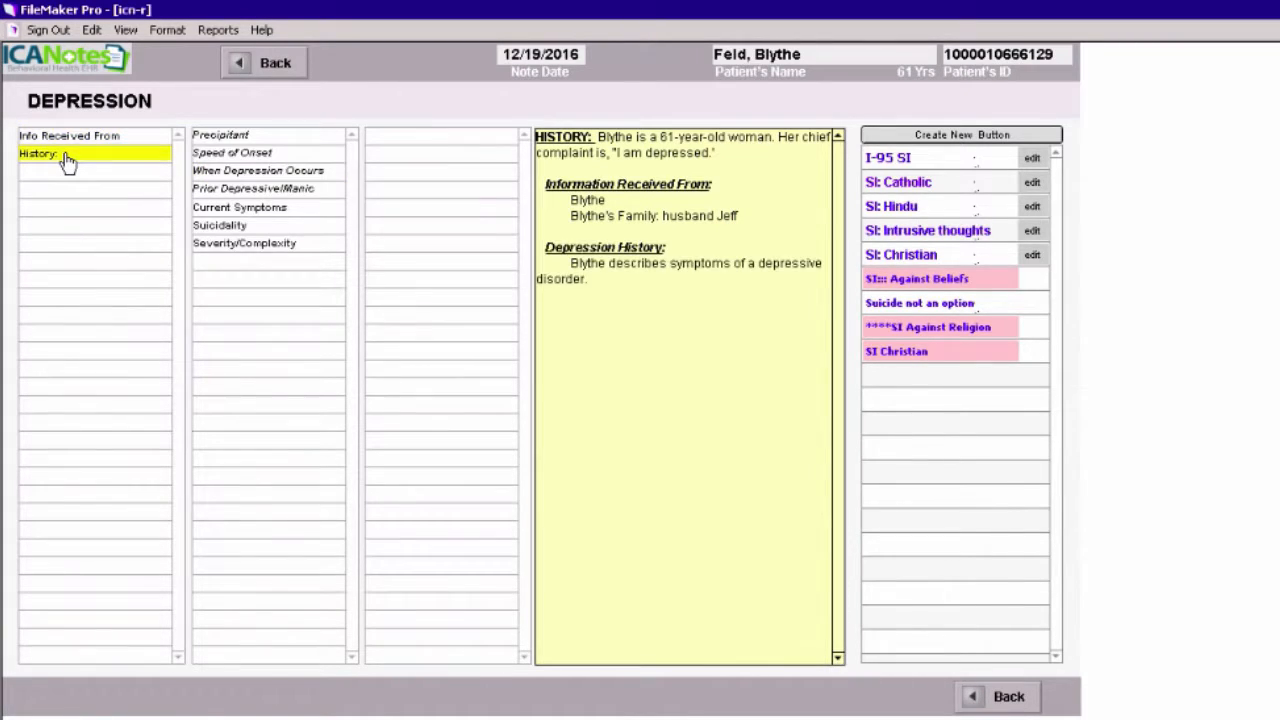
{"action": "left_click", "coordinate": [232, 141]}
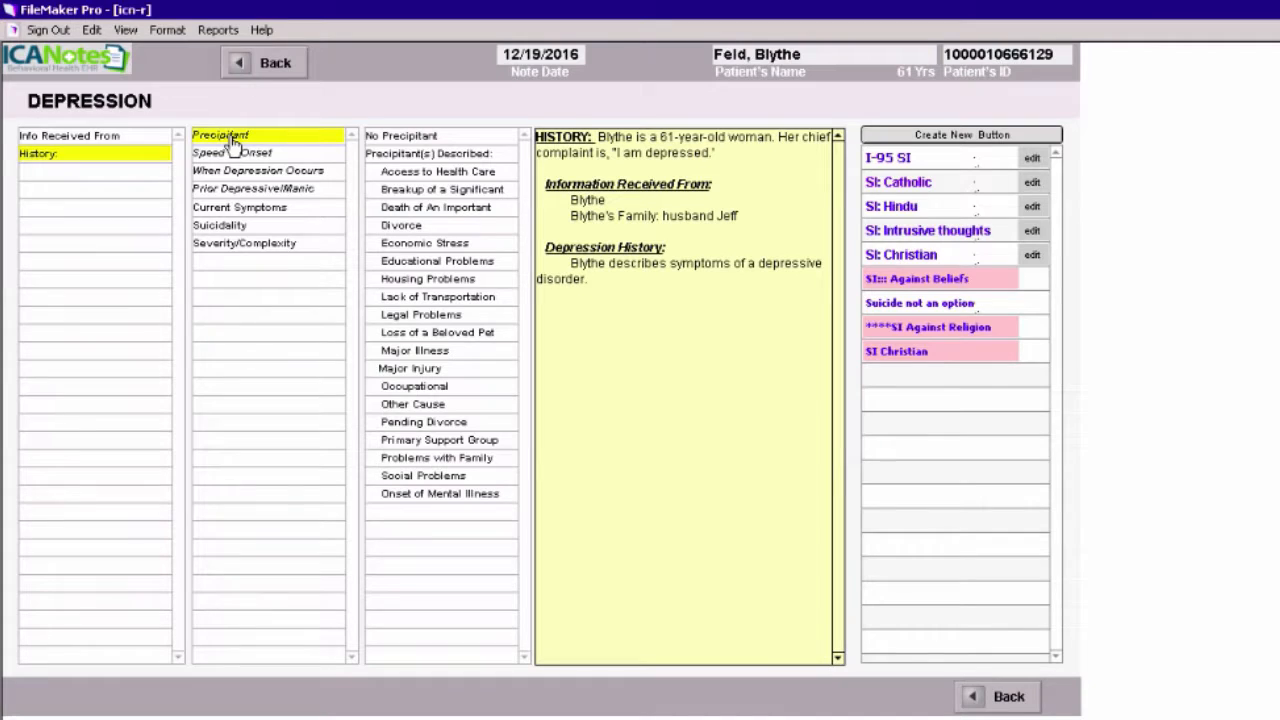
{"action": "left_click", "coordinate": [398, 143]}
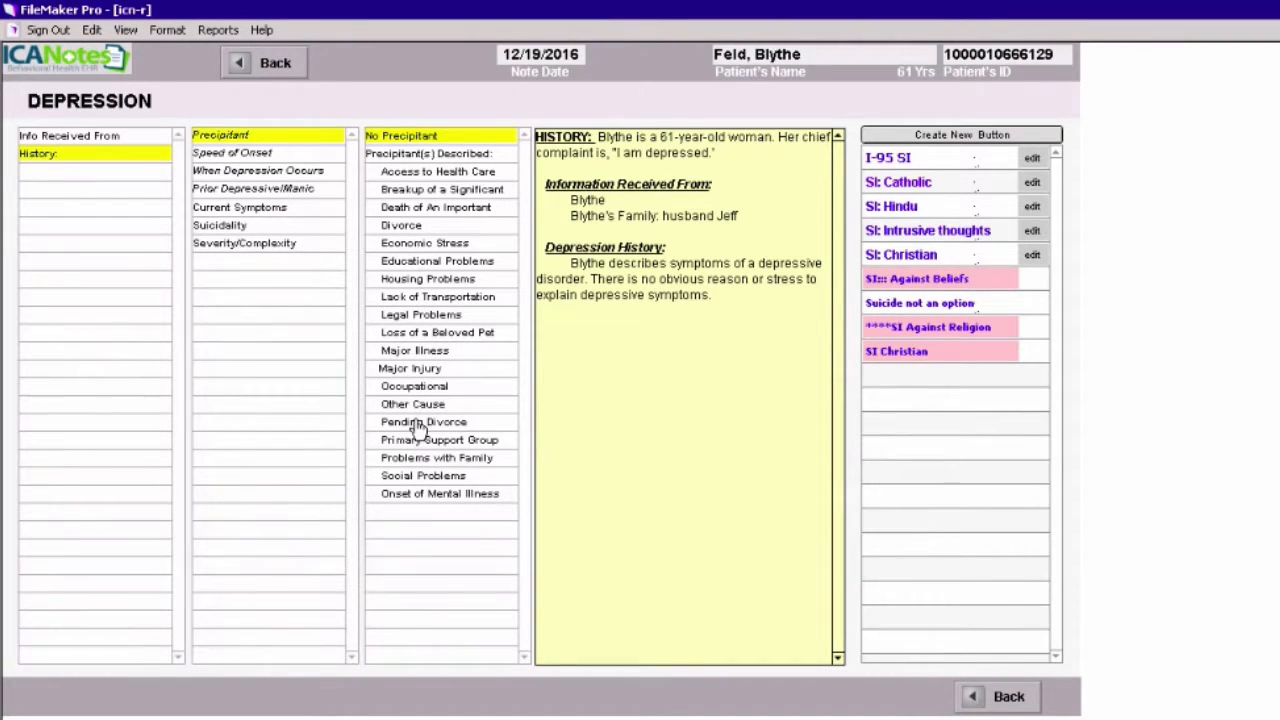
- Record the depression's speed of onset as Insidious over Months and its occurrence as Chronic
{"action": "left_click", "coordinate": [252, 160]}
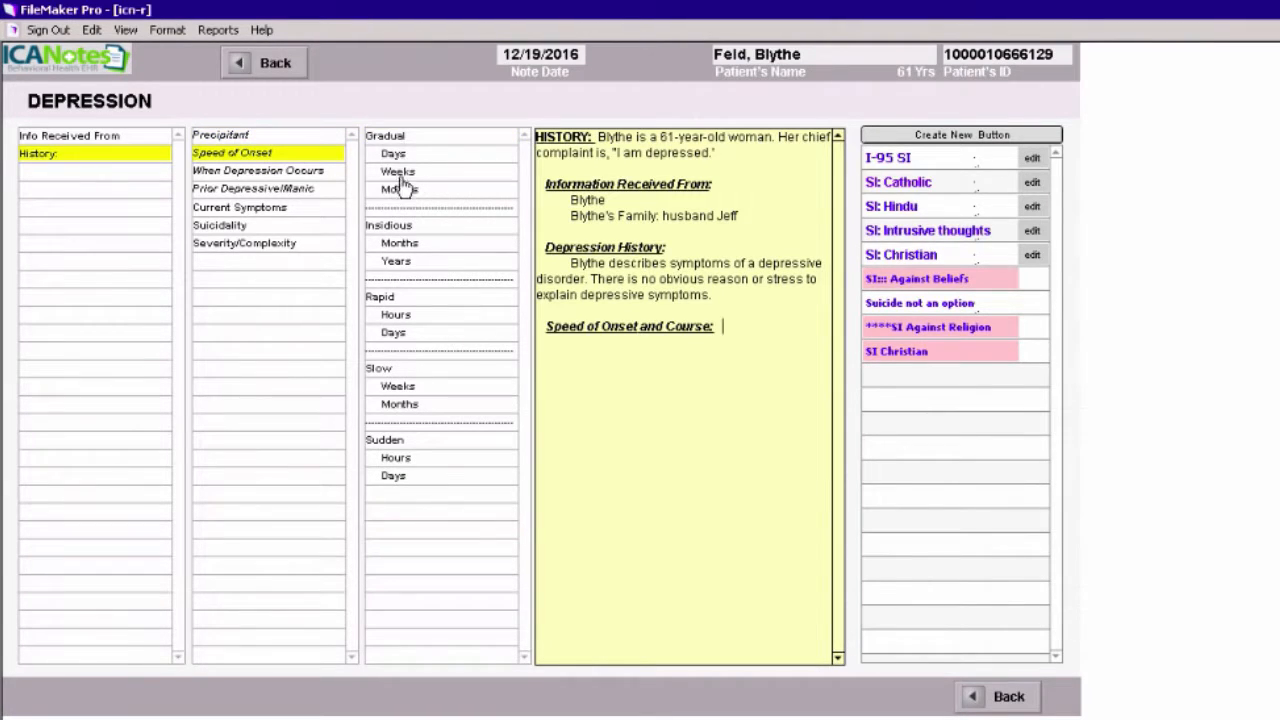
{"action": "left_click", "coordinate": [400, 225]}
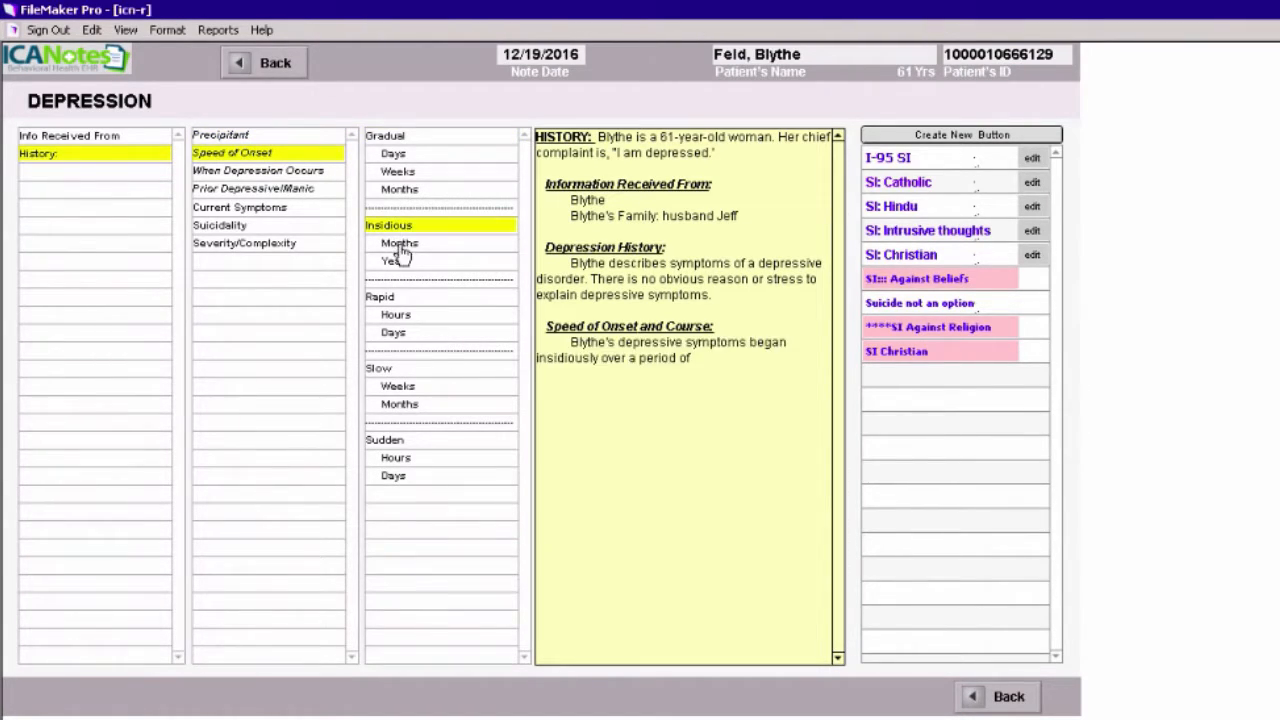
{"action": "left_click", "coordinate": [400, 244]}
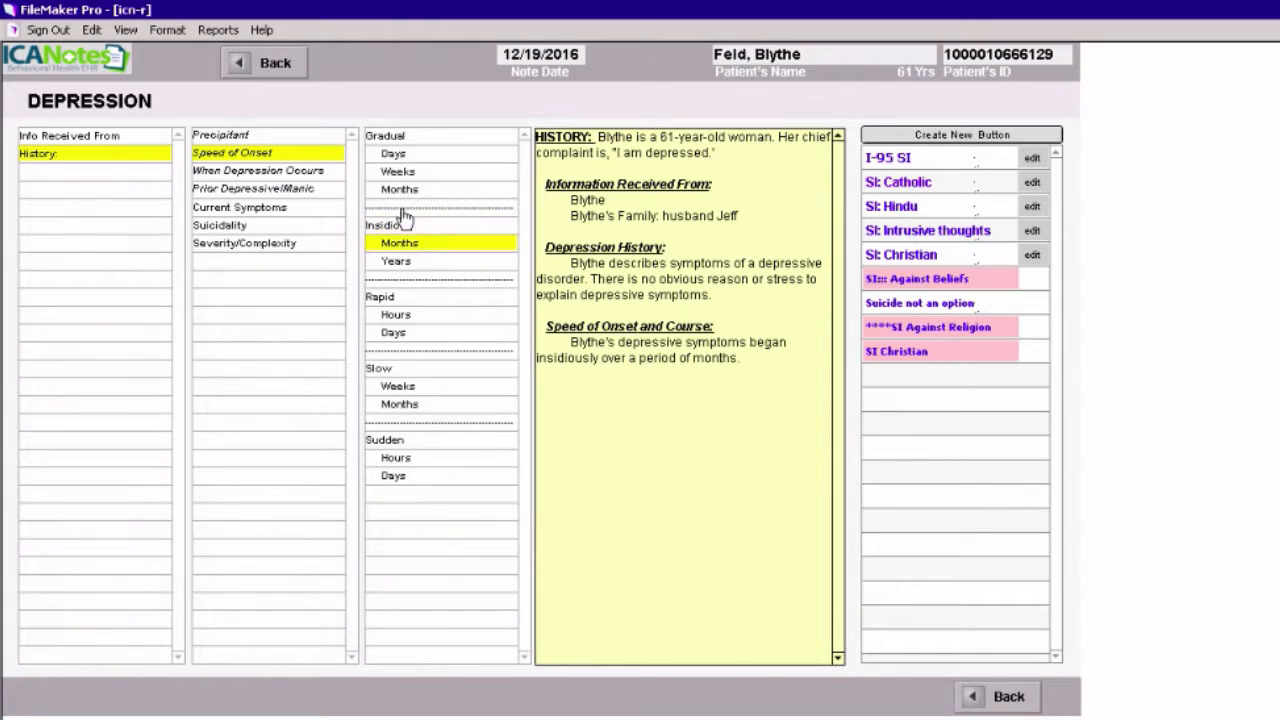
{"action": "left_click", "coordinate": [250, 176]}
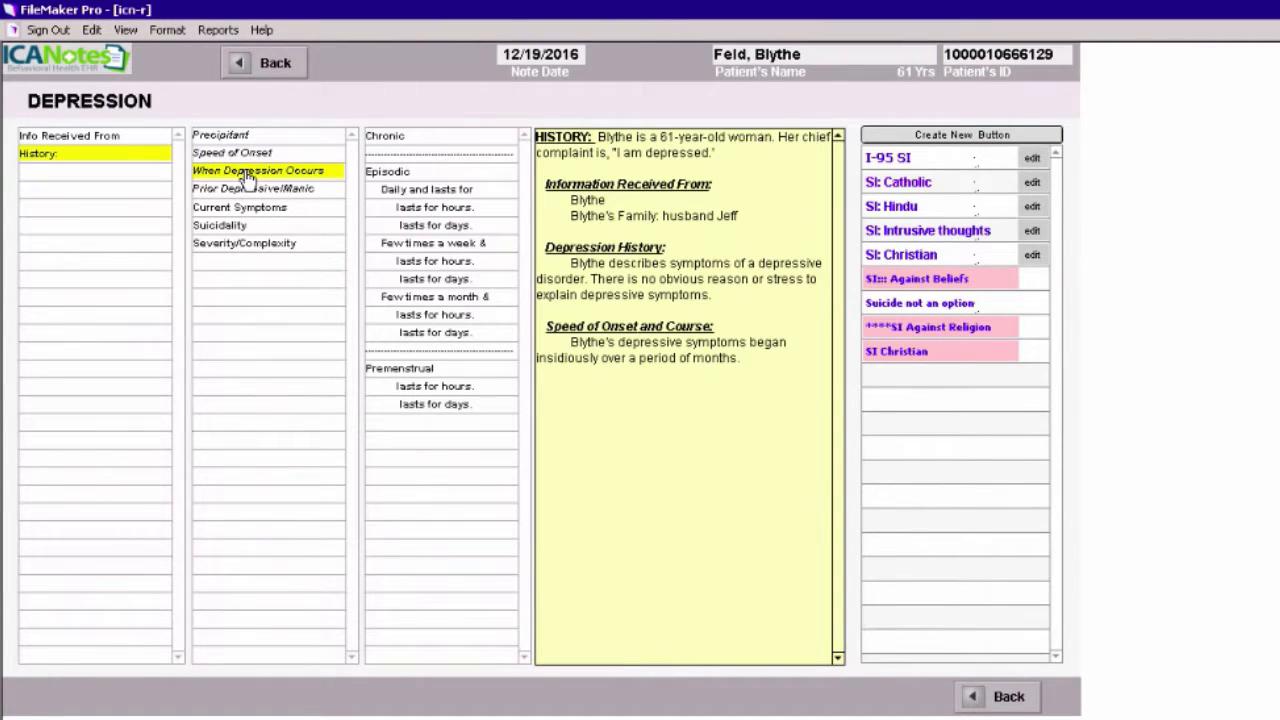
{"action": "left_click", "coordinate": [397, 145]}
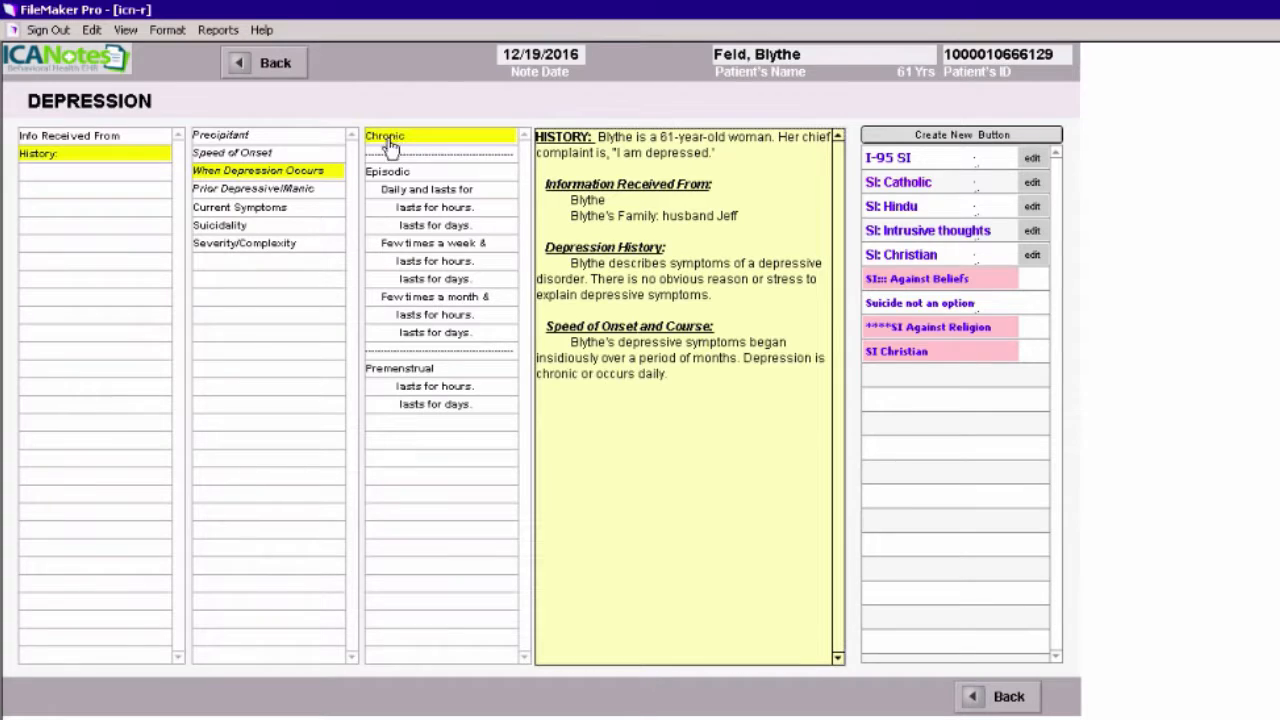
- Document one prior depressive episode and no prior manic episodes
{"action": "left_click", "coordinate": [258, 190]}
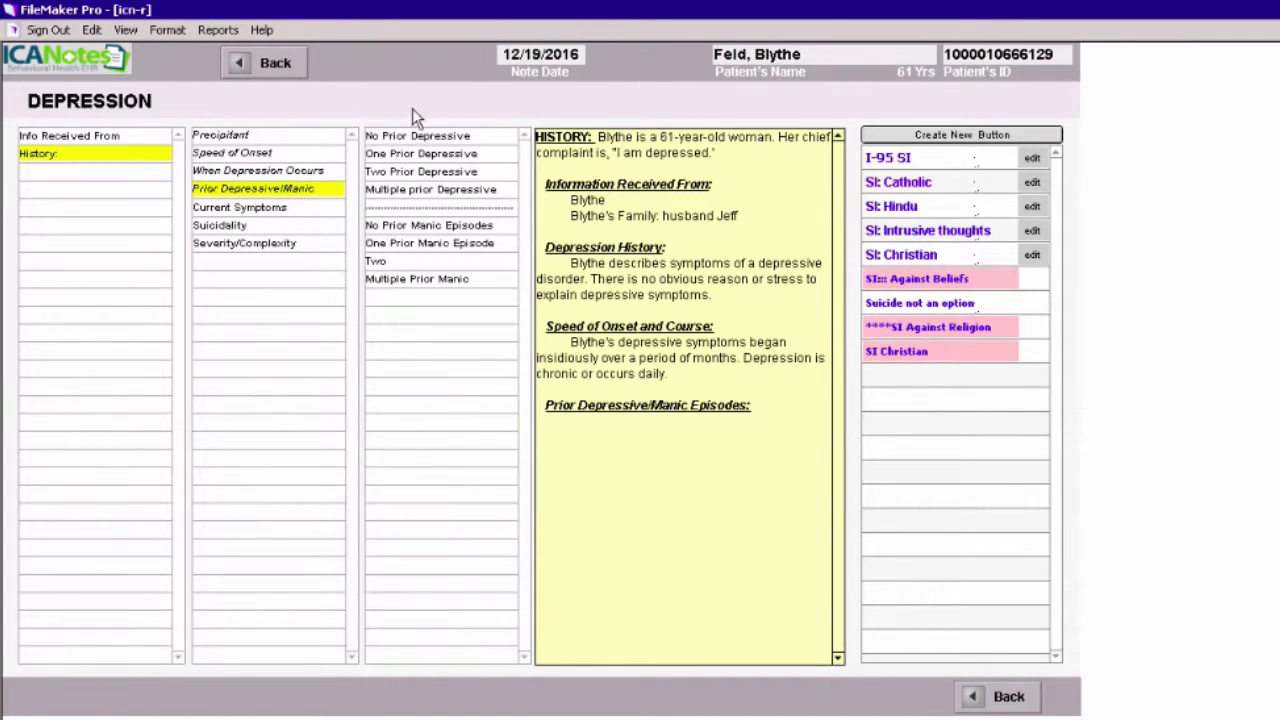
{"action": "left_click", "coordinate": [428, 156]}
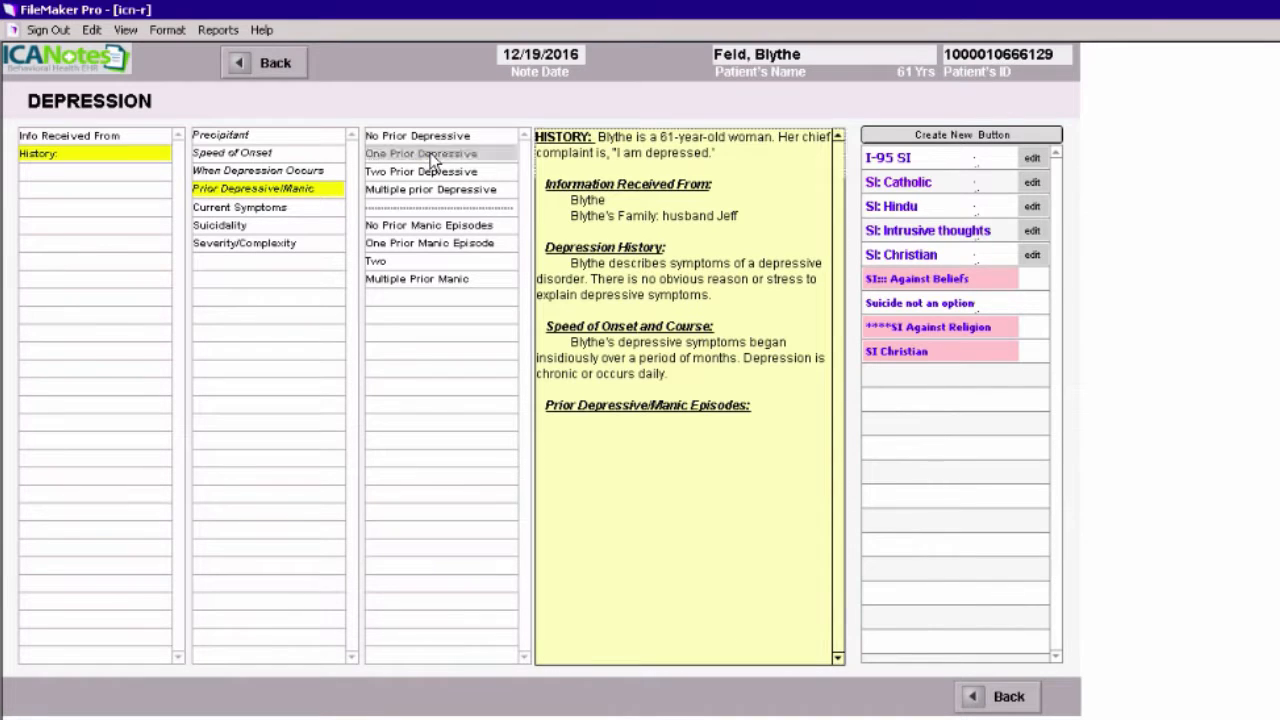
{"action": "left_click", "coordinate": [426, 228]}
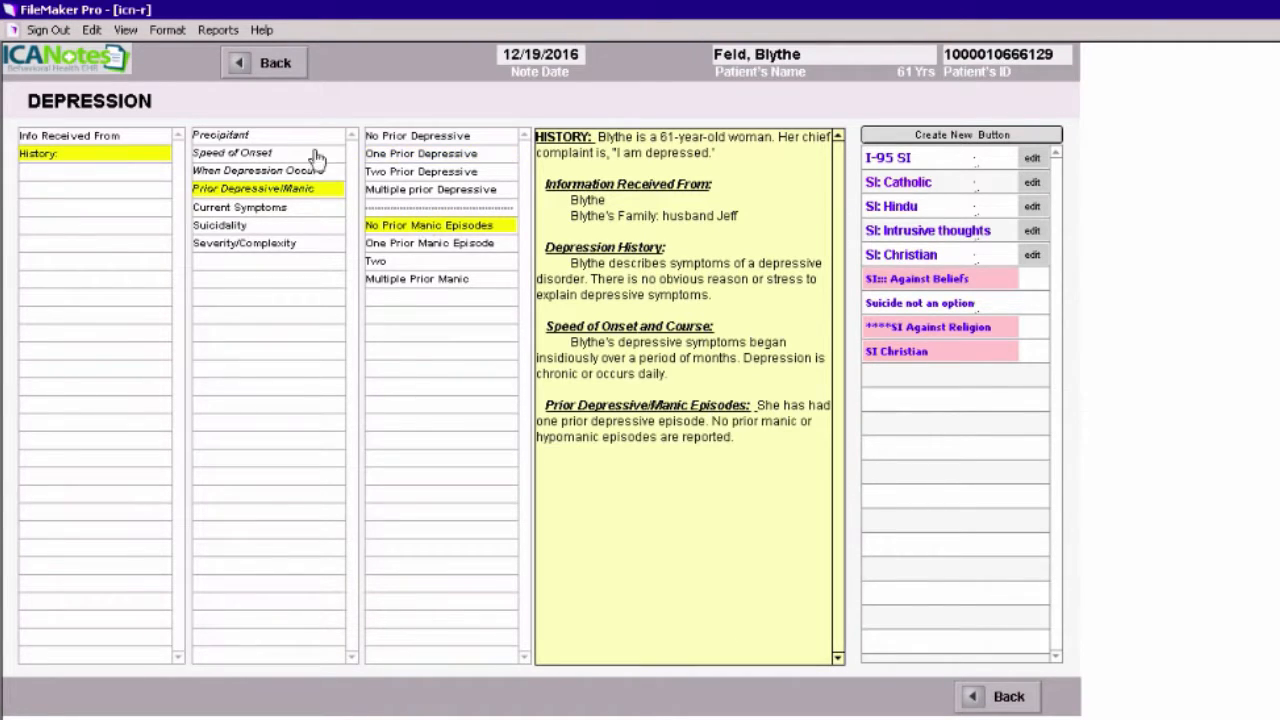
- Add Anergia, Anhedonia, Fatigue and Sleep Difficulty as current depressive symptoms
{"action": "left_click", "coordinate": [224, 208]}
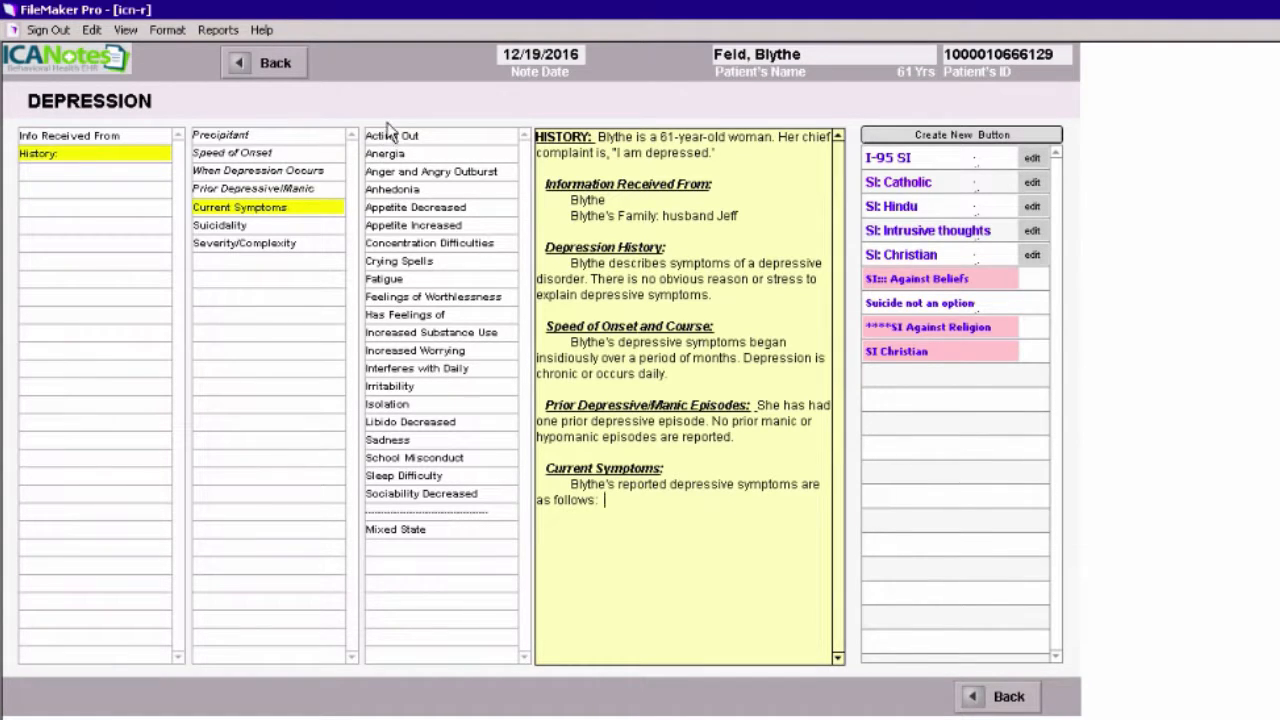
{"action": "left_click", "coordinate": [387, 155]}
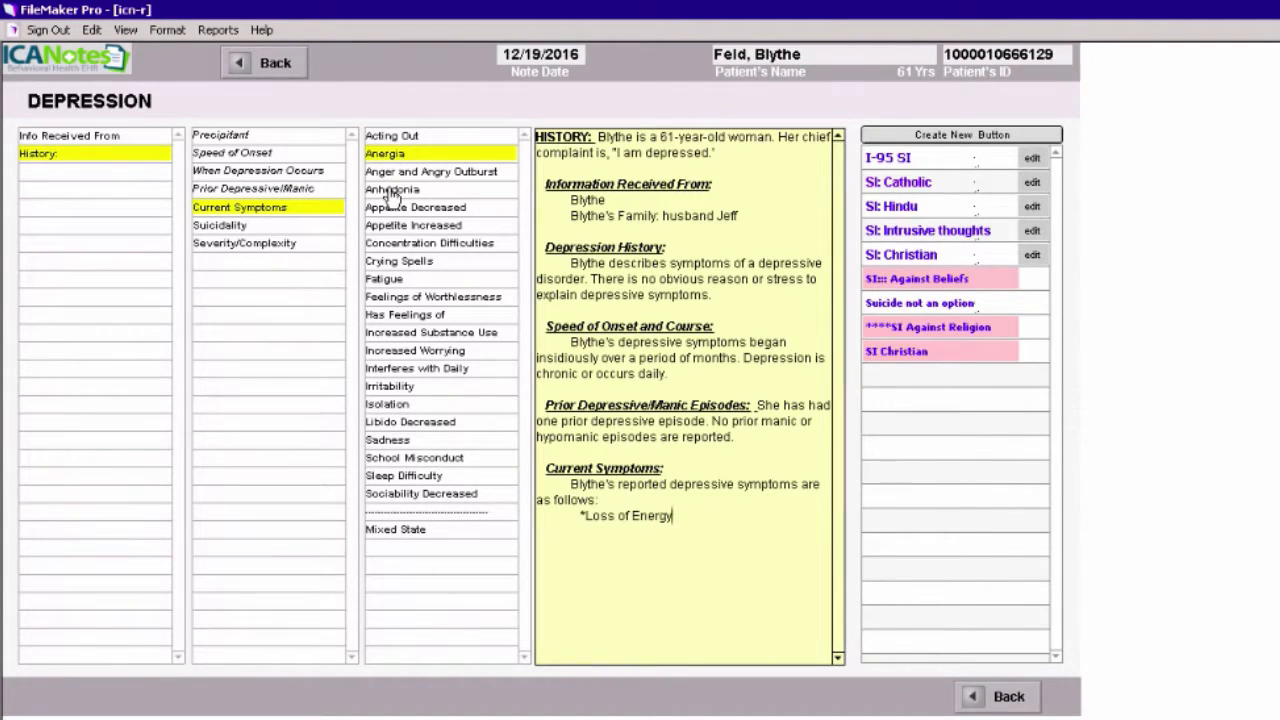
{"action": "left_click", "coordinate": [392, 190]}
{"action": "left_click", "coordinate": [390, 279]}
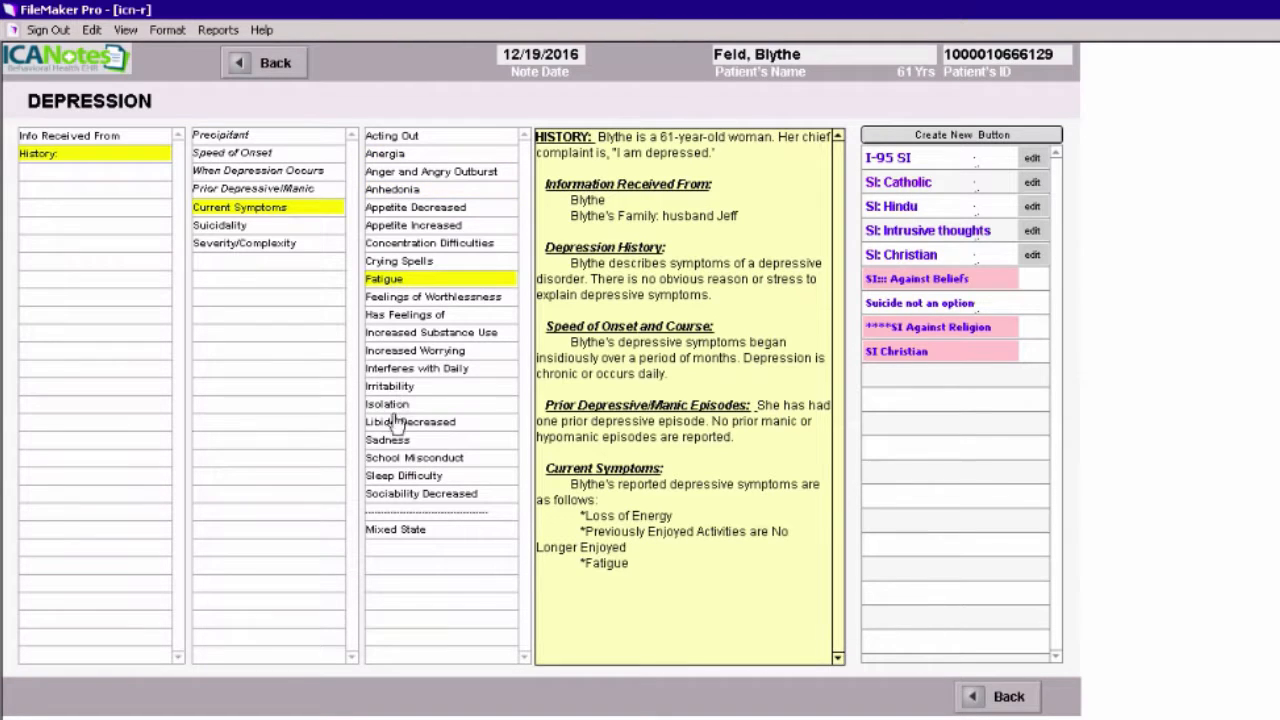
{"action": "left_click", "coordinate": [403, 477]}
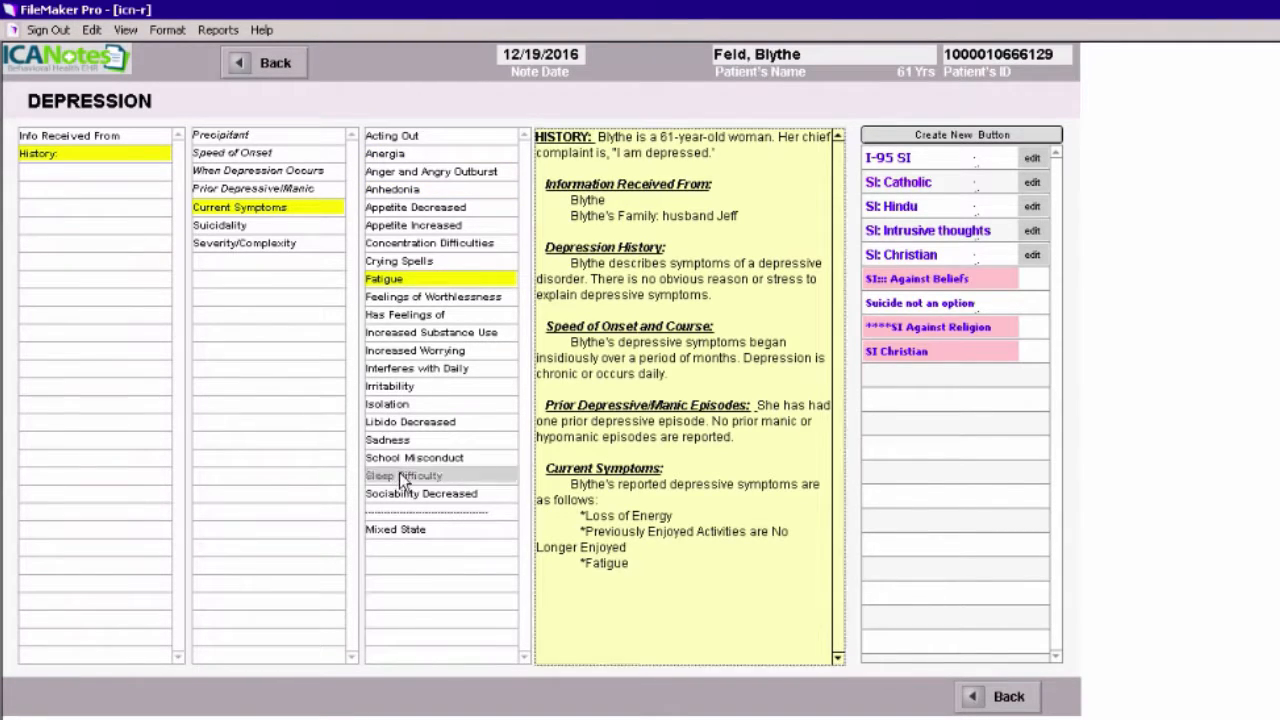
- Record suicidality as Has Ideas But No Intentions and add the custom "SI: Catholic" statement
{"action": "left_click", "coordinate": [228, 226]}
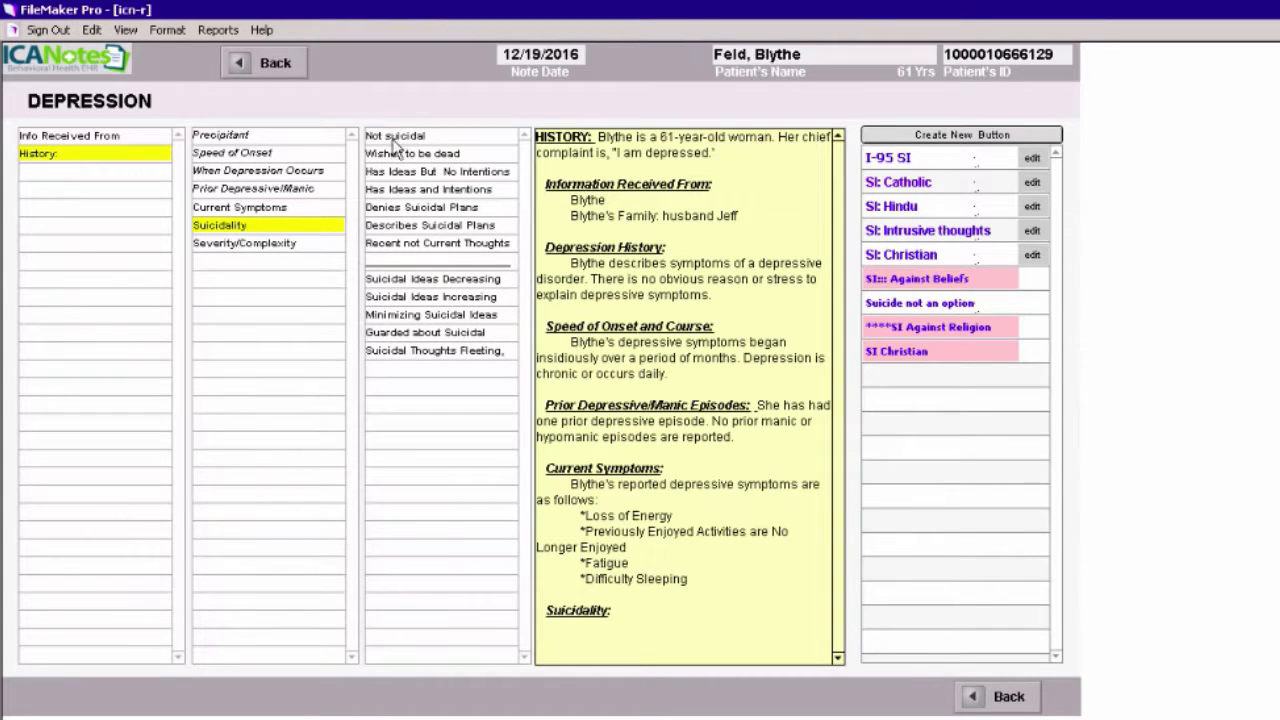
{"action": "left_click", "coordinate": [441, 173]}
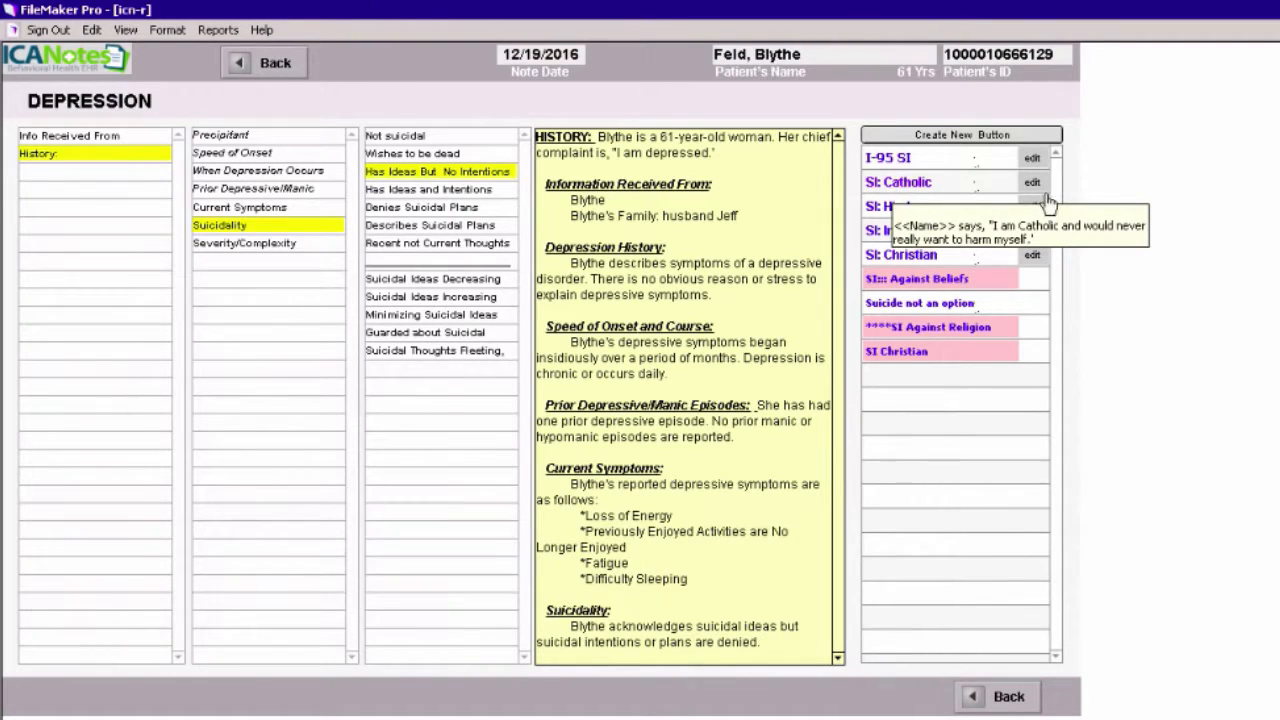
{"action": "left_click", "coordinate": [905, 188]}
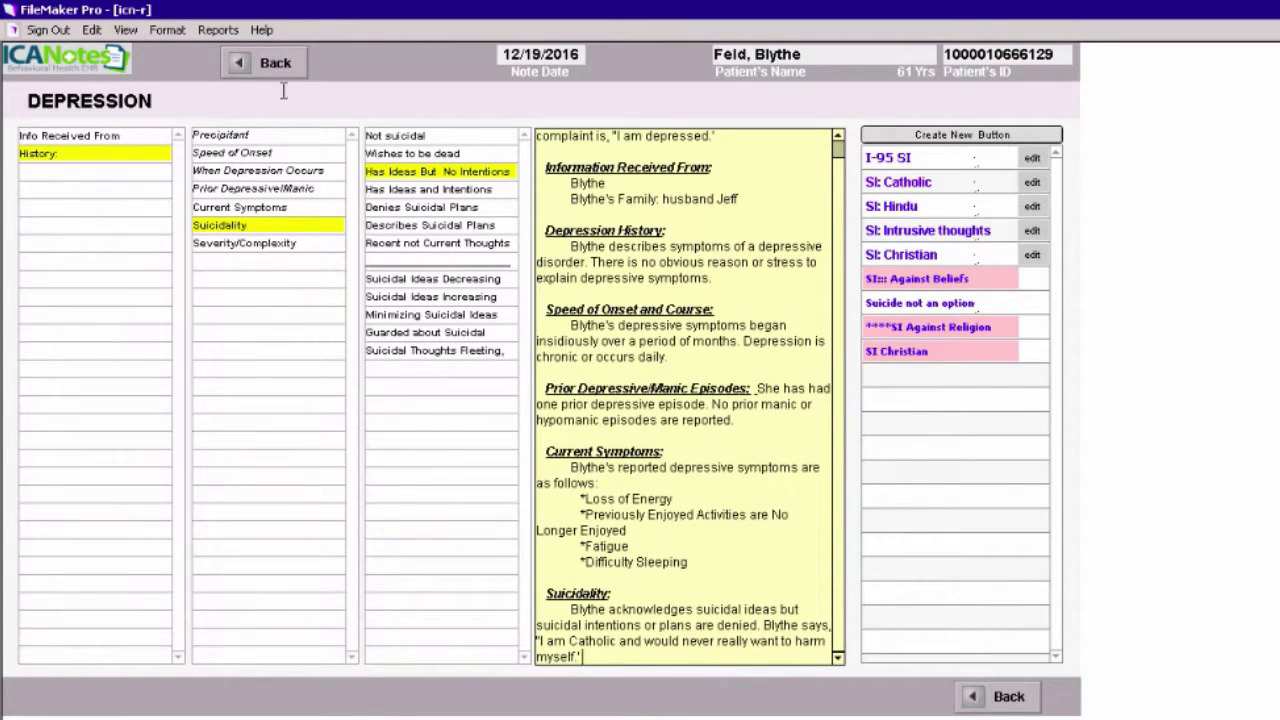
- Set the depression's severity/complexity to High and return to the History of Present Illness page
{"action": "left_click", "coordinate": [243, 244]}
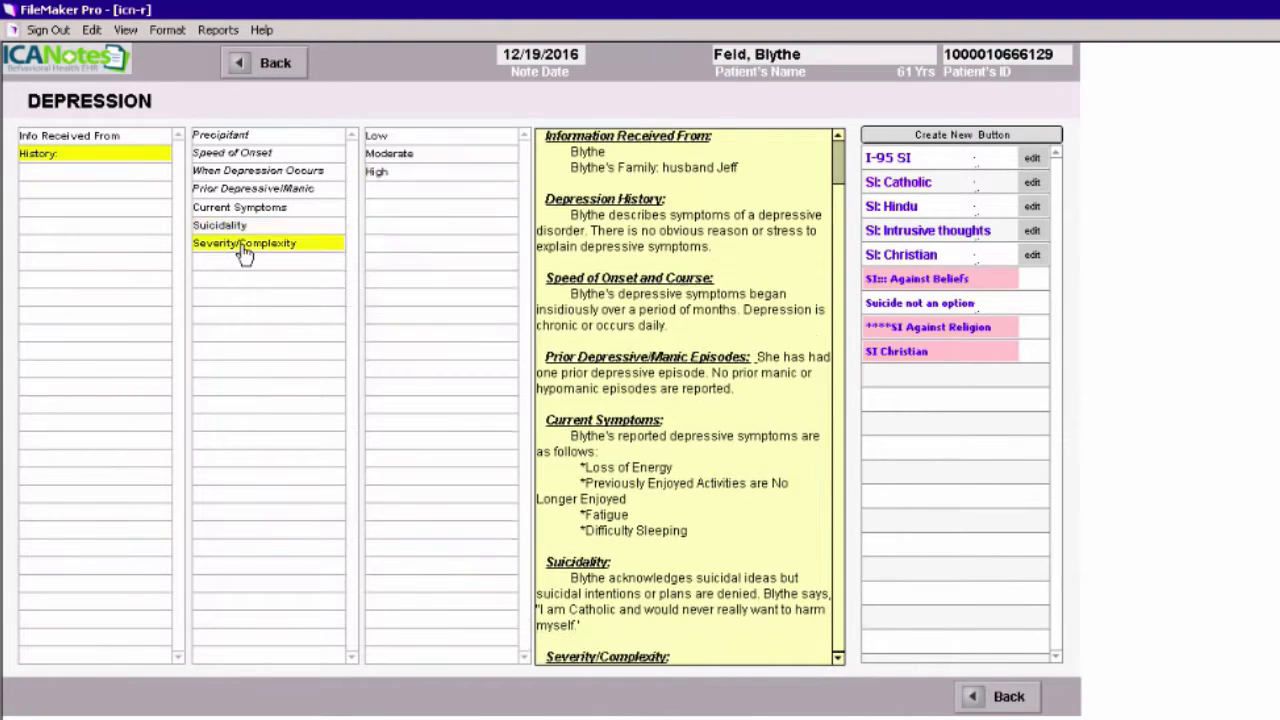
{"action": "left_click", "coordinate": [397, 178]}
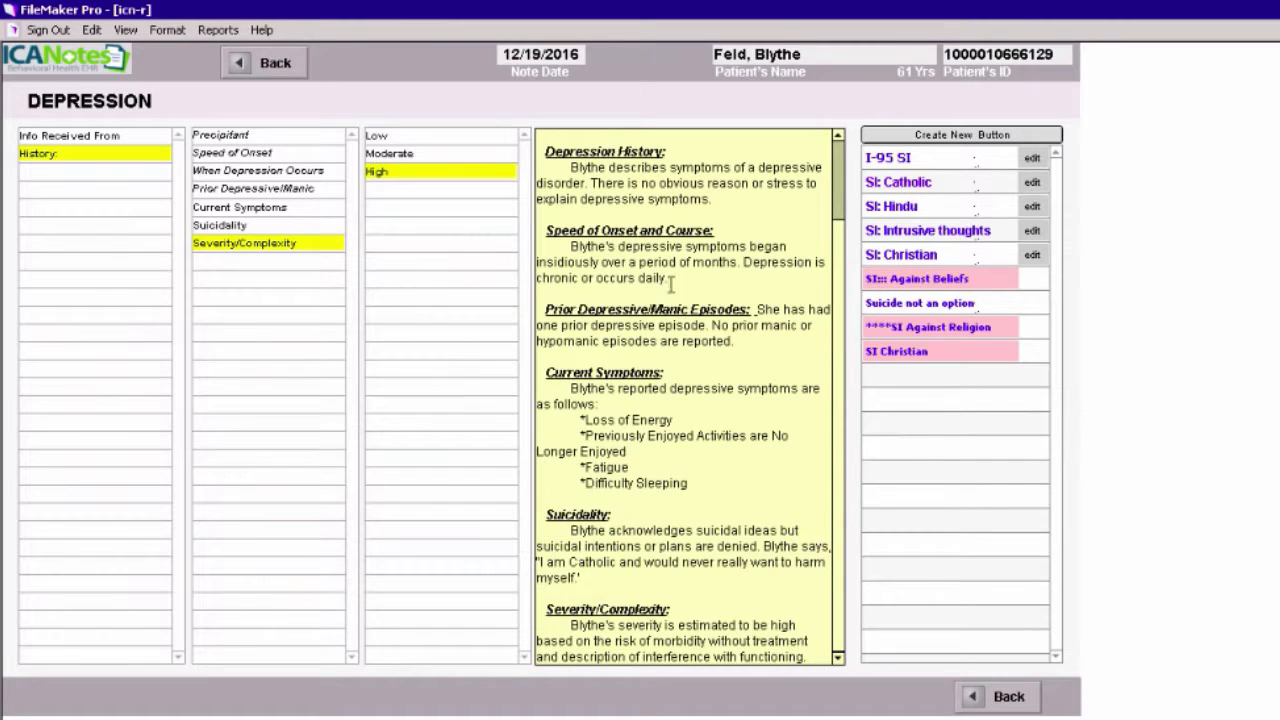
{"action": "left_click", "coordinate": [277, 64]}
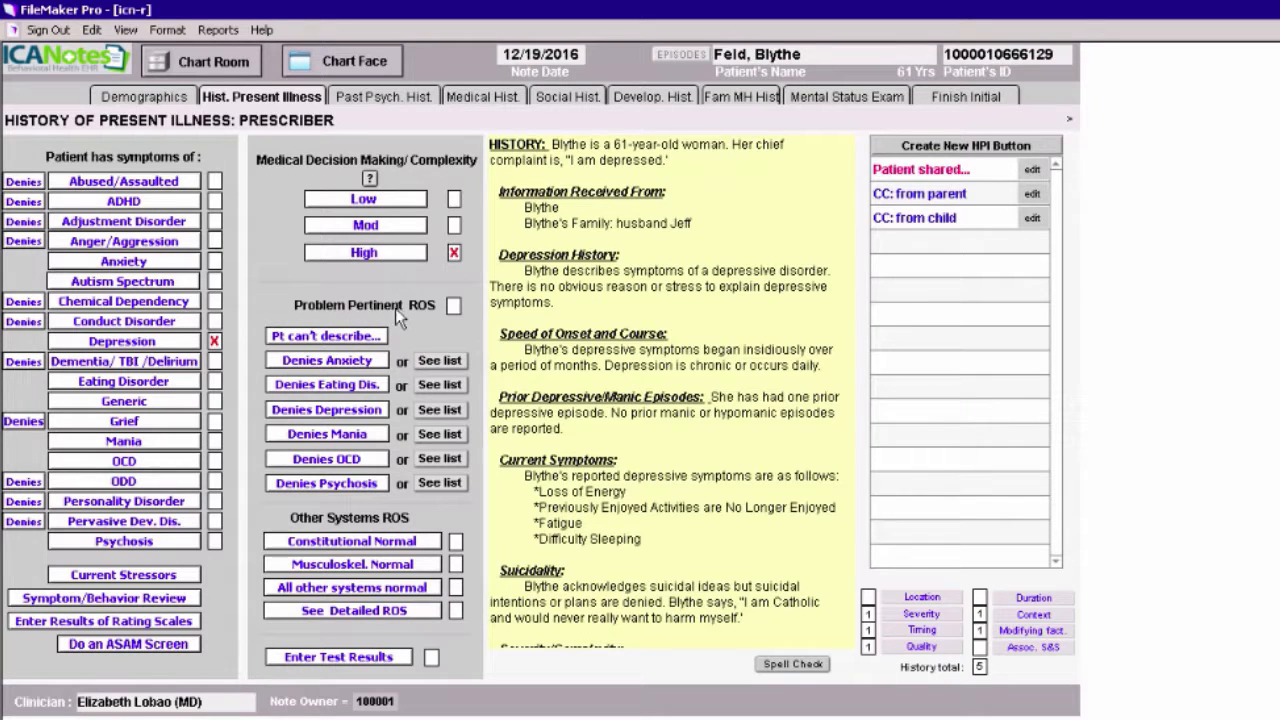
- Add denials of eating disorder and OCD symptoms to the problem pertinent review, followed by blank lines
{"action": "left_click", "coordinate": [326, 386]}
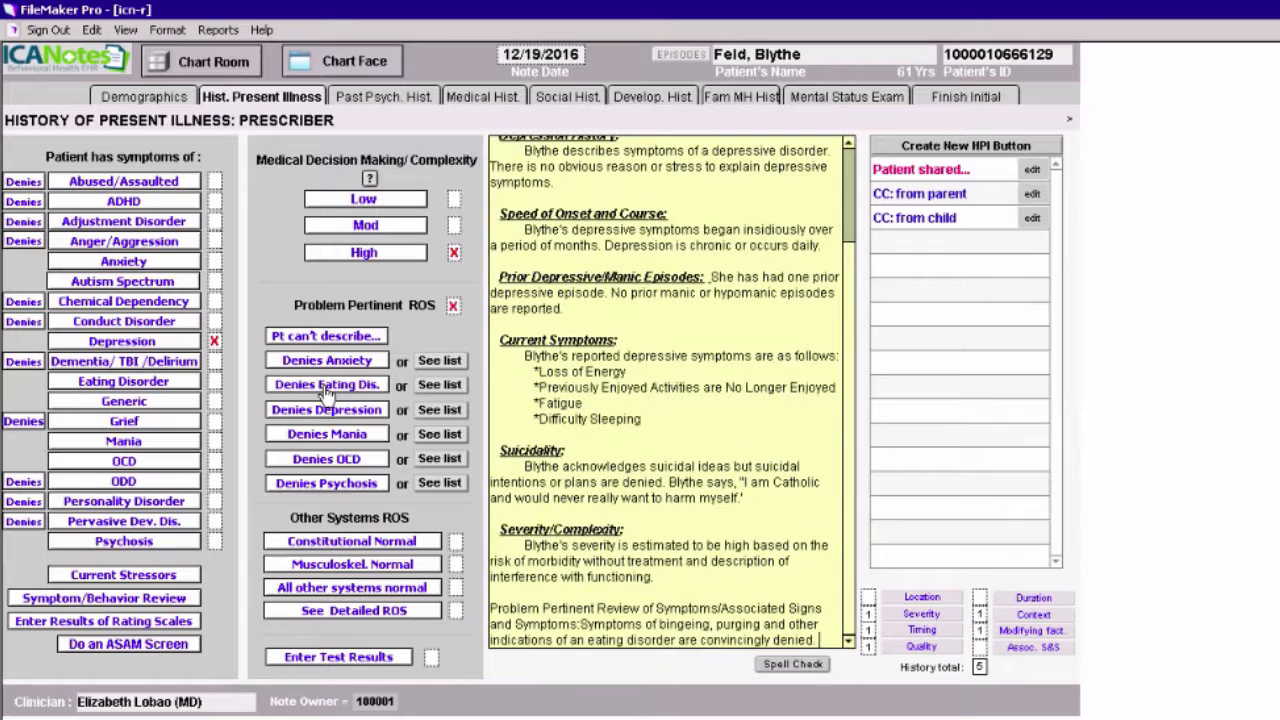
{"action": "left_click", "coordinate": [336, 460]}
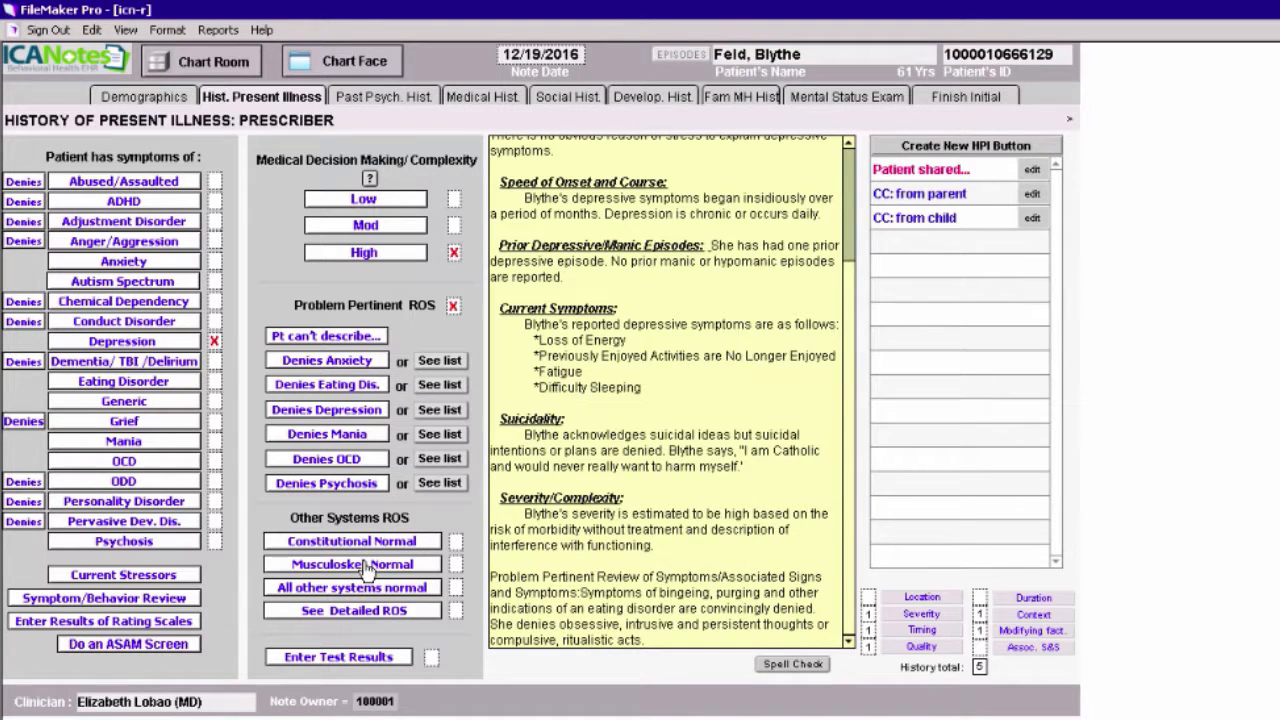
{"action": "key", "text": "Return"}
{"action": "key", "text": "Return"}
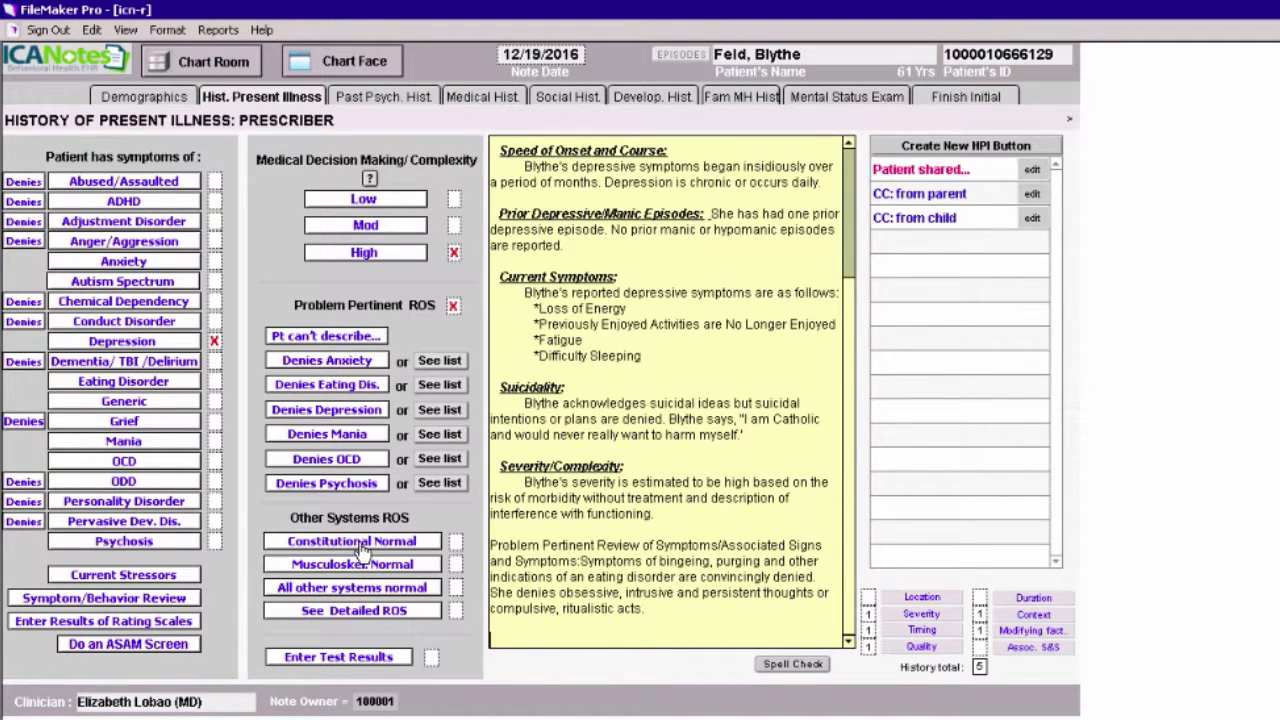
- Mark the constitutional, musculoskeletal and all other systems as normal in the Other Systems ROS
{"action": "left_click", "coordinate": [362, 546]}
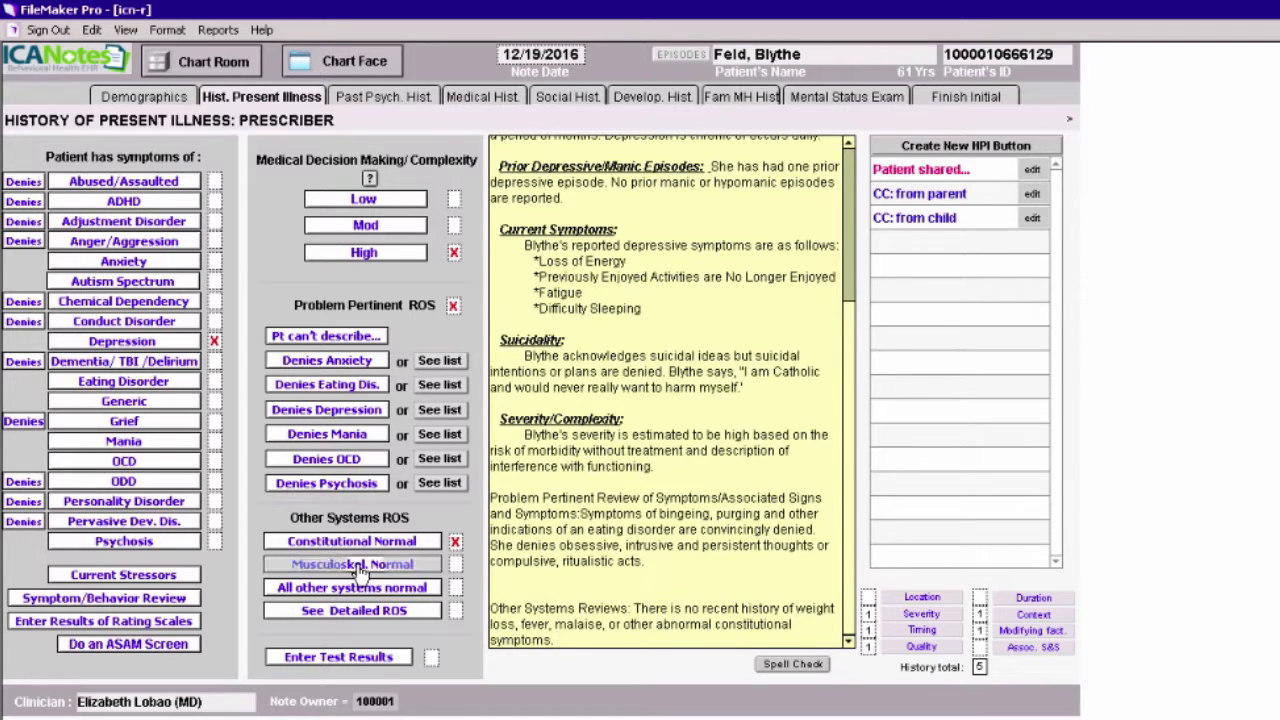
{"action": "left_click", "coordinate": [360, 566]}
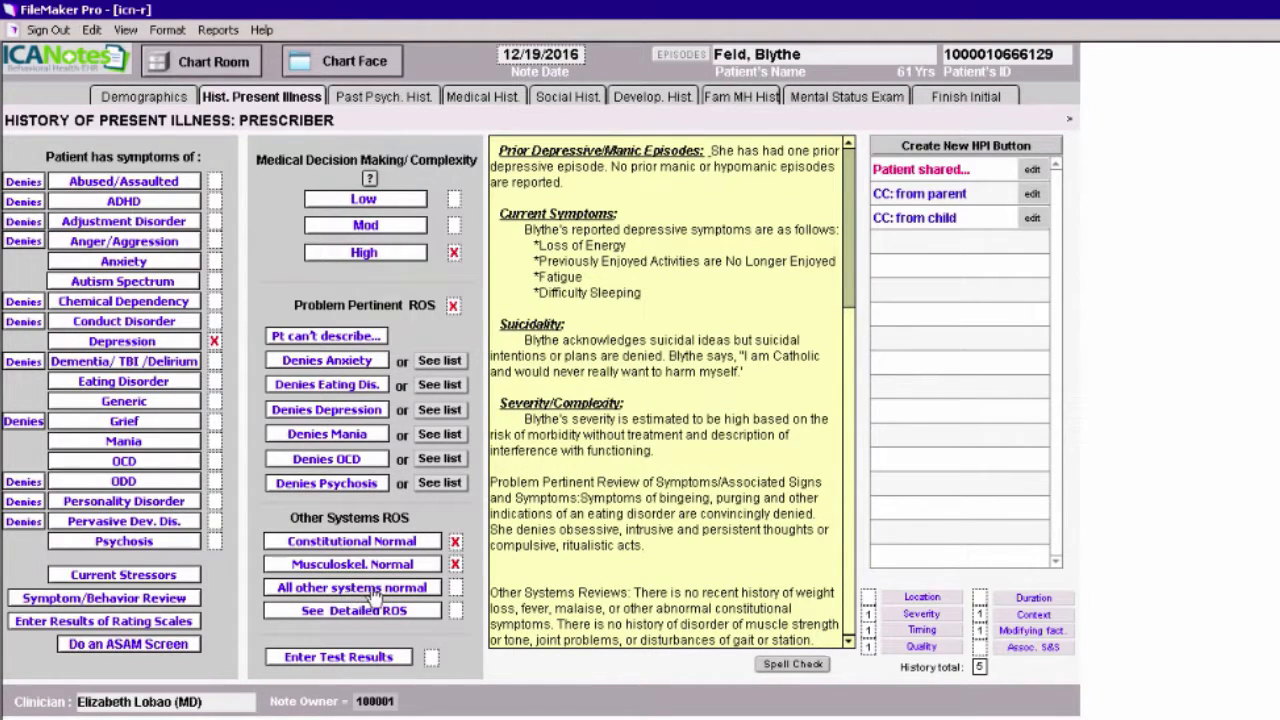
{"action": "left_click", "coordinate": [358, 590]}
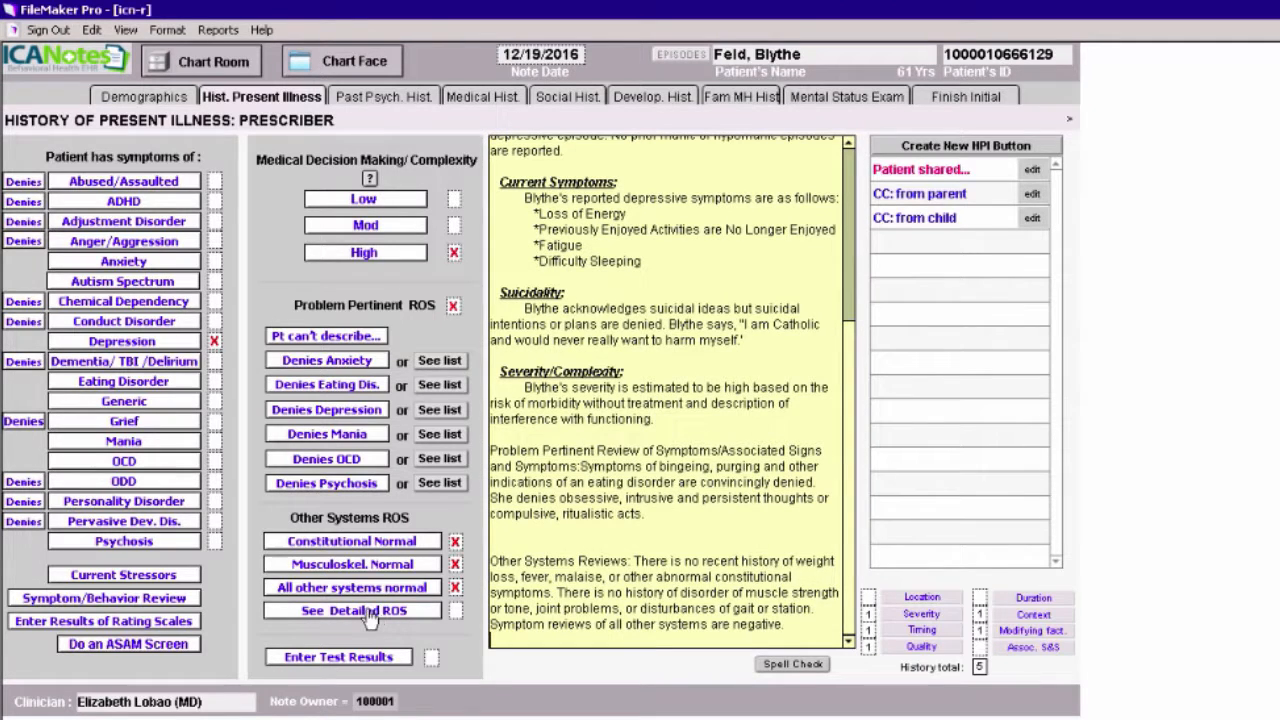
- Record a thyroid abnormality of Hypothyroidism under Endocrine in the detailed review of systems
{"action": "left_click", "coordinate": [375, 615]}
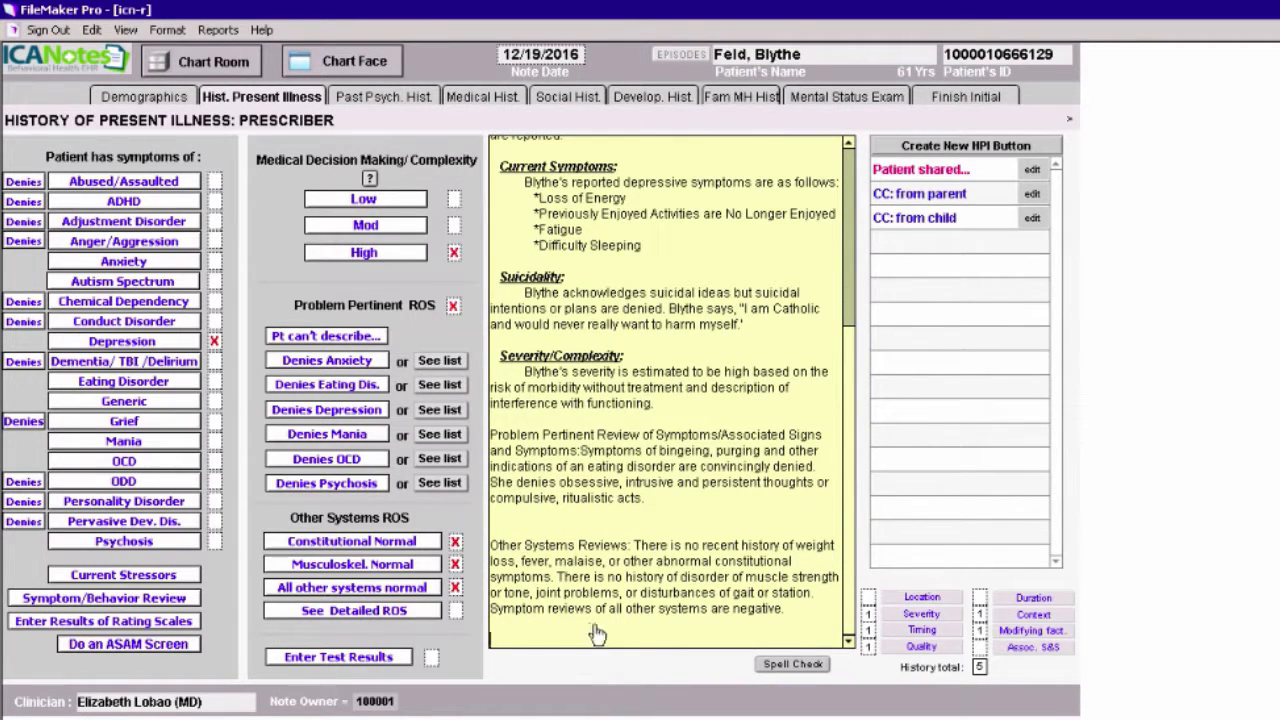
{"action": "left_click", "coordinate": [372, 613]}
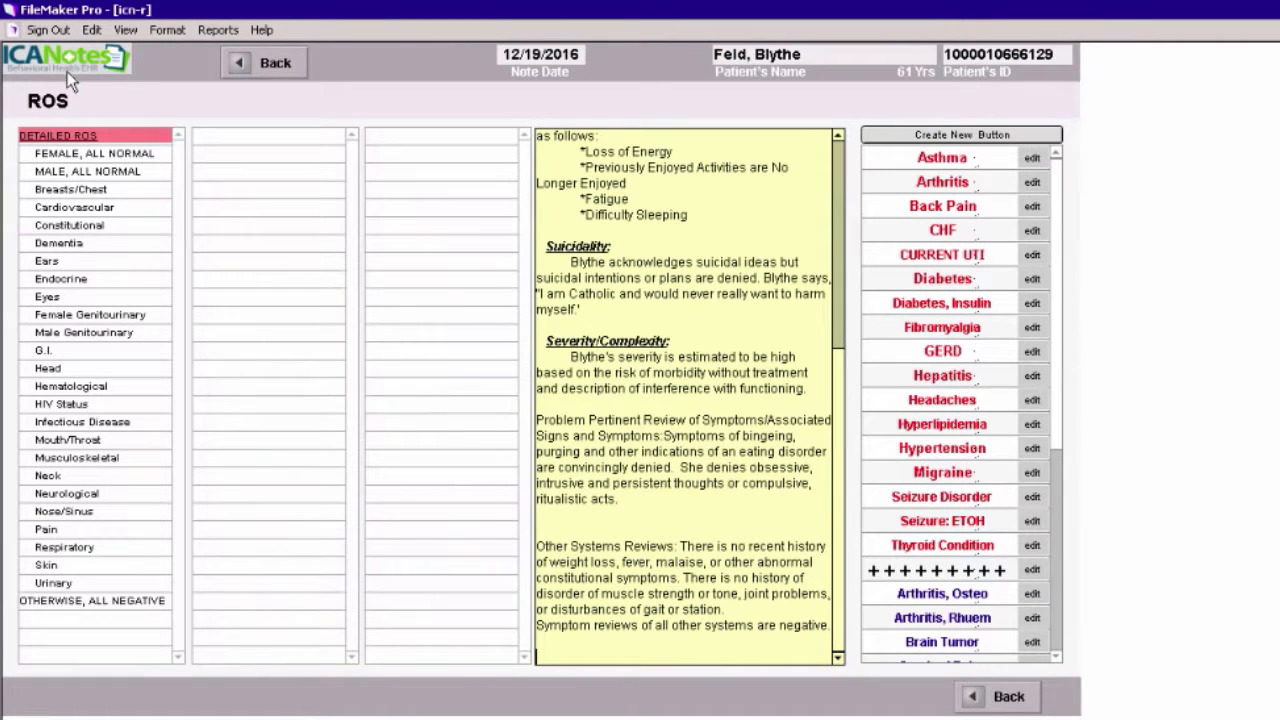
{"action": "left_click", "coordinate": [53, 281]}
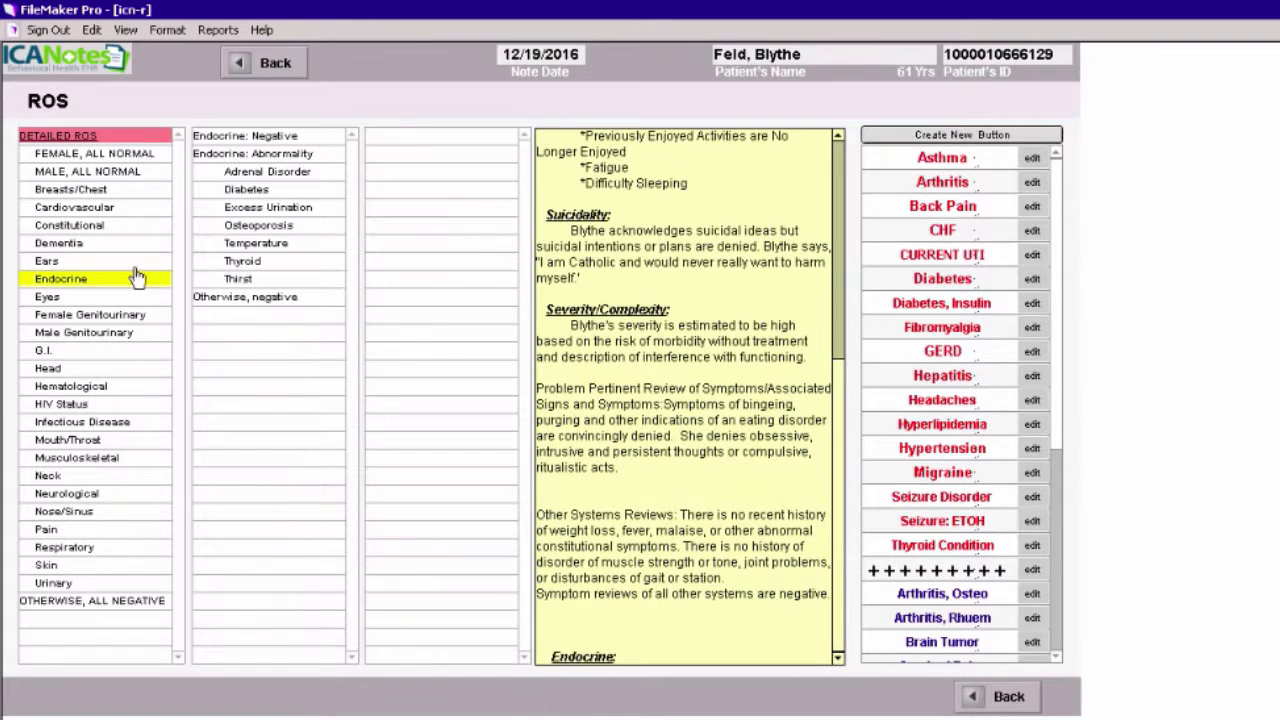
{"action": "left_click", "coordinate": [244, 155]}
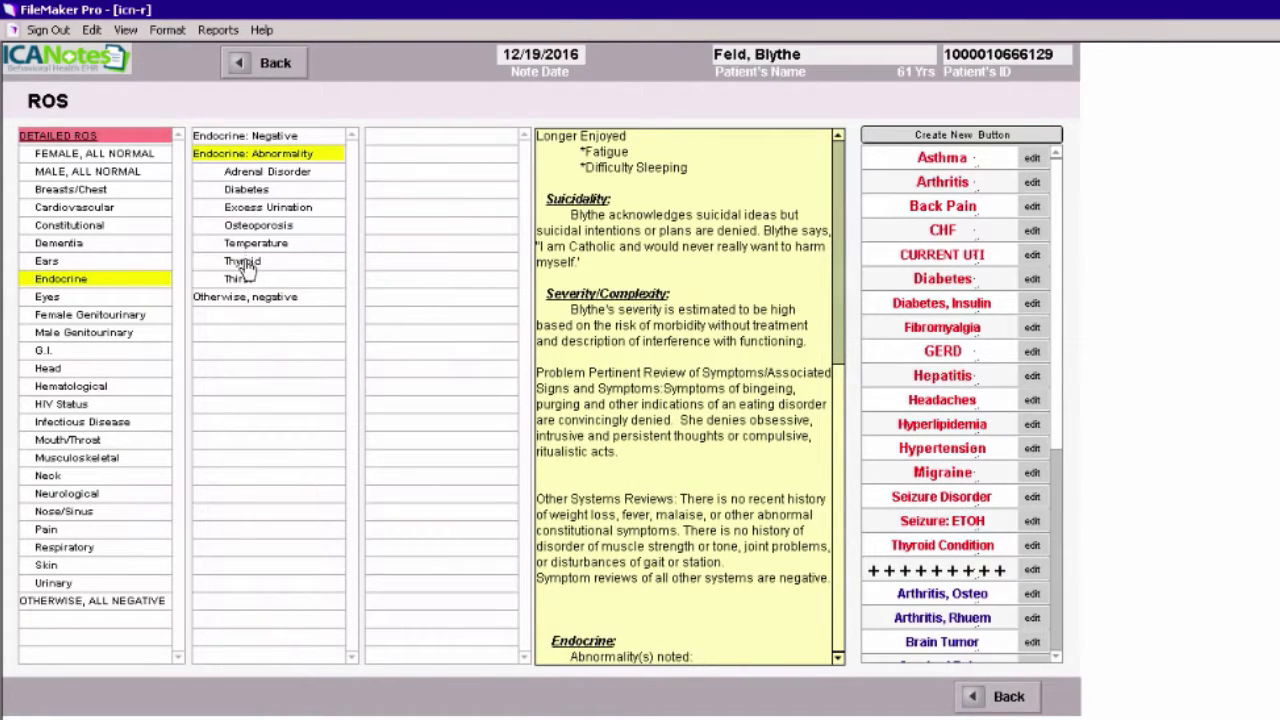
{"action": "left_click", "coordinate": [242, 262]}
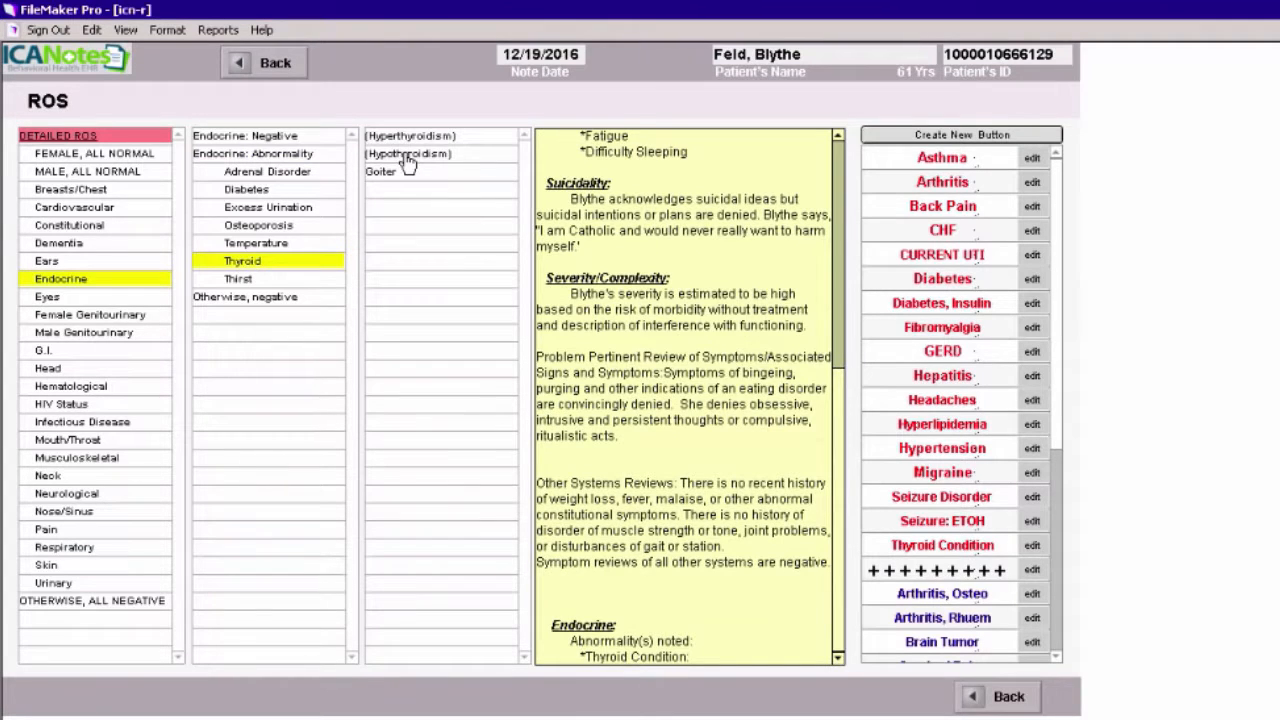
{"action": "left_click", "coordinate": [408, 155]}
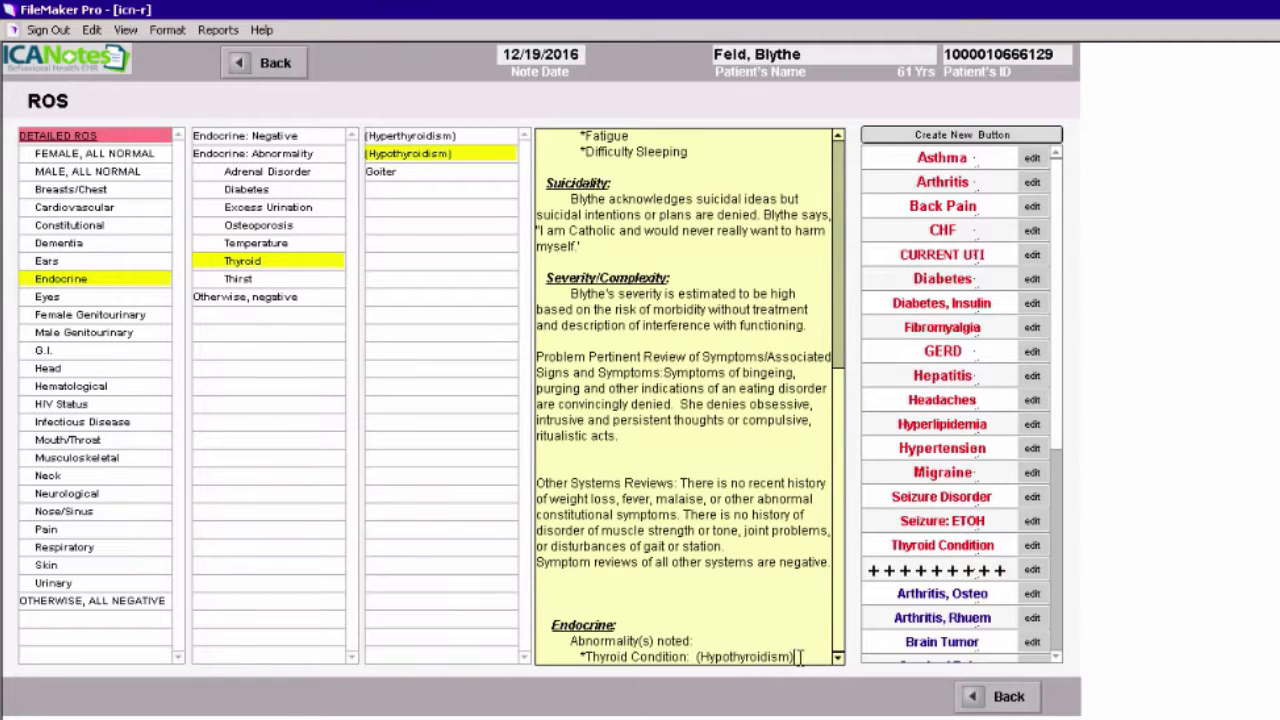
- Mark the endocrine review as otherwise negative, remove an extra blank line above the Endocrine heading, and return to the History of Present Illness page
{"action": "left_click", "coordinate": [263, 300]}
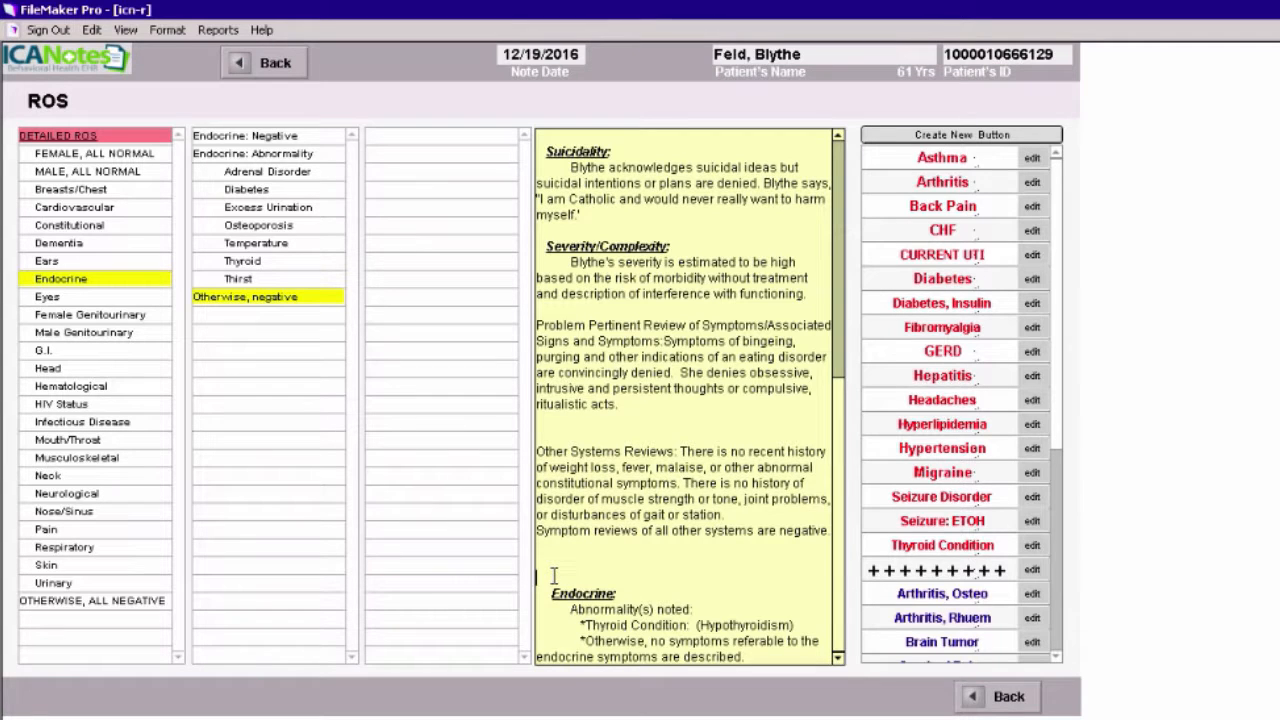
{"action": "key", "text": "BackSpace"}
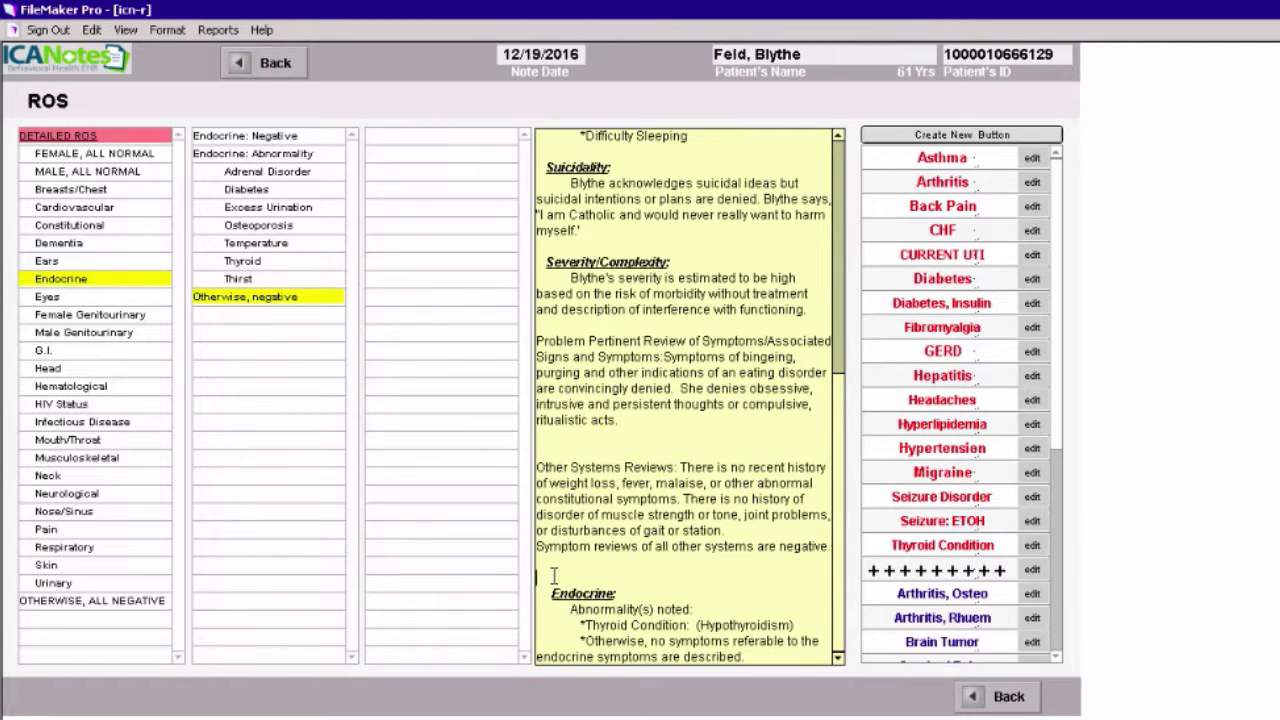
{"action": "left_click", "coordinate": [275, 64]}
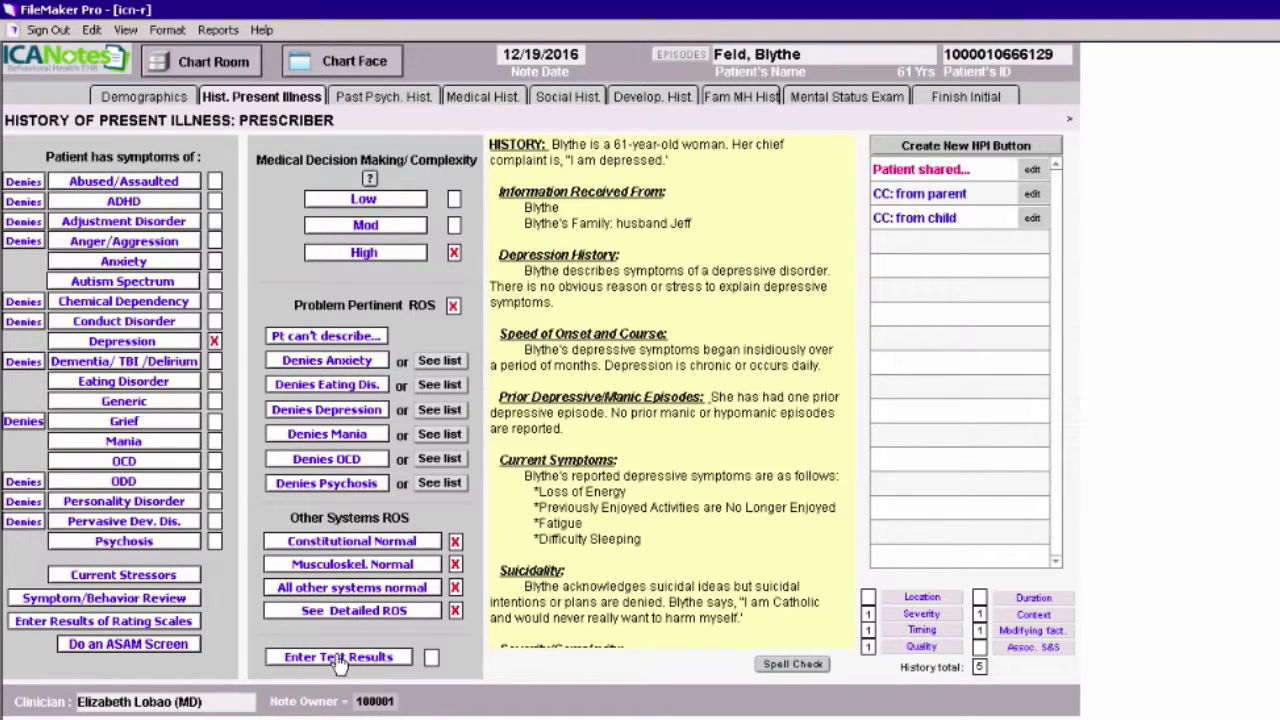
- Create and save a Chemistry test result for Blood Alcohol Level with the value .20-.39% by Volume
{"action": "left_click", "coordinate": [340, 658]}
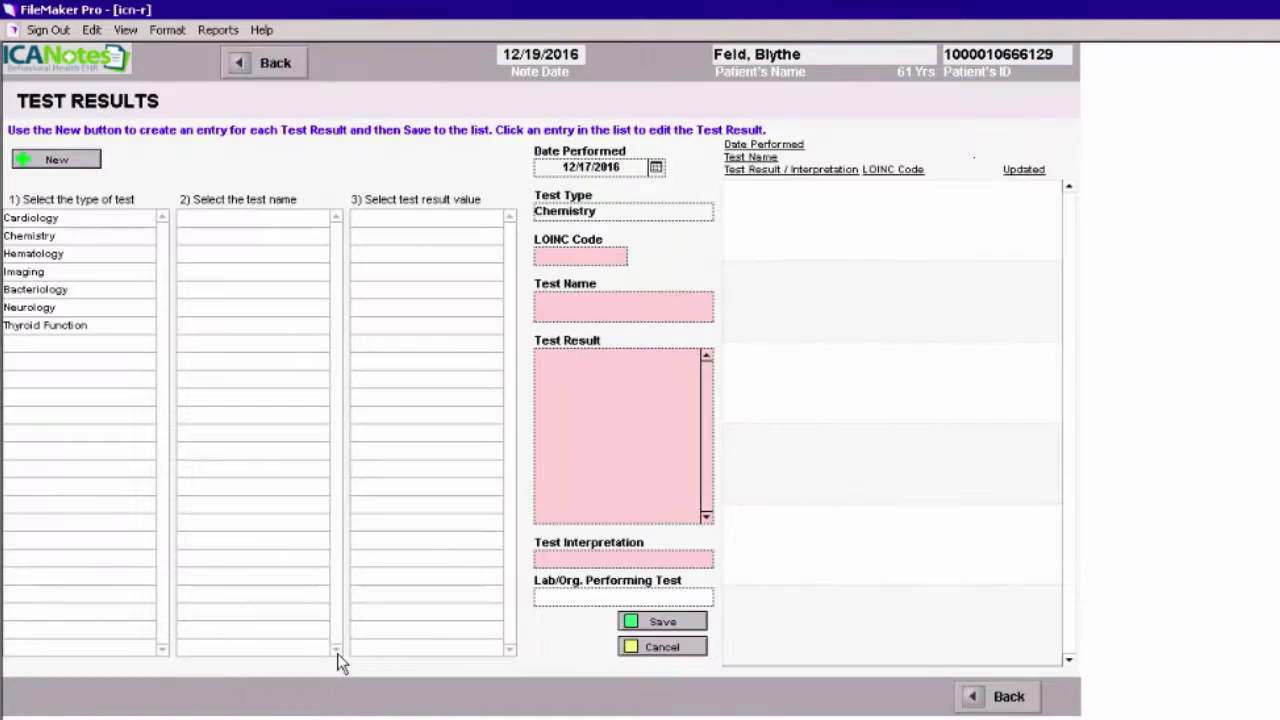
{"action": "left_click", "coordinate": [58, 160]}
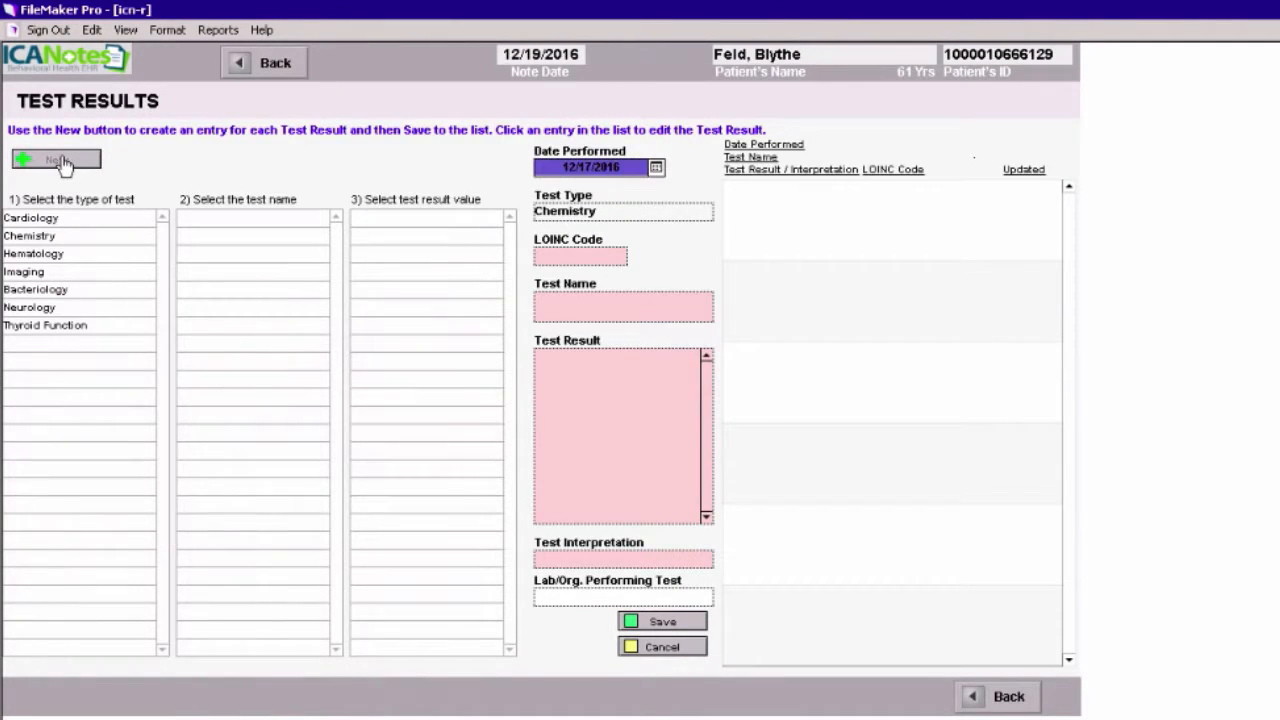
{"action": "left_click", "coordinate": [36, 238]}
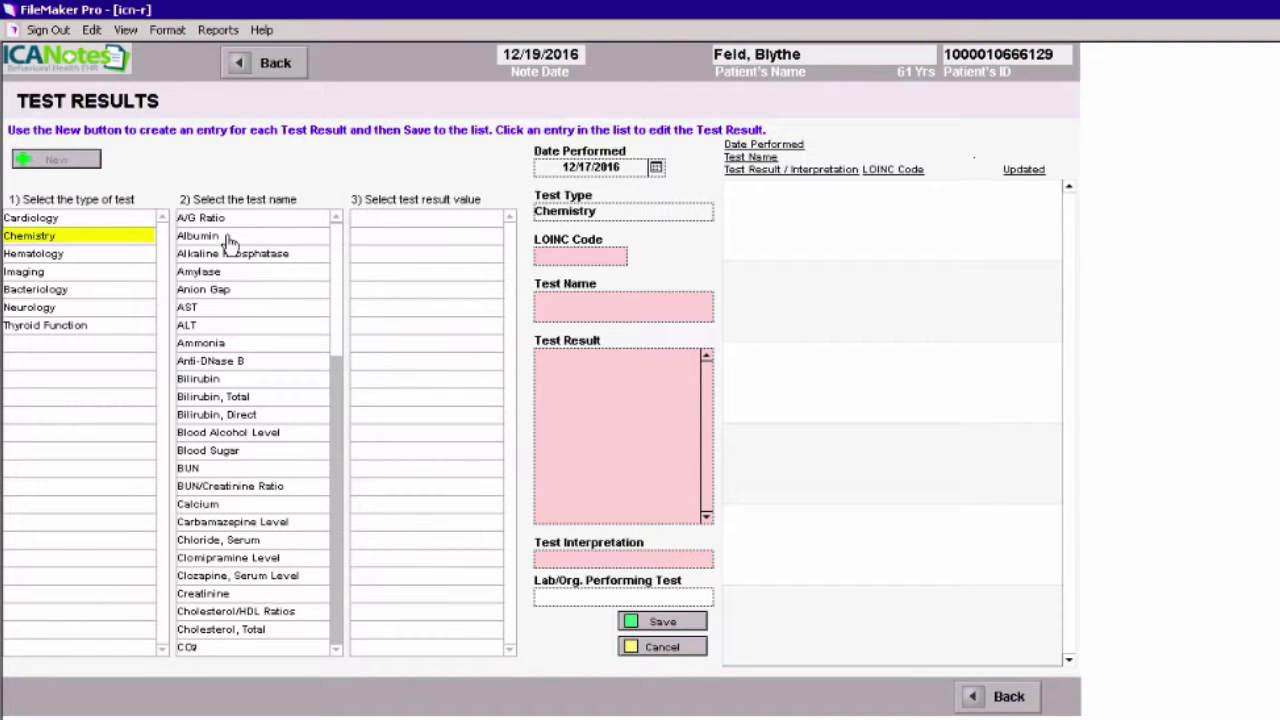
{"action": "left_click", "coordinate": [222, 436]}
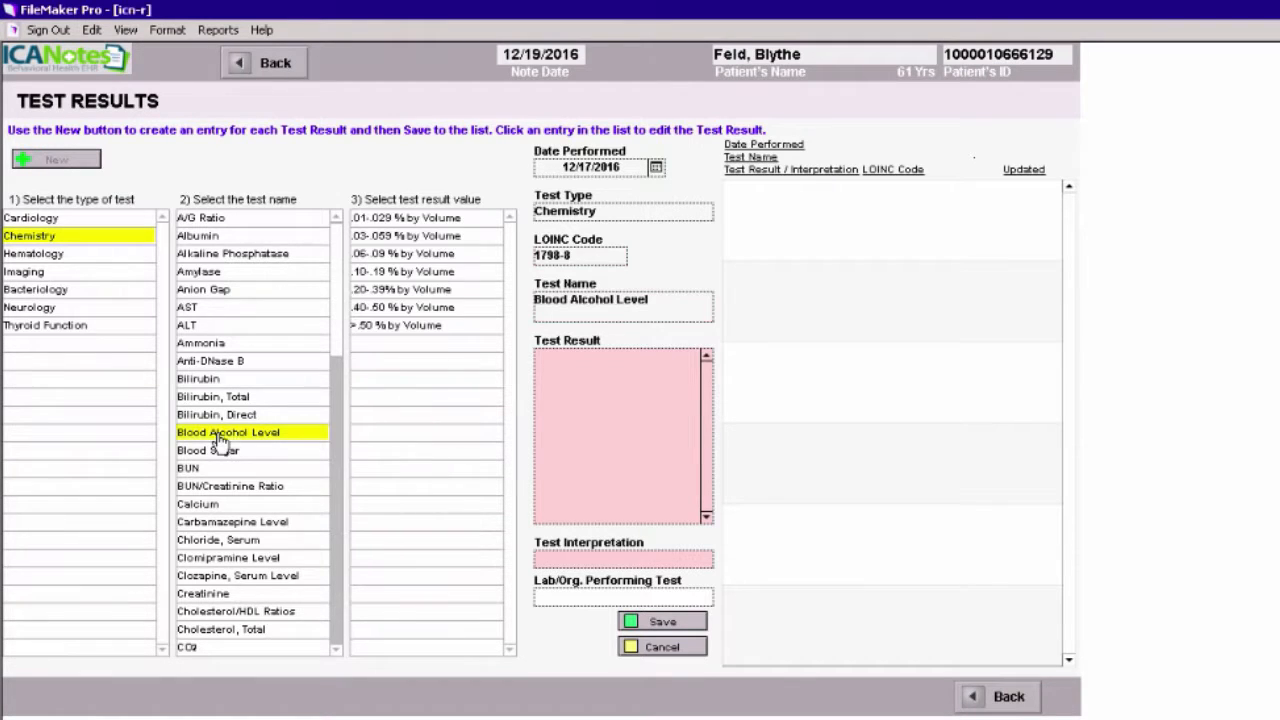
{"action": "left_click", "coordinate": [383, 292]}
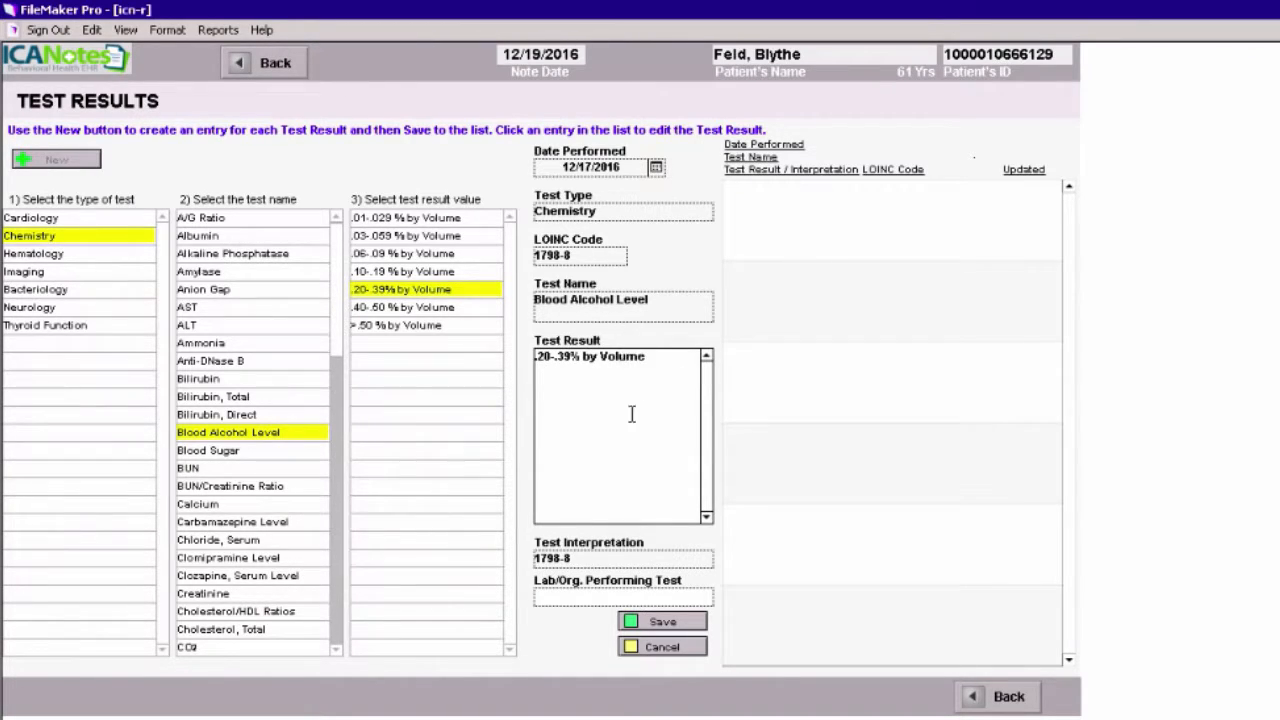
{"action": "left_click", "coordinate": [662, 623]}
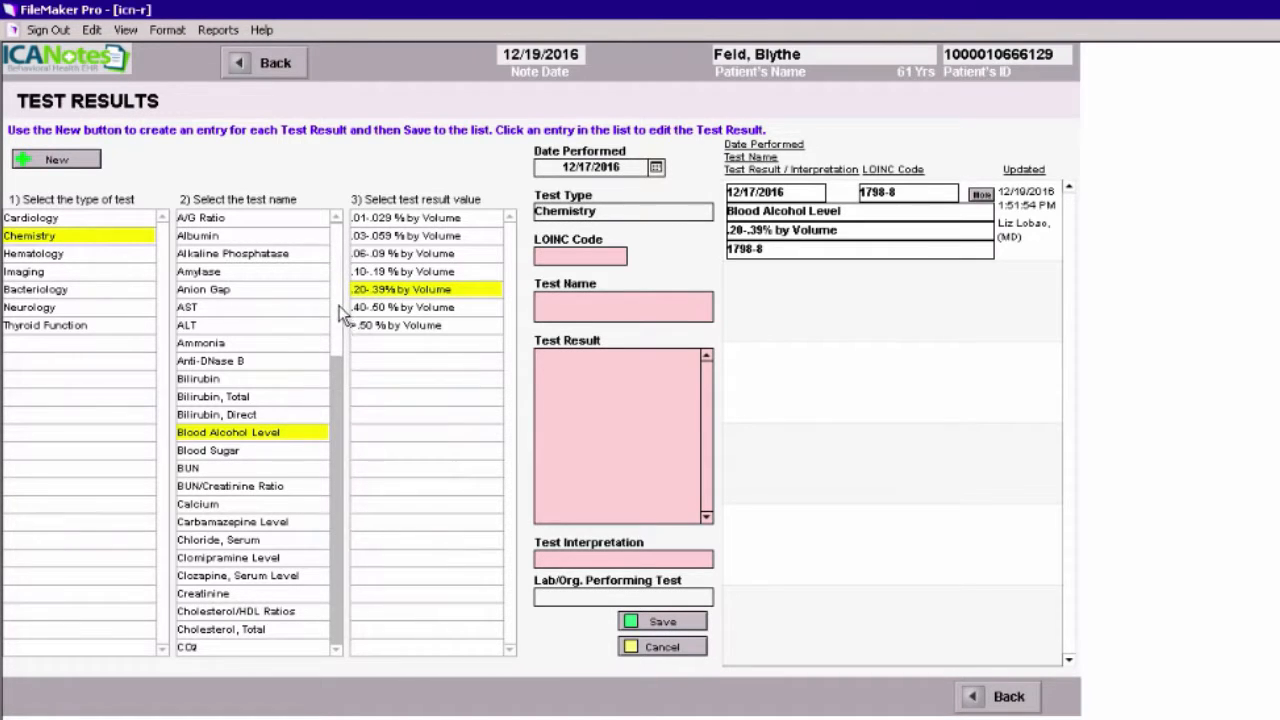
- Add and save a Chemistry test result for Lithium Level with the value 1.0 mmol/L
{"action": "left_click_drag", "start_coordinate": [340, 315], "coordinate": [328, 446]}
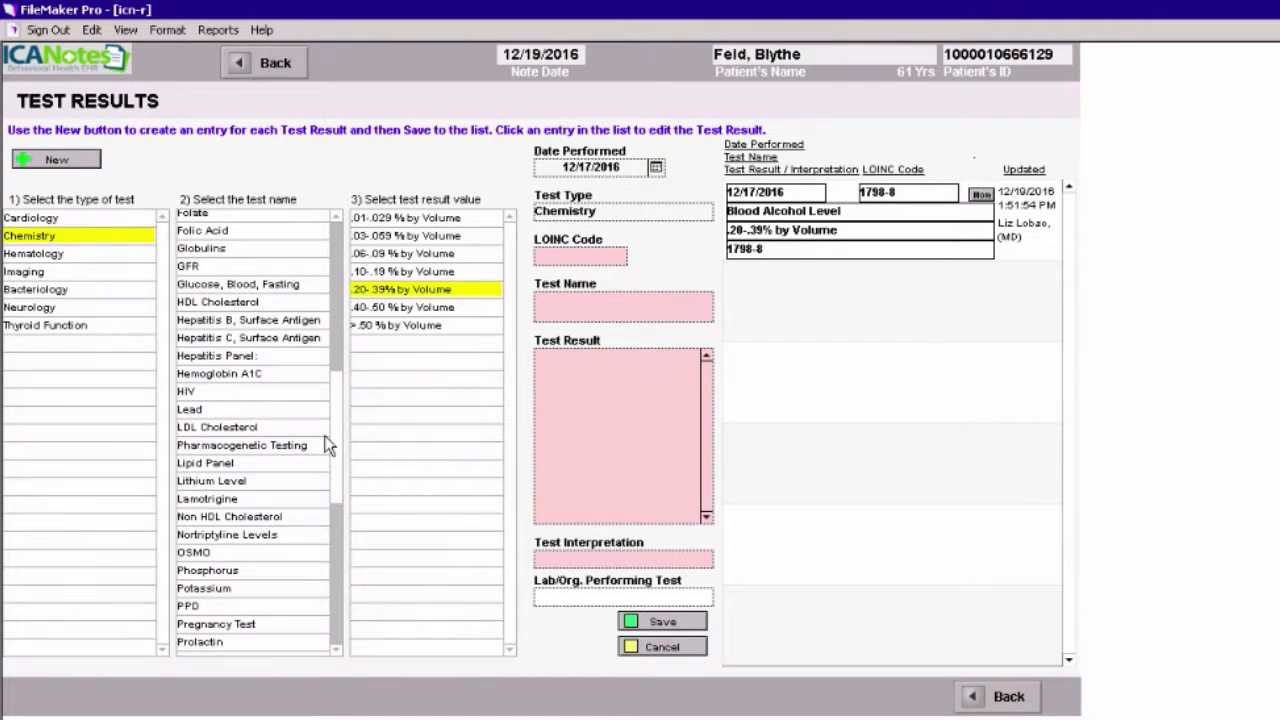
{"action": "left_click", "coordinate": [249, 484]}
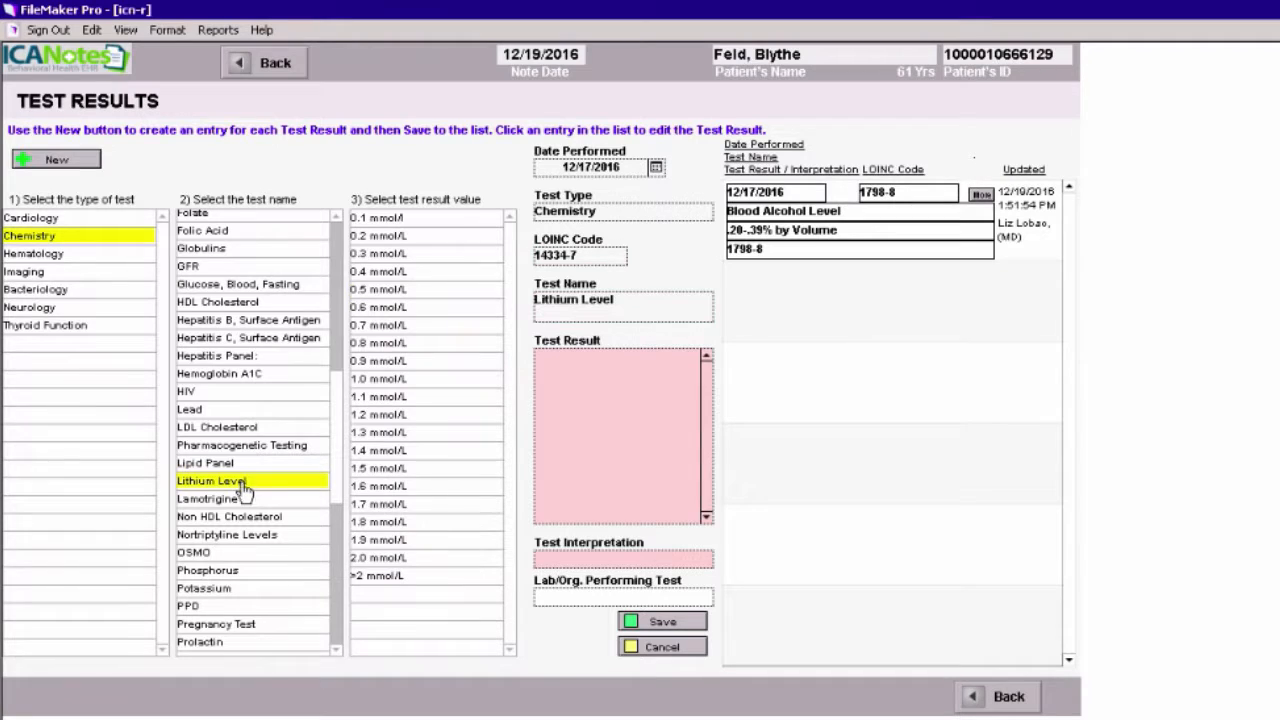
{"action": "left_click", "coordinate": [385, 380]}
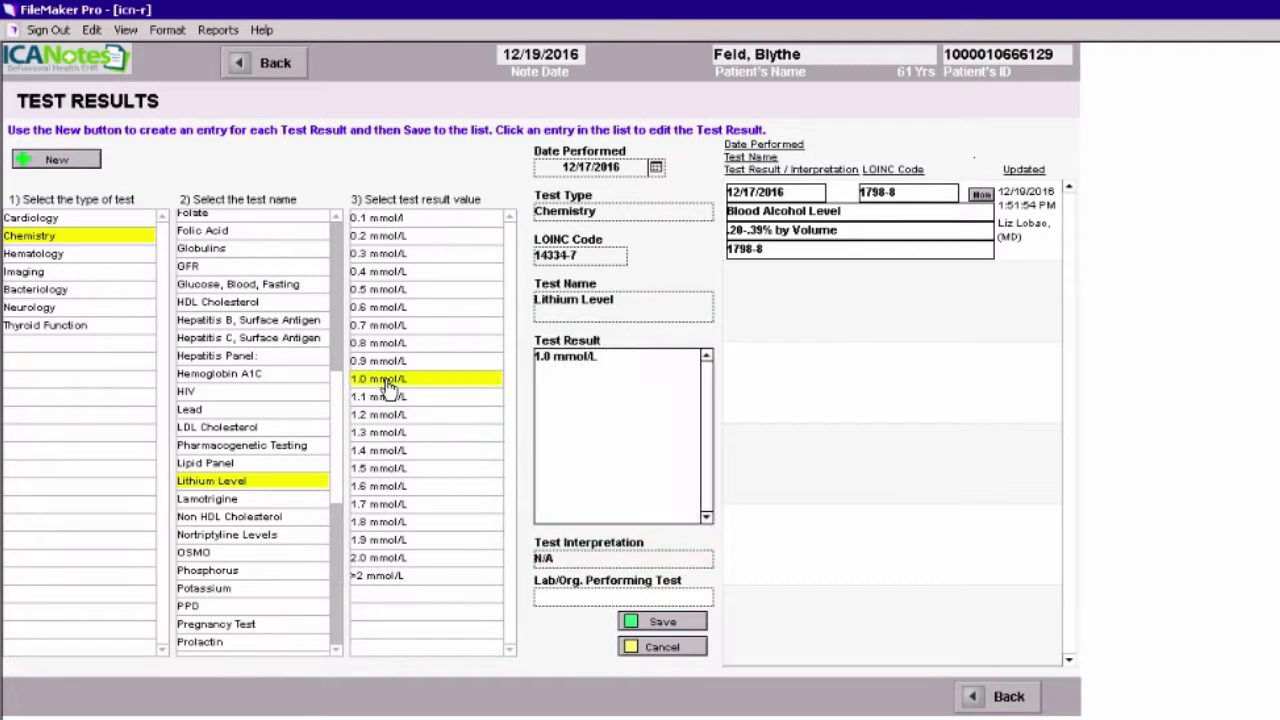
{"action": "left_click", "coordinate": [663, 623]}
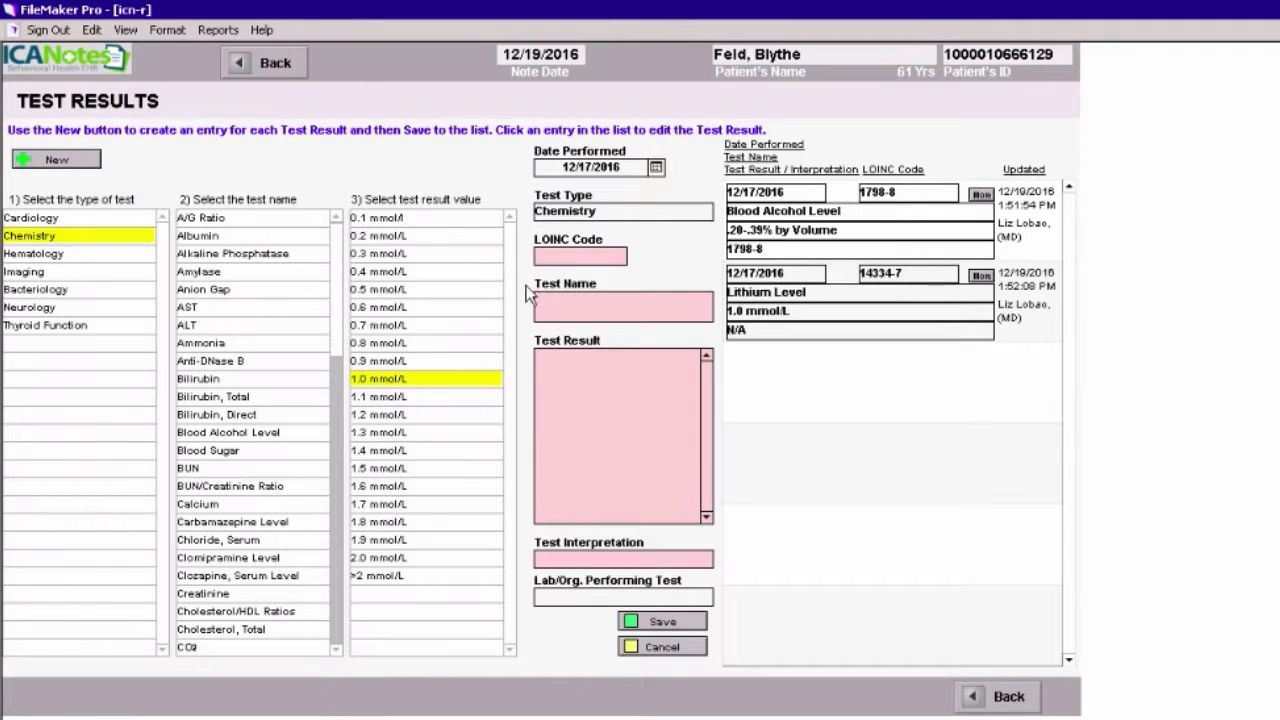
- Add a Hematology test result for Platelet Count, change its value to 125,000 / uL, and save it
{"action": "left_click", "coordinate": [24, 253]}
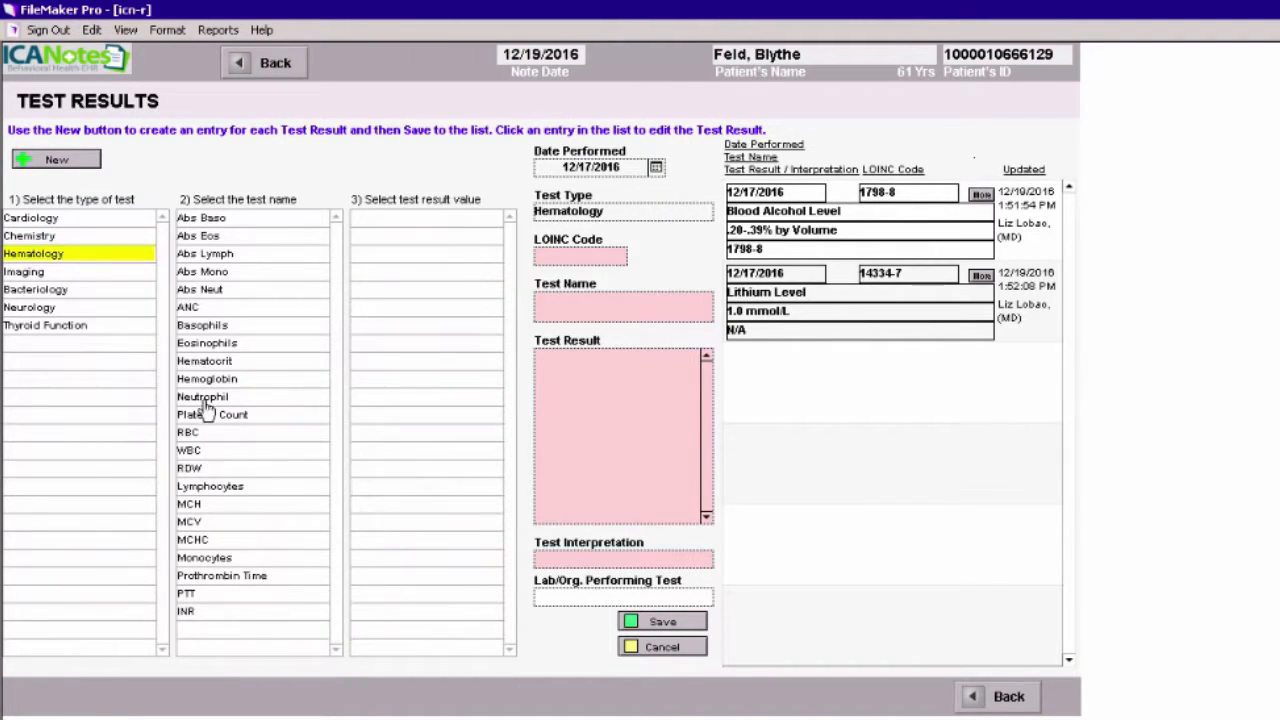
{"action": "left_click", "coordinate": [210, 415]}
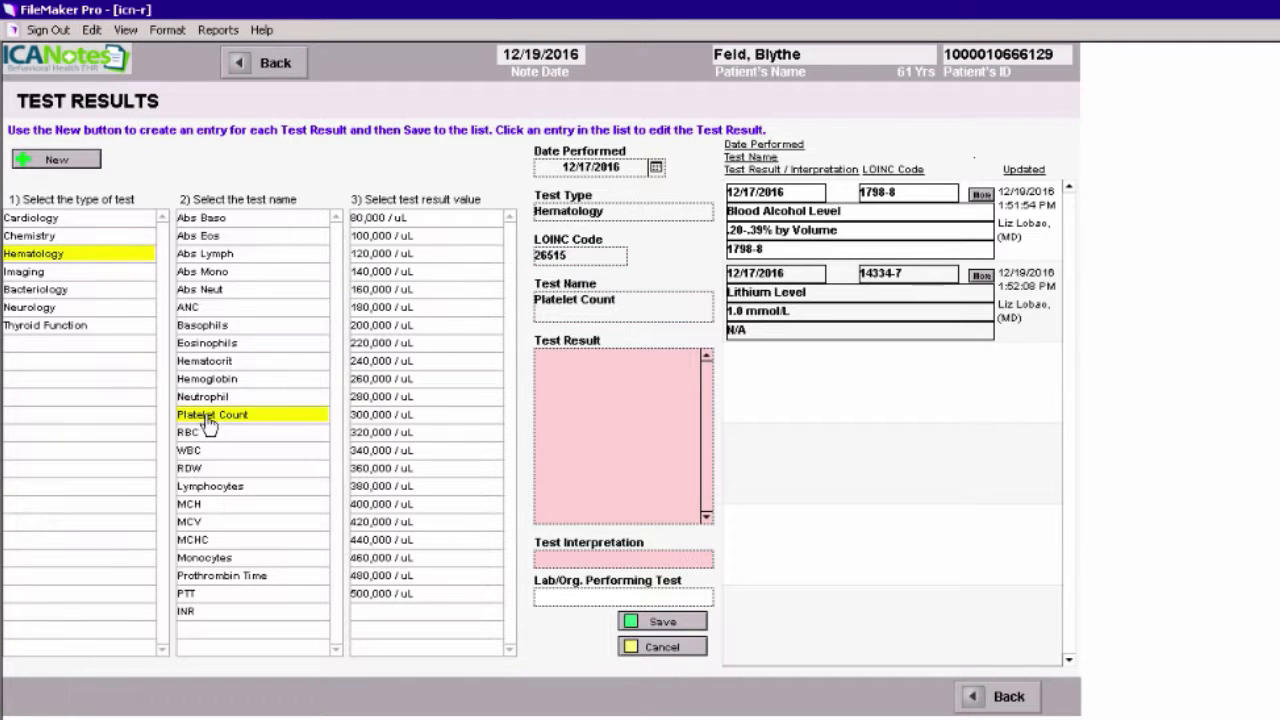
{"action": "left_click", "coordinate": [380, 256]}
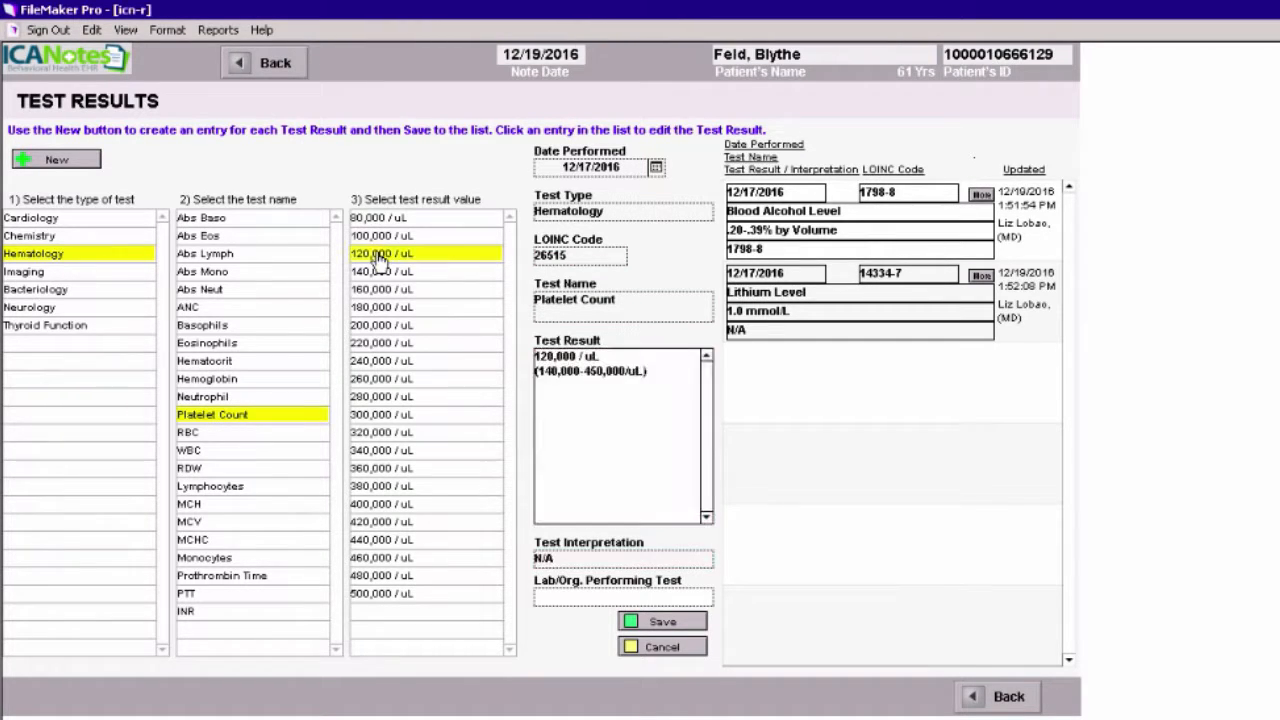
{"action": "left_click", "coordinate": [553, 360]}
{"action": "key", "text": "BackSpace"}
{"action": "type", "text": "5"}
{"action": "left_click", "coordinate": [660, 623]}
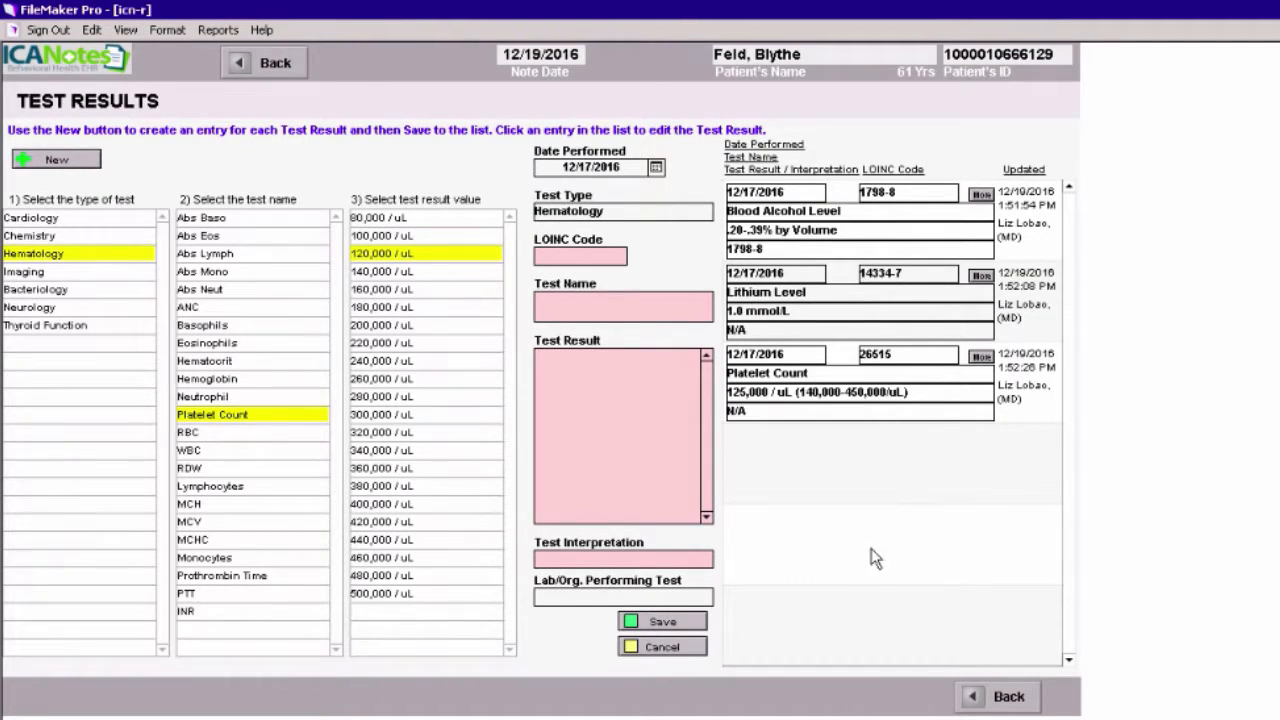
- Return to the History of Present Illness page and review the test results at the end of the narrative
{"action": "left_click", "coordinate": [1008, 697]}
{"action": "left_click", "coordinate": [843, 558]}
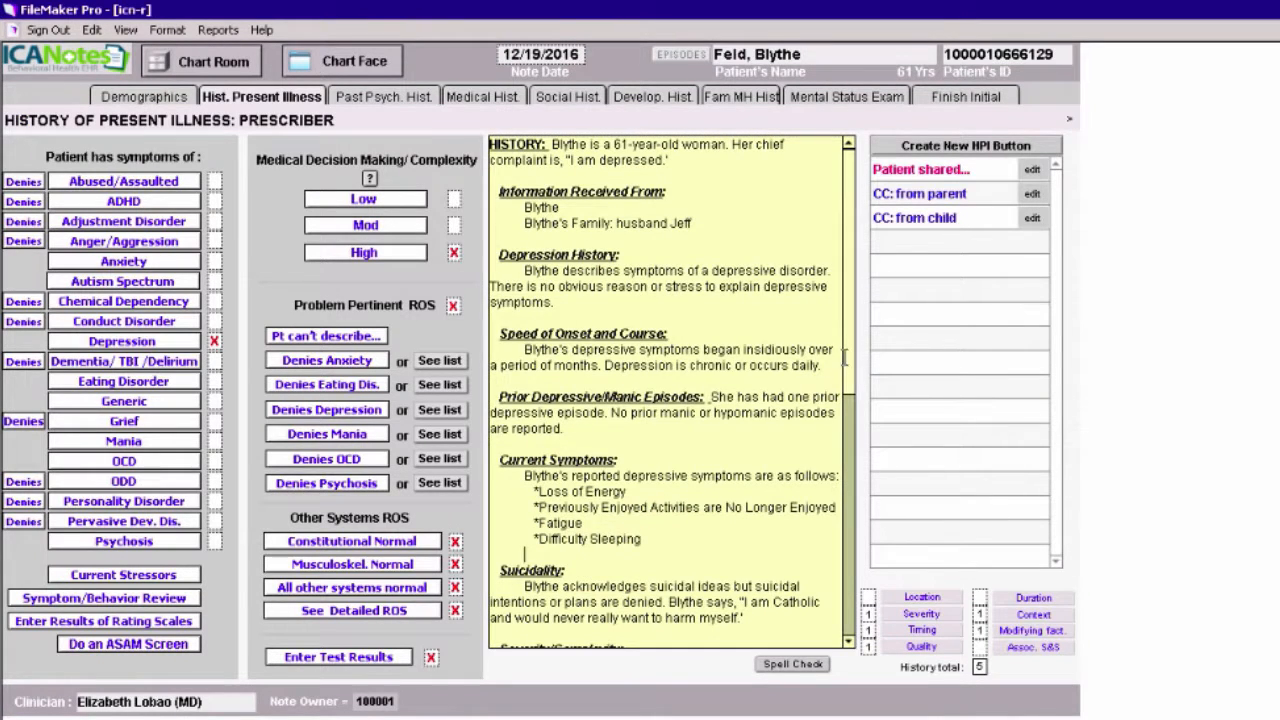
{"action": "scroll", "coordinate": [847, 390], "scroll_direction": "down", "scroll_amount": 1}
{"action": "scroll", "coordinate": [847, 390], "scroll_direction": "down", "scroll_amount": 10}
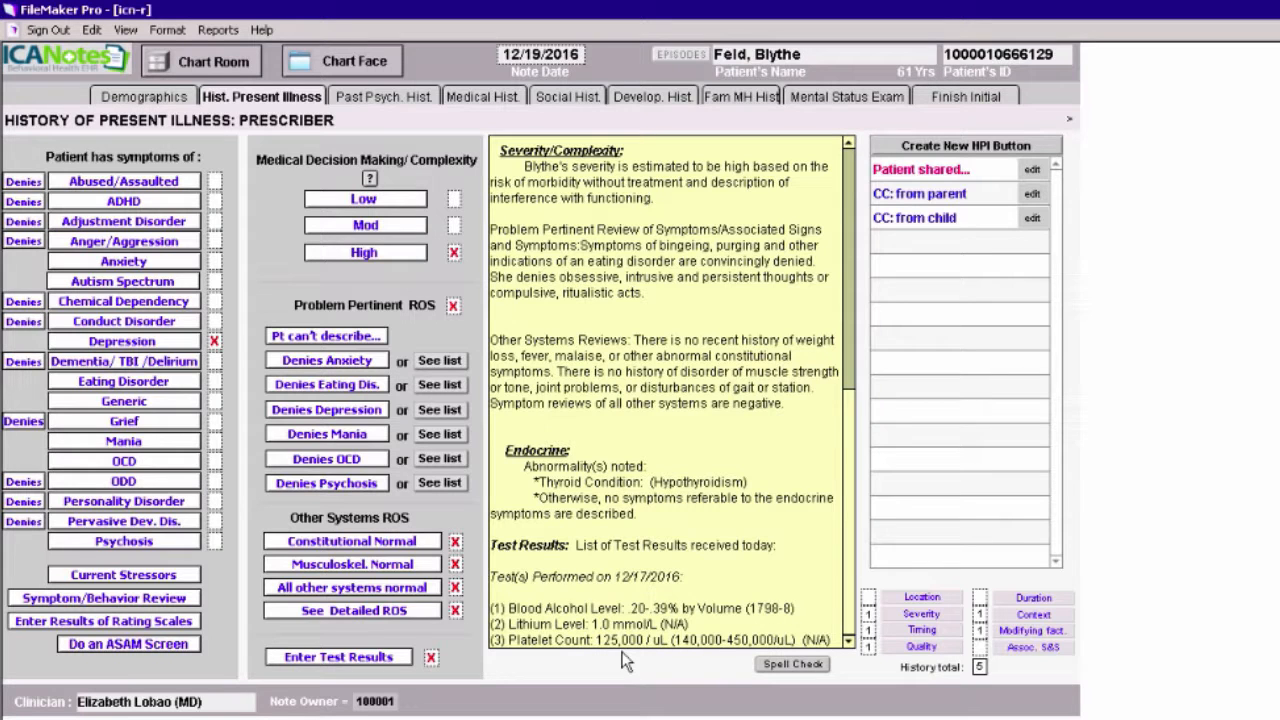
- In the Past Psychiatric History, record more than one hospitalization and add the custom Wake Medical Center statement
{"action": "left_click", "coordinate": [384, 100]}
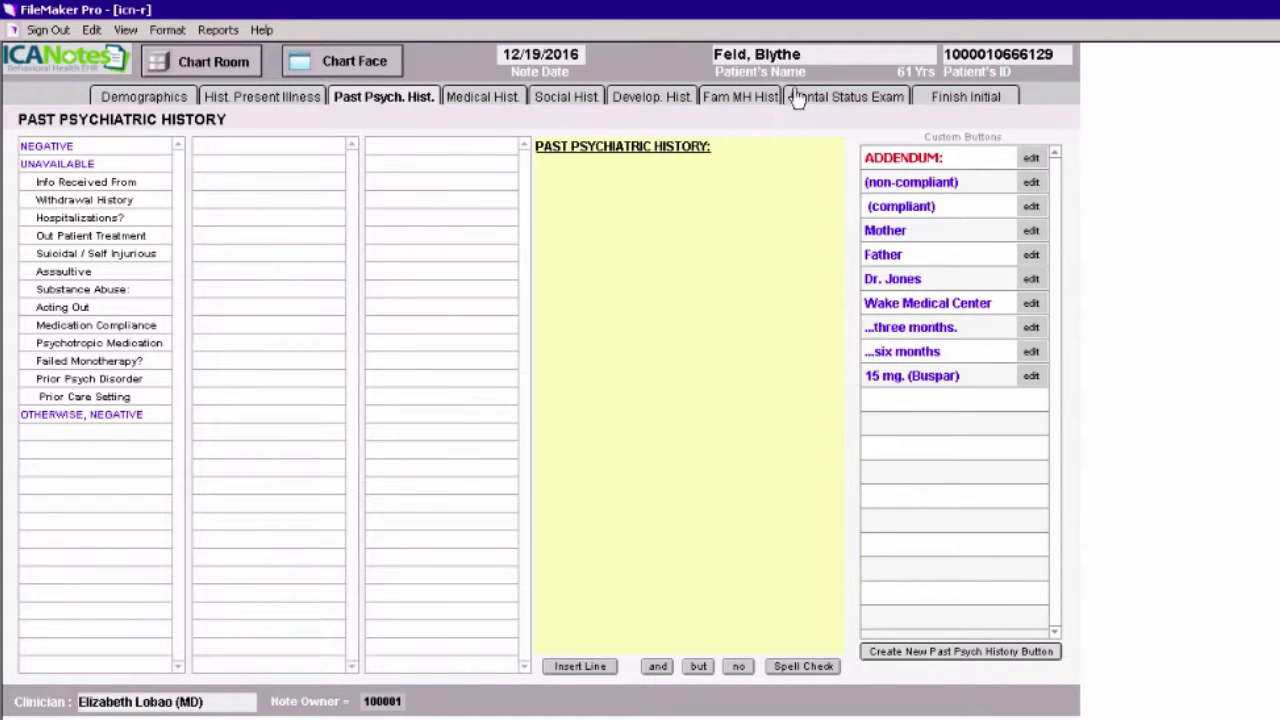
{"action": "left_click", "coordinate": [544, 165]}
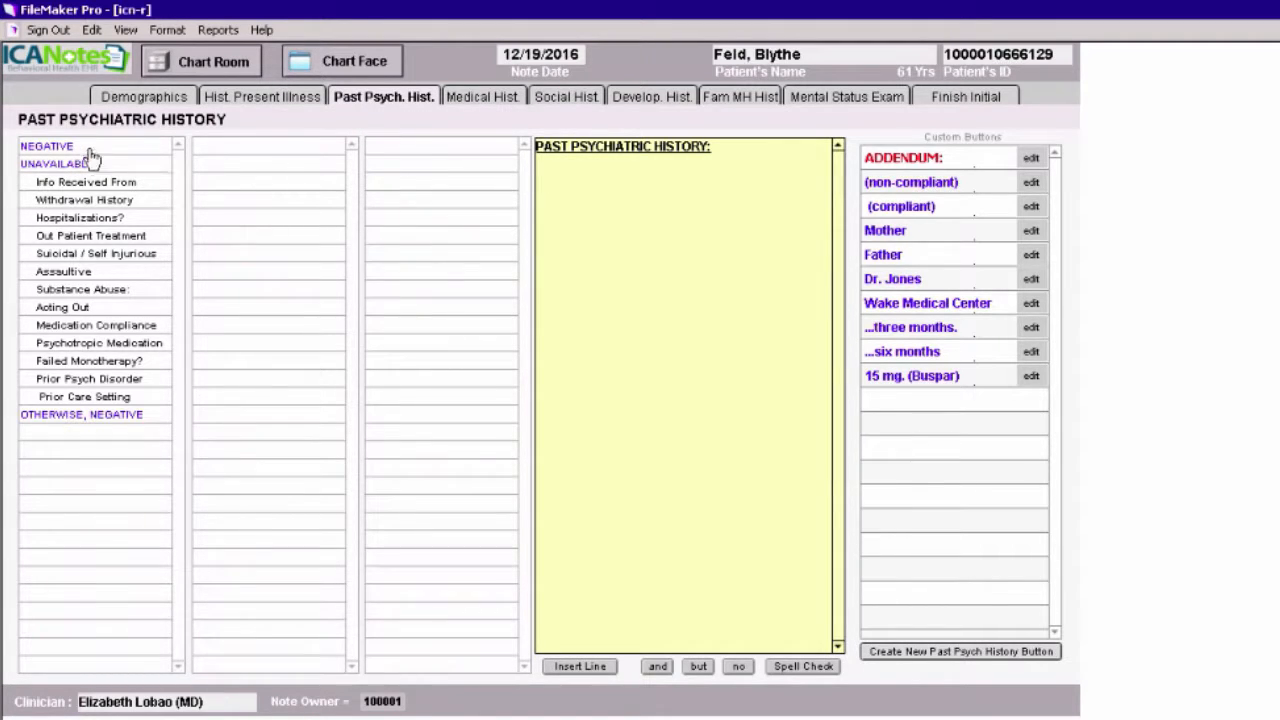
{"action": "left_click", "coordinate": [90, 217]}
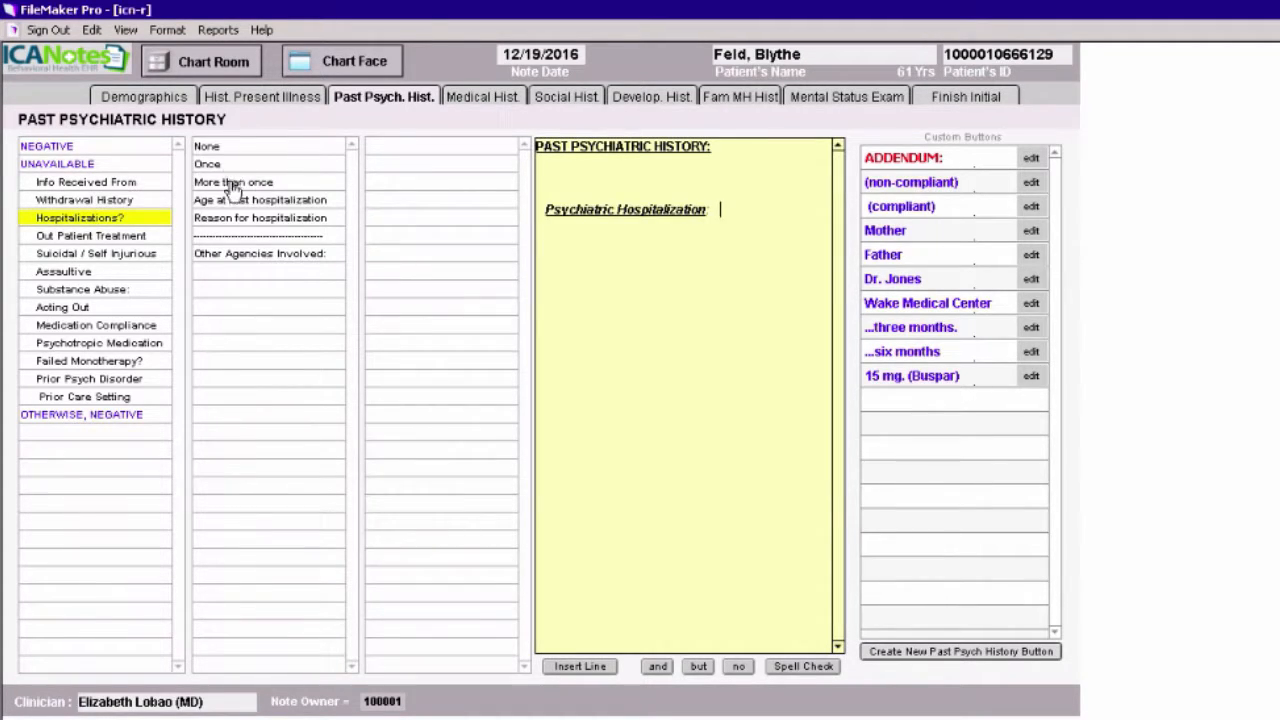
{"action": "left_click", "coordinate": [233, 183]}
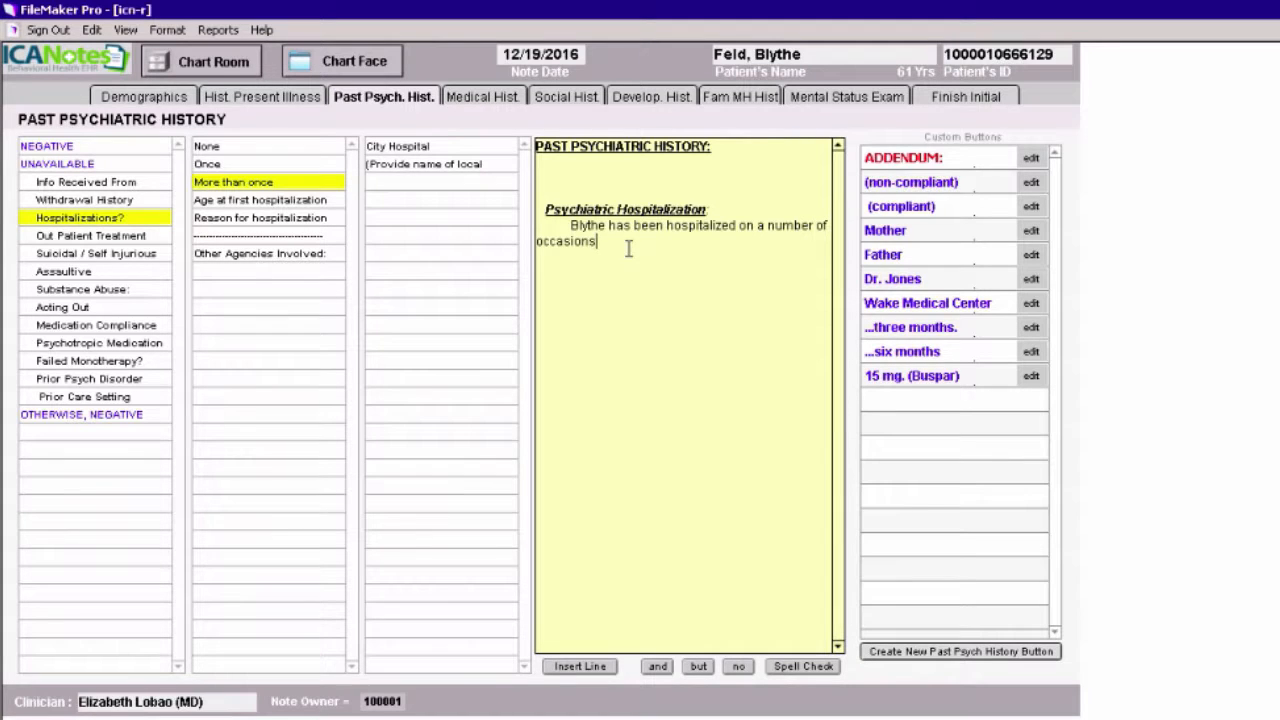
{"action": "left_click", "coordinate": [919, 304]}
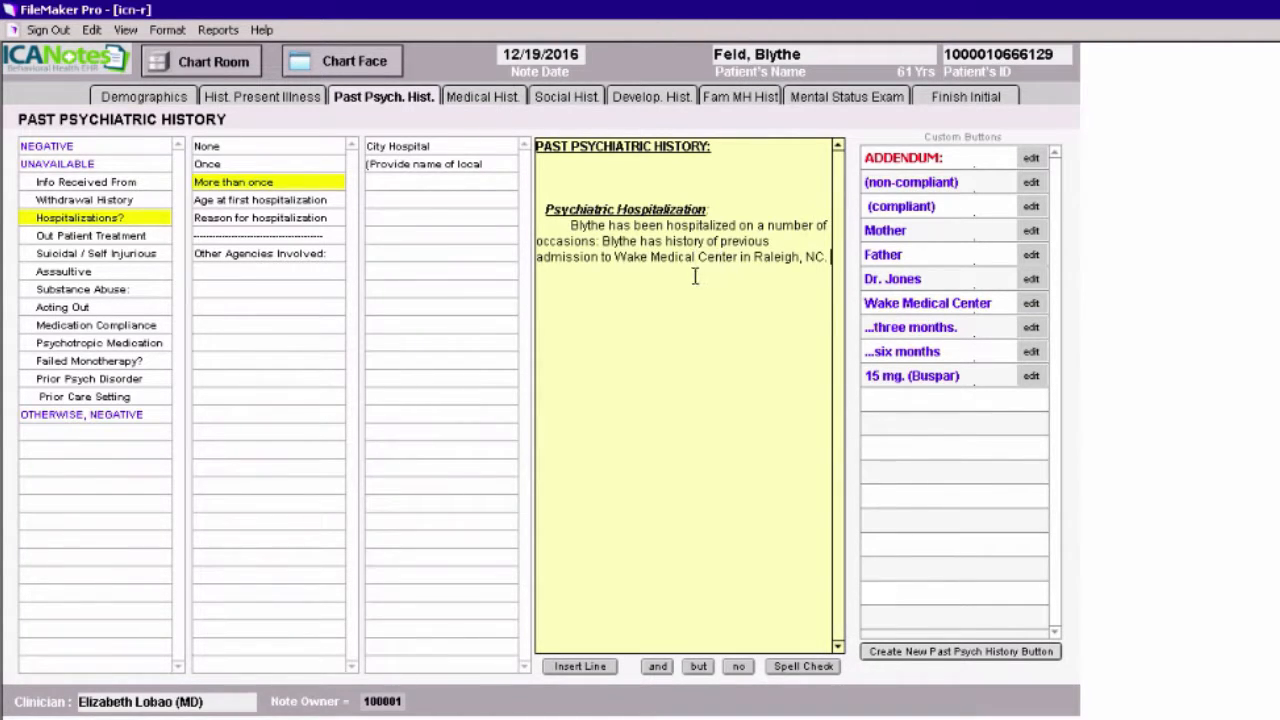
- Document past outpatient treatment for depression, adding the MD/Therapist statement, occurrence in the 40's, duration of months, and no medication prescribed
{"action": "left_click", "coordinate": [96, 237]}
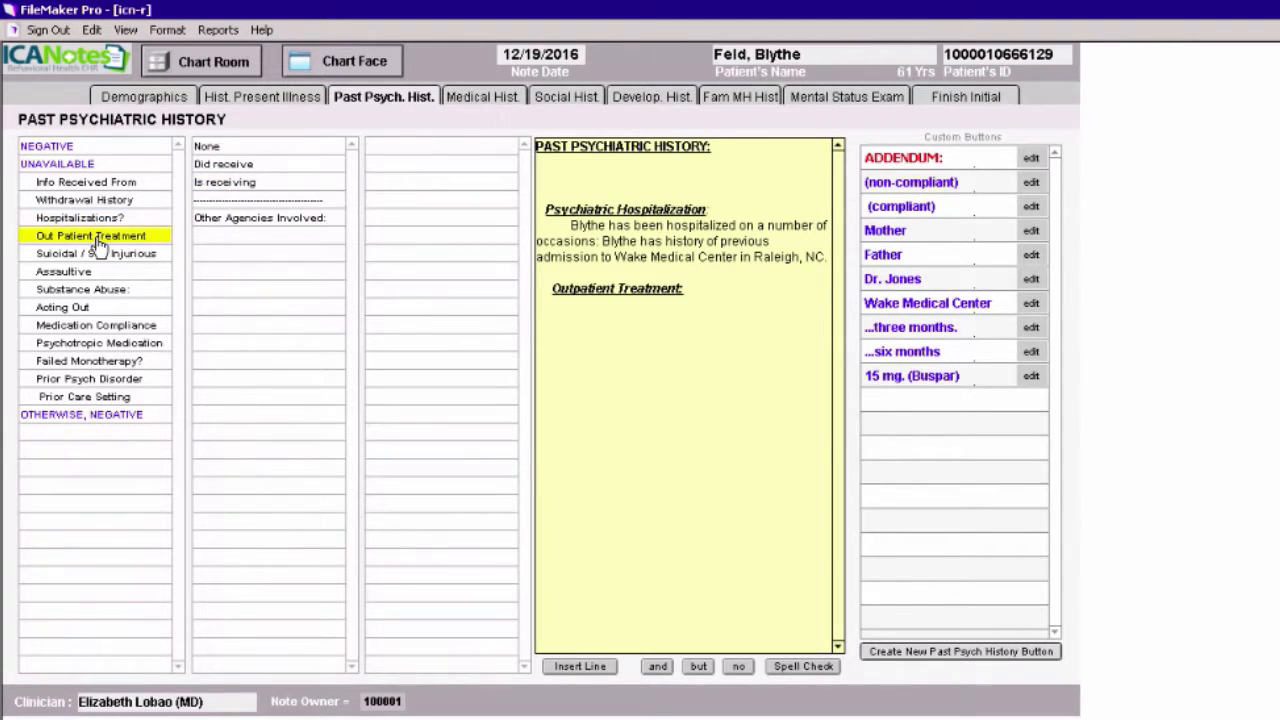
{"action": "left_click", "coordinate": [243, 166]}
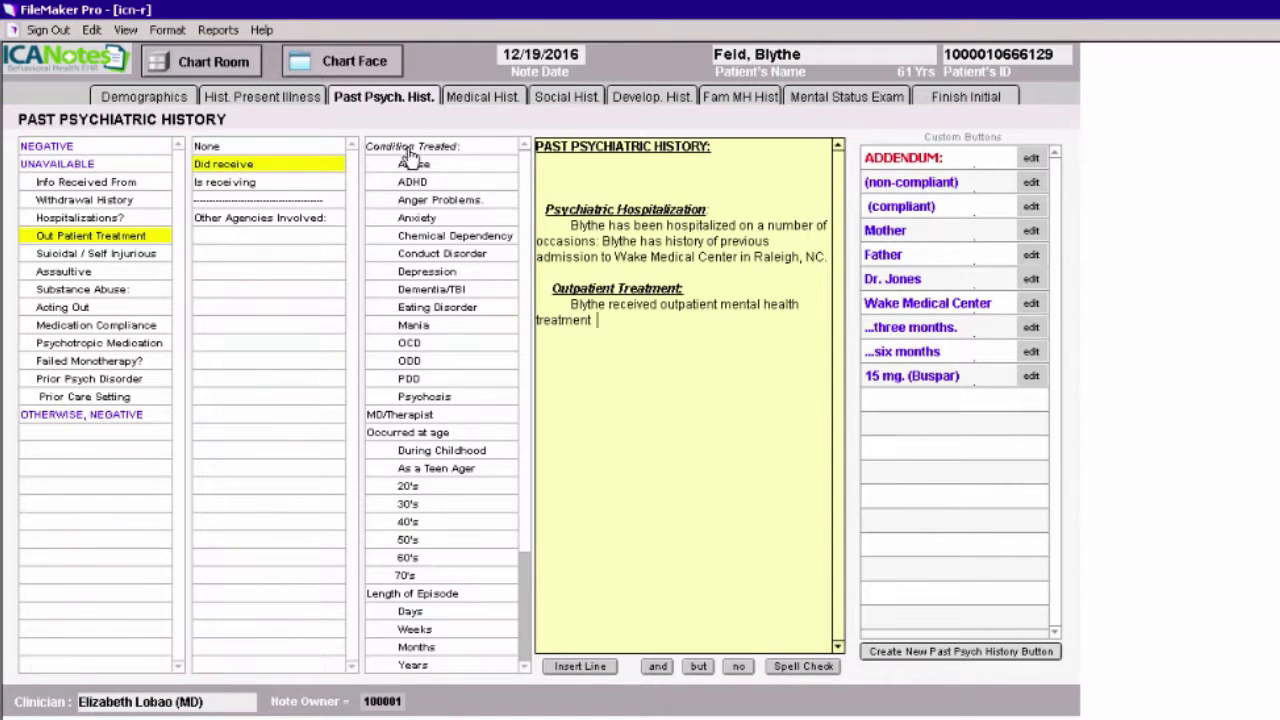
{"action": "left_click", "coordinate": [417, 271]}
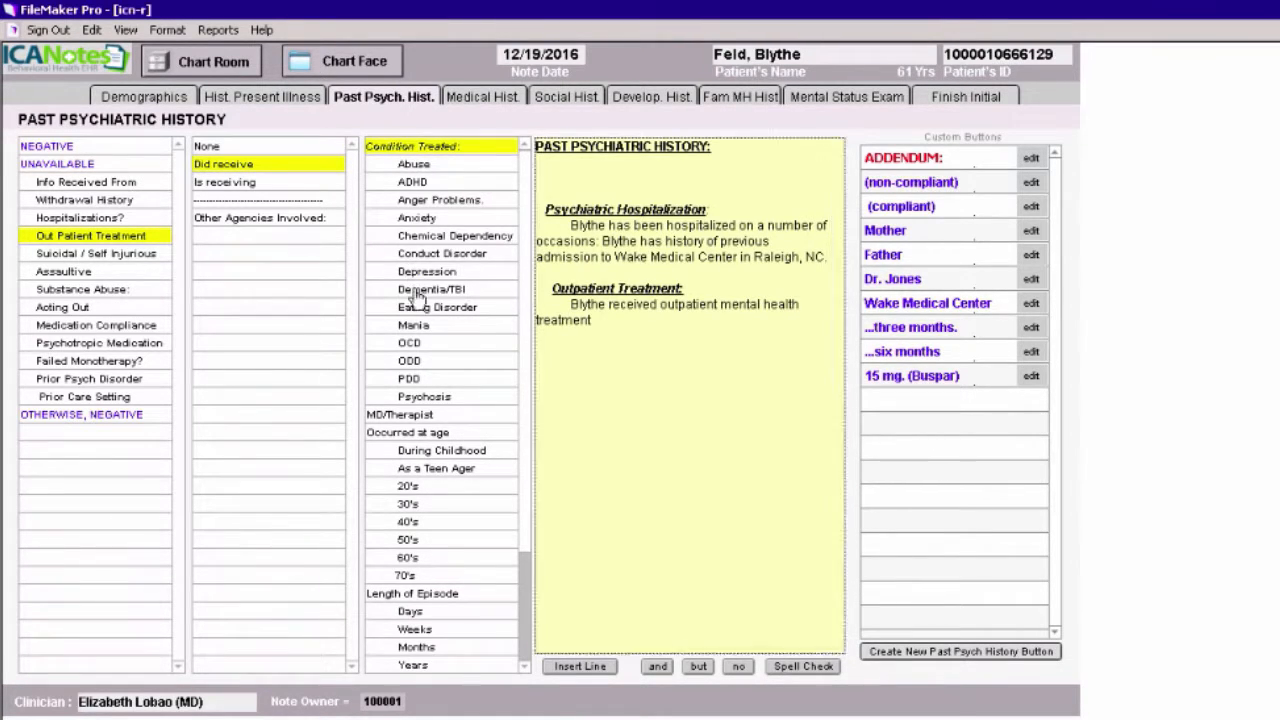
{"action": "left_click", "coordinate": [424, 418]}
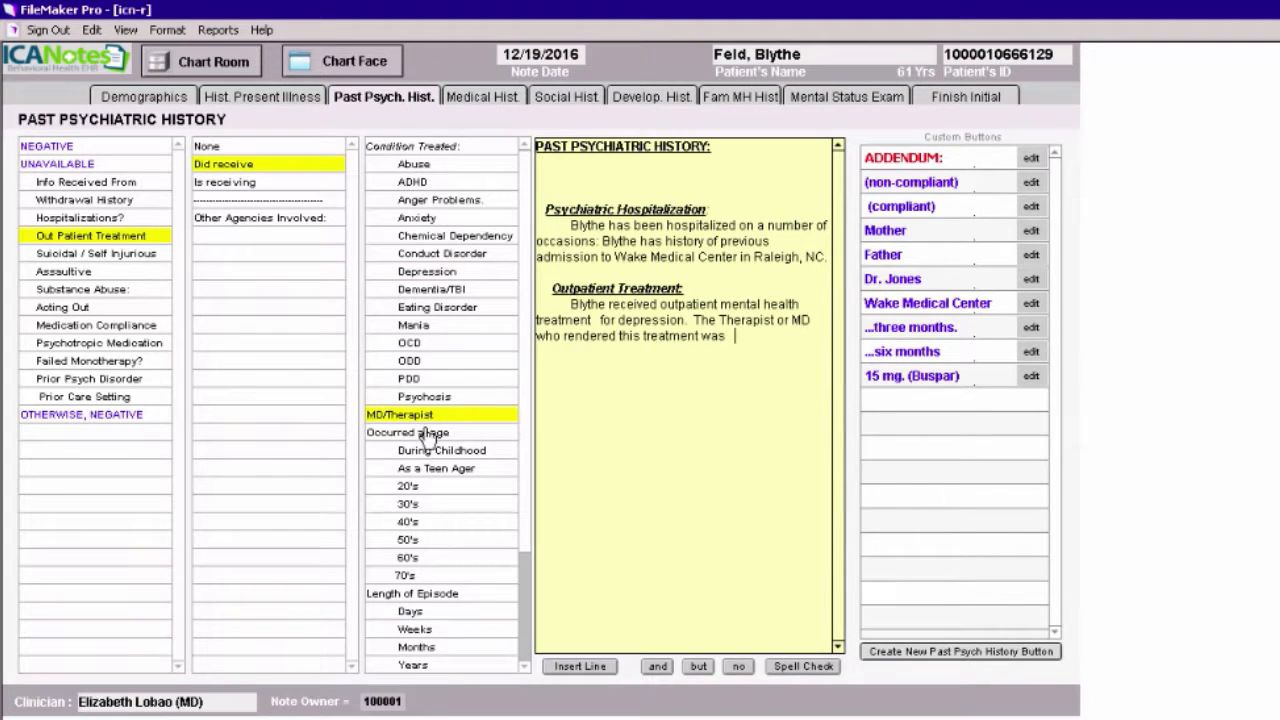
{"action": "left_click", "coordinate": [428, 433]}
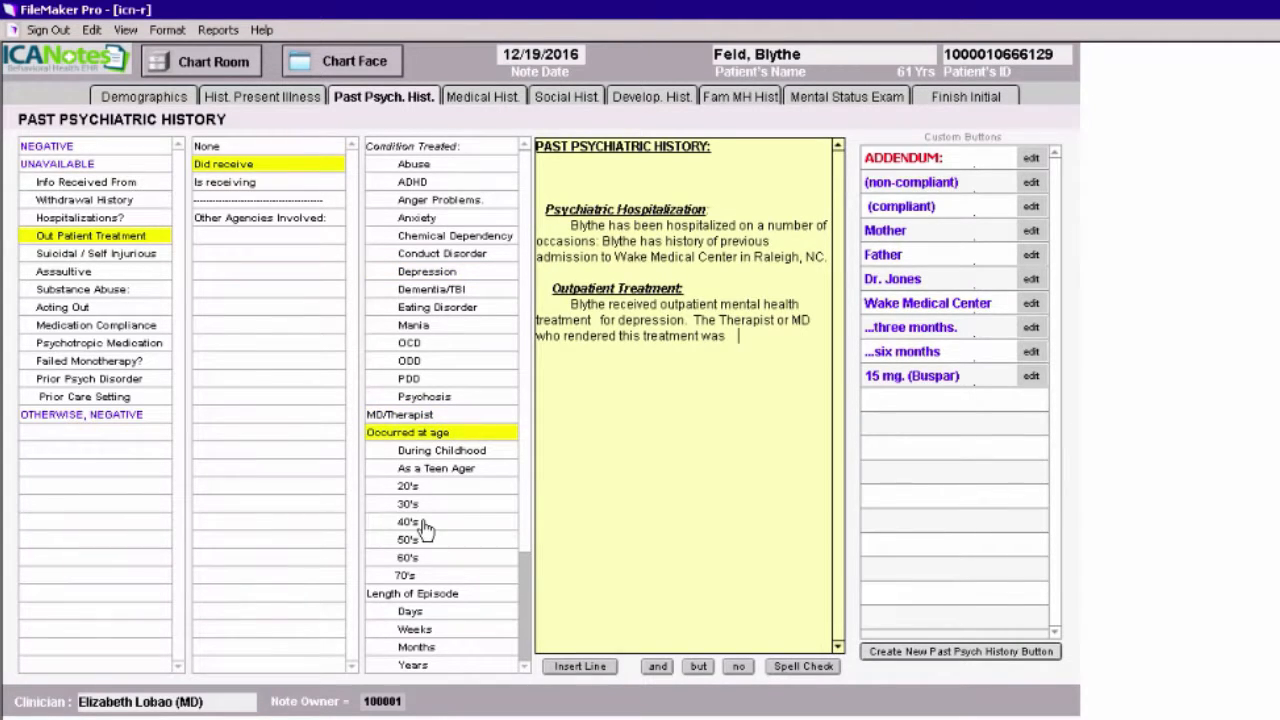
{"action": "left_click", "coordinate": [424, 524]}
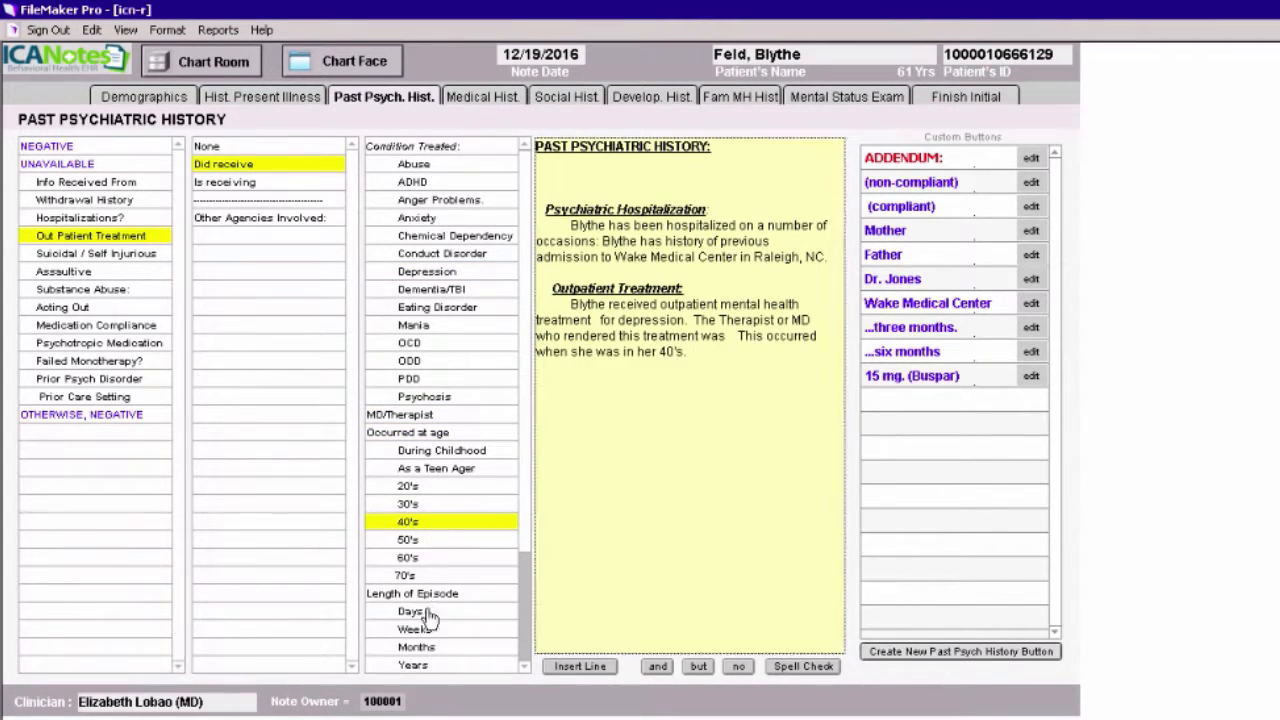
{"action": "left_click", "coordinate": [424, 648]}
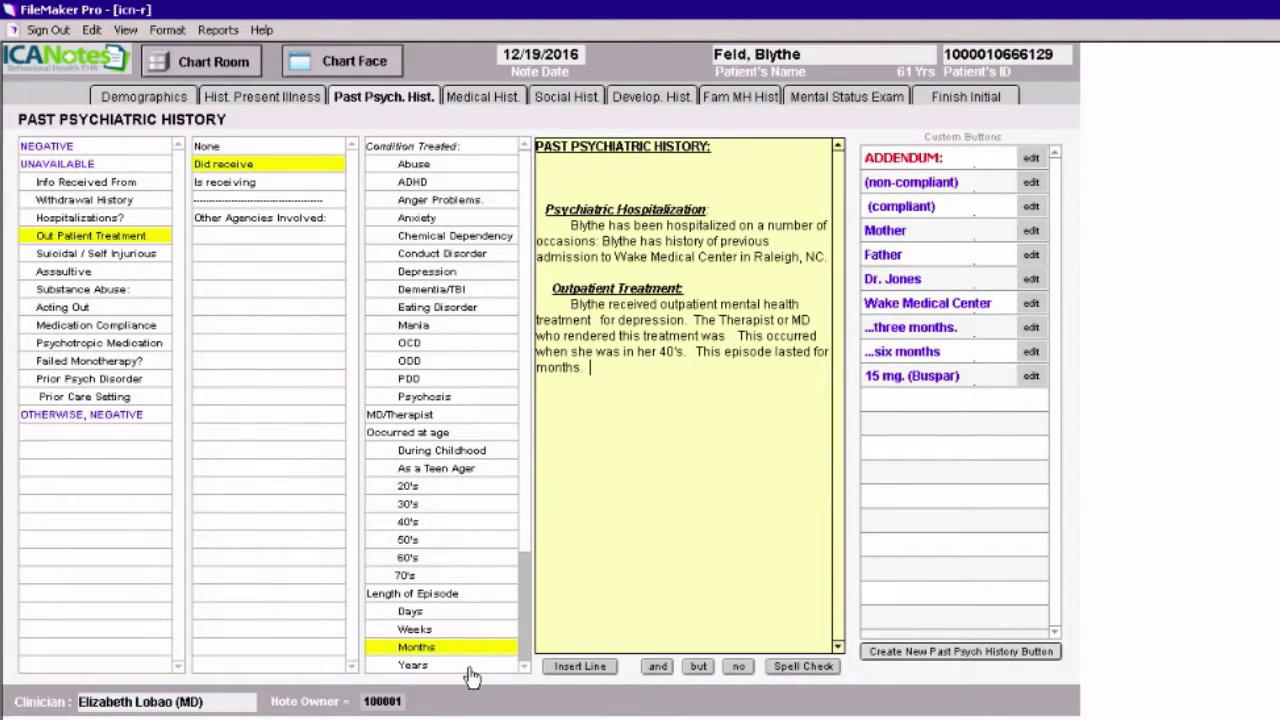
{"action": "left_click_drag", "start_coordinate": [527, 526], "coordinate": [520, 655]}
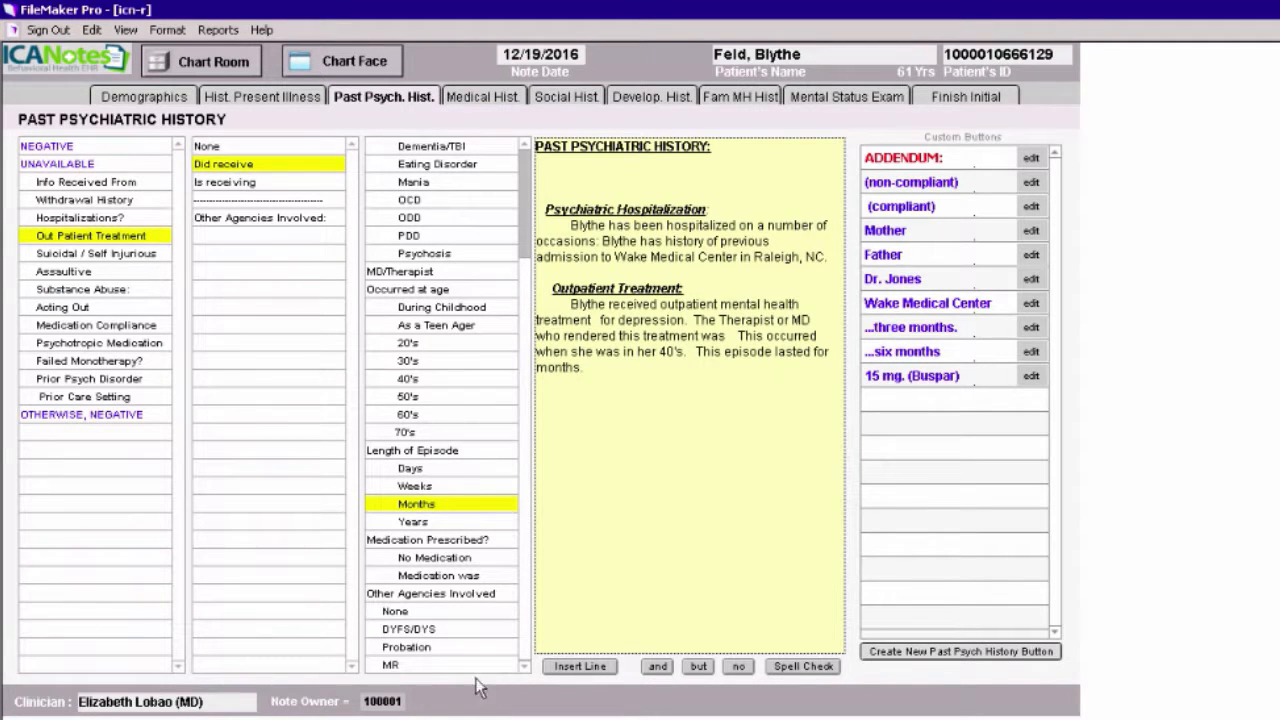
{"action": "left_click", "coordinate": [448, 541]}
{"action": "left_click", "coordinate": [444, 557]}
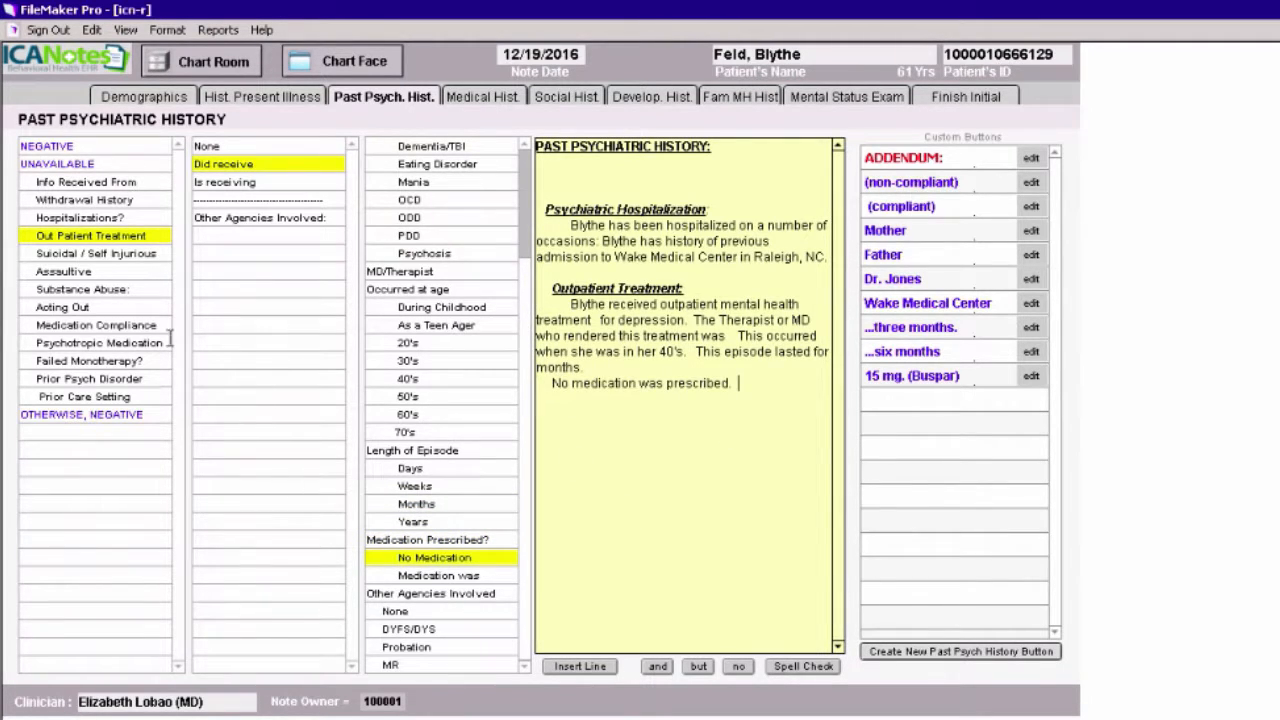
- In the Suicidal / Self Injurious section, record a suicide attempt by hanging and self injurious thoughts
{"action": "left_click", "coordinate": [65, 256]}
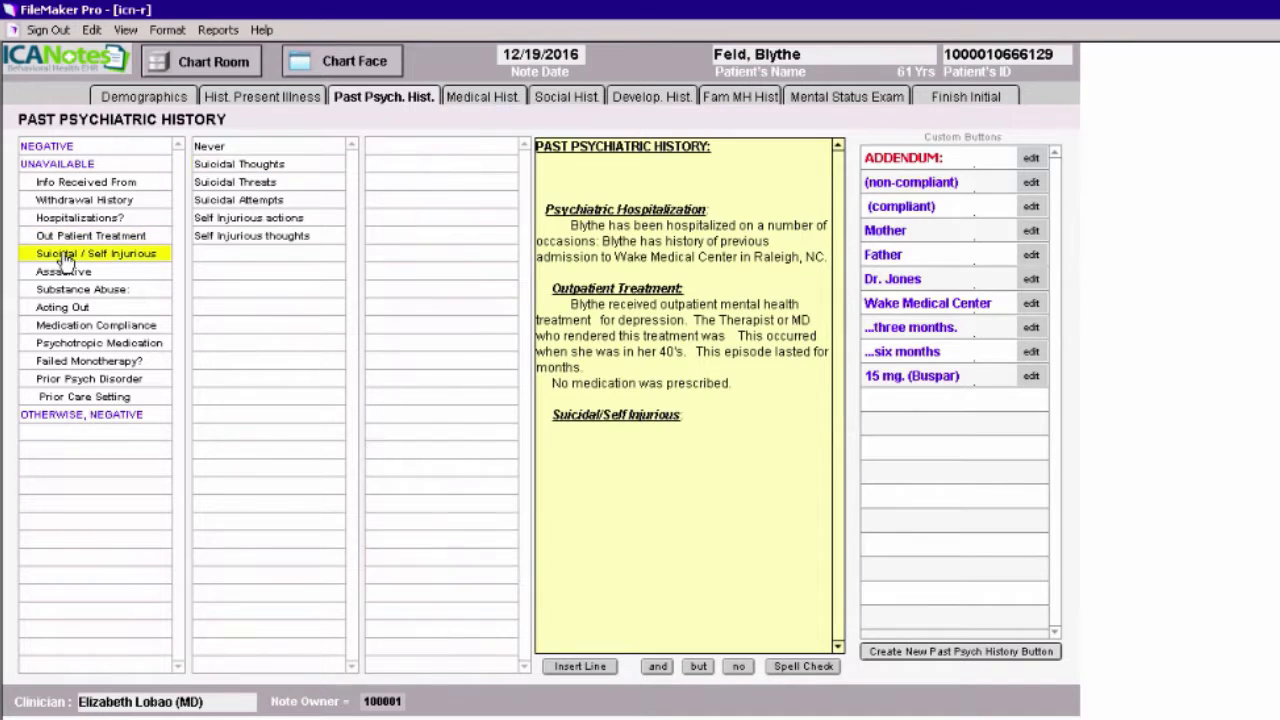
{"action": "left_click", "coordinate": [270, 203]}
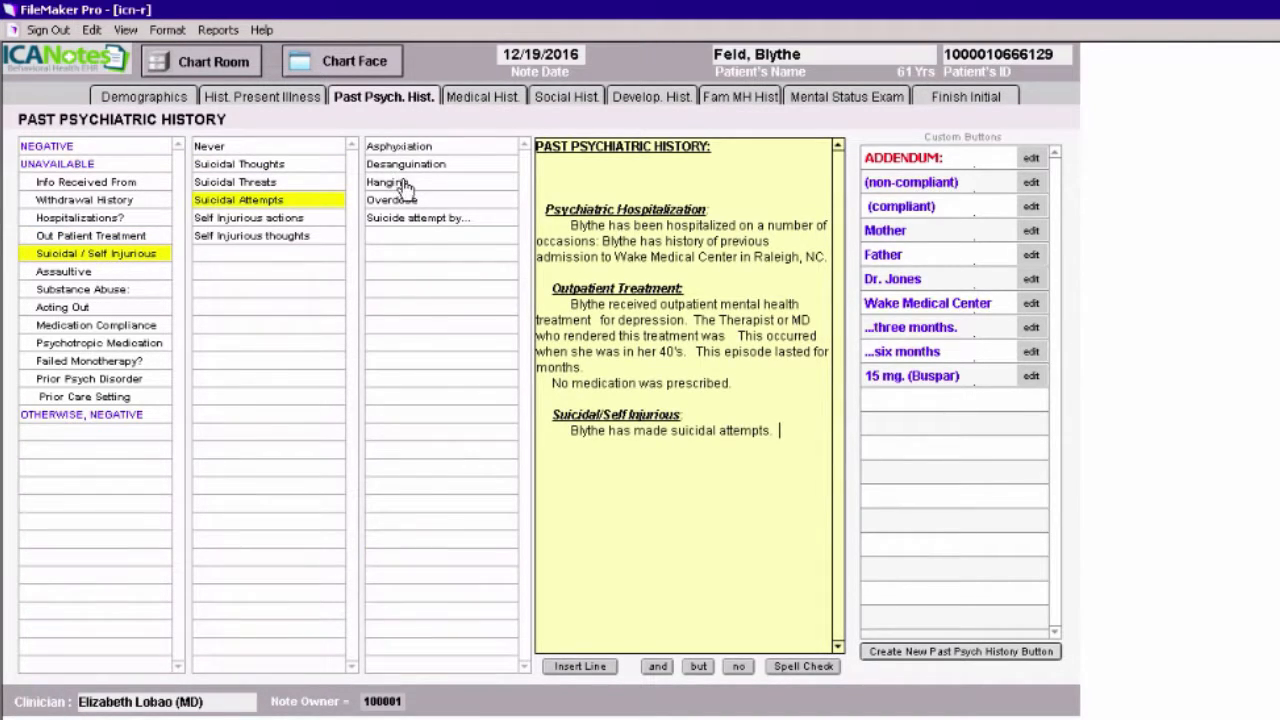
{"action": "left_click", "coordinate": [403, 188]}
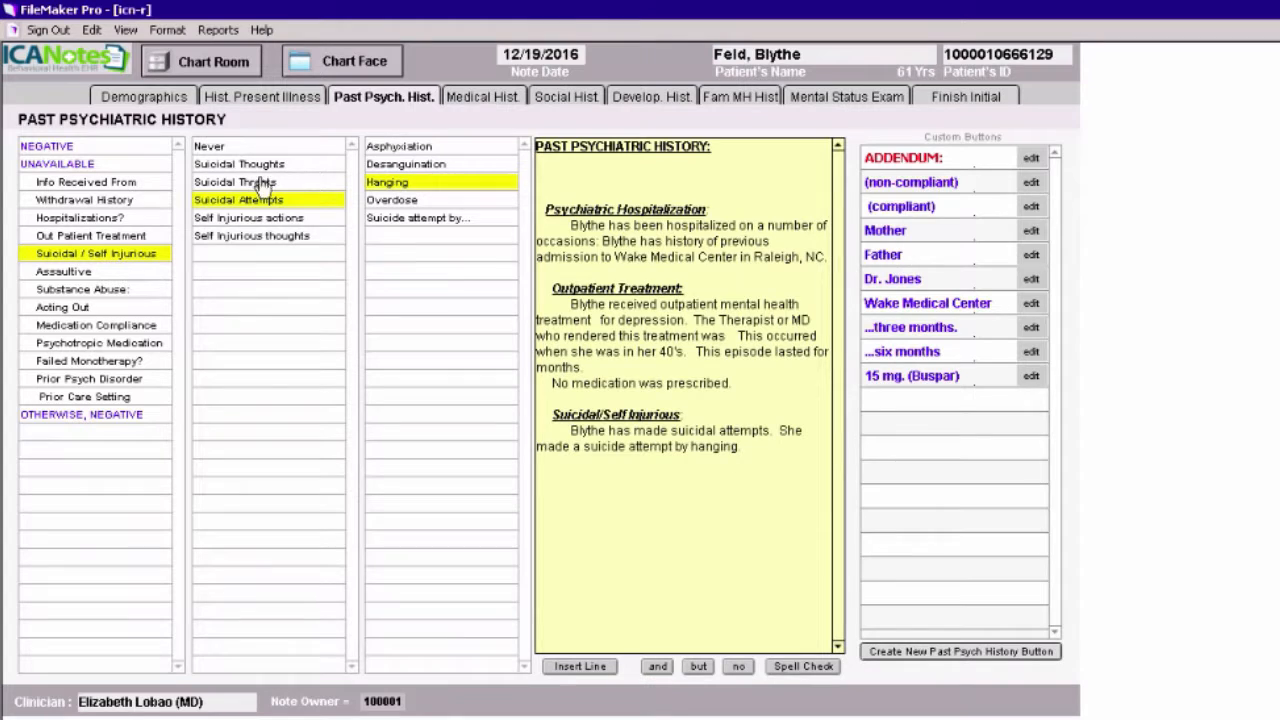
{"action": "left_click", "coordinate": [258, 244]}
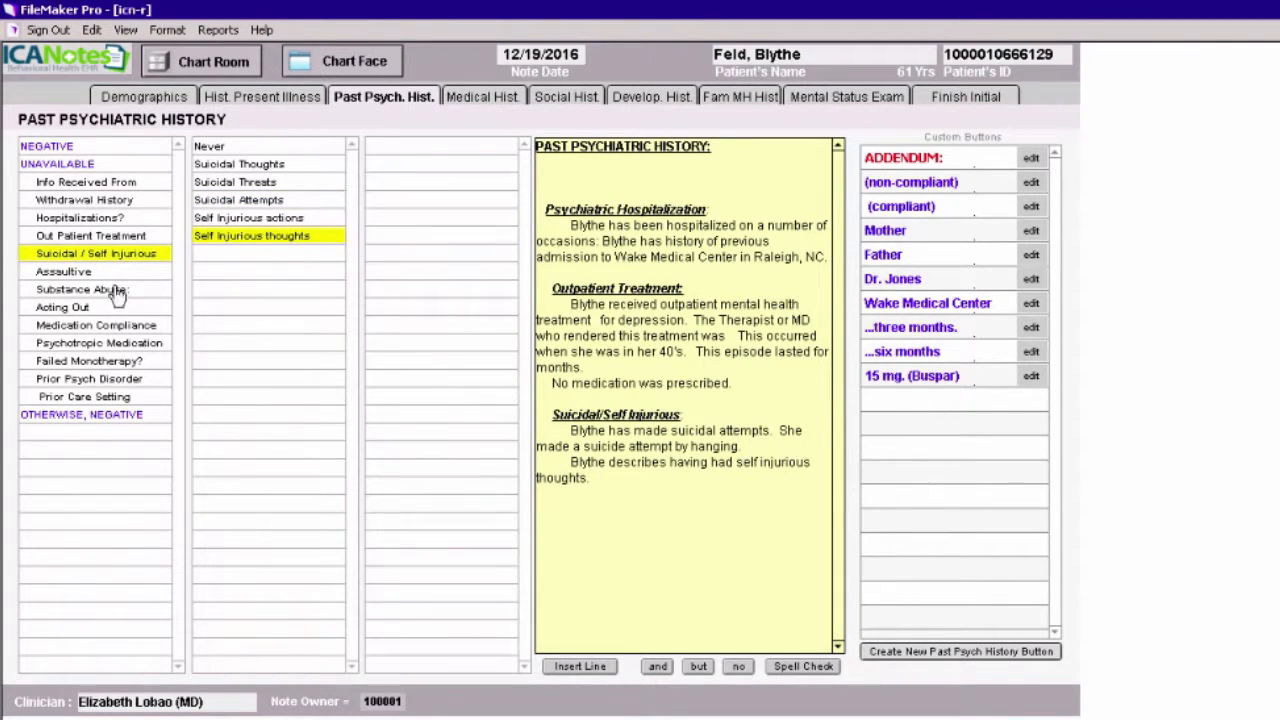
- Check the History of Present Illness page, return to Past Psychiatric History, and record a history of medication non compliance
{"action": "left_click", "coordinate": [270, 100]}
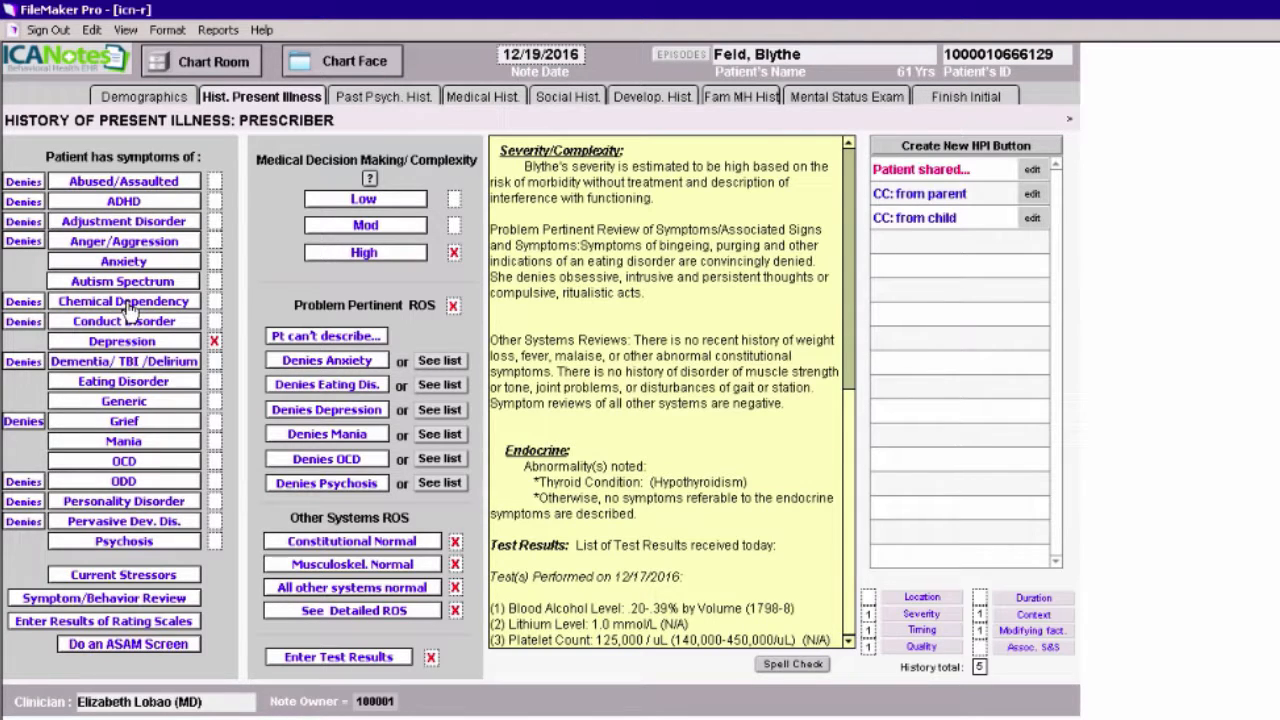
{"action": "left_click", "coordinate": [378, 100]}
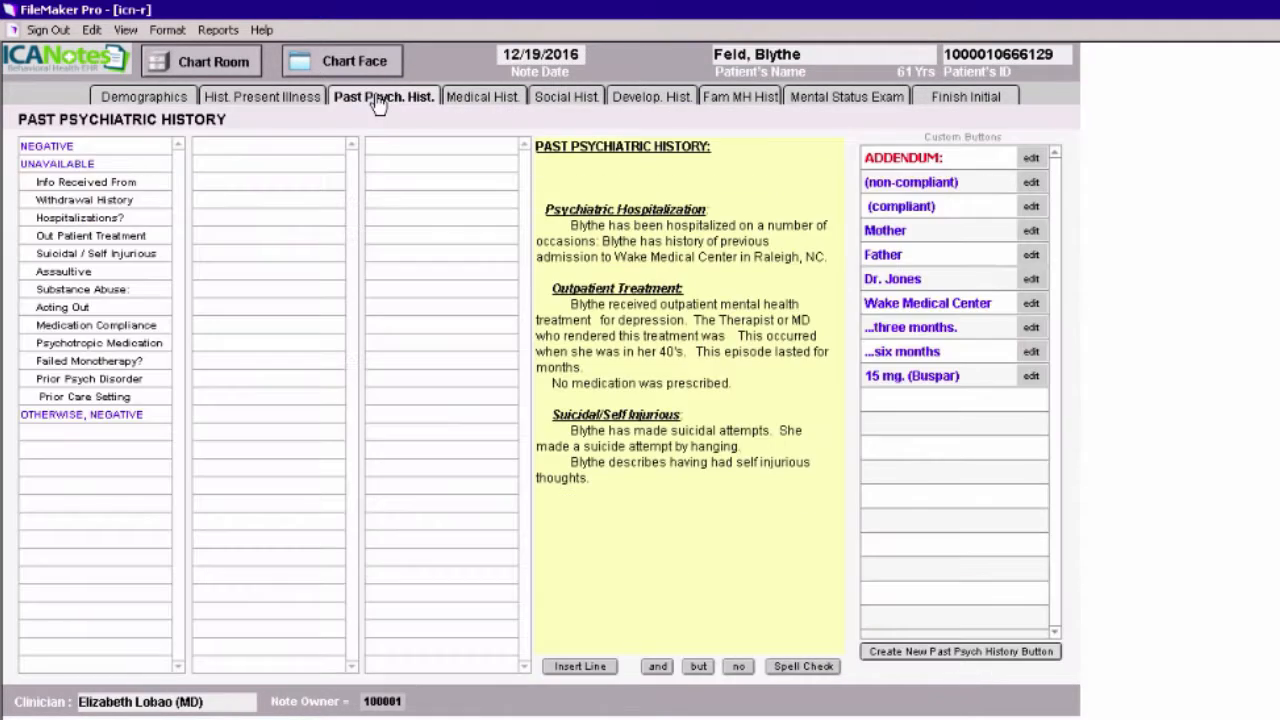
{"action": "left_click", "coordinate": [102, 329]}
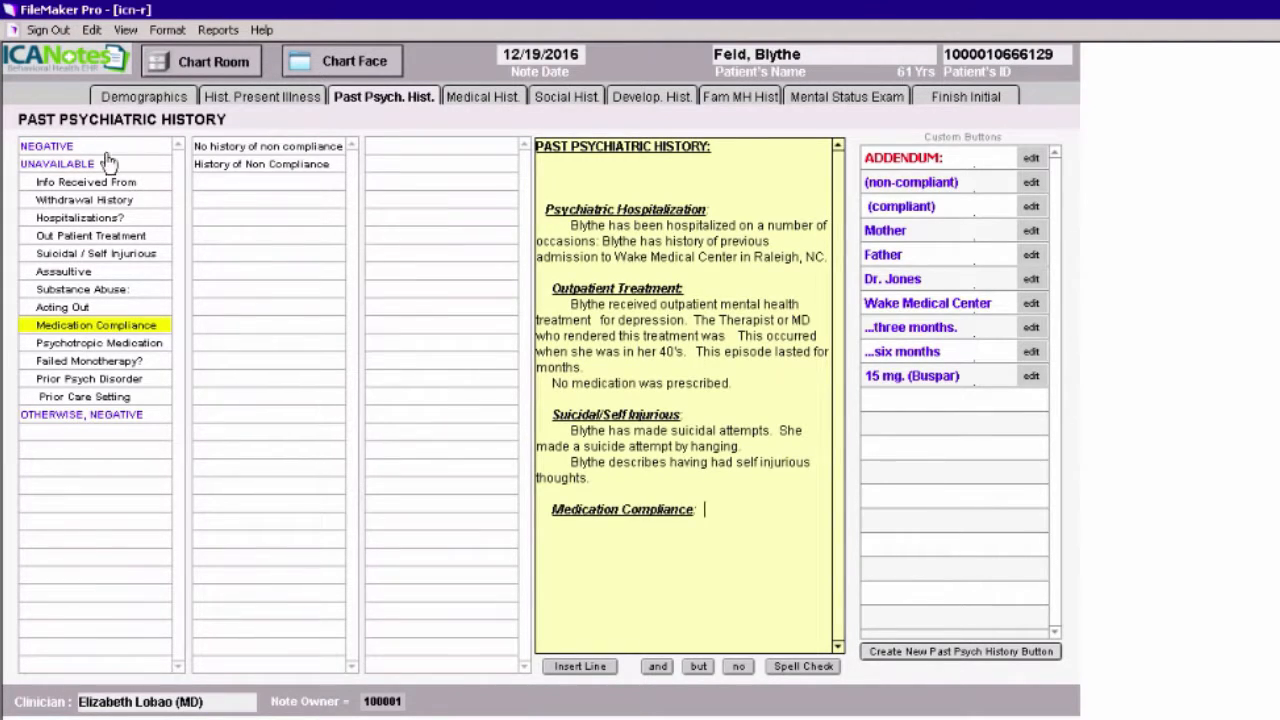
{"action": "left_click", "coordinate": [279, 166]}
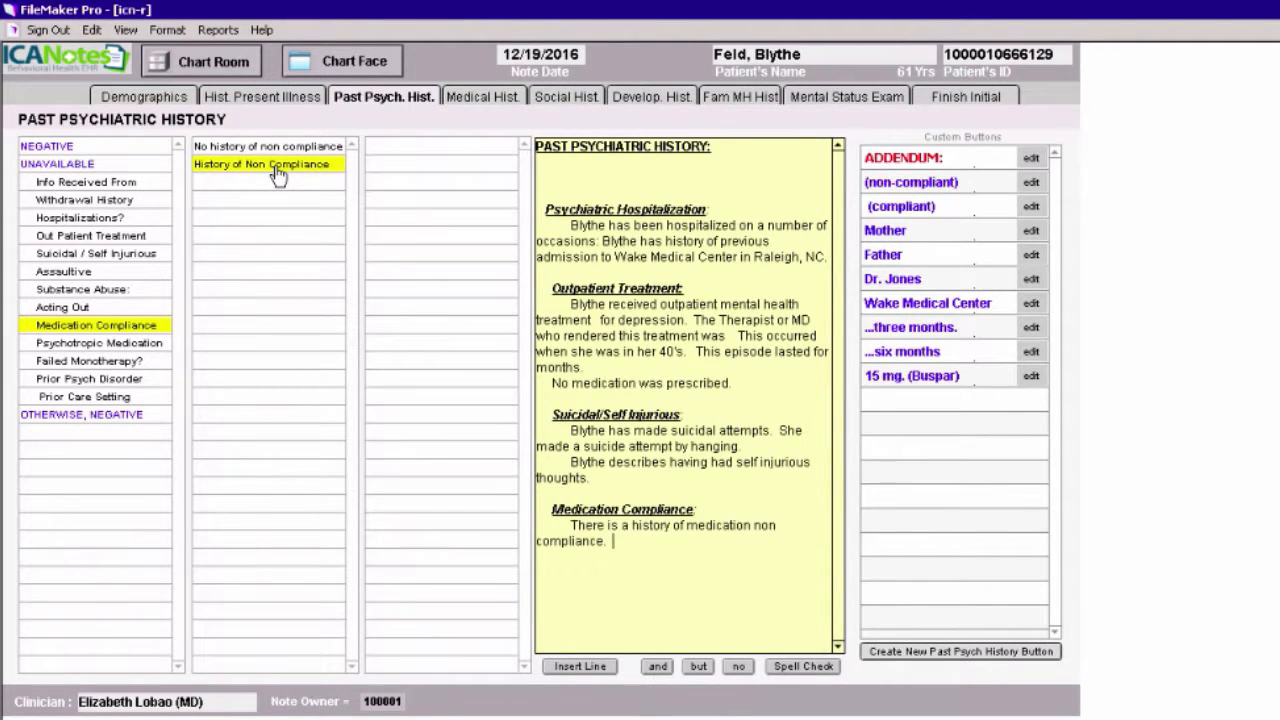
- Add Buspar to the psychotropic medication history as previously taken and stopped for being ineffective and for non compliance
{"action": "left_click", "coordinate": [113, 345]}
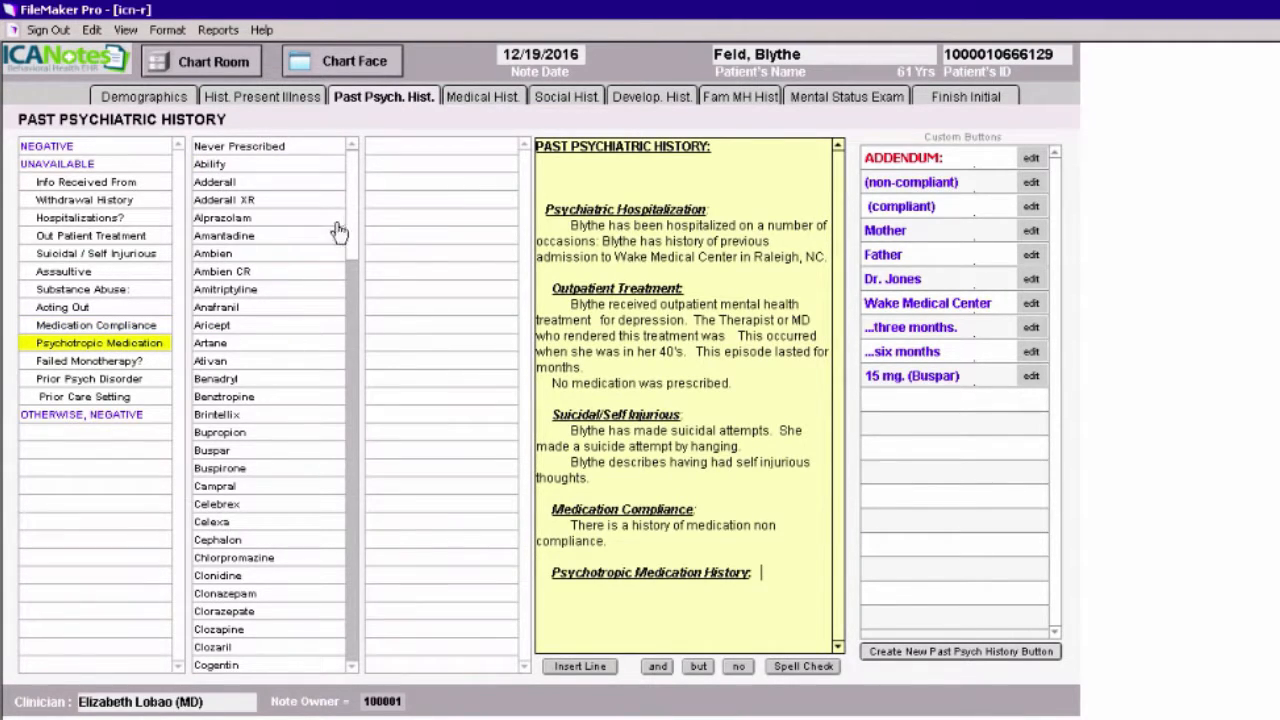
{"action": "left_click_drag", "start_coordinate": [353, 193], "coordinate": [344, 654]}
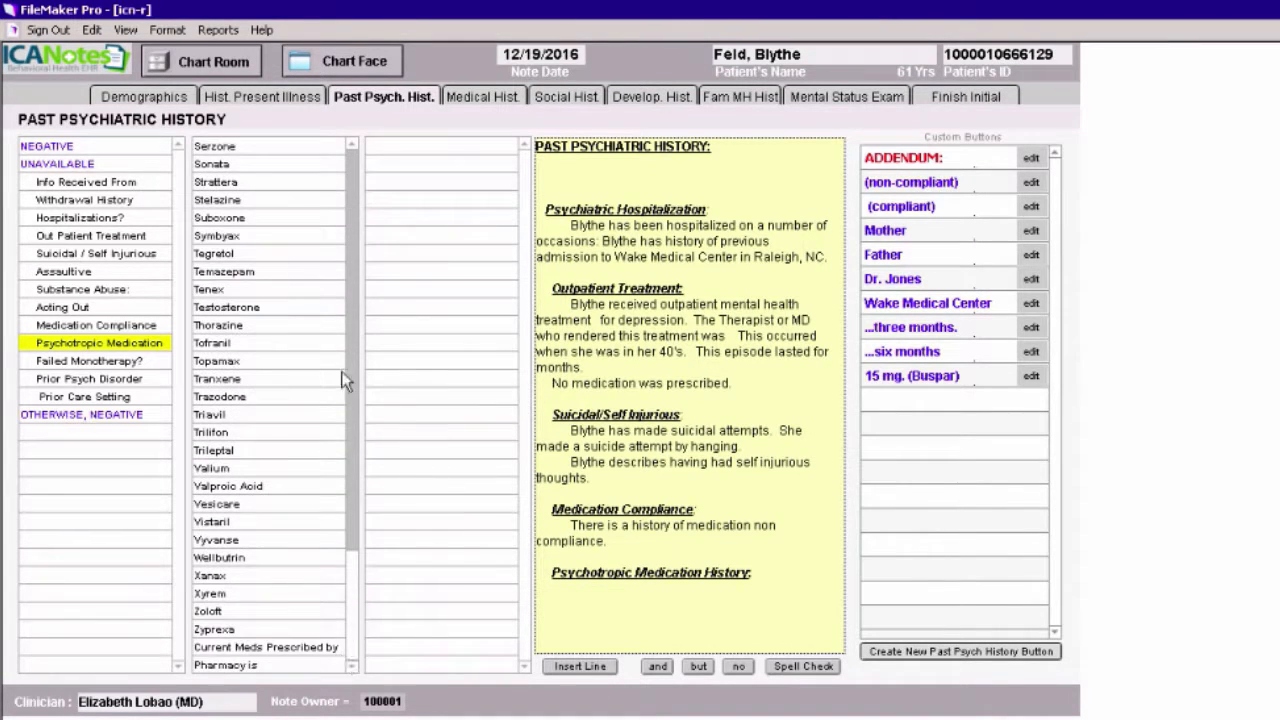
{"action": "left_click_drag", "start_coordinate": [343, 380], "coordinate": [340, 125]}
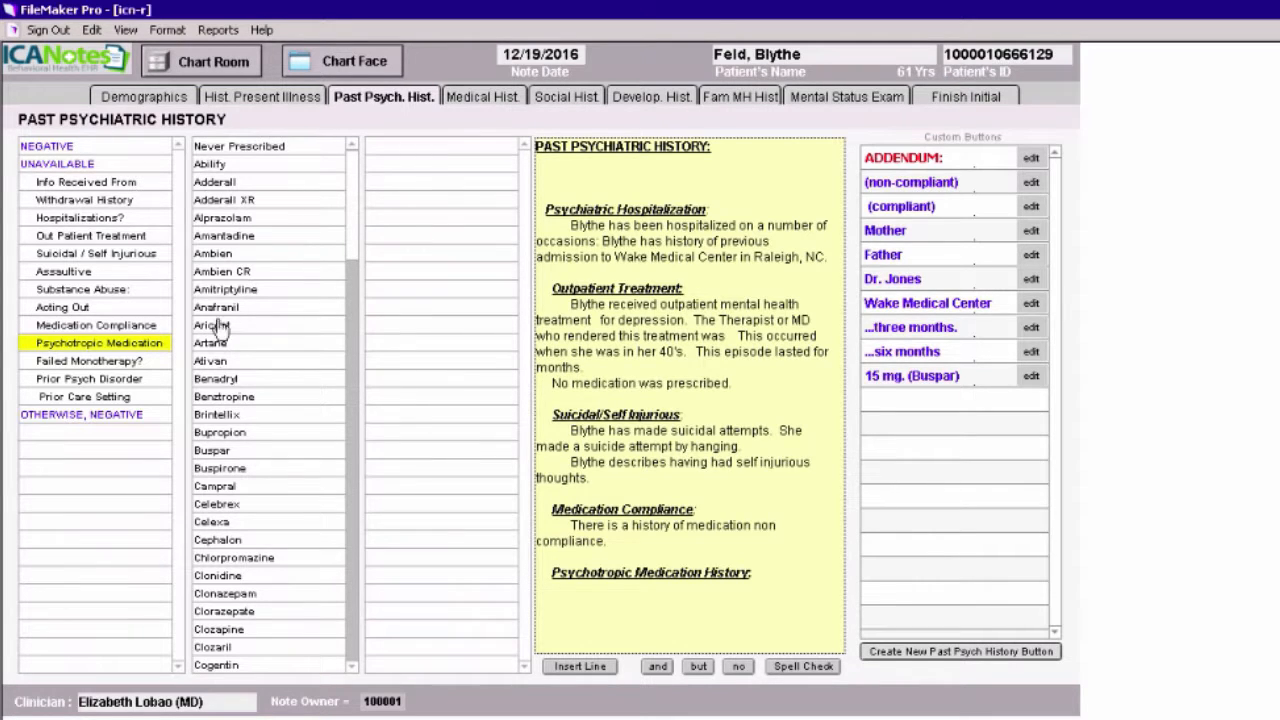
{"action": "left_click", "coordinate": [224, 455]}
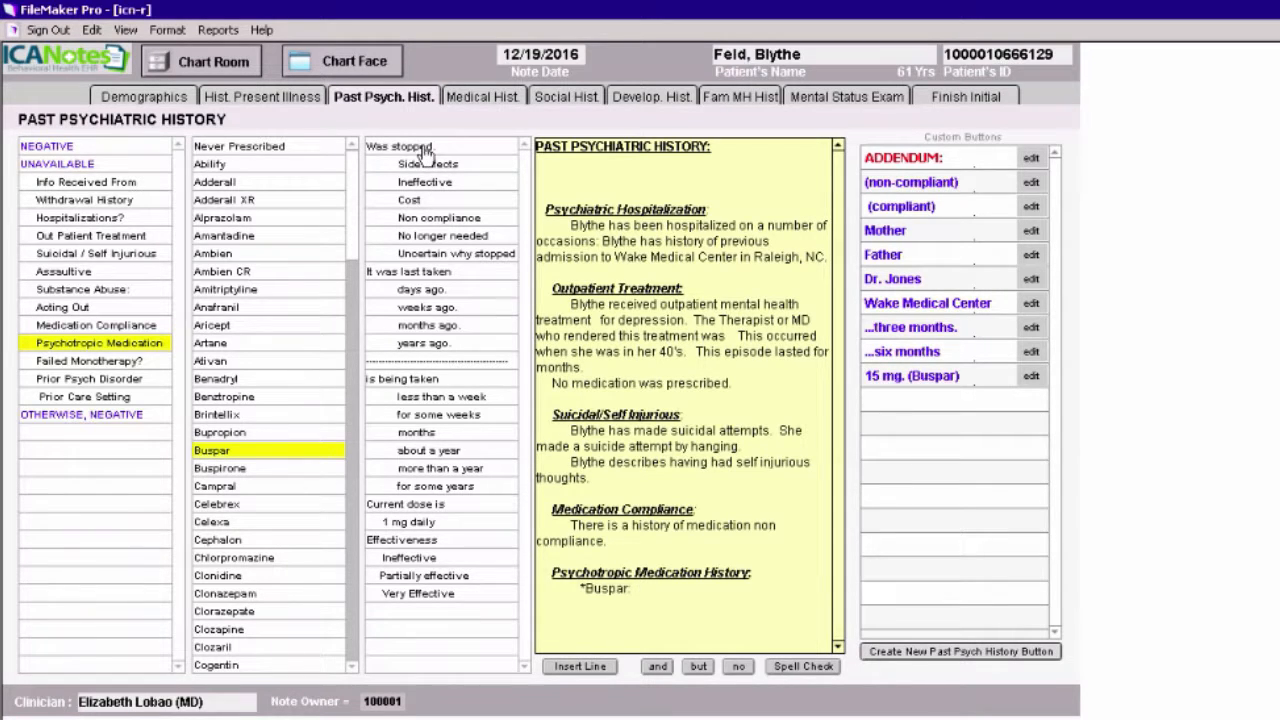
{"action": "left_click", "coordinate": [460, 150]}
{"action": "left_click", "coordinate": [443, 183]}
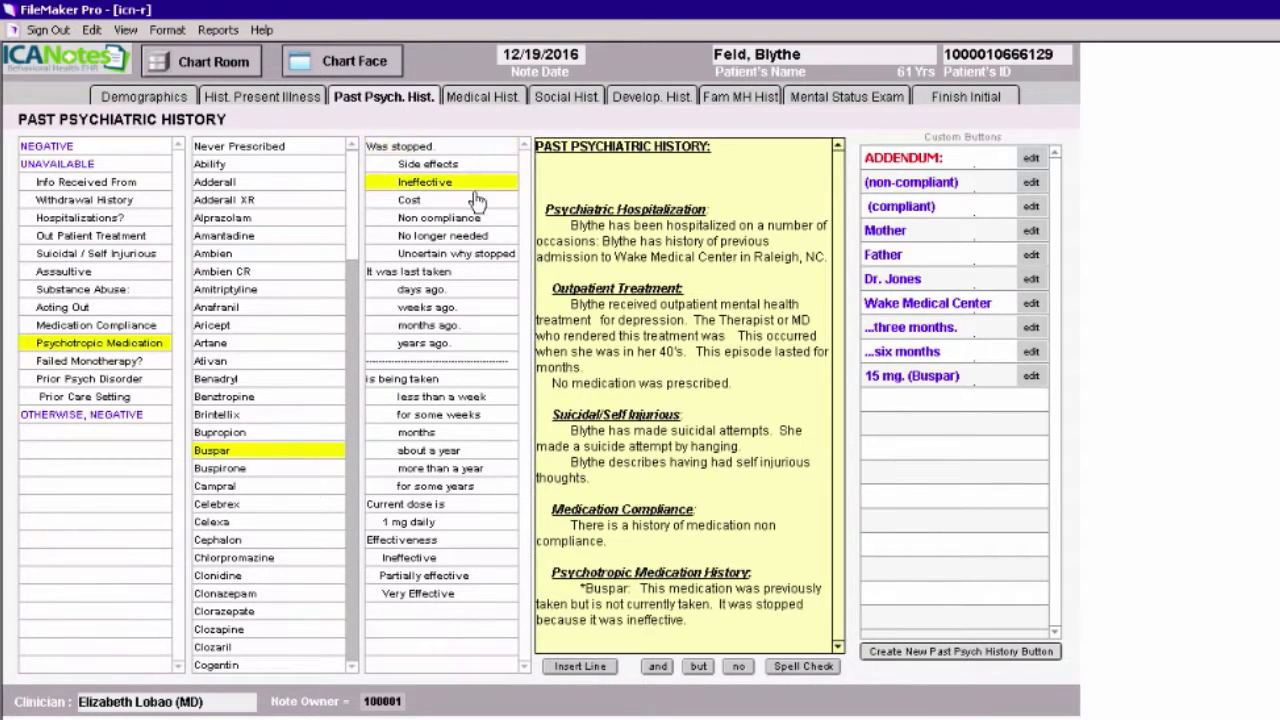
{"action": "left_click", "coordinate": [445, 220]}
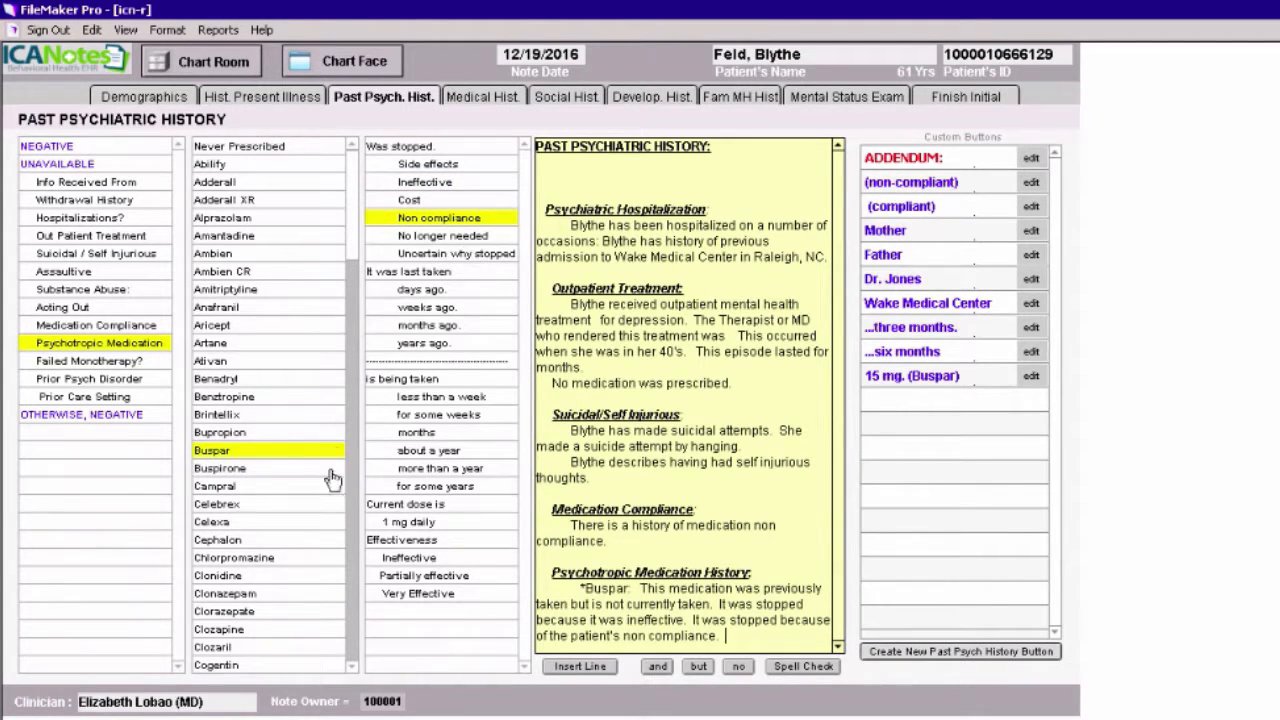
- Record Celexa as taken for about a year at 20 mg with the custom (compliant) note, and mark the past psychiatric history otherwise negative
{"action": "left_click", "coordinate": [224, 527]}
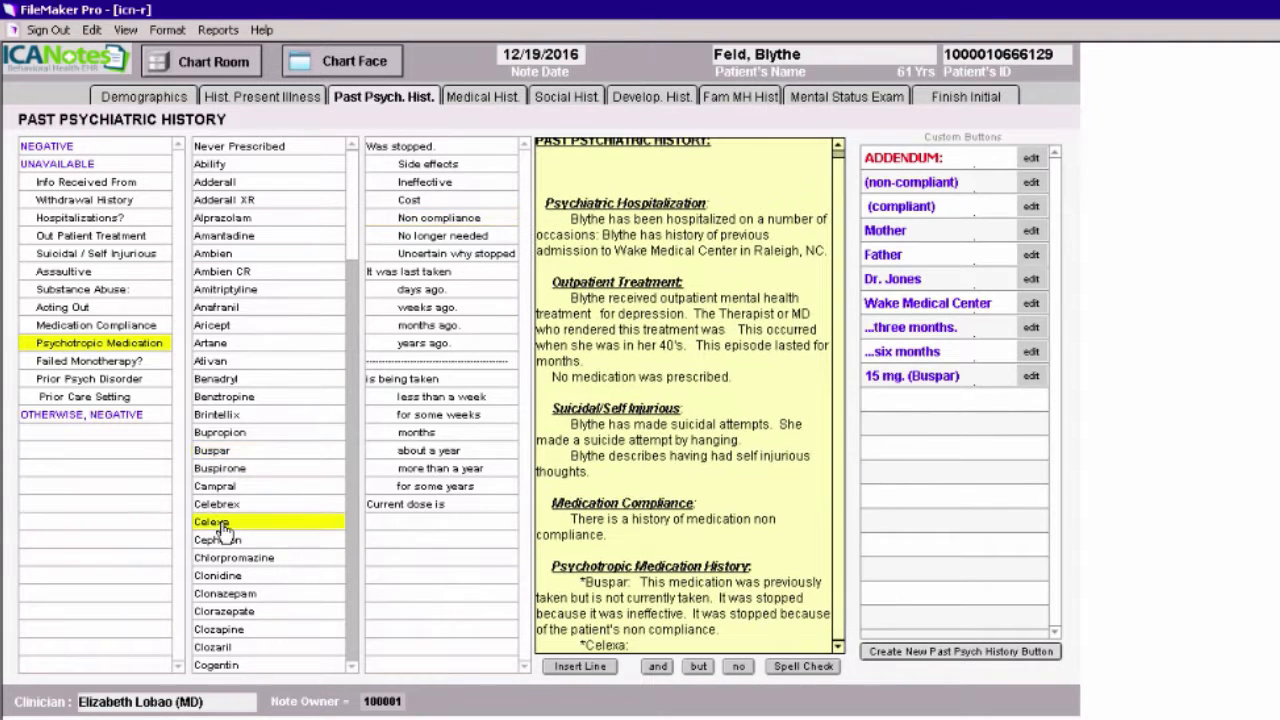
{"action": "left_click", "coordinate": [435, 382]}
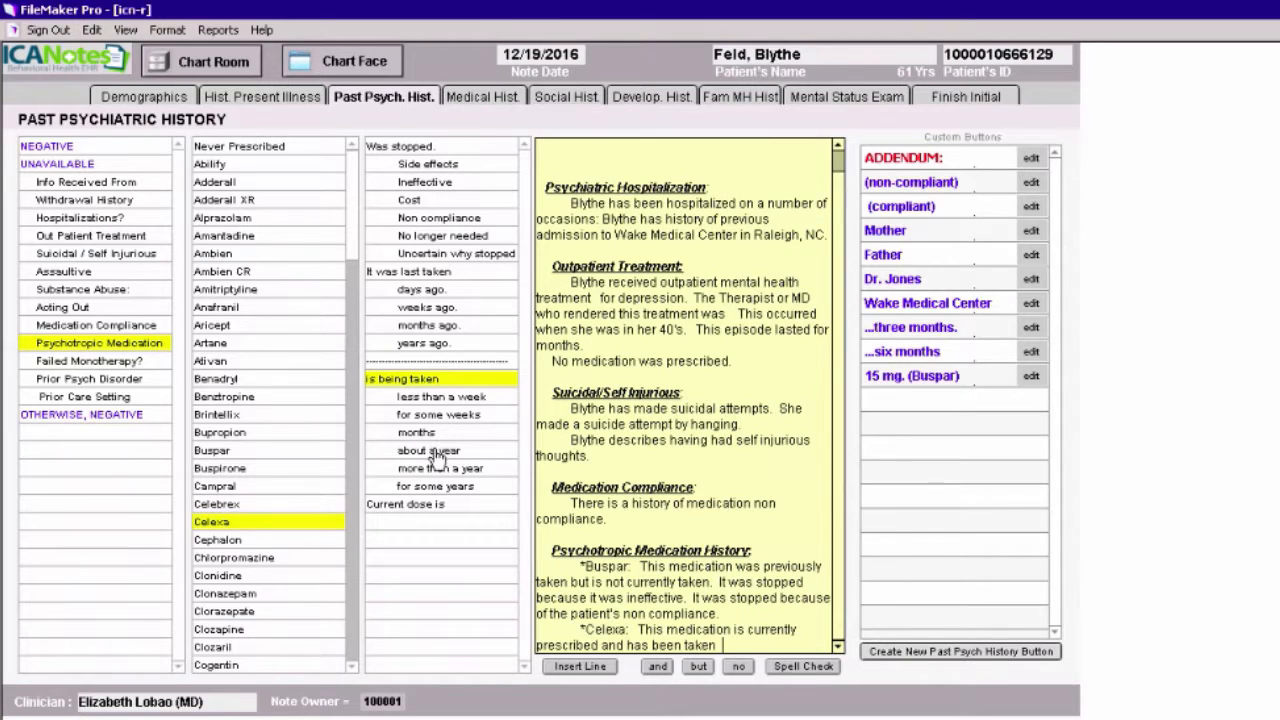
{"action": "left_click", "coordinate": [437, 452]}
{"action": "left_click", "coordinate": [437, 506]}
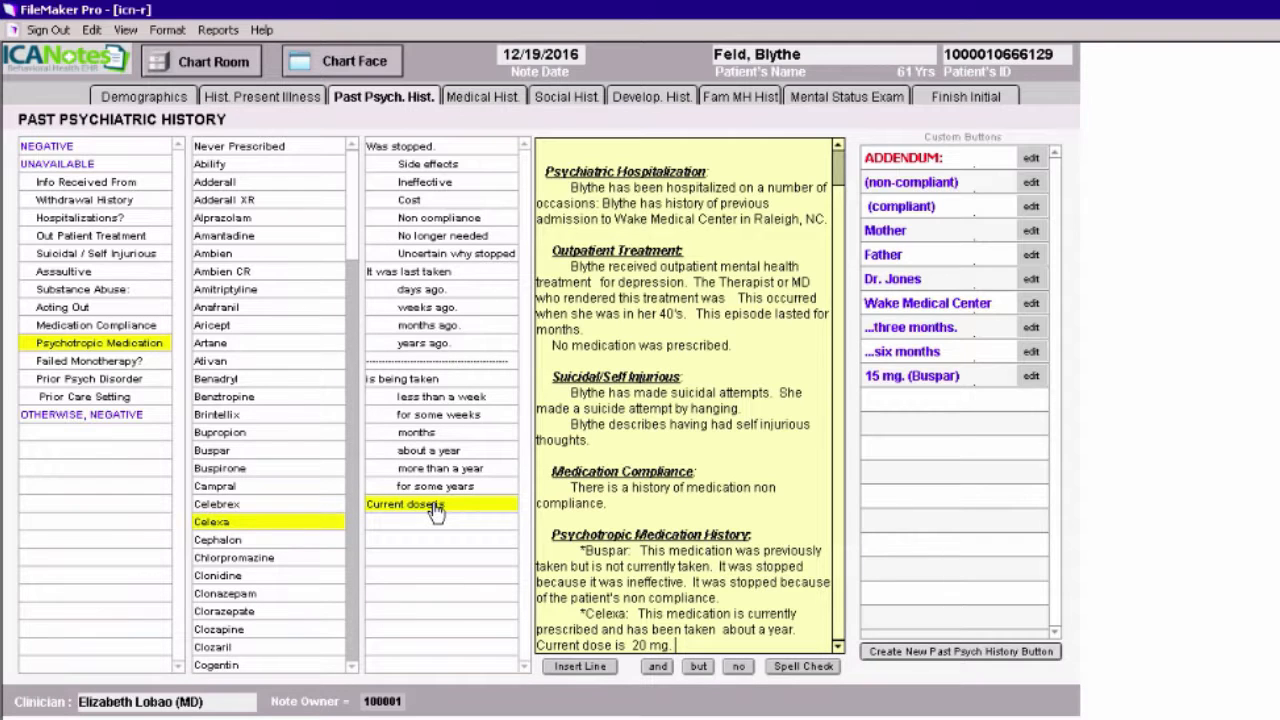
{"action": "left_click", "coordinate": [903, 205]}
{"action": "left_click", "coordinate": [90, 418]}
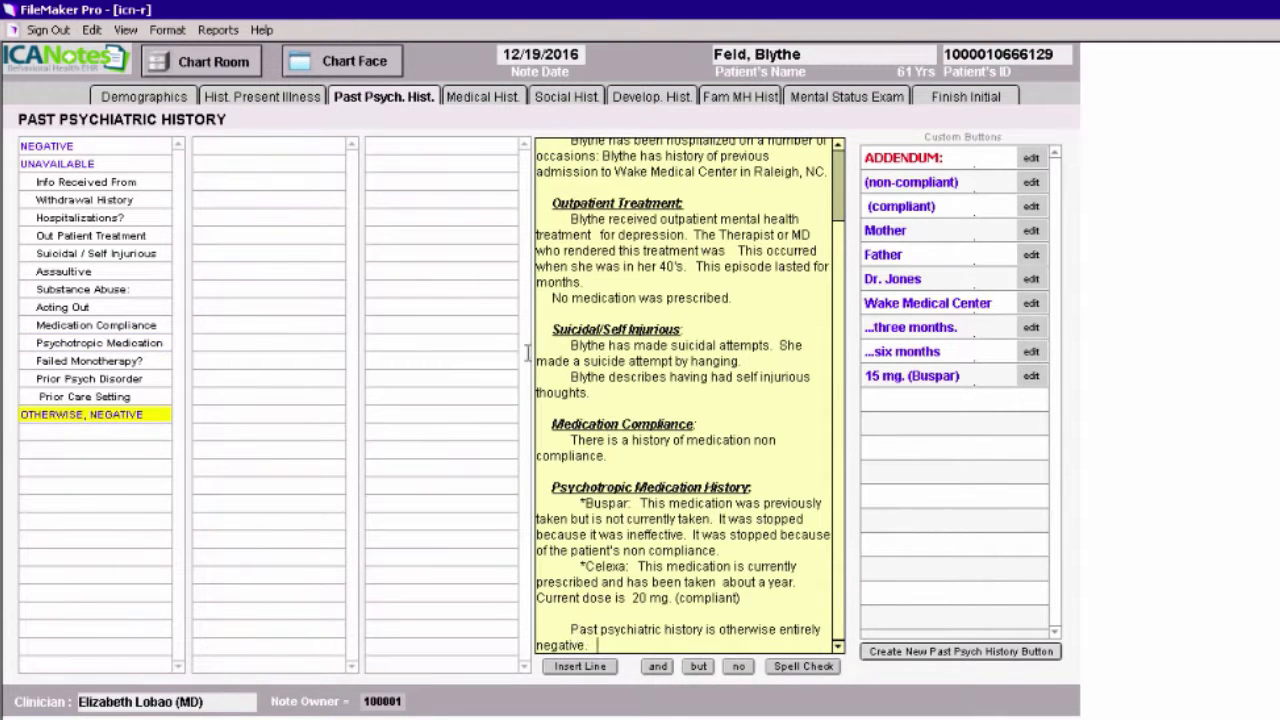
- In the Medical History, record MRSA+ with the custom Vancomycin statement and a current HIV/AIDS infection with the text "Add details."
{"action": "left_click", "coordinate": [484, 97]}
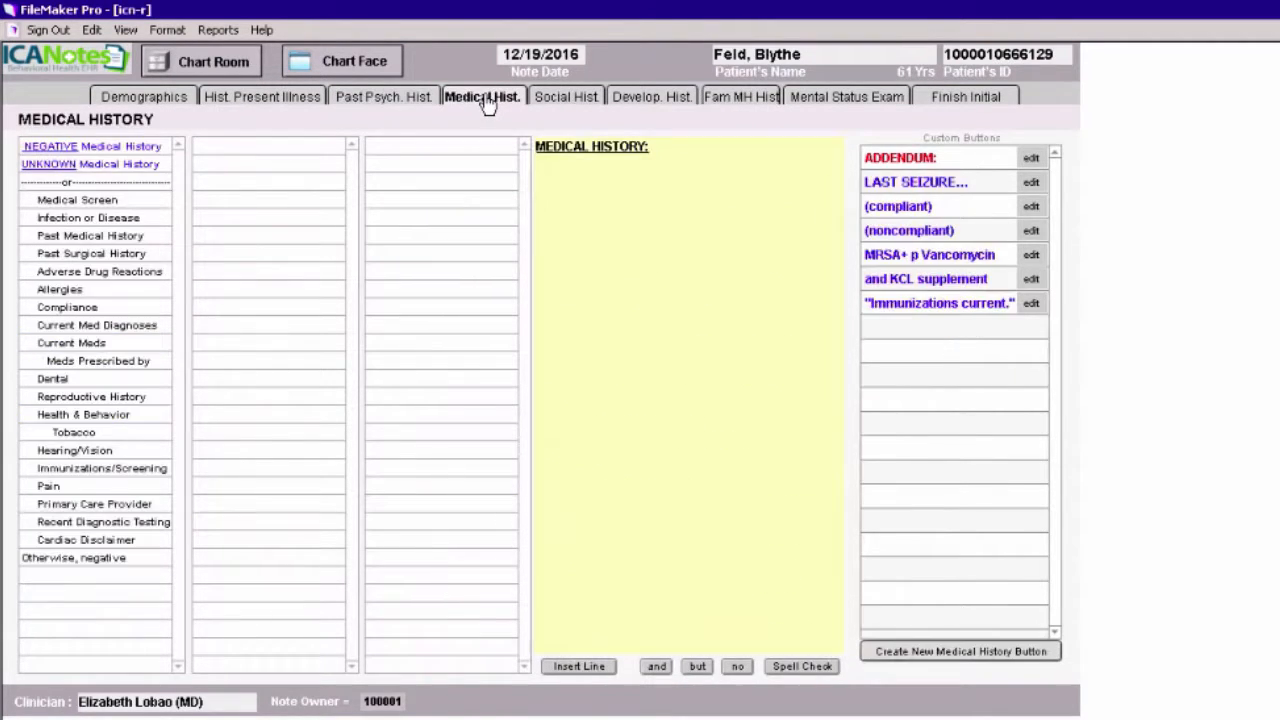
{"action": "left_click", "coordinate": [547, 167]}
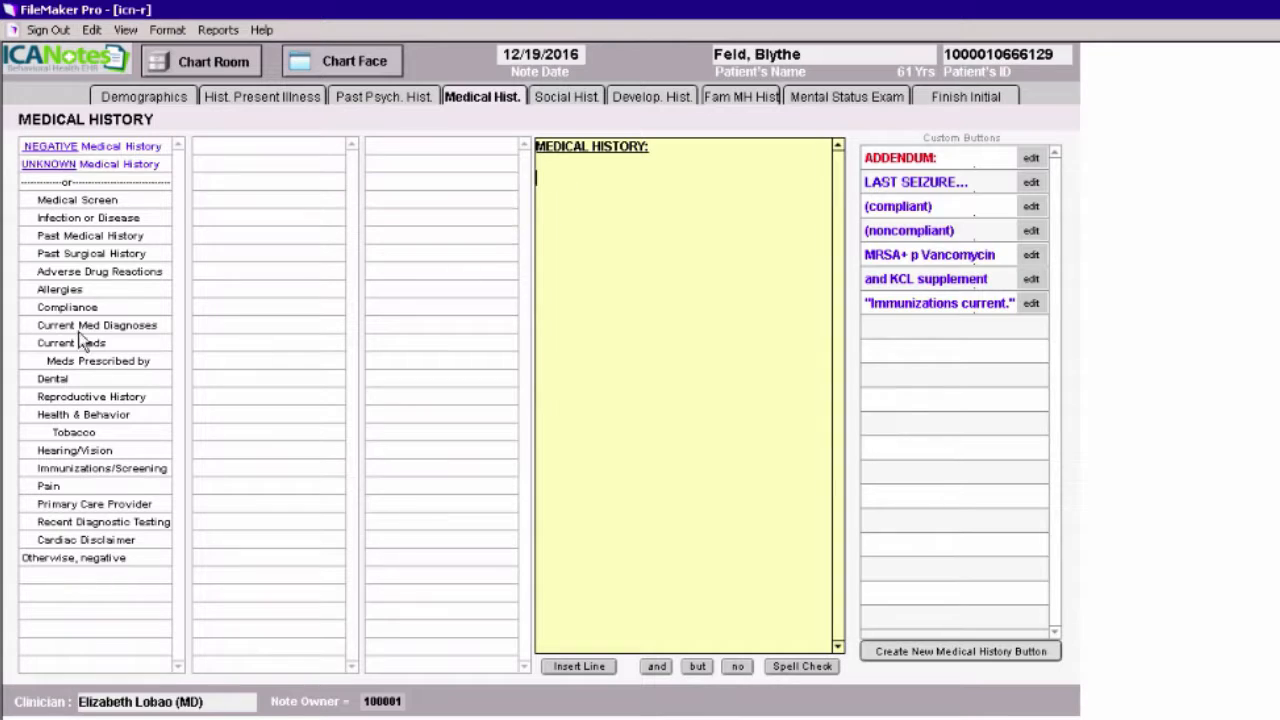
{"action": "left_click", "coordinate": [104, 220]}
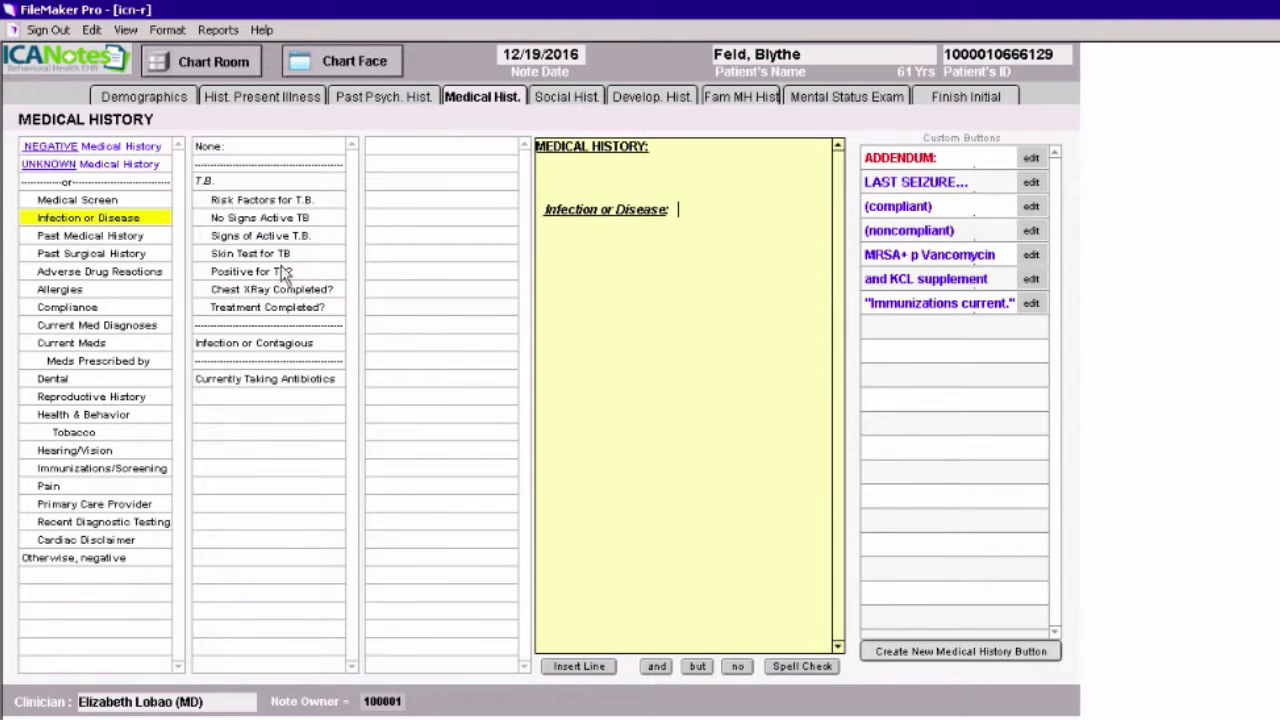
{"action": "left_click", "coordinate": [242, 350]}
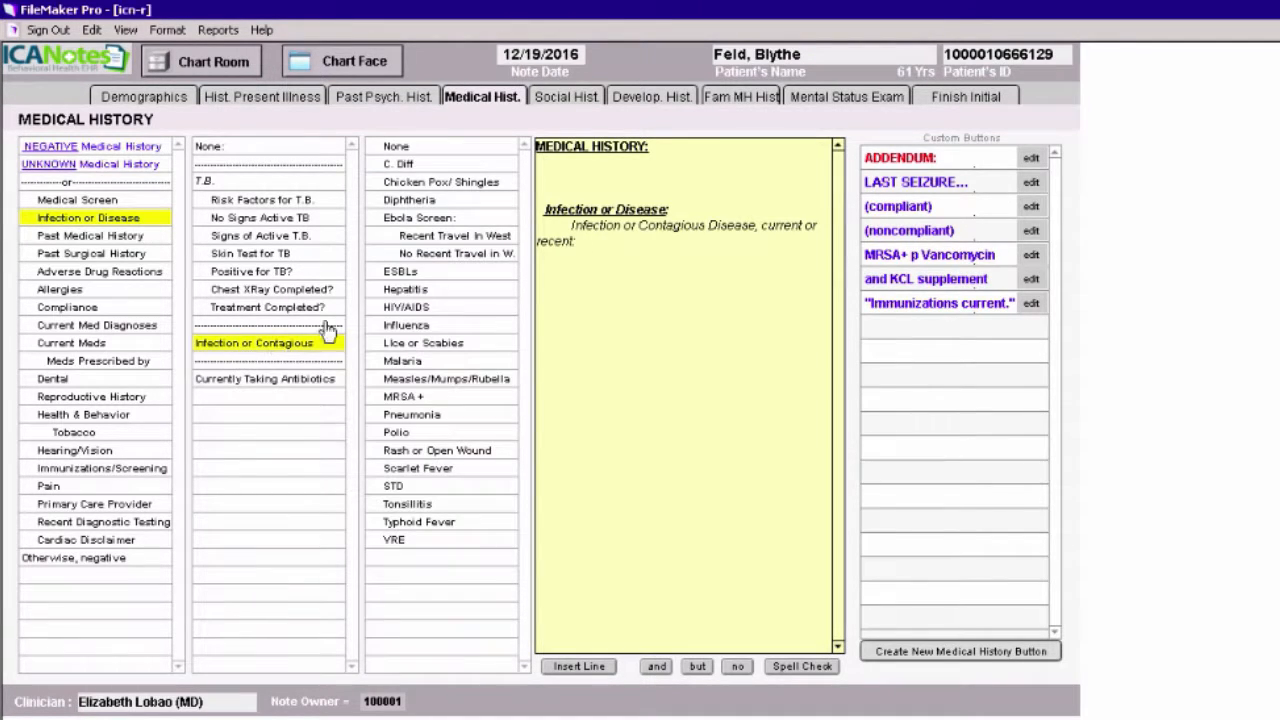
{"action": "left_click", "coordinate": [404, 397]}
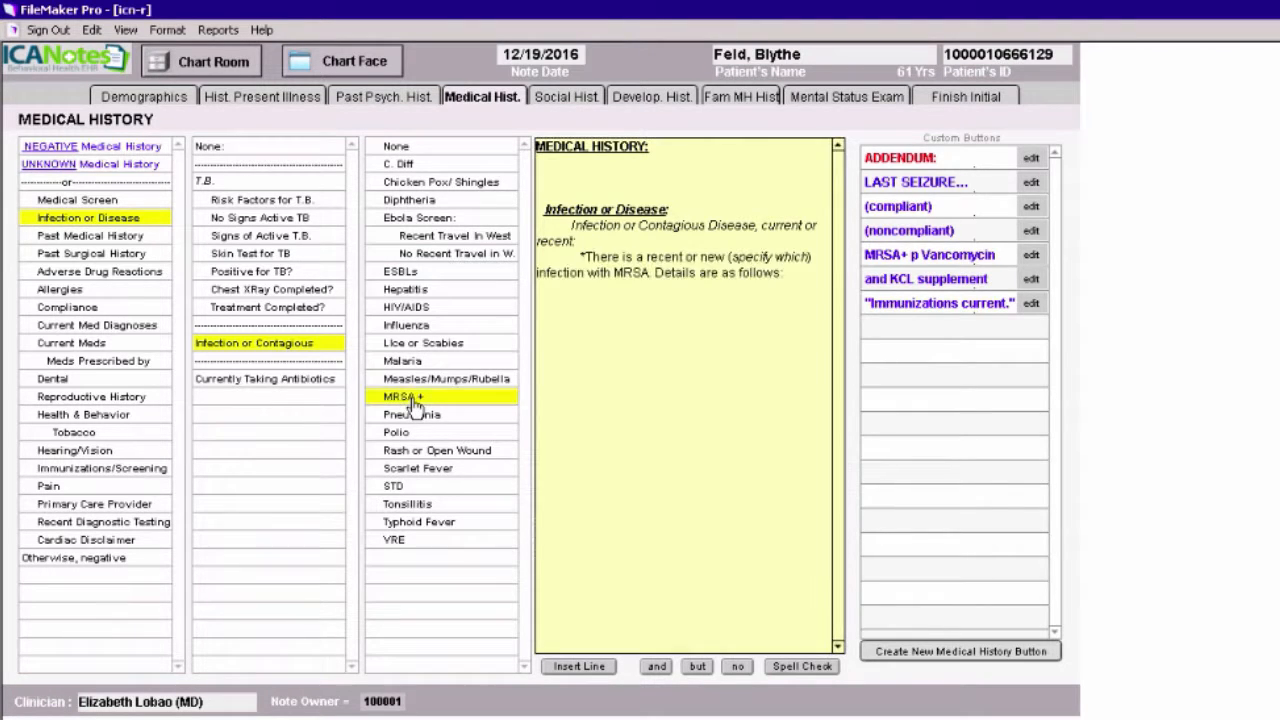
{"action": "left_click", "coordinate": [928, 257]}
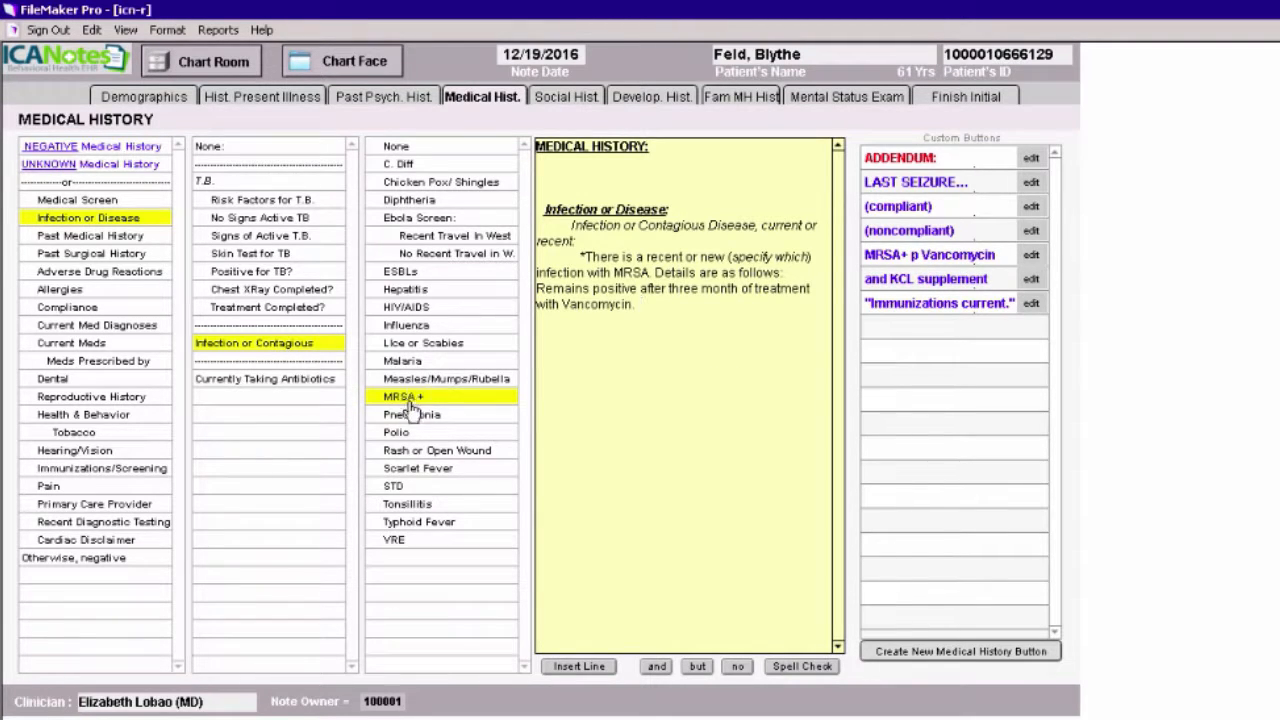
{"action": "left_click", "coordinate": [400, 308]}
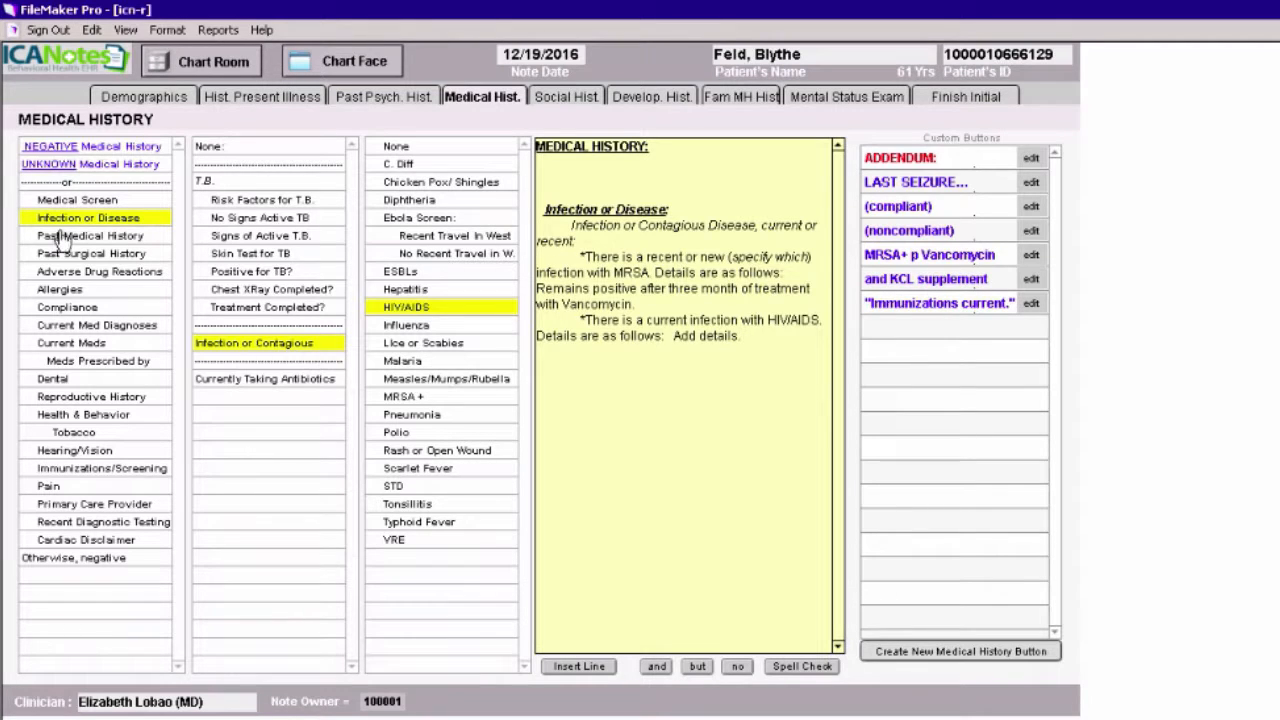
- Start a new active entry for Sulfa Drugs in the patient's adverse drug reaction list
{"action": "left_click", "coordinate": [99, 279]}
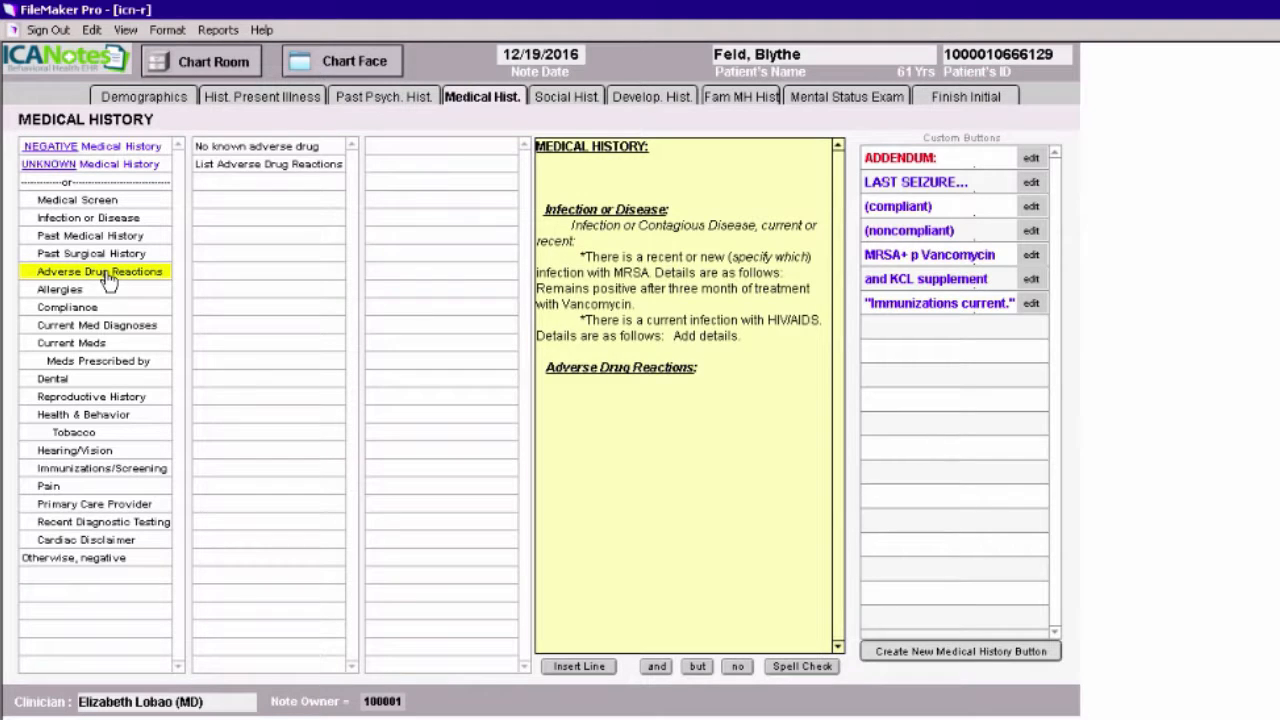
{"action": "left_click", "coordinate": [269, 166]}
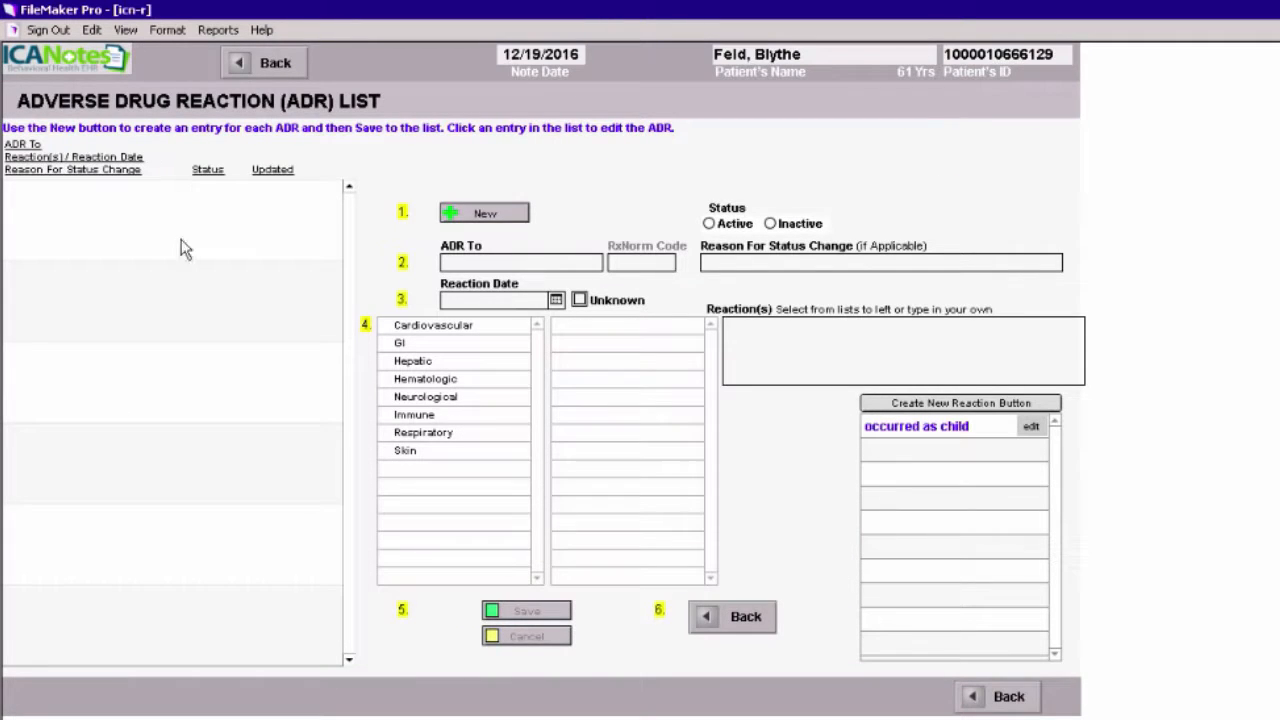
{"action": "left_click", "coordinate": [483, 216]}
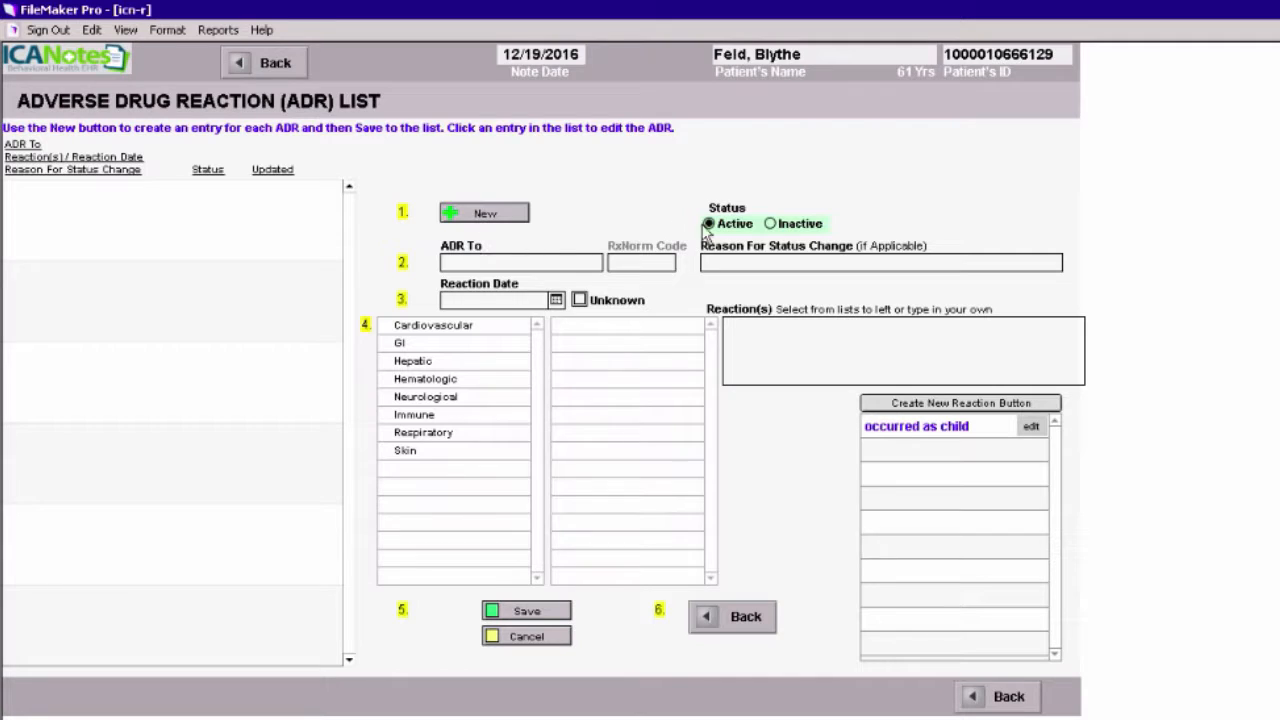
{"action": "left_click", "coordinate": [522, 270]}
{"action": "left_click_drag", "start_coordinate": [607, 307], "coordinate": [618, 428]}
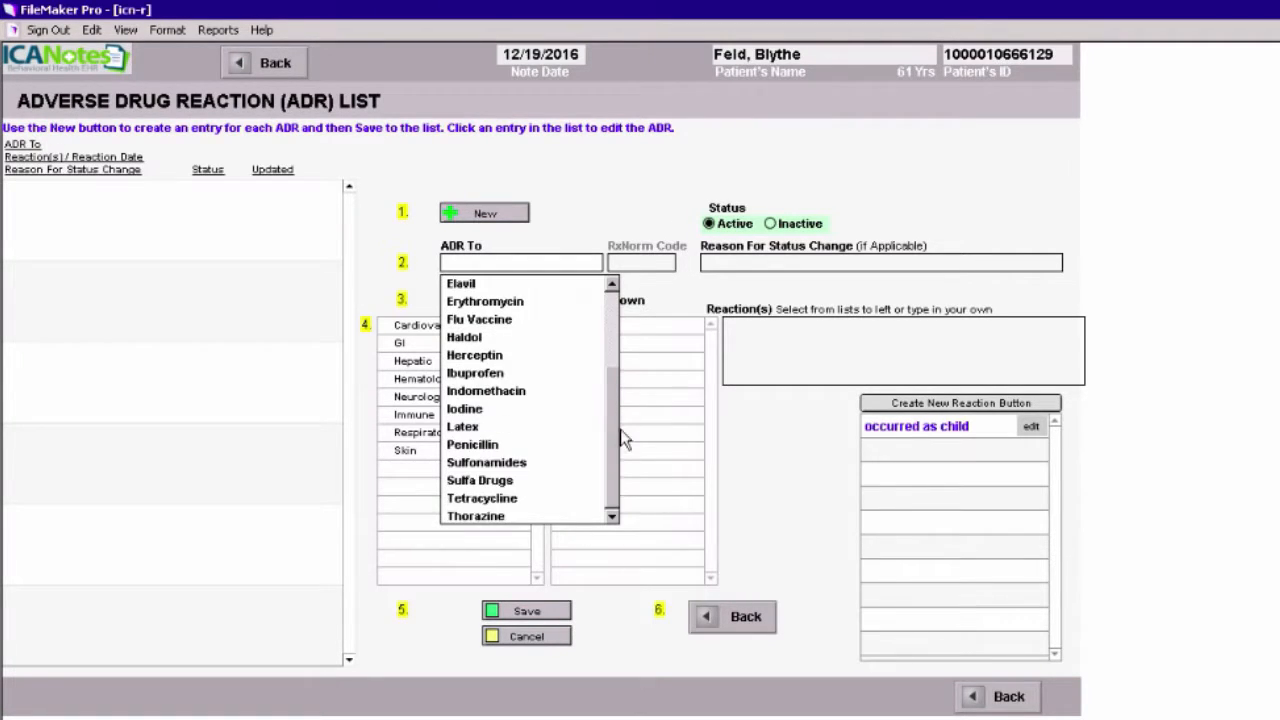
{"action": "left_click", "coordinate": [480, 481]}
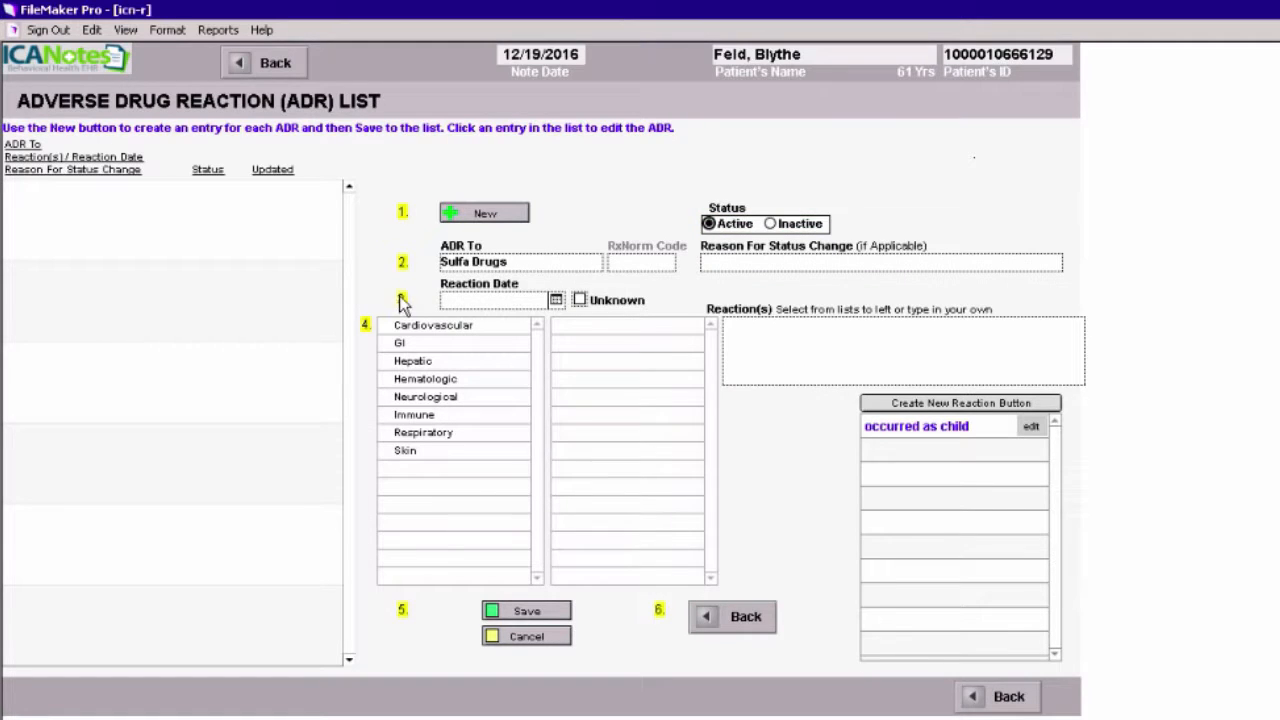
- Mark the Sulfa Drugs reaction date as unknown with Respiratory Distress as the reaction, save the entry and return to the Medical History
{"action": "left_click", "coordinate": [556, 302]}
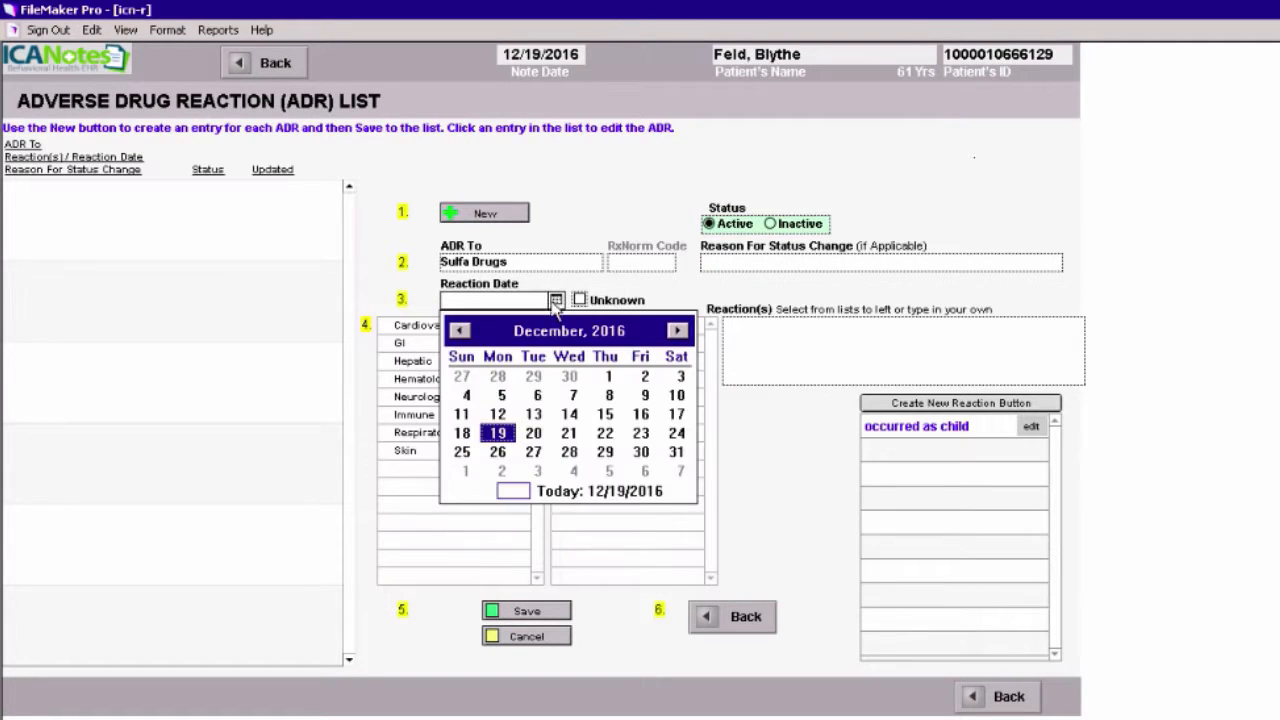
{"action": "left_click", "coordinate": [580, 300]}
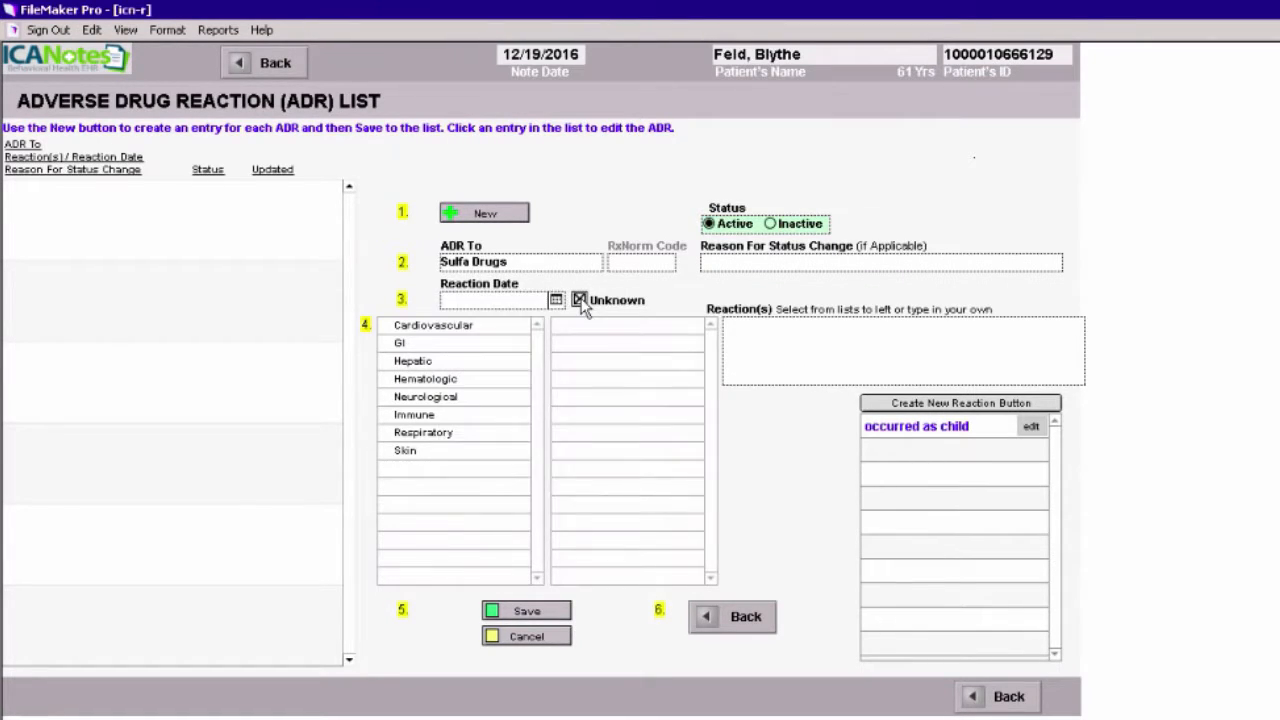
{"action": "left_click", "coordinate": [444, 436]}
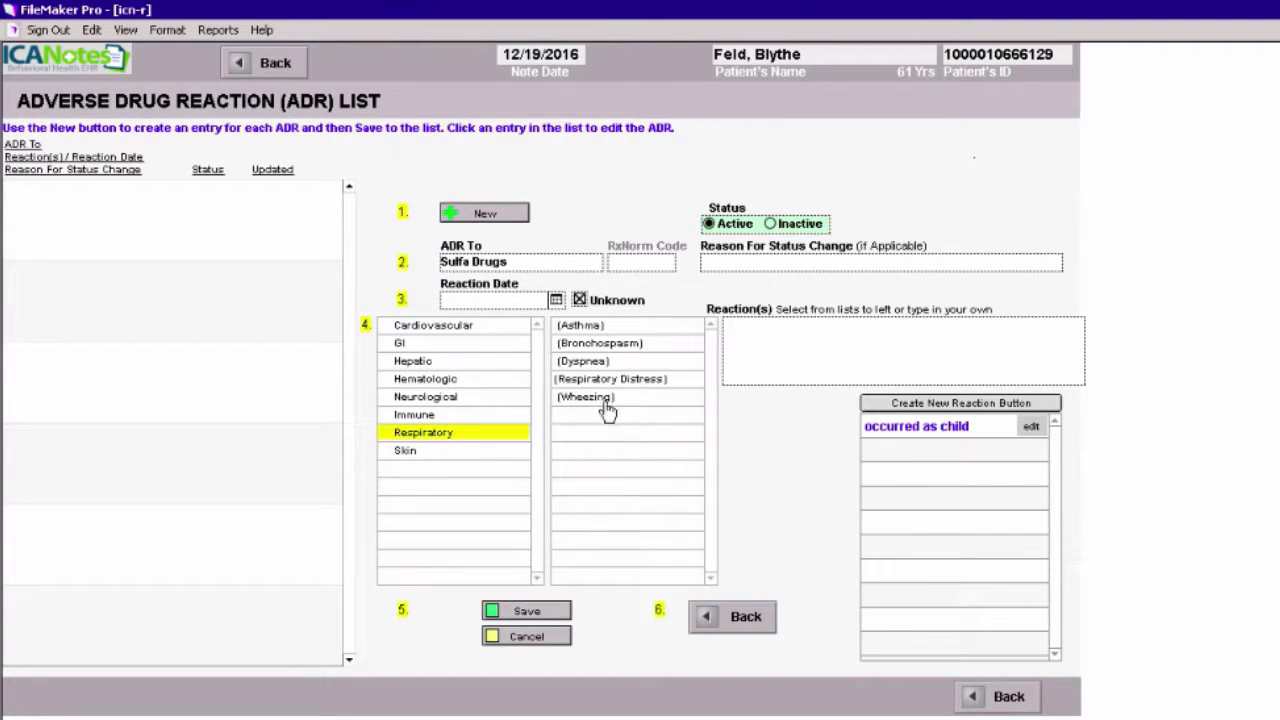
{"action": "left_click", "coordinate": [651, 388]}
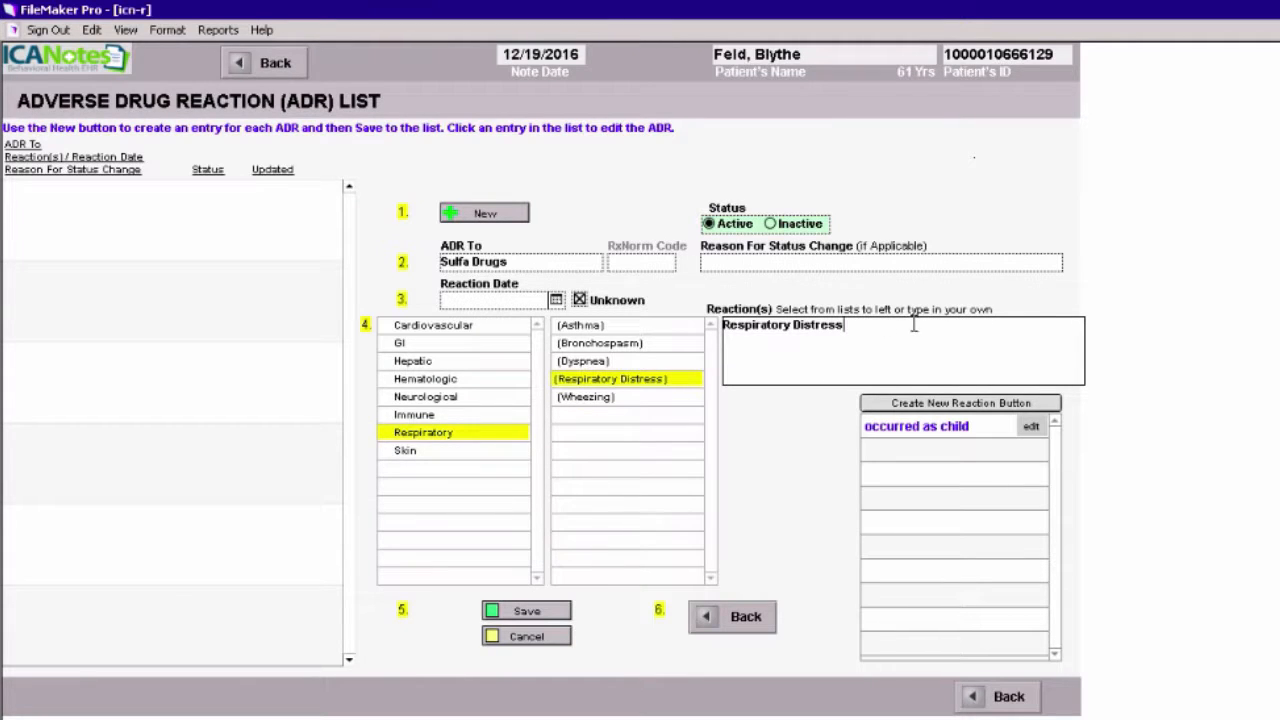
{"action": "left_click", "coordinate": [527, 611]}
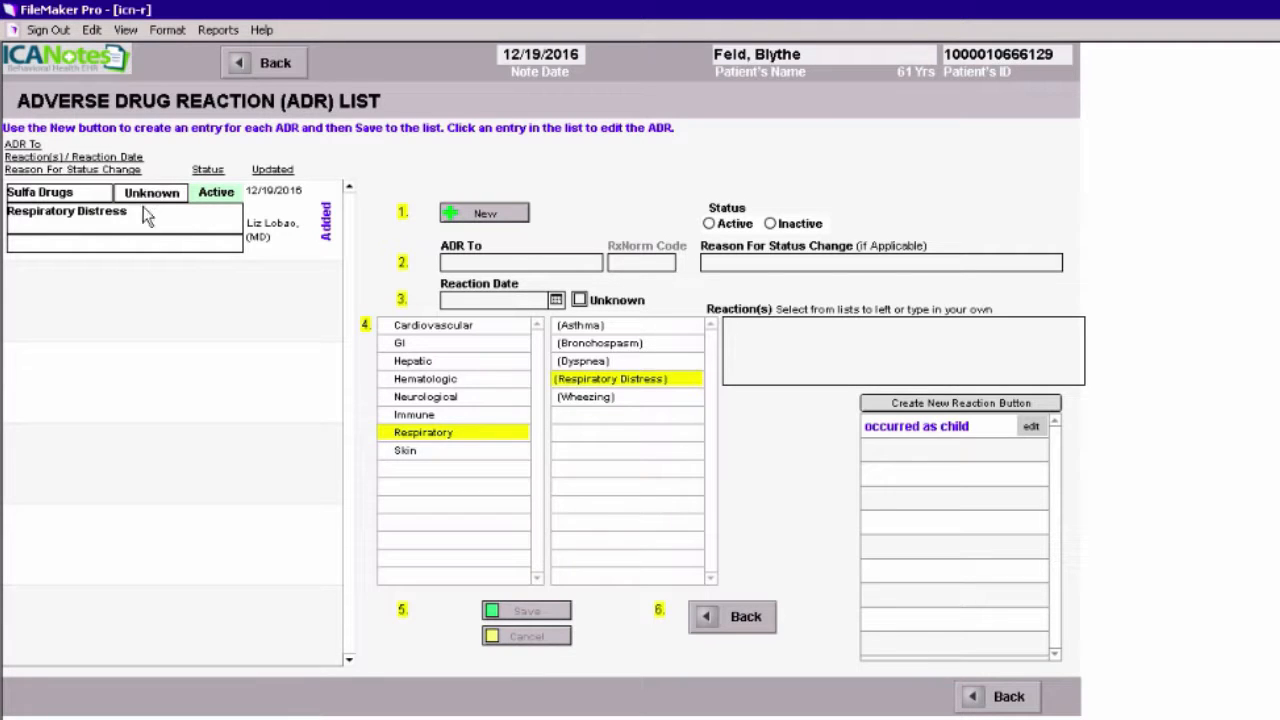
{"action": "left_click", "coordinate": [277, 64]}
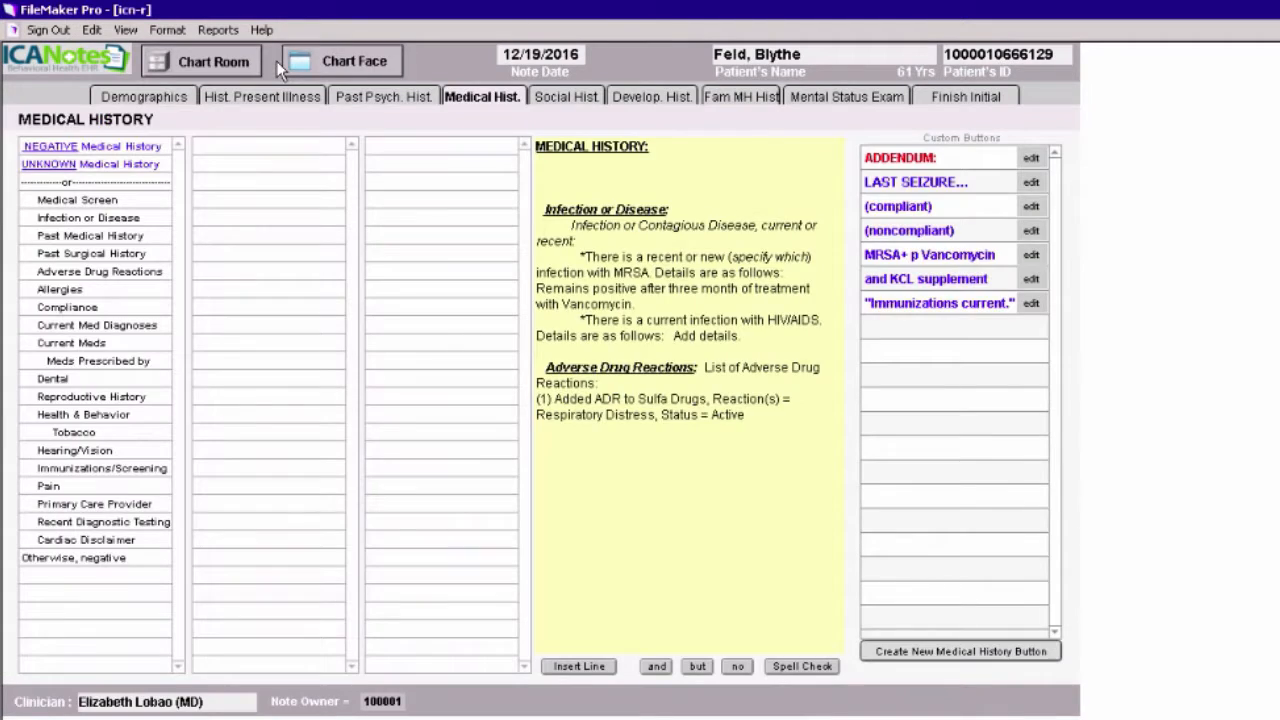
- Record a peanut allergy with wheezing and a current neurological diagnosis of Seizure Disorder in the Medical History
{"action": "left_click", "coordinate": [750, 414]}
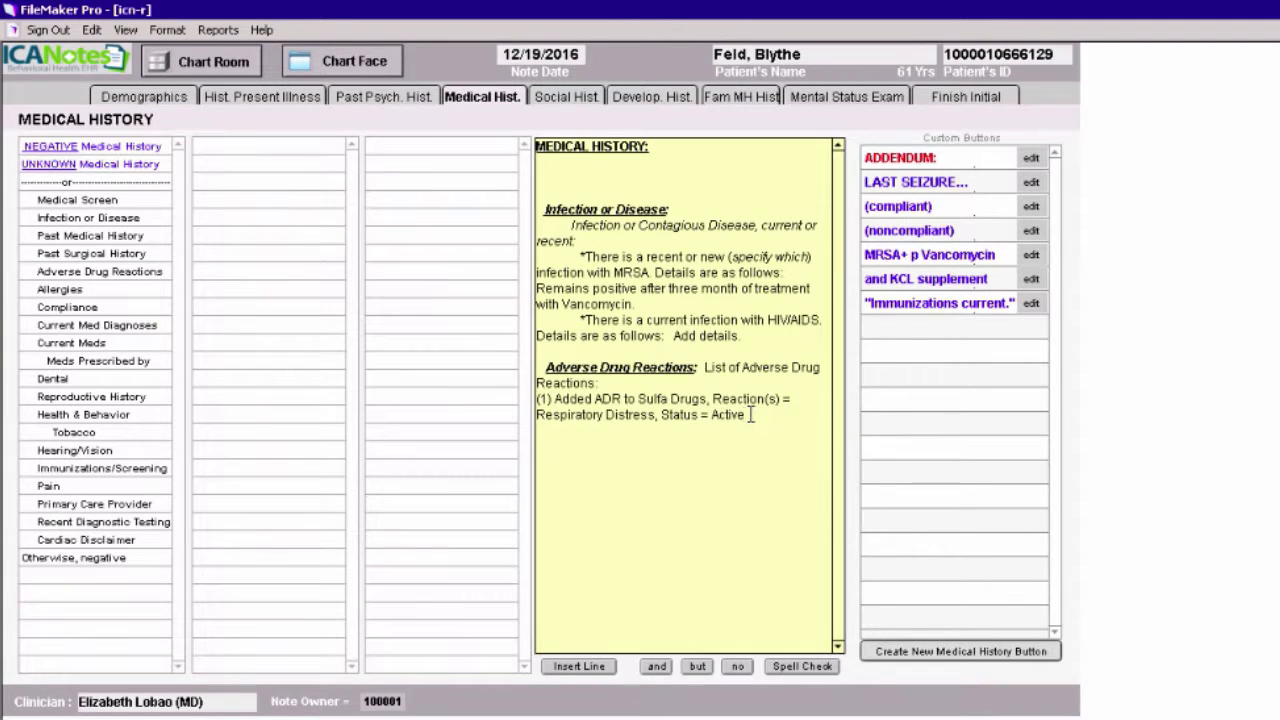
{"action": "left_click", "coordinate": [60, 291]}
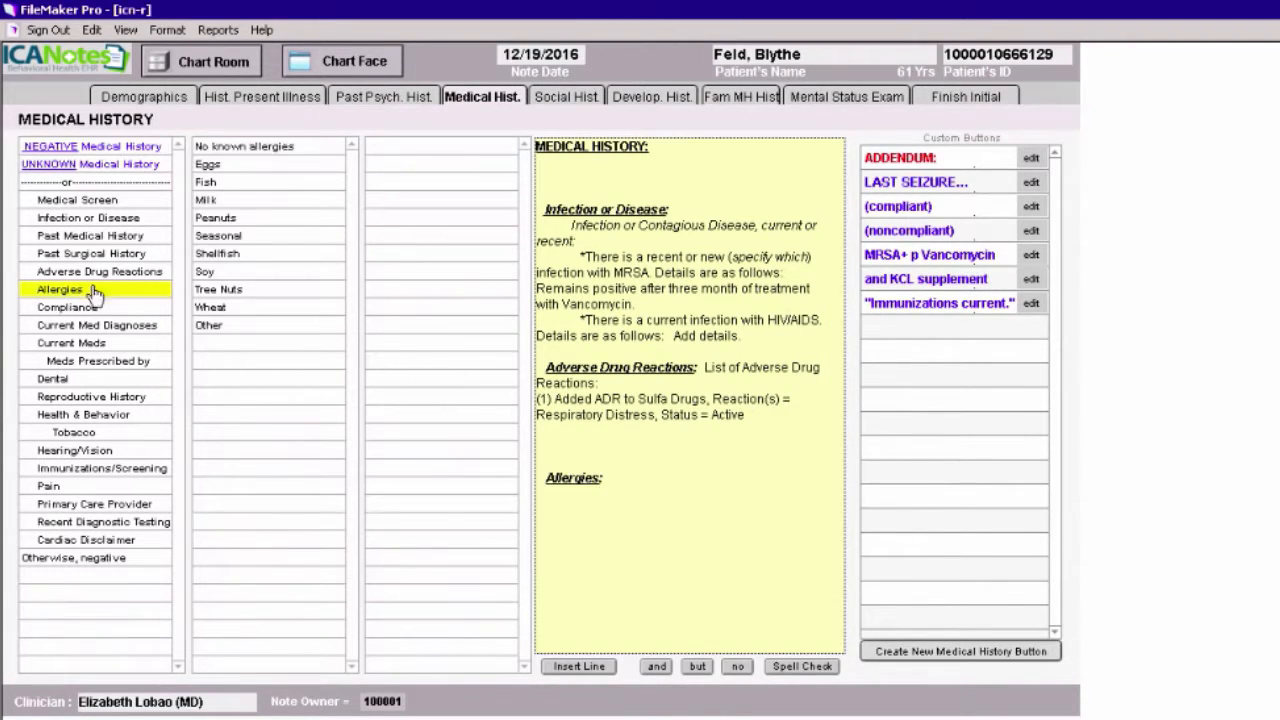
{"action": "left_click", "coordinate": [247, 225]}
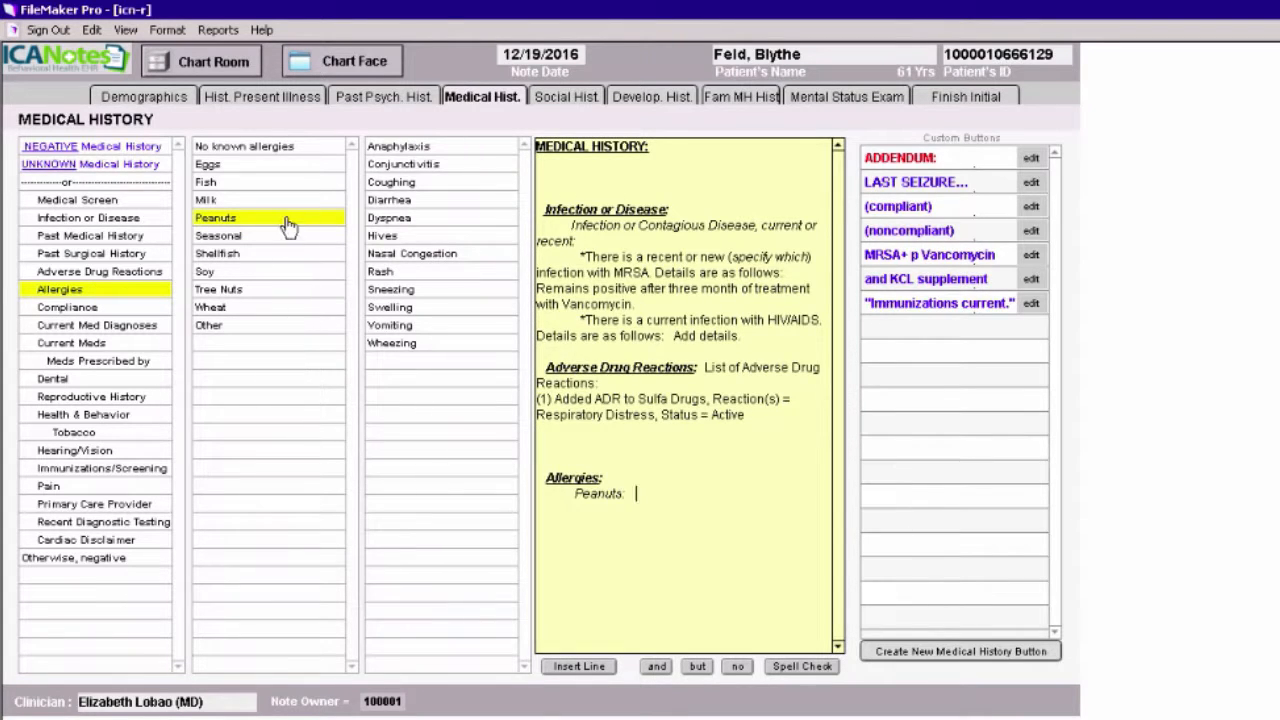
{"action": "left_click", "coordinate": [414, 343]}
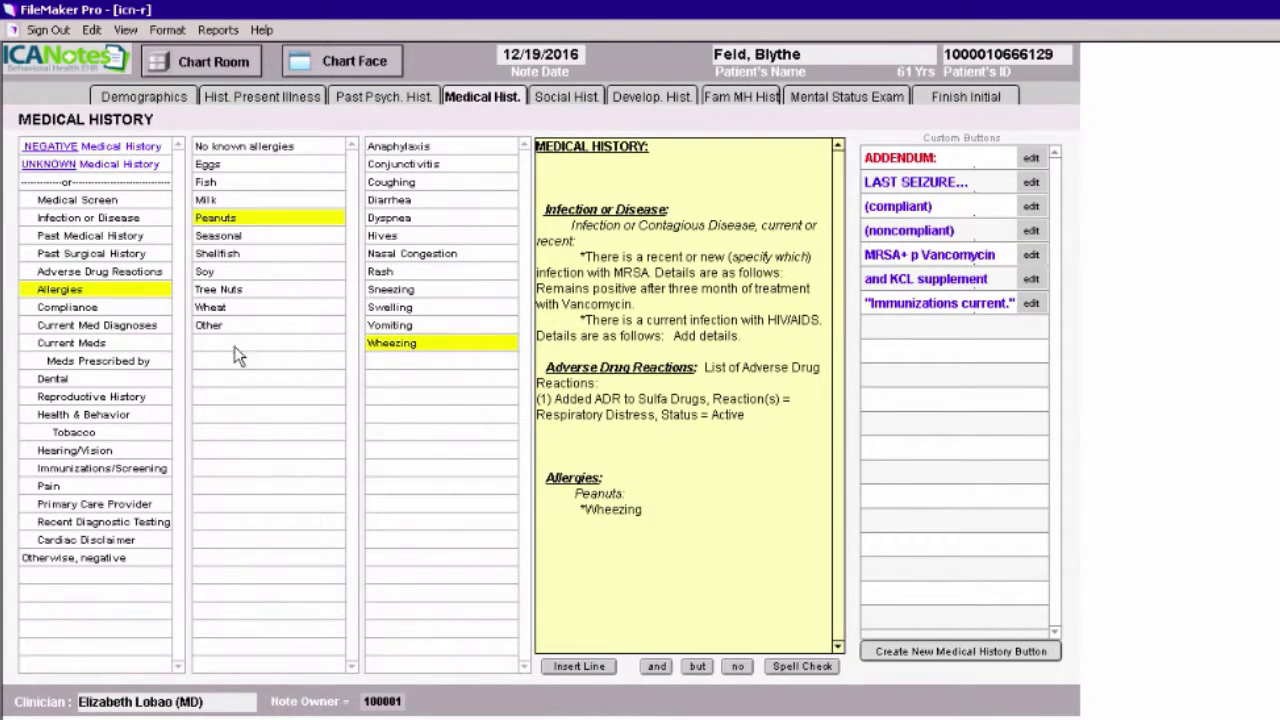
{"action": "left_click", "coordinate": [115, 329]}
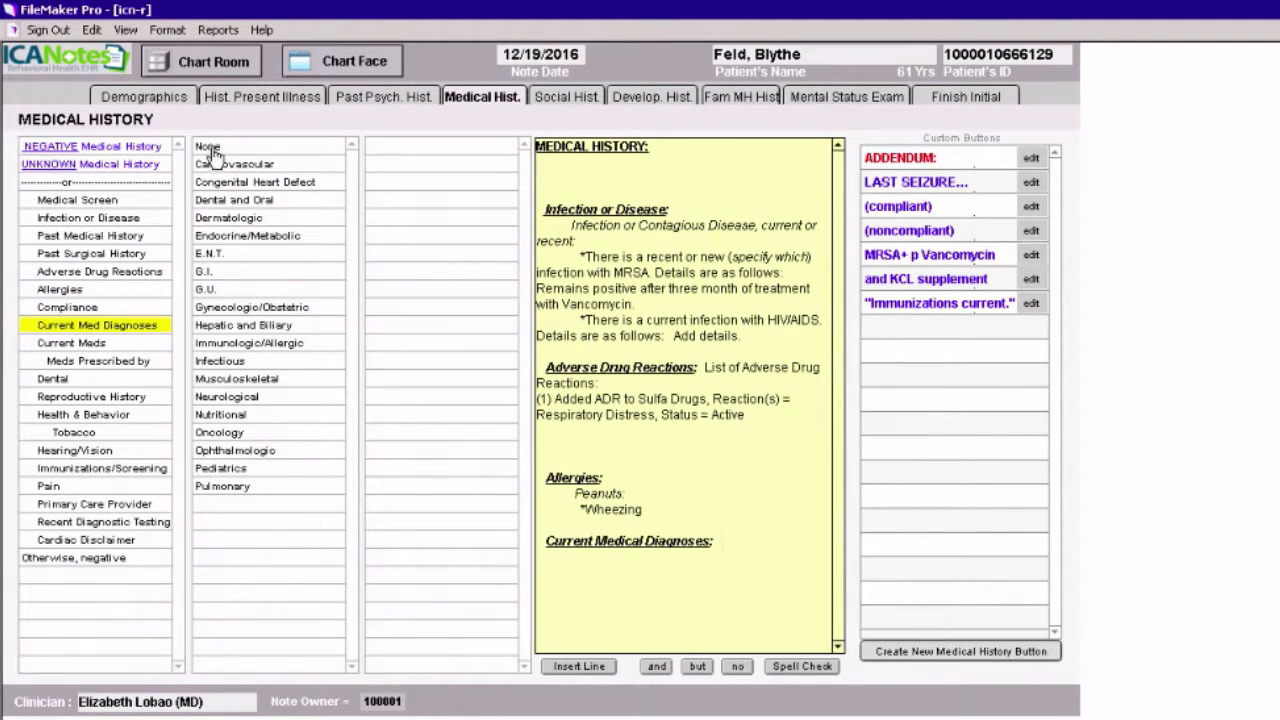
{"action": "left_click", "coordinate": [212, 398]}
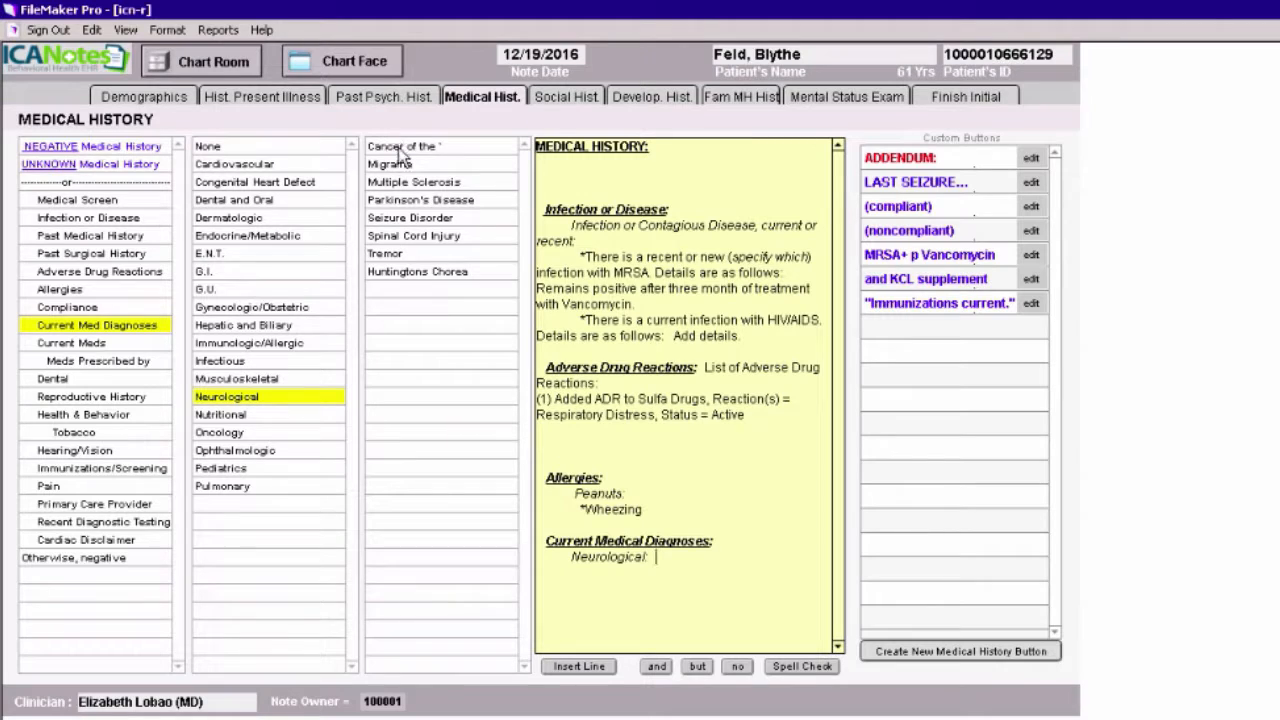
{"action": "left_click", "coordinate": [398, 220]}
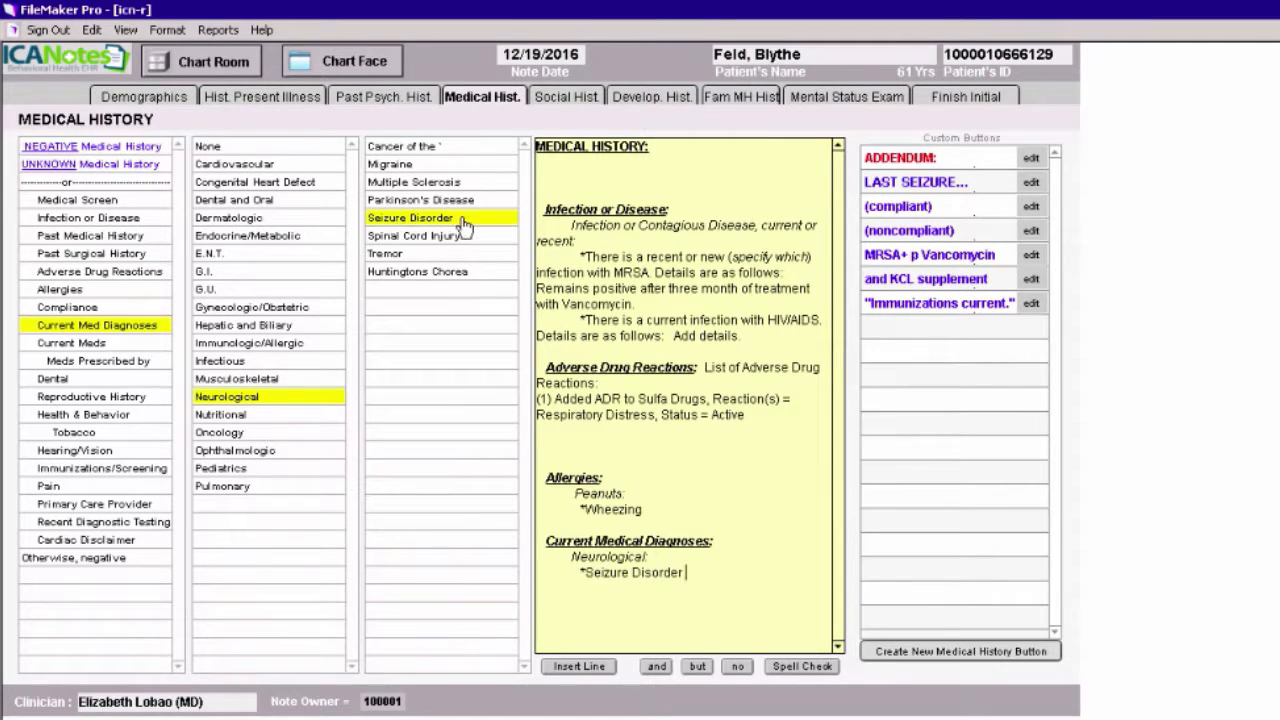
- Record Dilantin as a current medication with the custom (noncompliant) note and the statement "My last seizure was last week."
{"action": "left_click", "coordinate": [73, 342]}
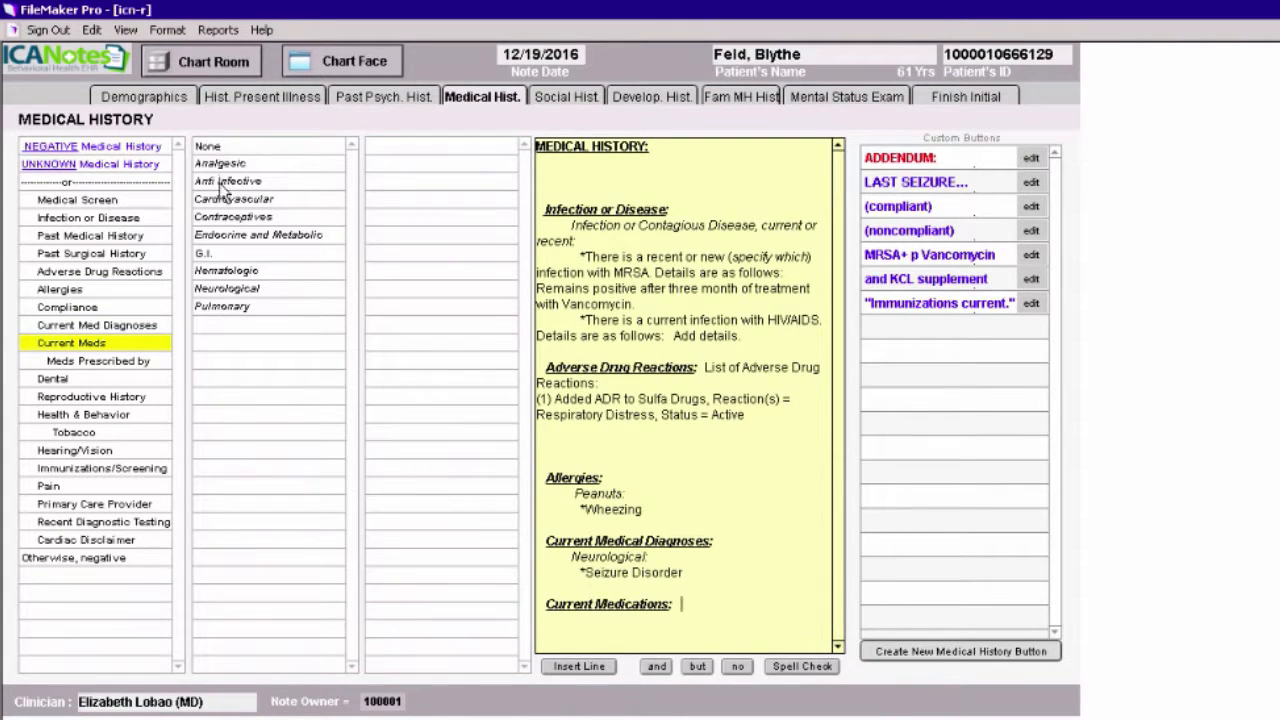
{"action": "left_click", "coordinate": [220, 290]}
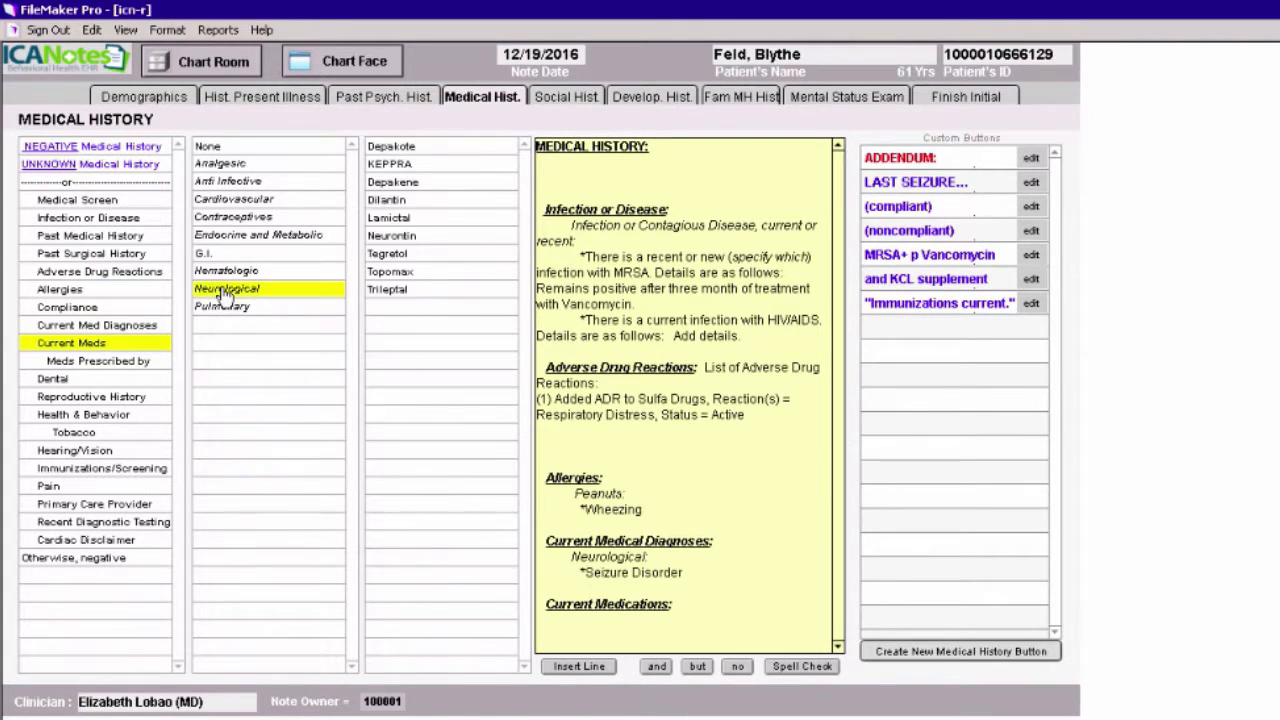
{"action": "left_click", "coordinate": [386, 207]}
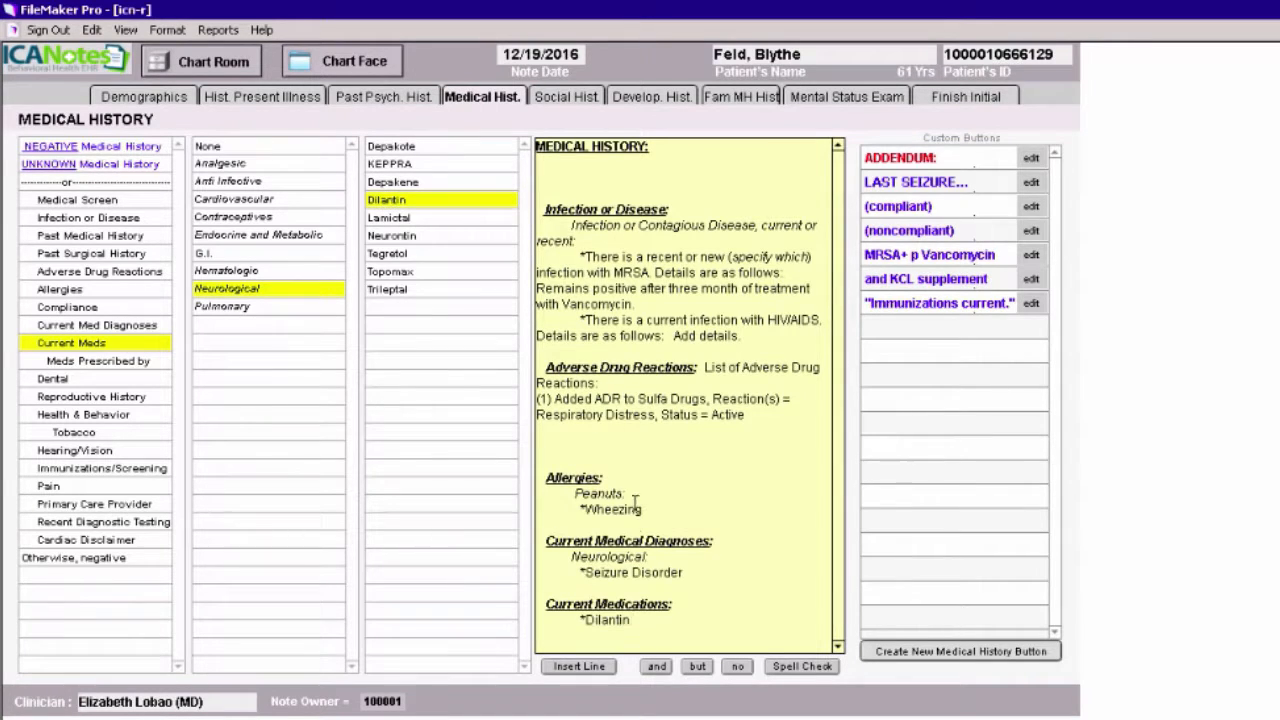
{"action": "left_click", "coordinate": [905, 238]}
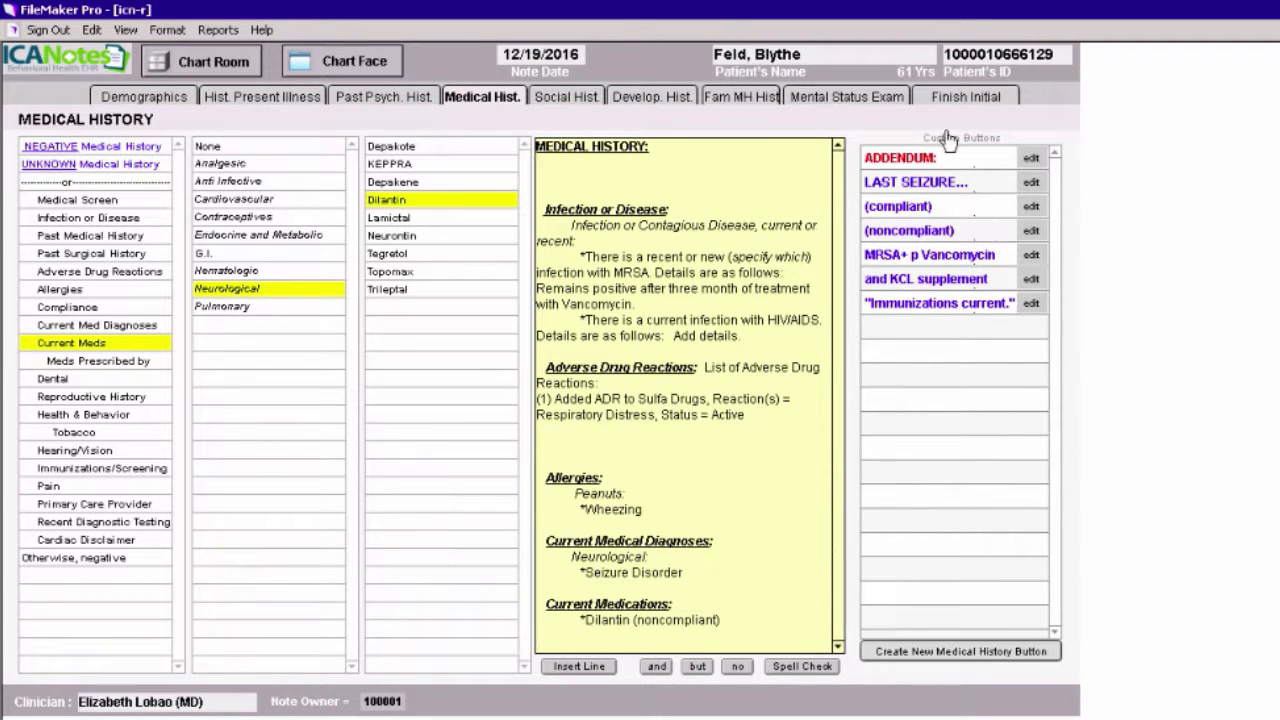
{"action": "left_click", "coordinate": [935, 185]}
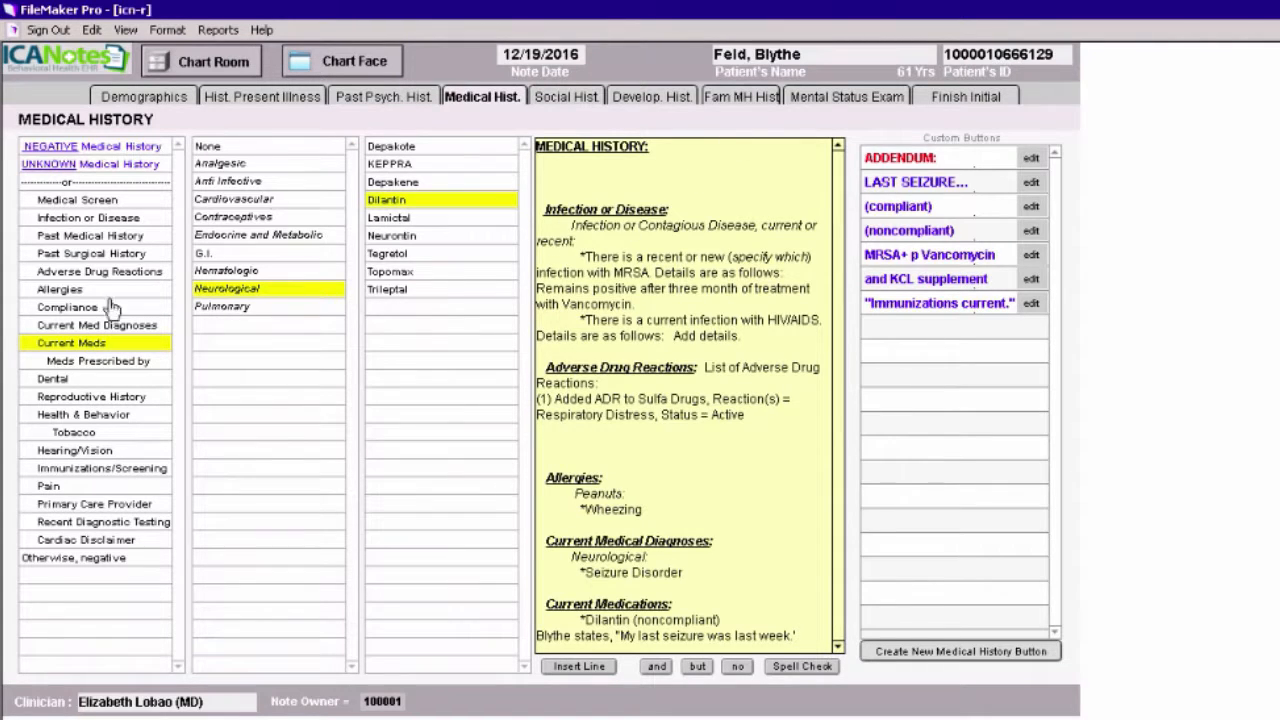
- Record in the Reproductive History that the patient is not pregnant, and add the Cardiac Disclaimer
{"action": "left_click", "coordinate": [70, 400]}
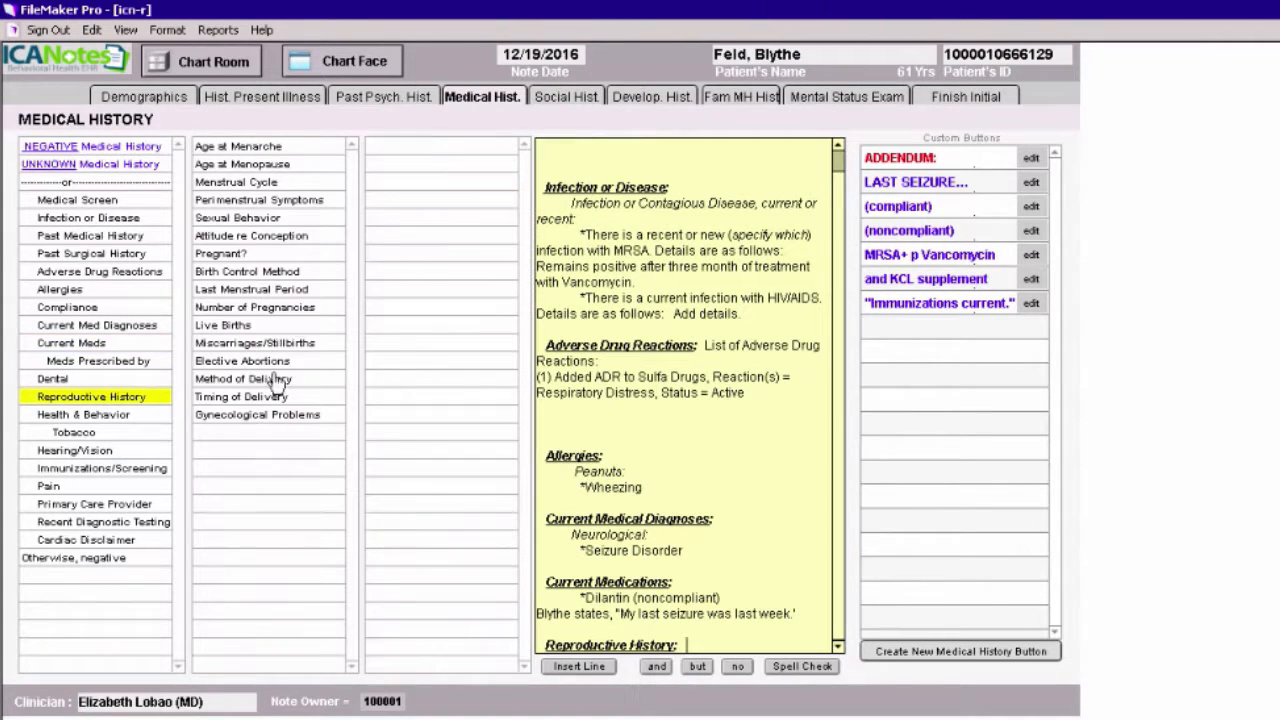
{"action": "left_click", "coordinate": [225, 254]}
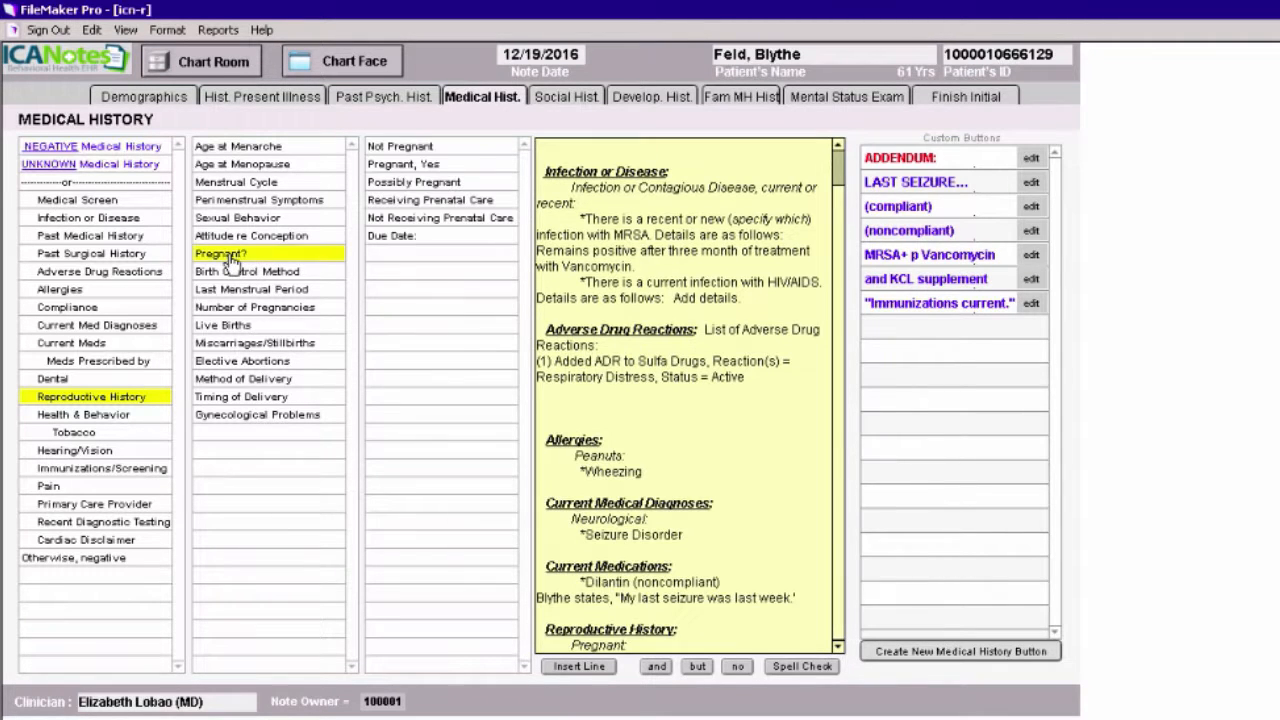
{"action": "left_click", "coordinate": [422, 148]}
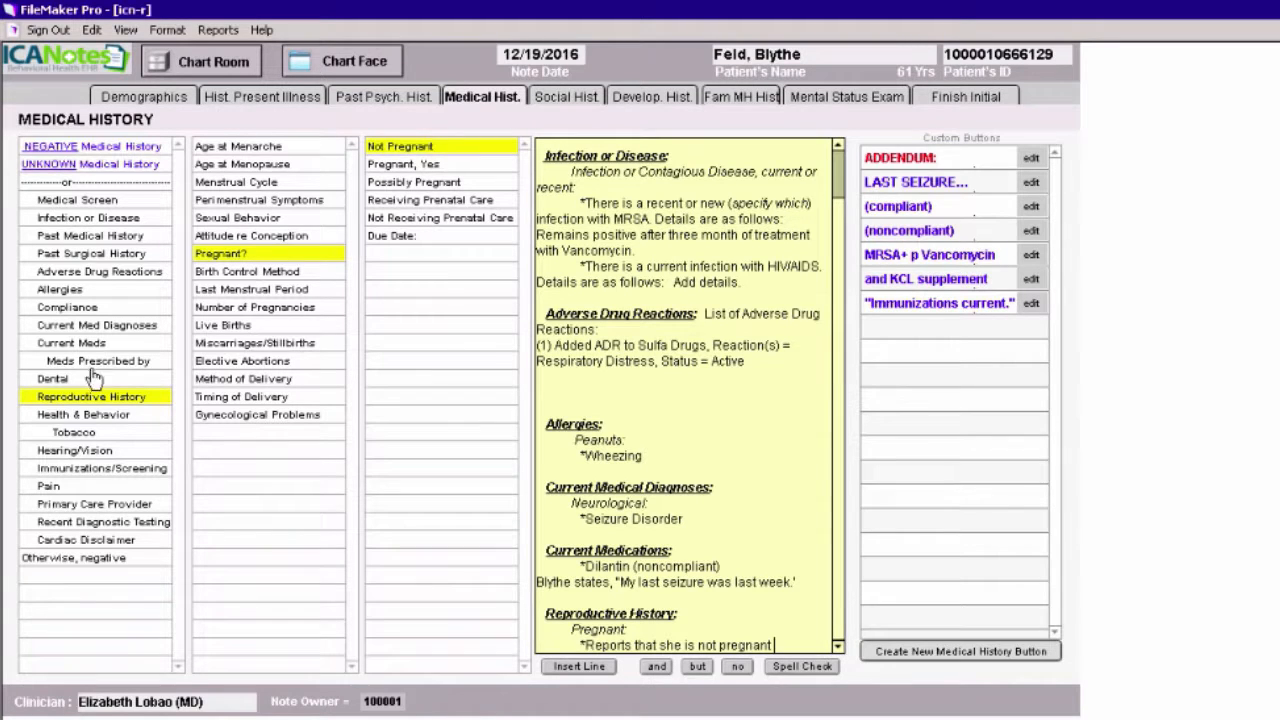
{"action": "left_click", "coordinate": [87, 543]}
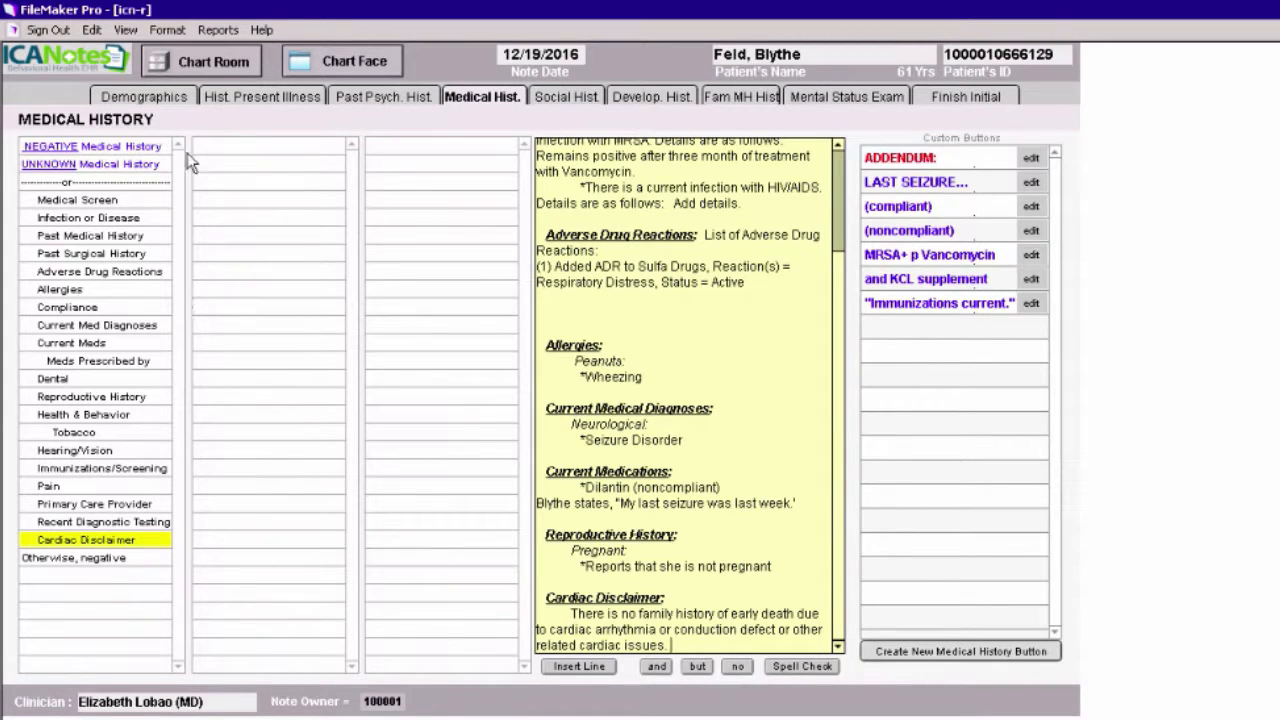
- In the Social History, record the patient as at risk of elopement under the high risk psychosocial issues
{"action": "left_click", "coordinate": [566, 97]}
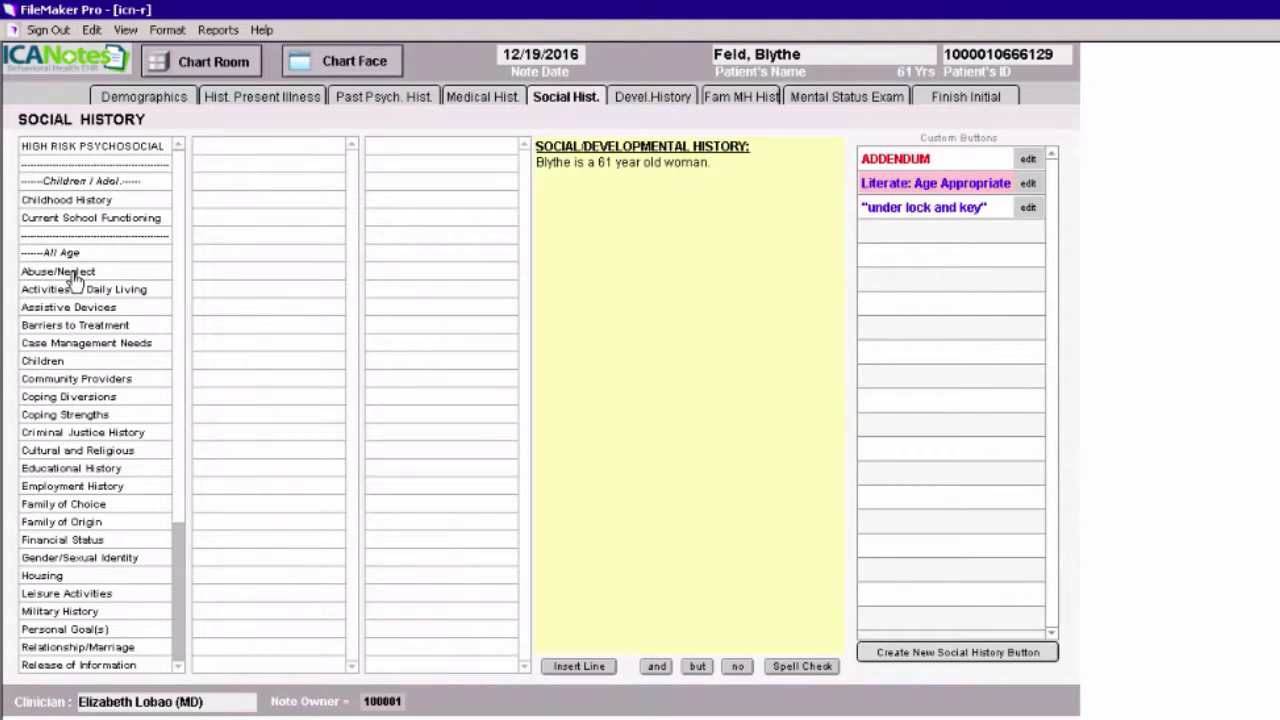
{"action": "left_click", "coordinate": [66, 150]}
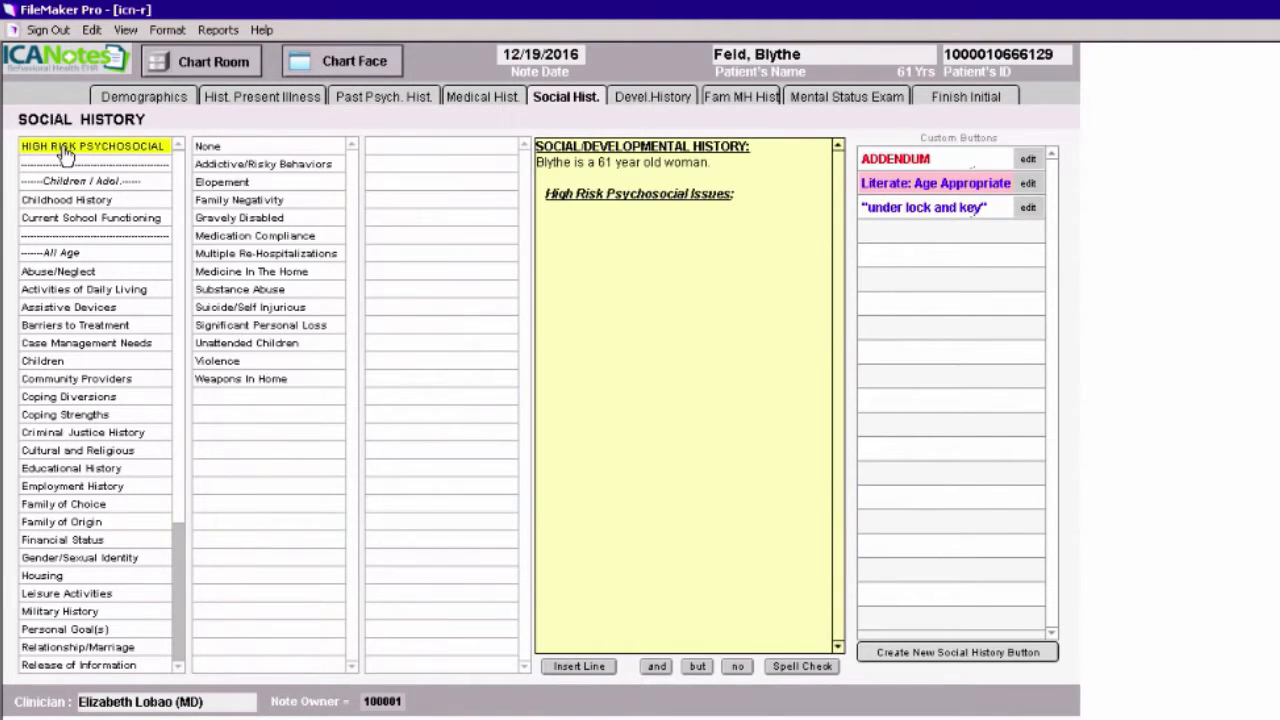
{"action": "left_click", "coordinate": [212, 187]}
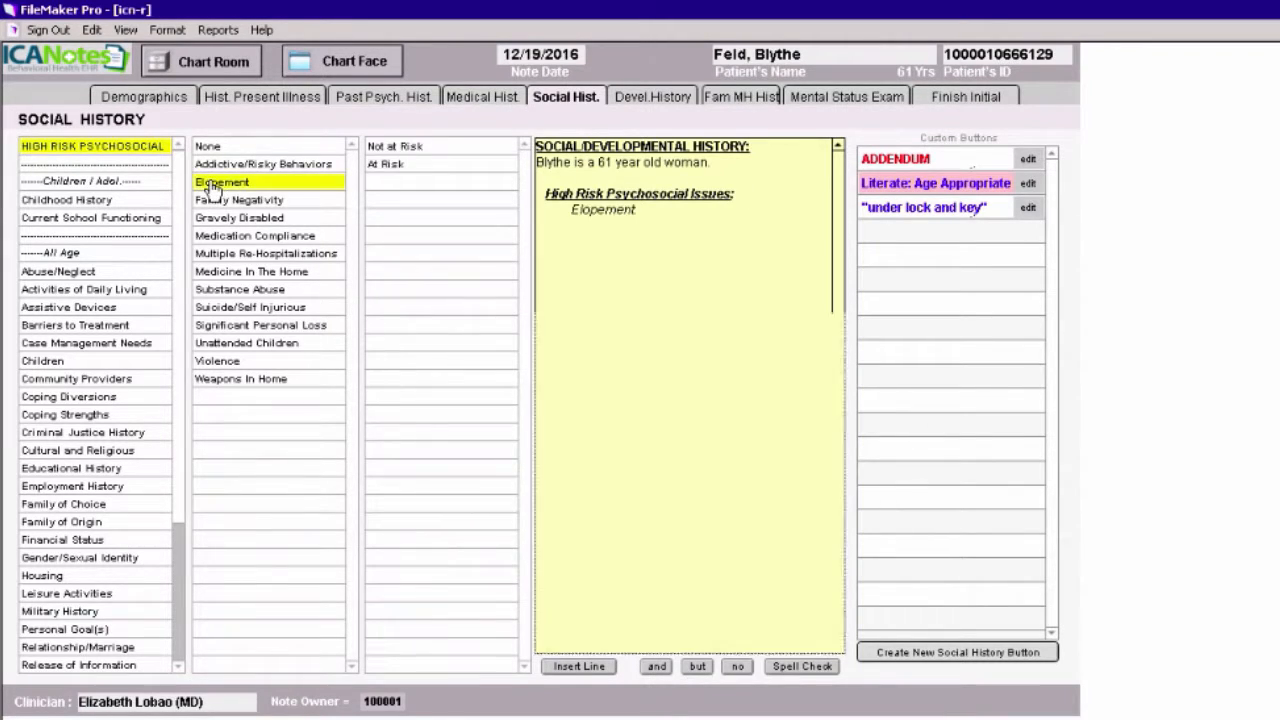
{"action": "left_click", "coordinate": [385, 167]}
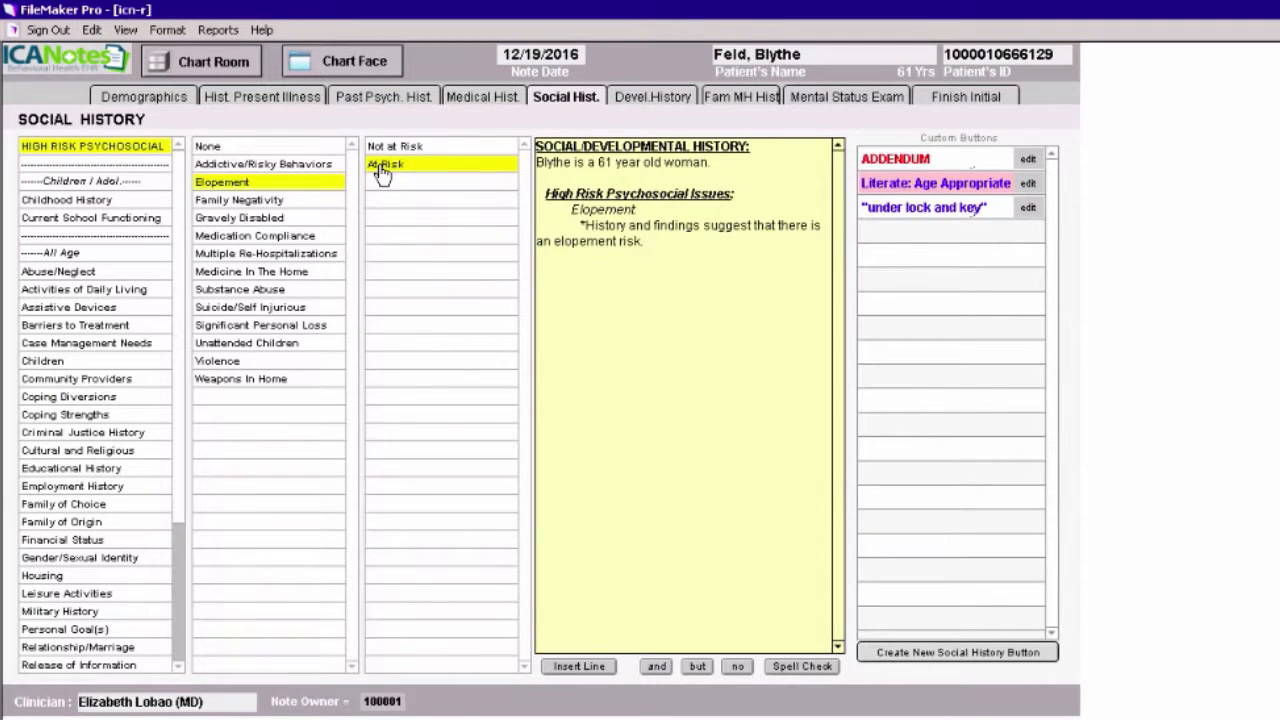
- Record family negativity as present, with an increased risk of treatment non compliance
{"action": "left_click", "coordinate": [236, 203]}
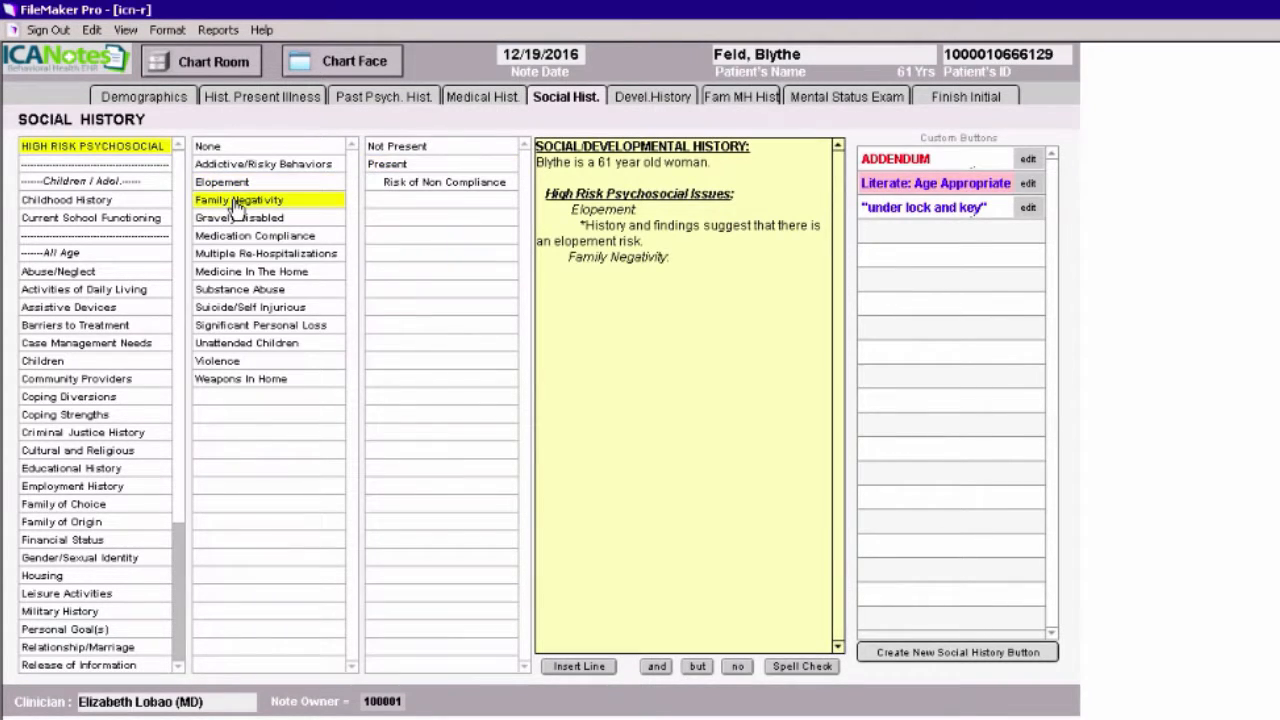
{"action": "left_click", "coordinate": [387, 167]}
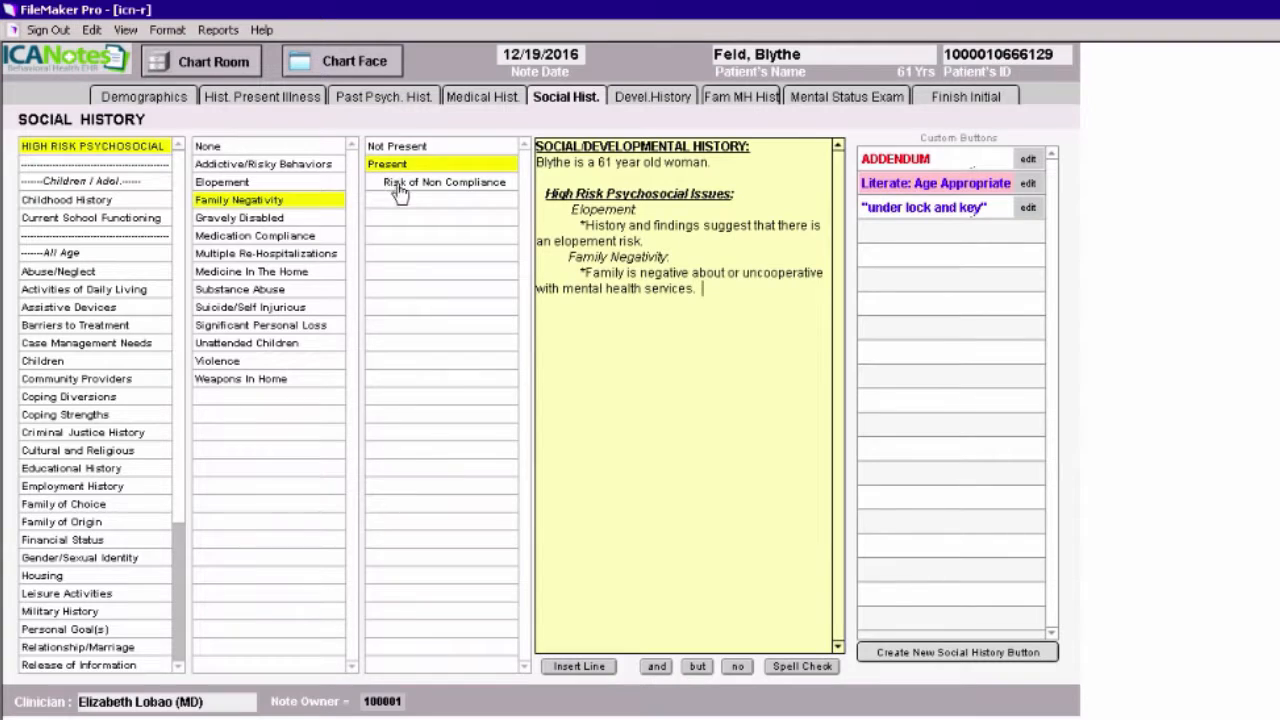
{"action": "left_click", "coordinate": [441, 190]}
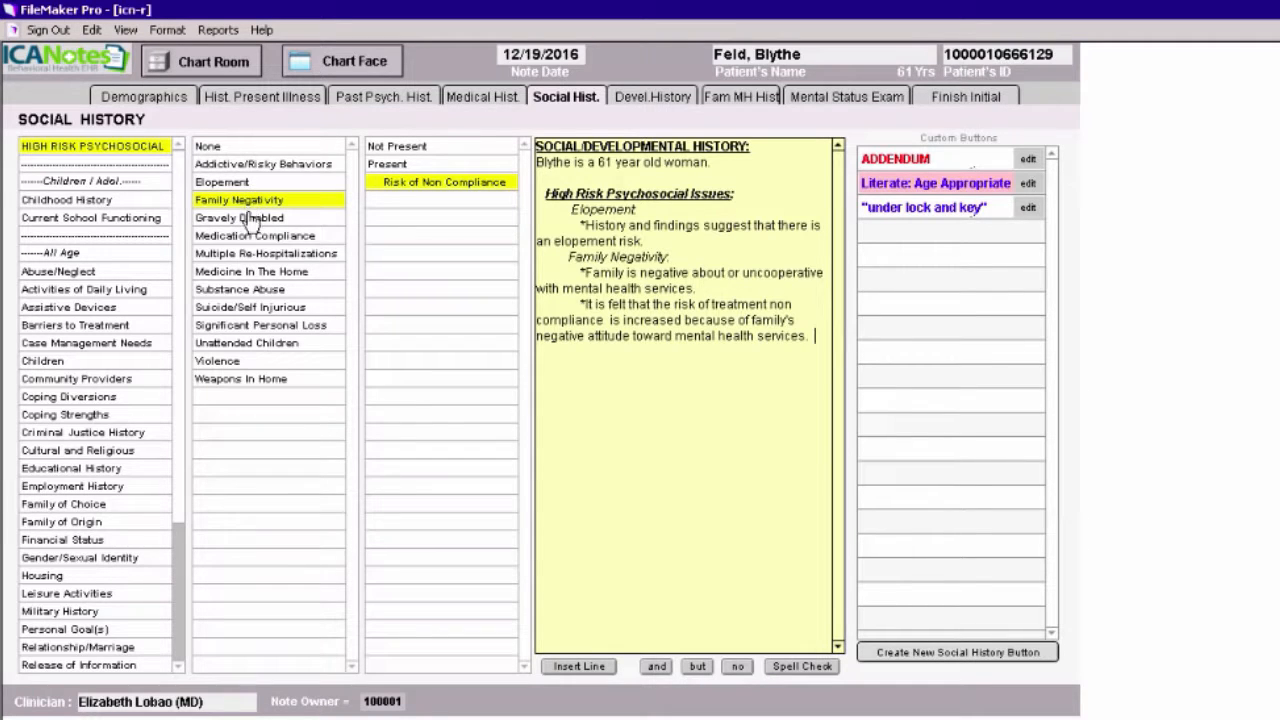
- Record violence as a high risk issue: has been assaultive, has injured others, and homicidal impulses with the details "add more information here."
{"action": "left_click", "coordinate": [239, 364]}
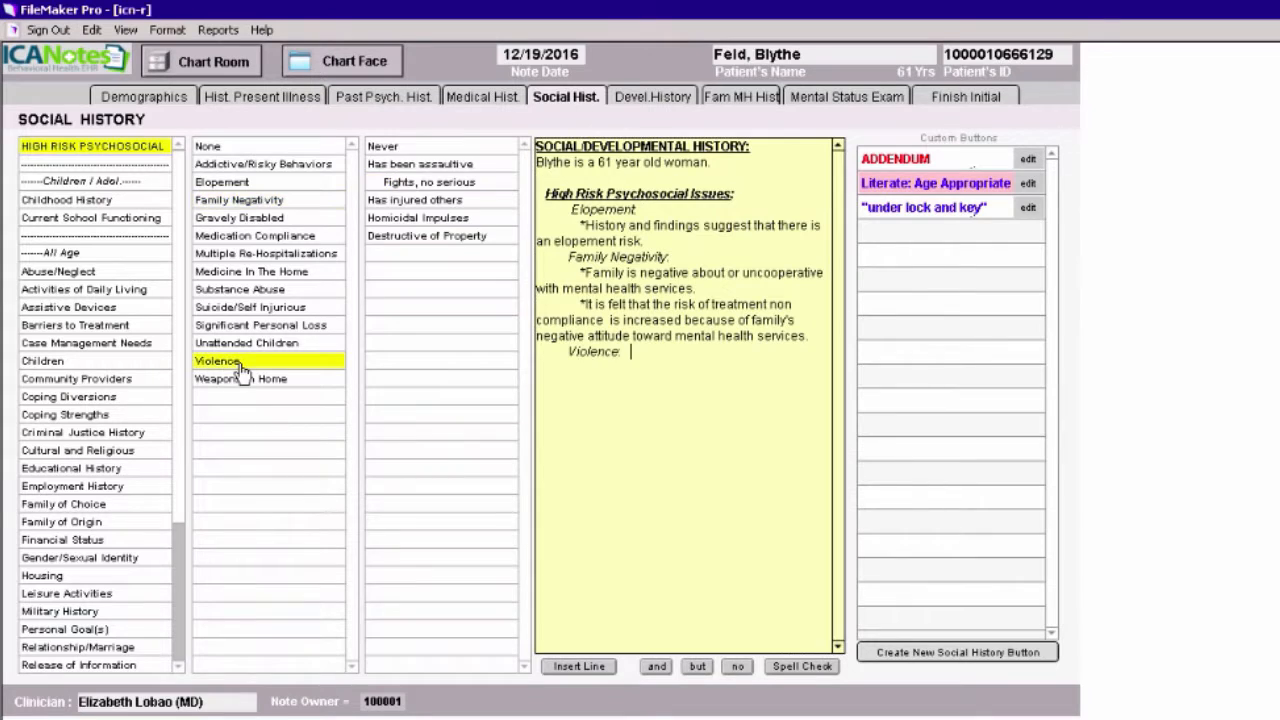
{"action": "left_click", "coordinate": [416, 168]}
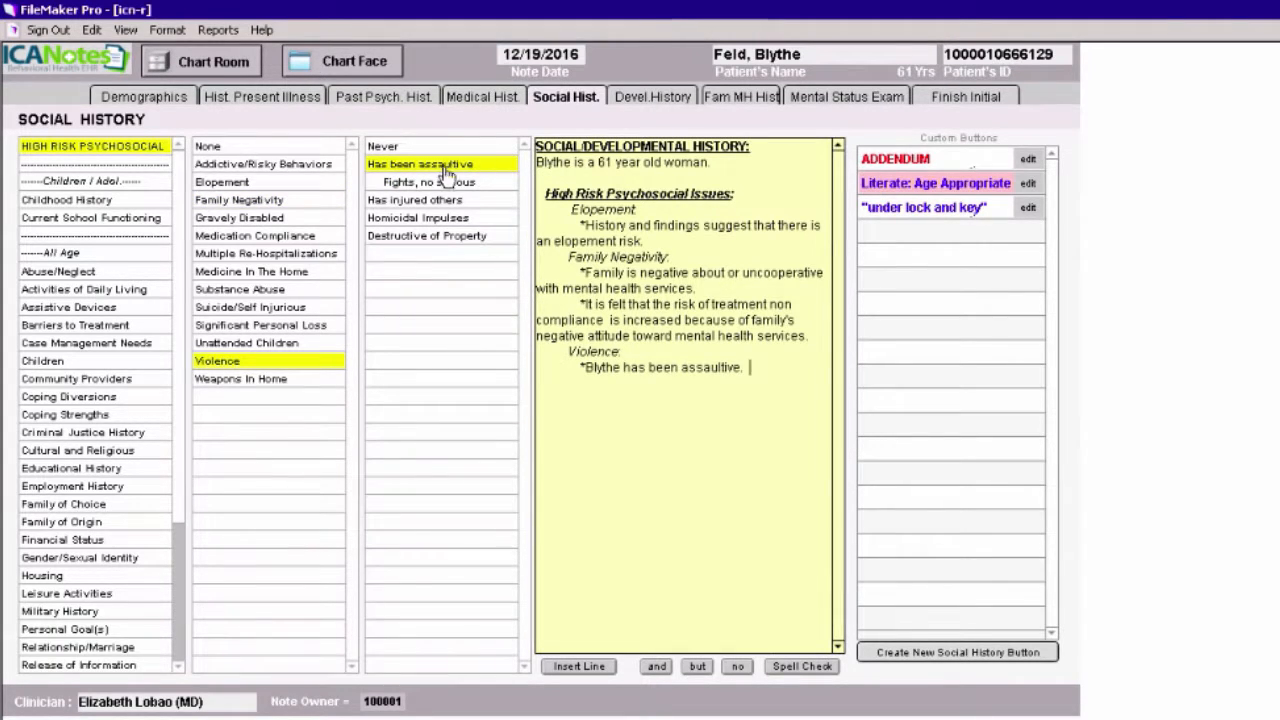
{"action": "left_click", "coordinate": [446, 198]}
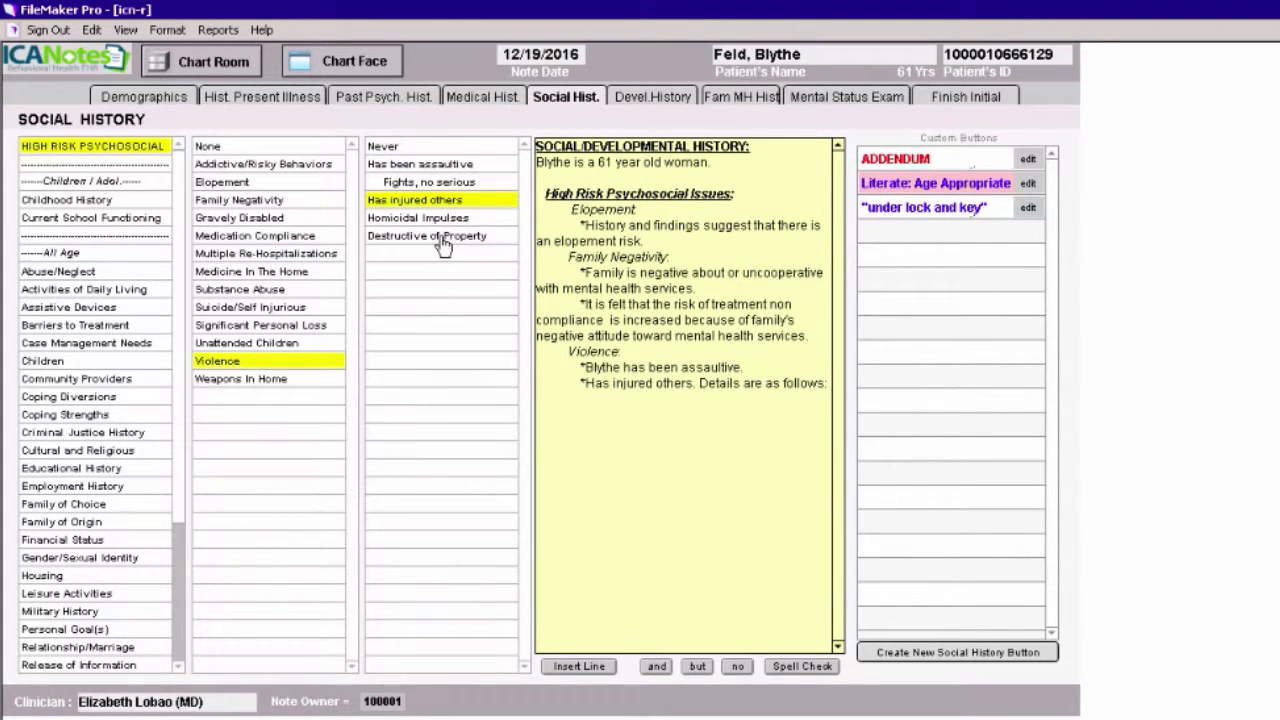
{"action": "left_click", "coordinate": [444, 219]}
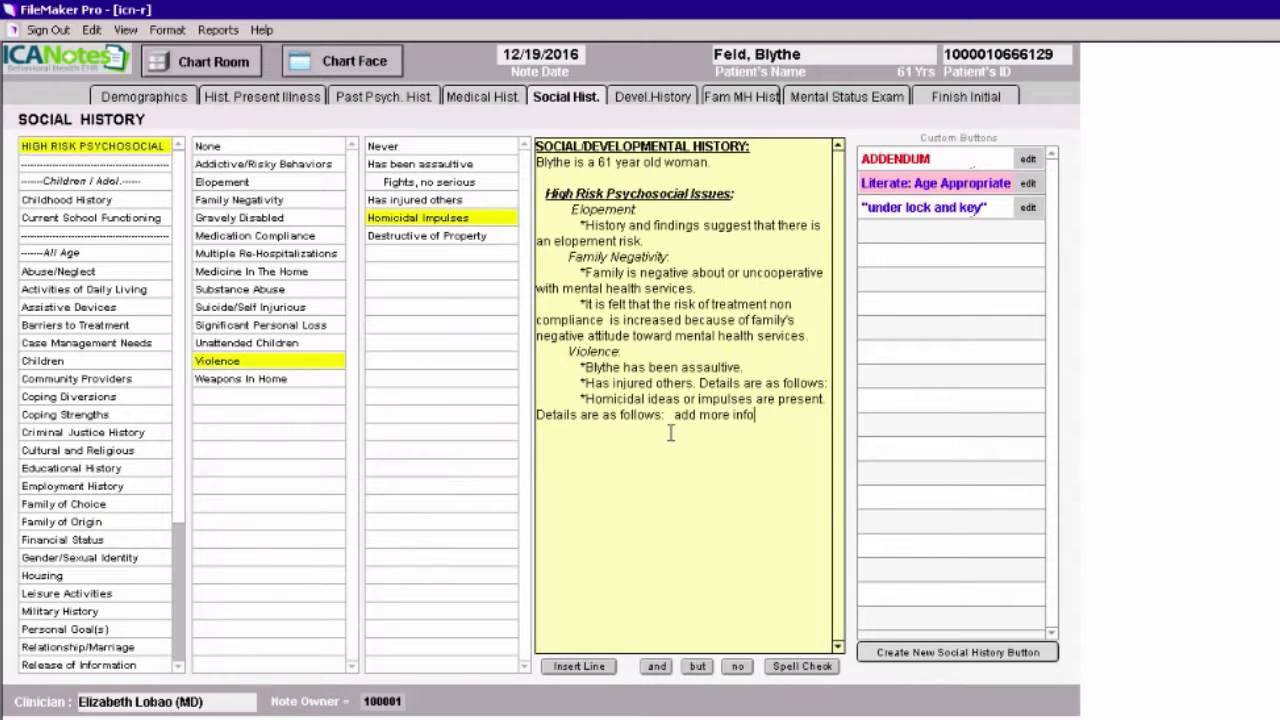
{"action": "type", "text": "rmation here."}
- Add cognitive coping strengths to the Social History: intelligent, verbal and artistic
{"action": "left_click", "coordinate": [68, 416]}
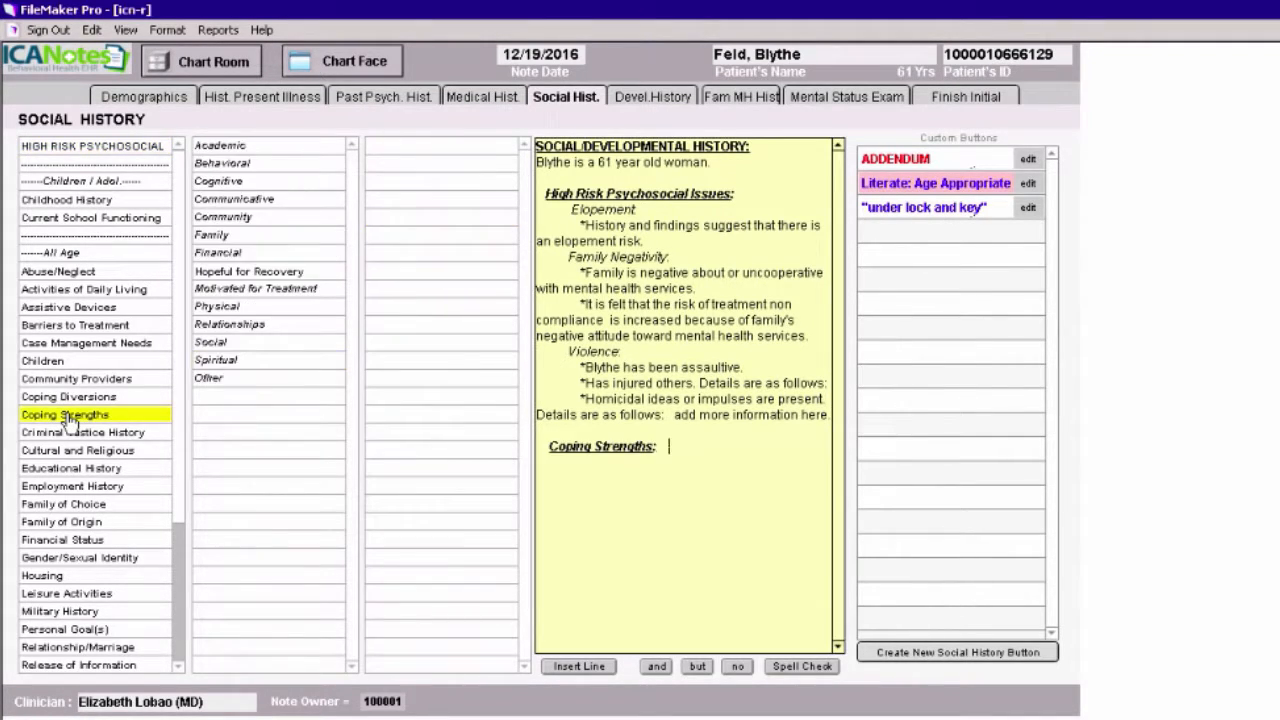
{"action": "left_click", "coordinate": [231, 183]}
{"action": "left_click", "coordinate": [392, 148]}
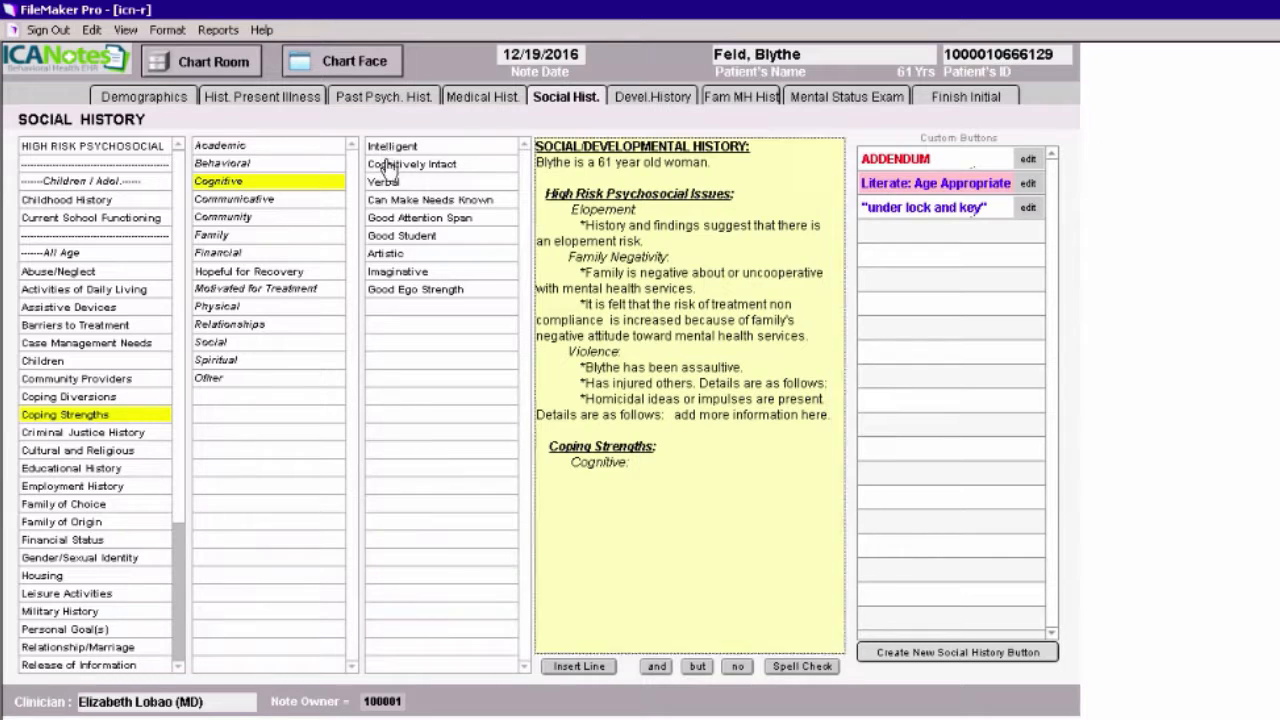
{"action": "left_click", "coordinate": [385, 182]}
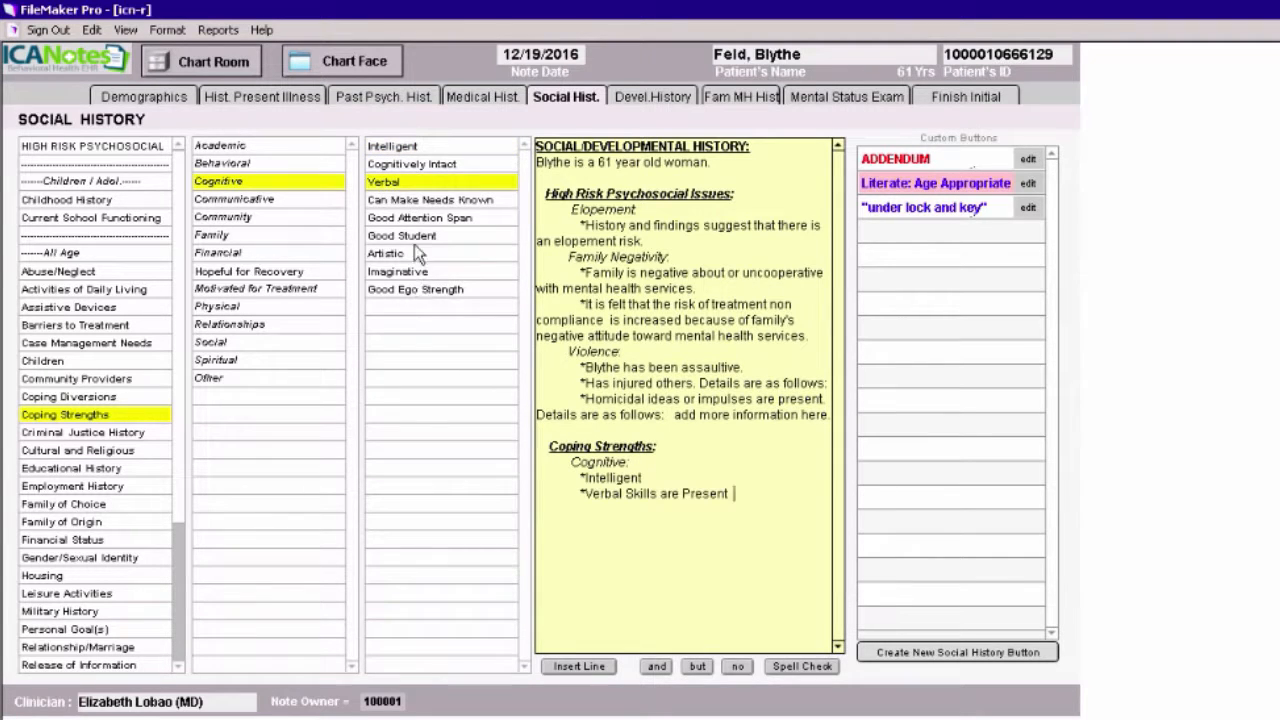
{"action": "left_click", "coordinate": [390, 255]}
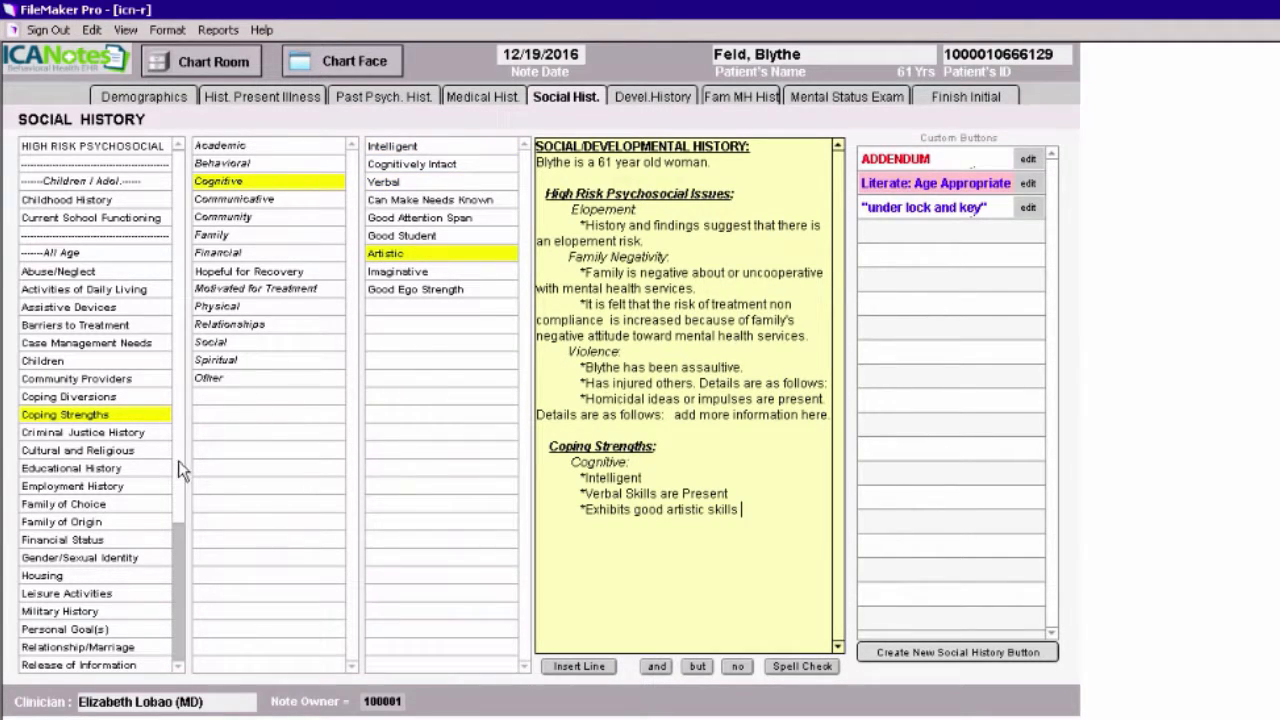
- Record a life threatening illness in the Trauma History, with the details "stage III breast cancer."
{"action": "scroll", "coordinate": [181, 480], "scroll_direction": "down", "scroll_amount": 3}
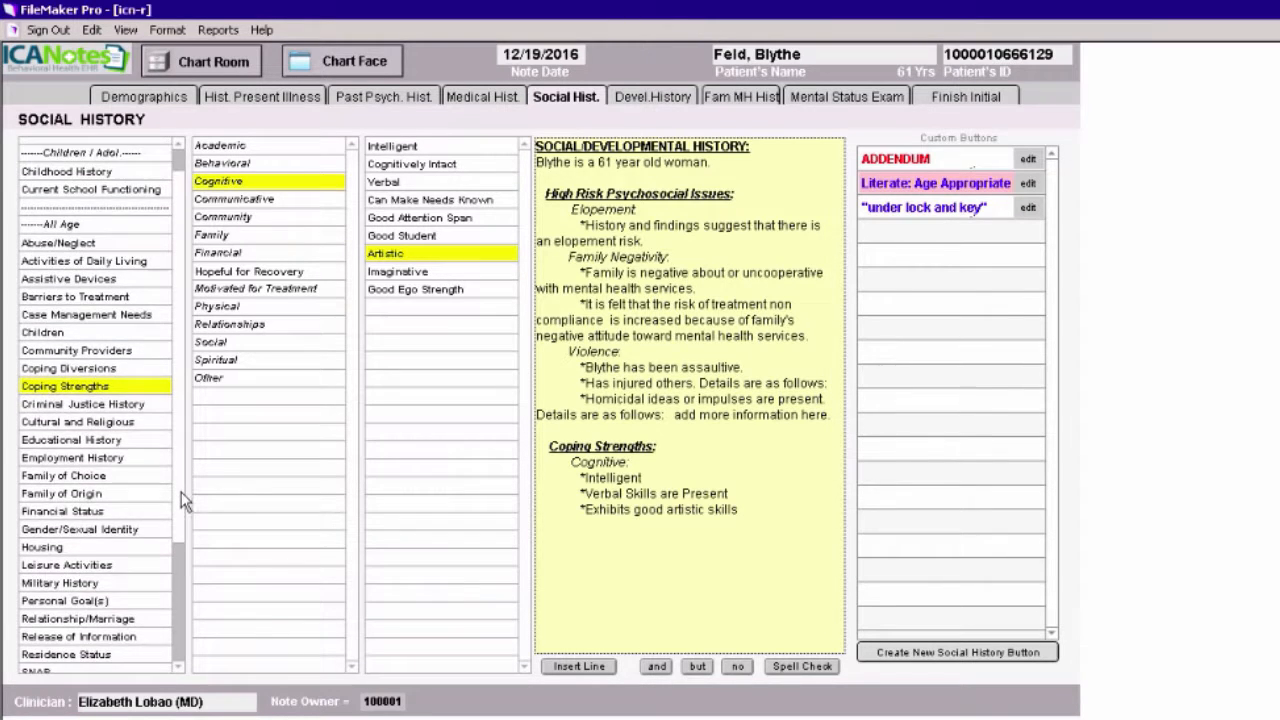
{"action": "scroll", "coordinate": [177, 520], "scroll_direction": "down", "scroll_amount": 3}
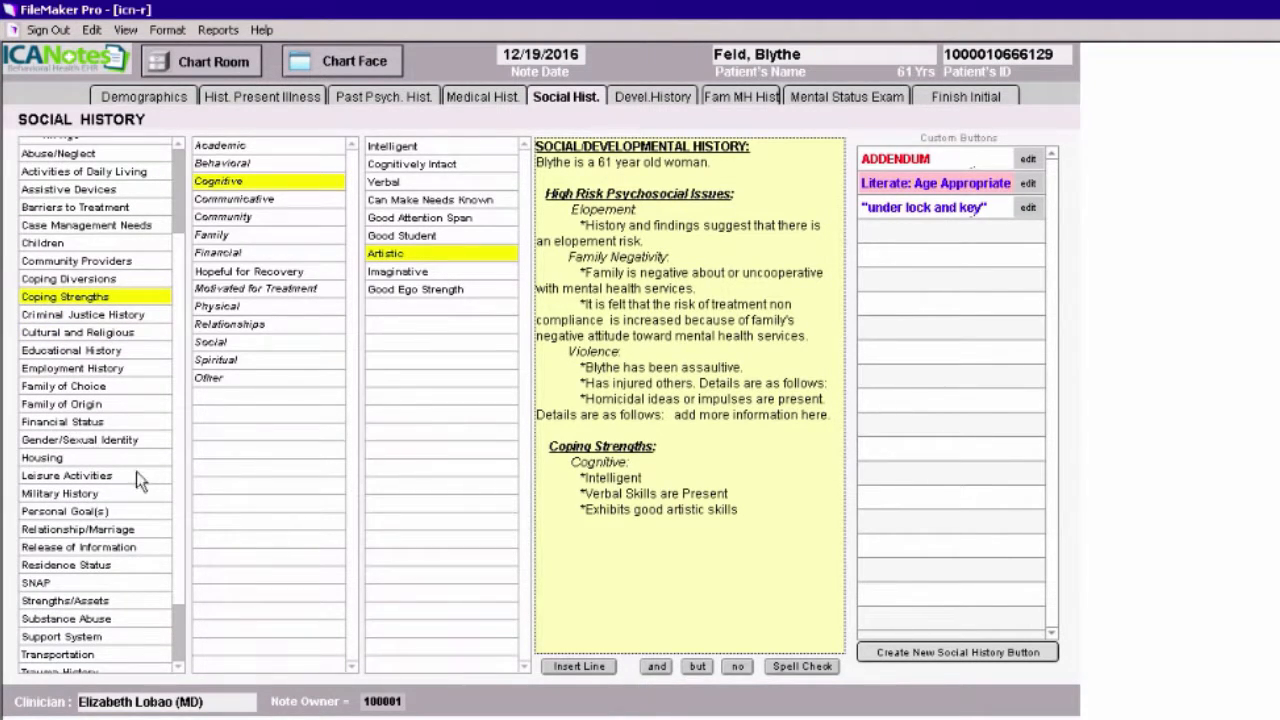
{"action": "scroll", "coordinate": [176, 520], "scroll_direction": "down", "scroll_amount": 4}
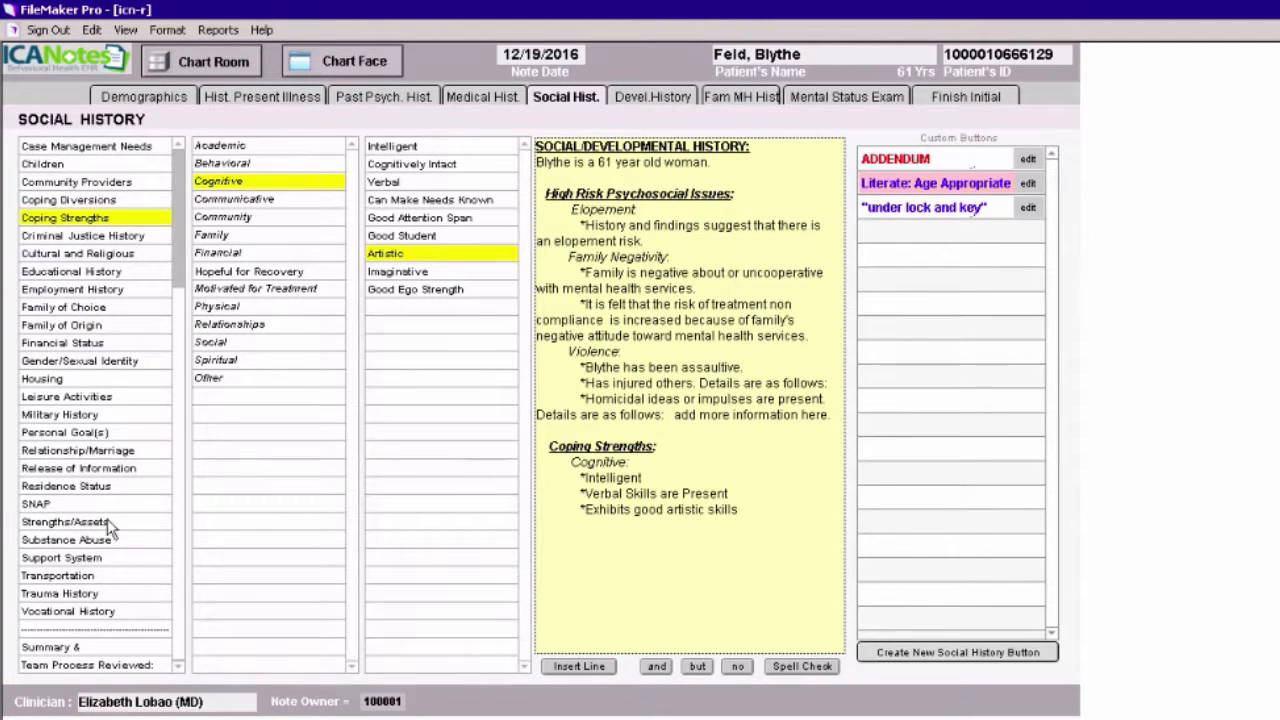
{"action": "left_click", "coordinate": [60, 594]}
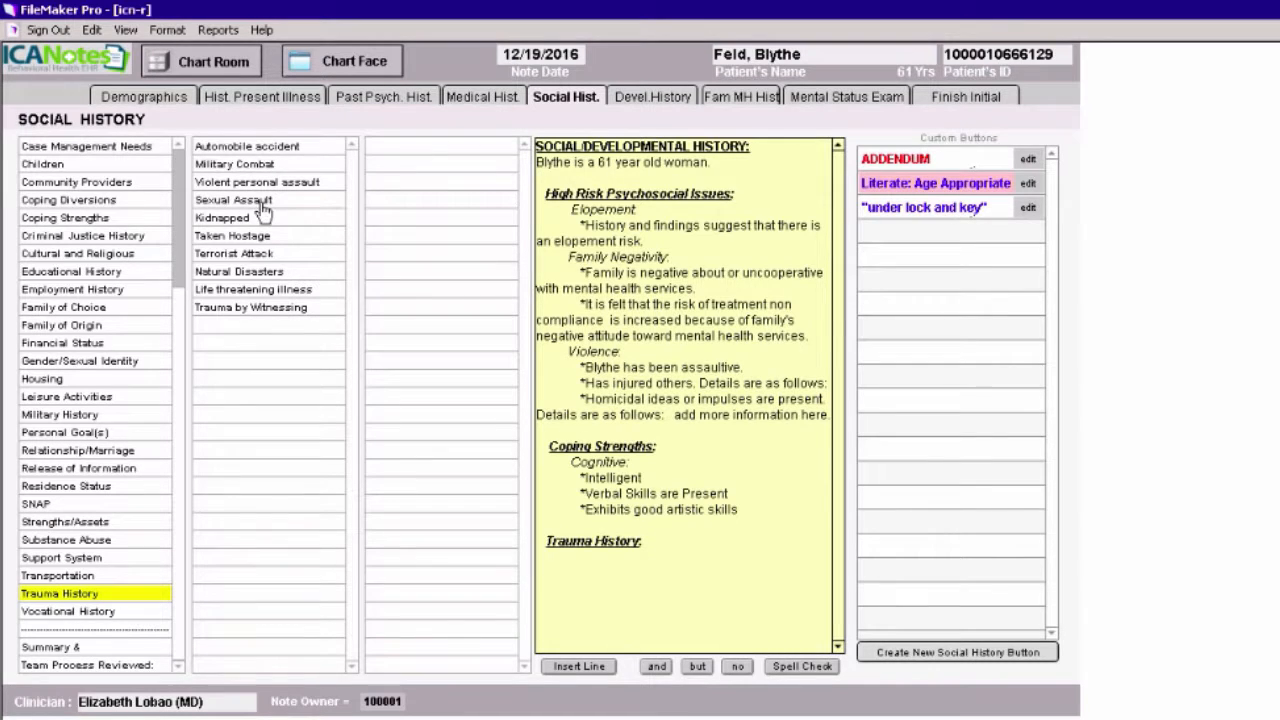
{"action": "left_click", "coordinate": [258, 292]}
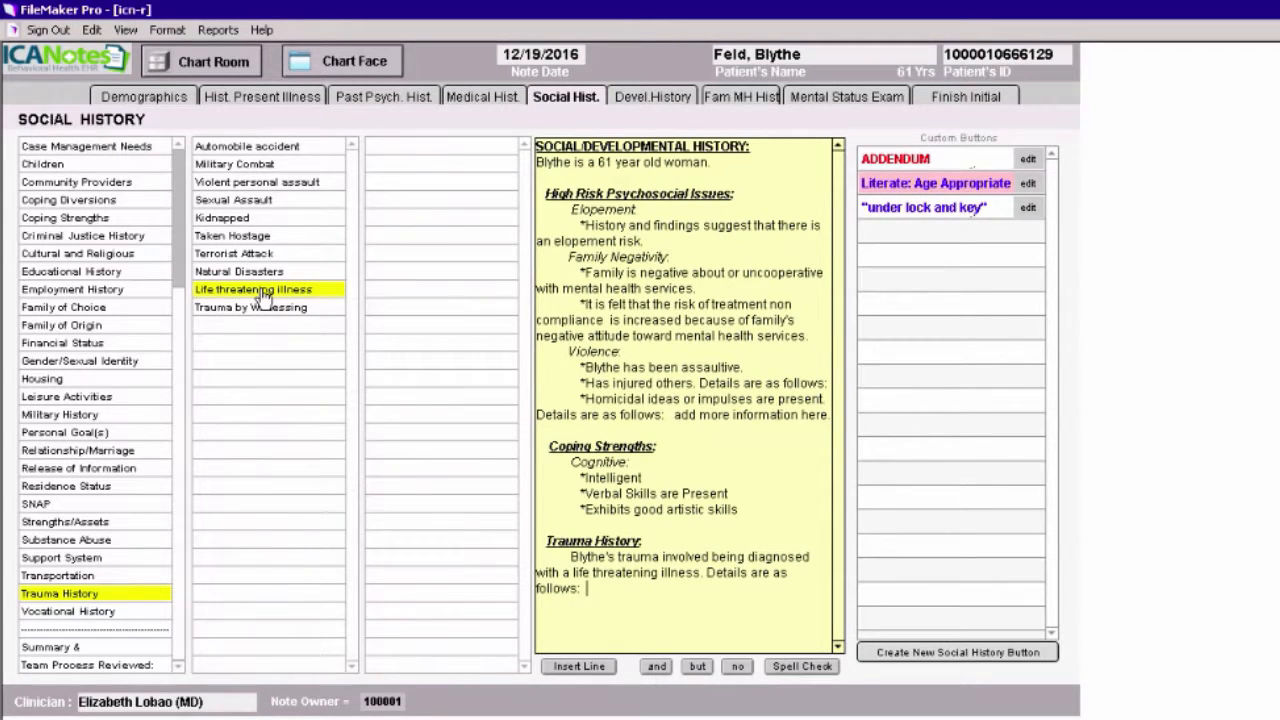
{"action": "type", "text": "stage III breast cancer."}
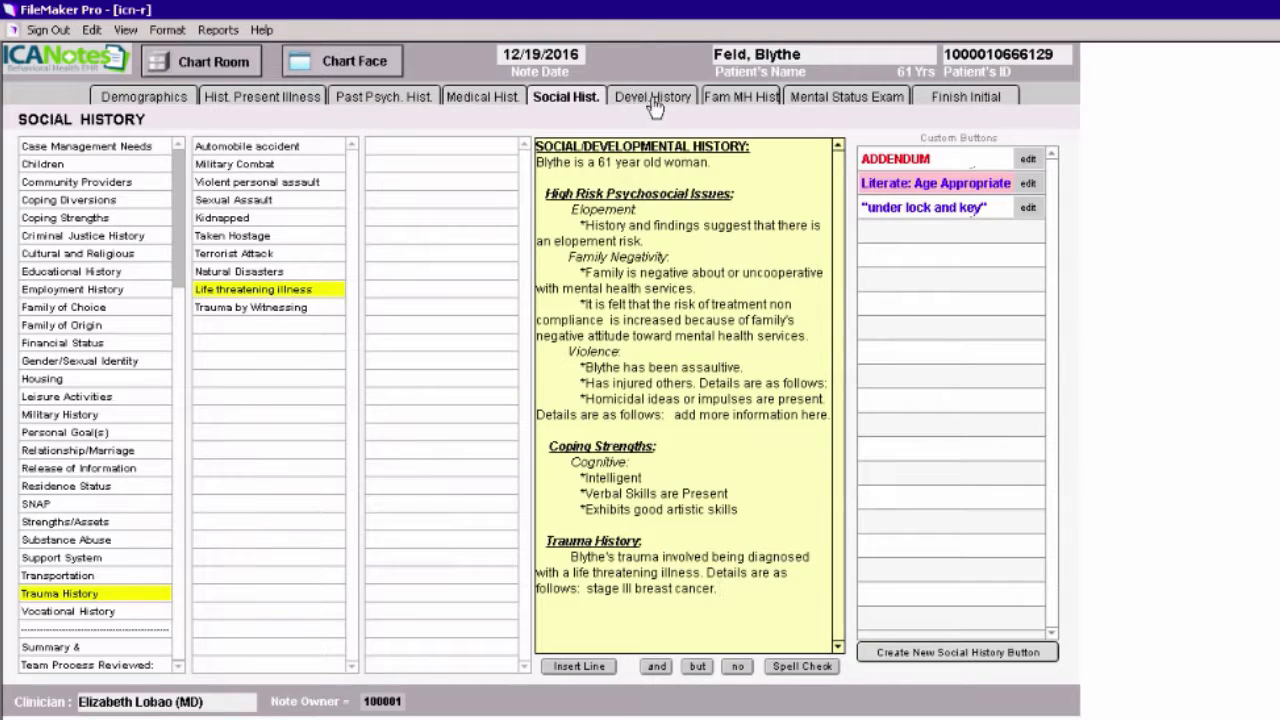
- Leave the Developmental History unfilled and record in the Family History that the sister completed suicide by drowning
{"action": "left_click", "coordinate": [652, 99]}
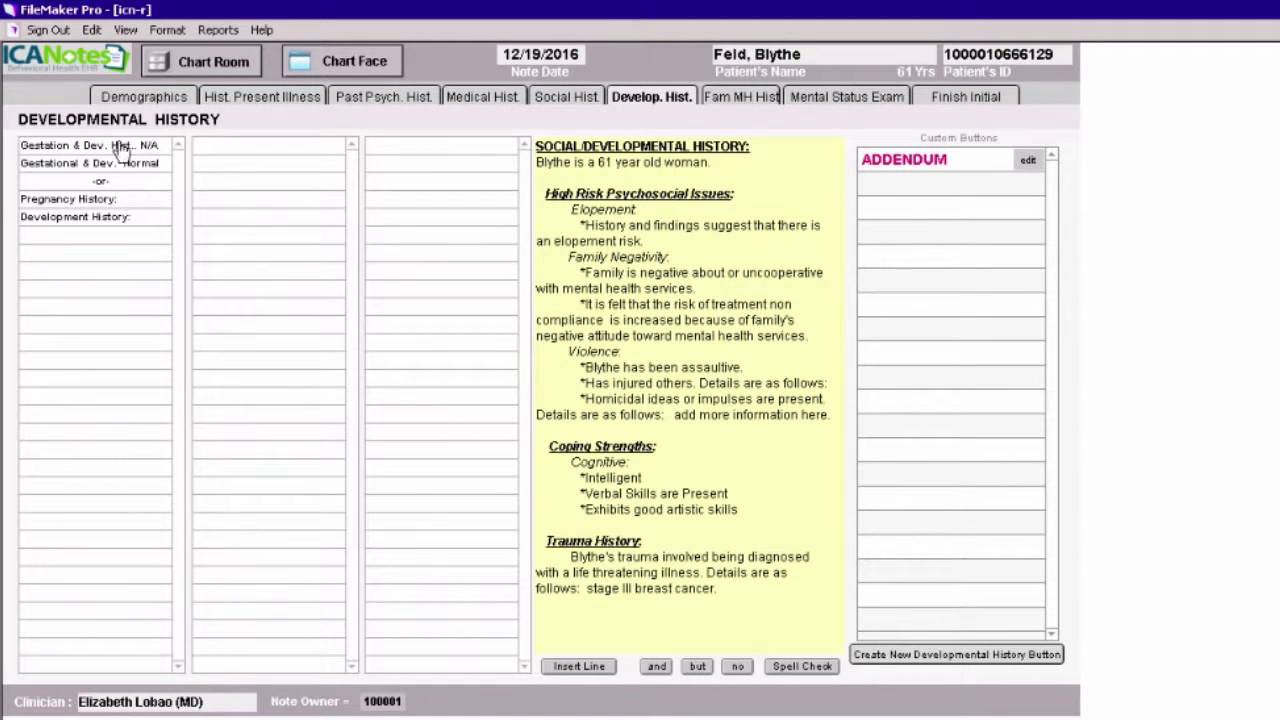
{"action": "left_click", "coordinate": [741, 100]}
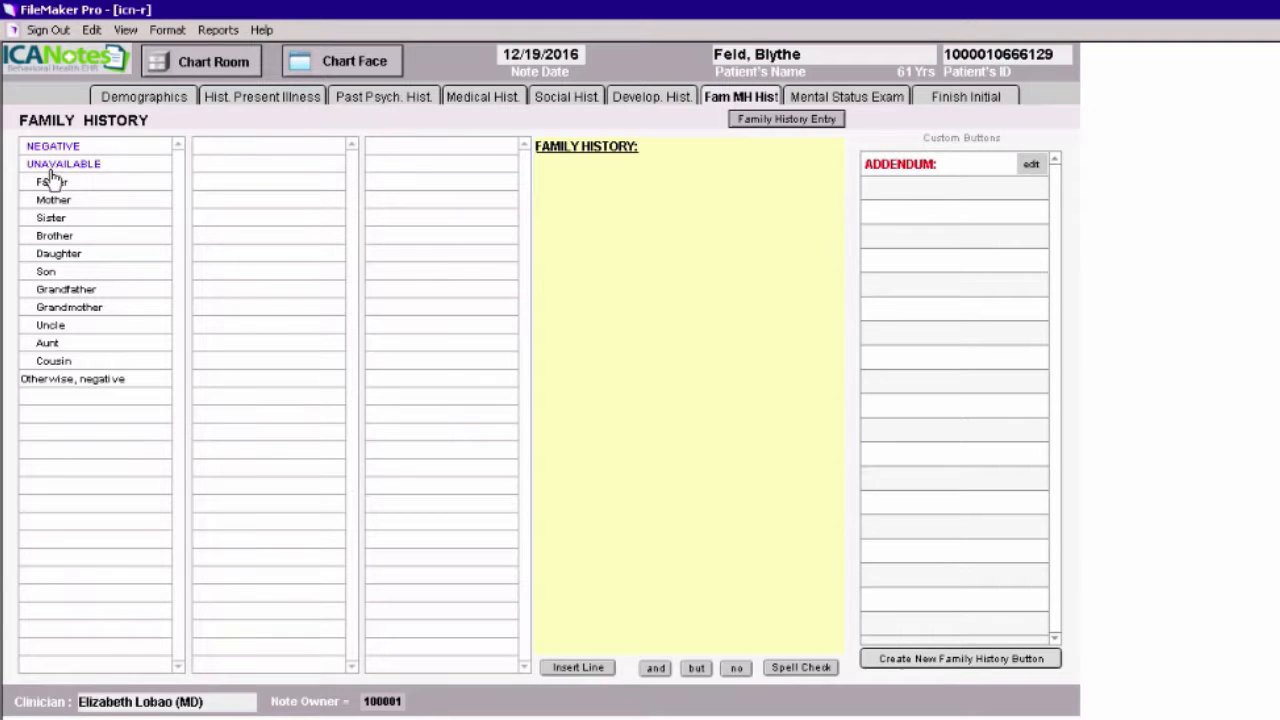
{"action": "left_click", "coordinate": [104, 218]}
{"action": "left_click", "coordinate": [238, 166]}
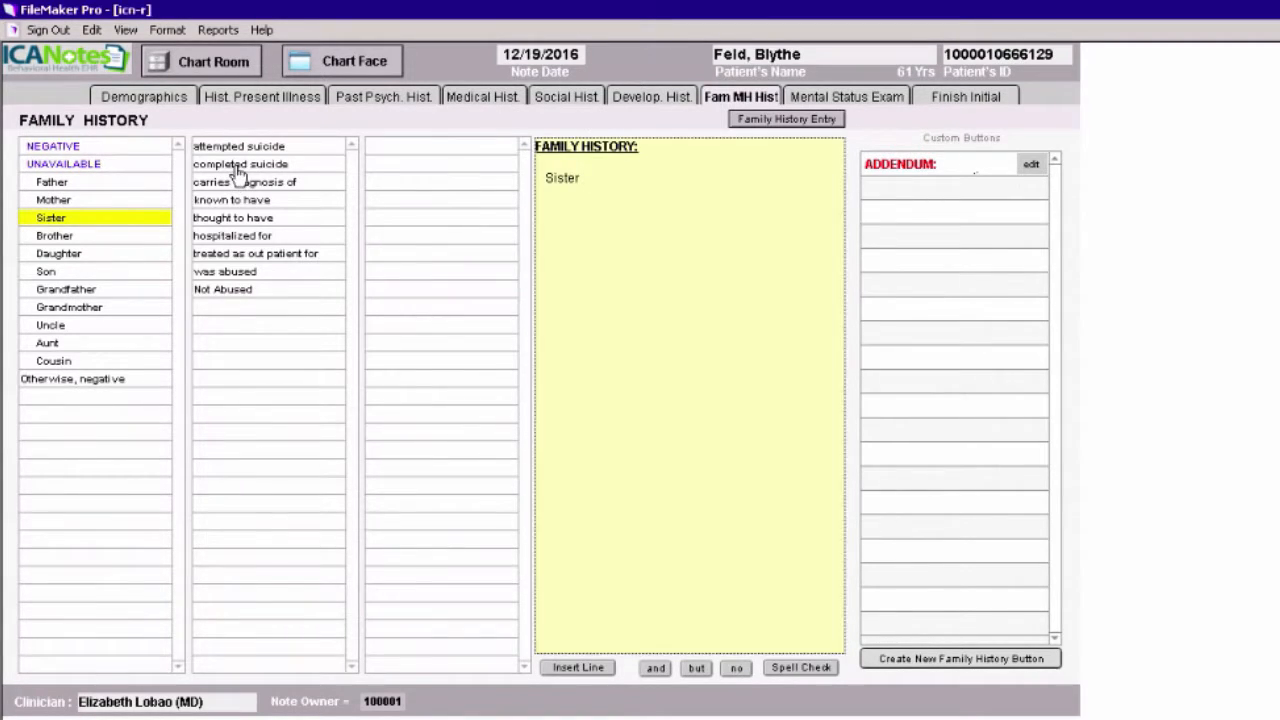
{"action": "left_click", "coordinate": [422, 202]}
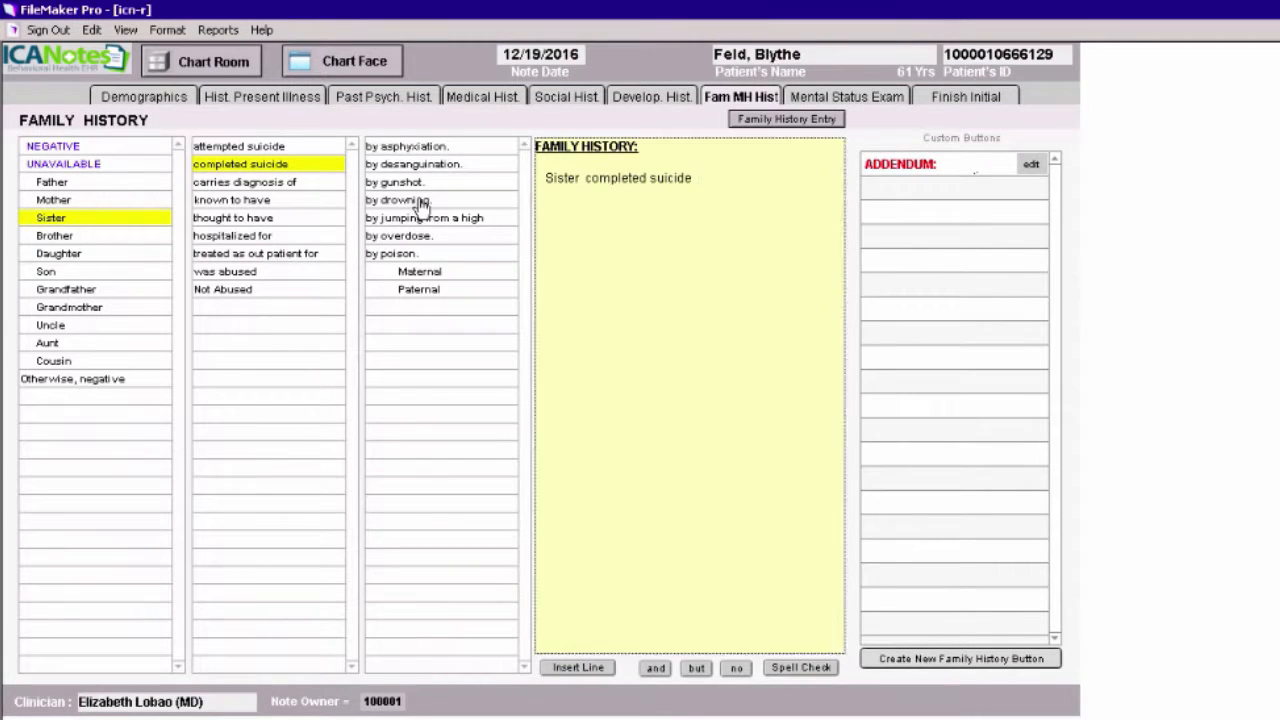
- Record in the Family History that the maternal grandmother was hospitalized for bipolar disorder
{"action": "left_click", "coordinate": [60, 307]}
{"action": "left_click", "coordinate": [214, 238]}
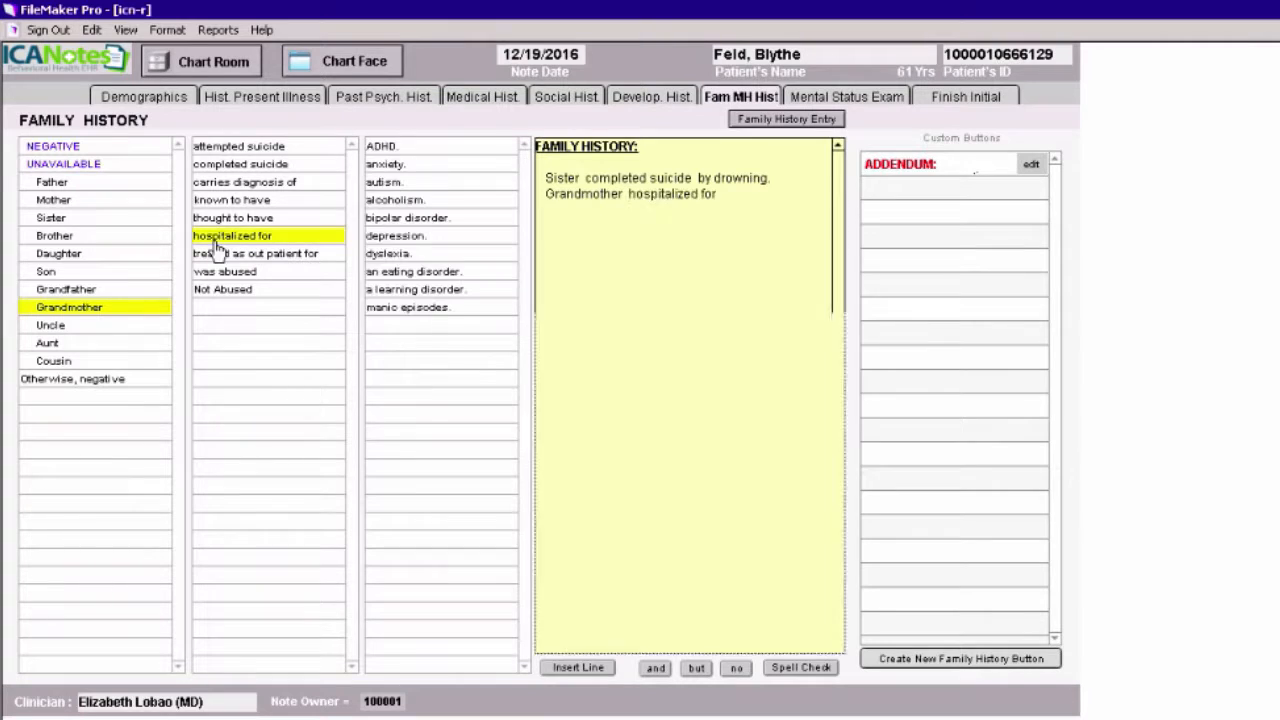
{"action": "left_click", "coordinate": [408, 218]}
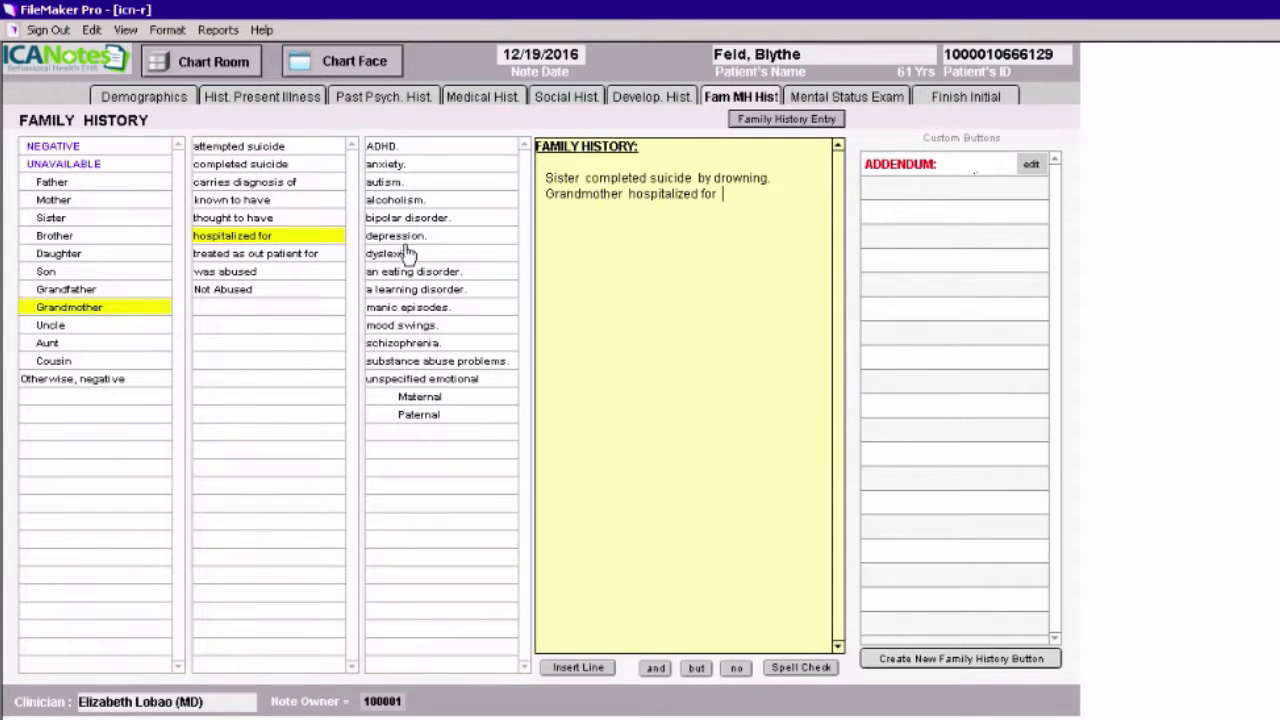
{"action": "left_click", "coordinate": [415, 398]}
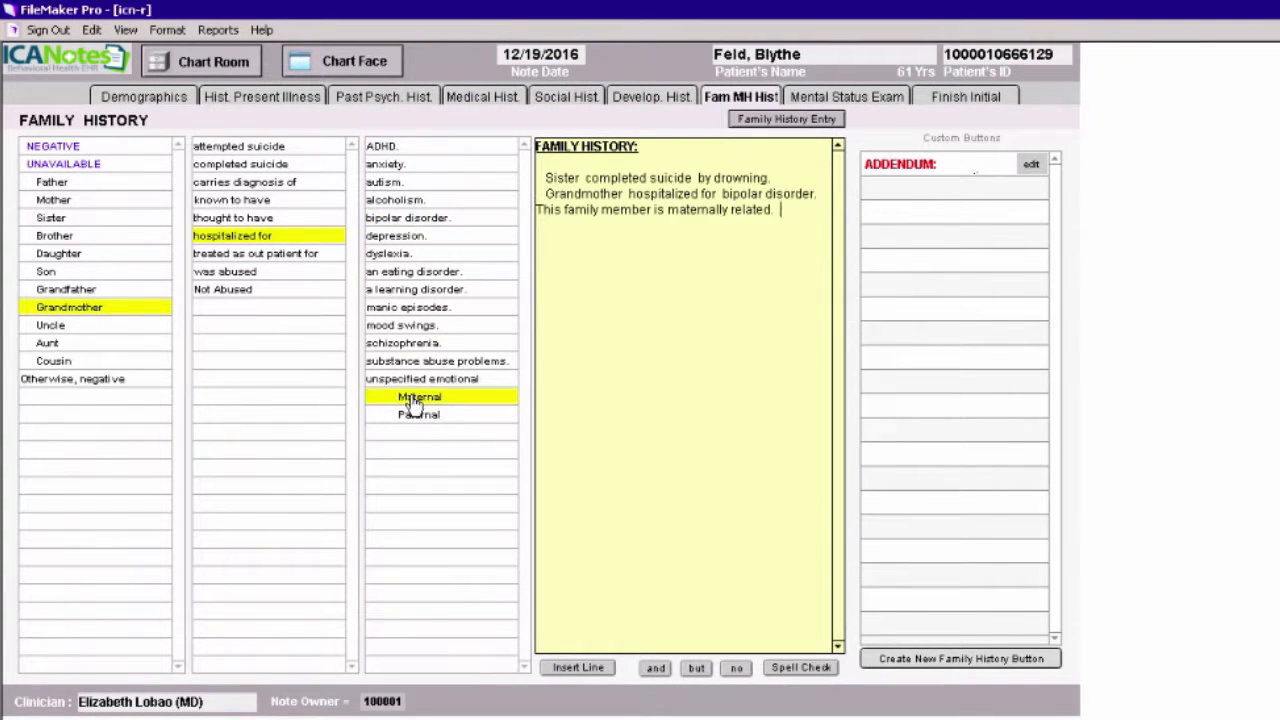
- Record a maternal cousin thought to have bipolar disorder, and mark the family history as otherwise negative
{"action": "left_click", "coordinate": [72, 362]}
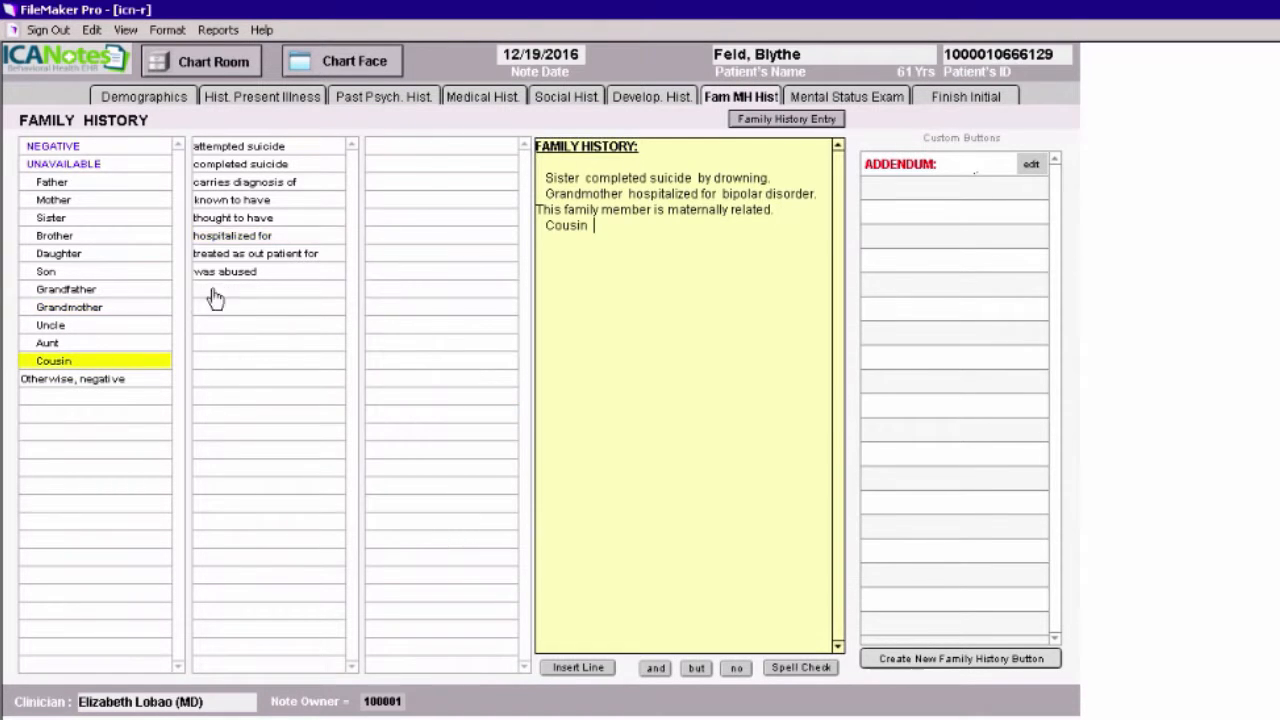
{"action": "left_click", "coordinate": [230, 219]}
{"action": "left_click", "coordinate": [395, 220]}
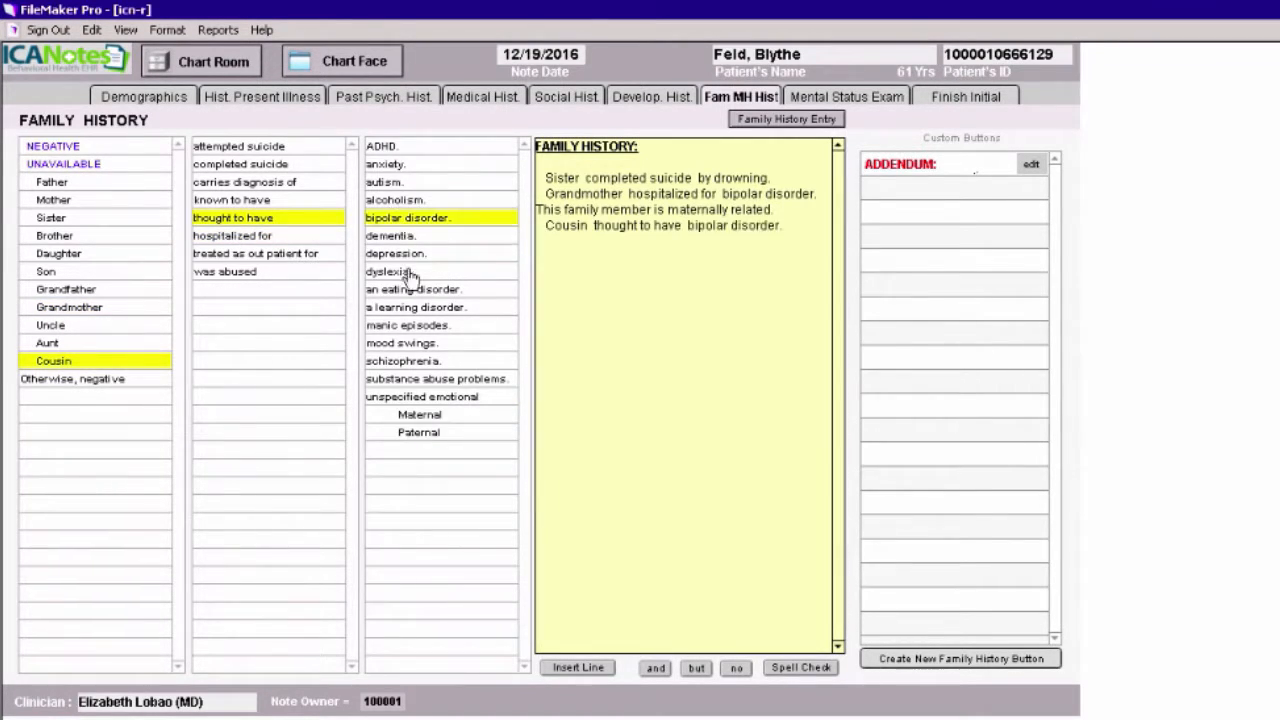
{"action": "left_click", "coordinate": [430, 416]}
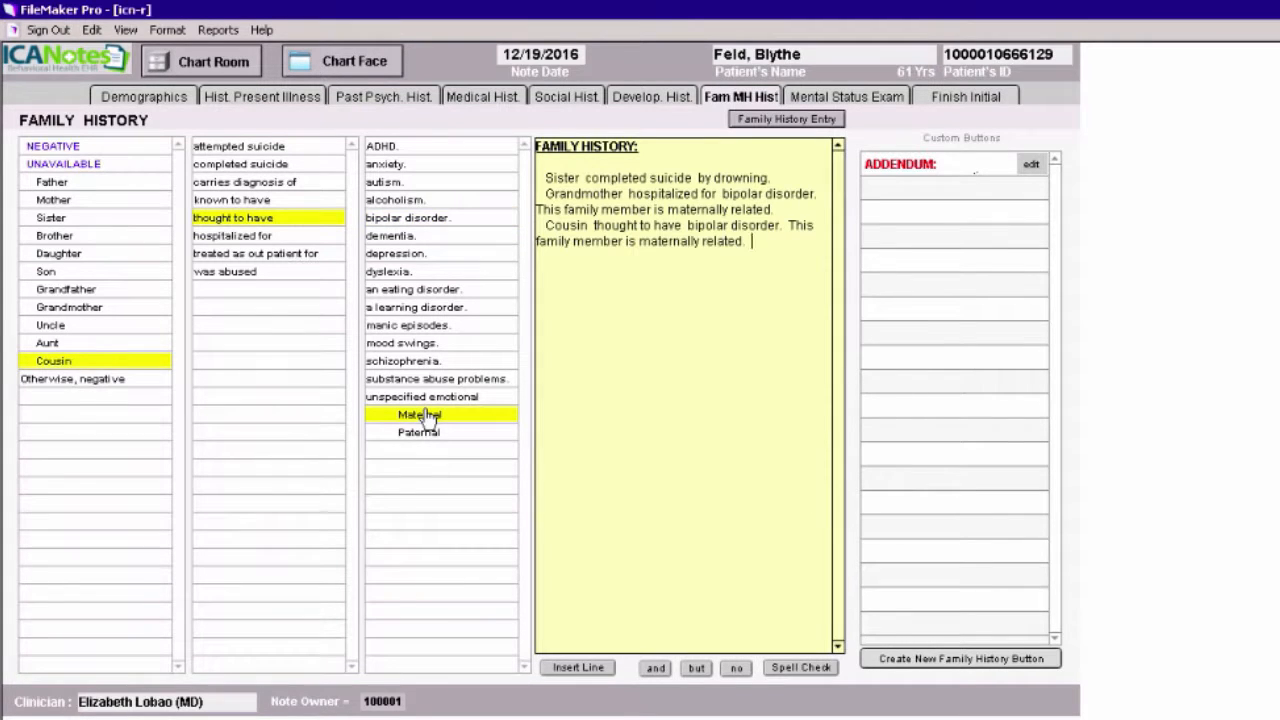
{"action": "left_click", "coordinate": [108, 380]}
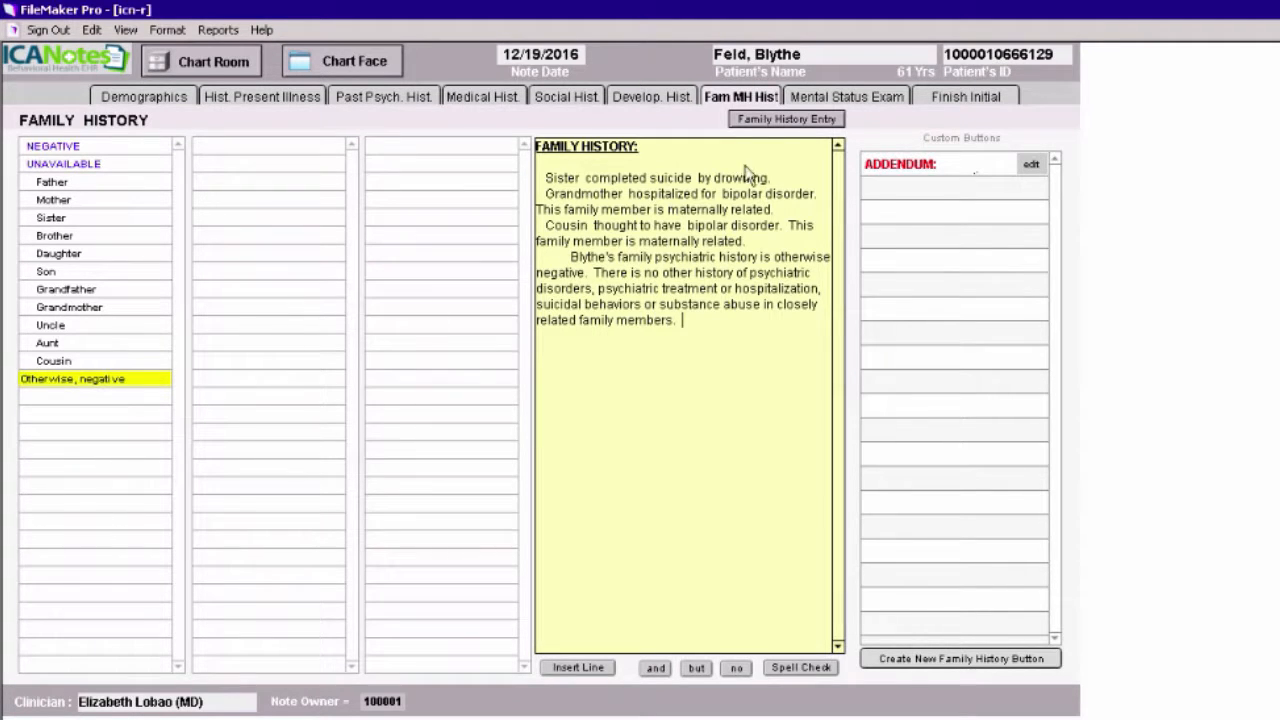
- In the Mental Status Exam, describe the patient's appearance as irritable, inattentive, distracted, and intrusive
{"action": "left_click", "coordinate": [846, 100]}
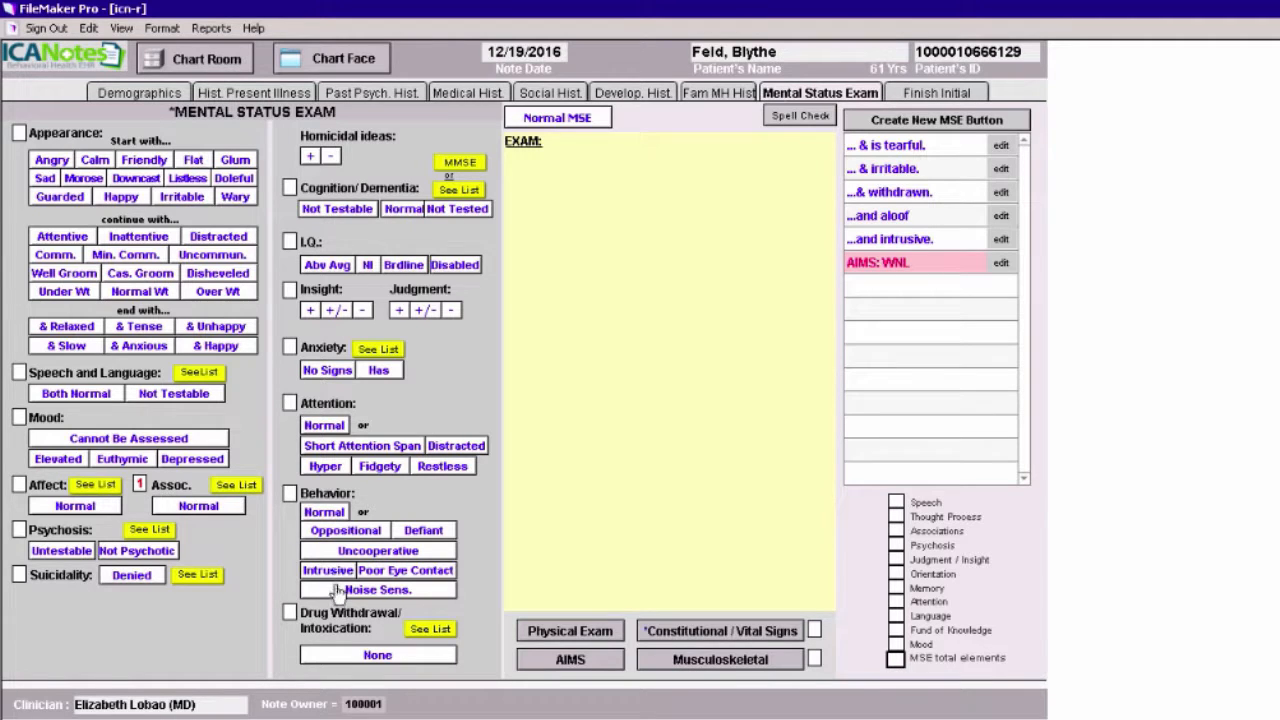
{"action": "left_click", "coordinate": [555, 144]}
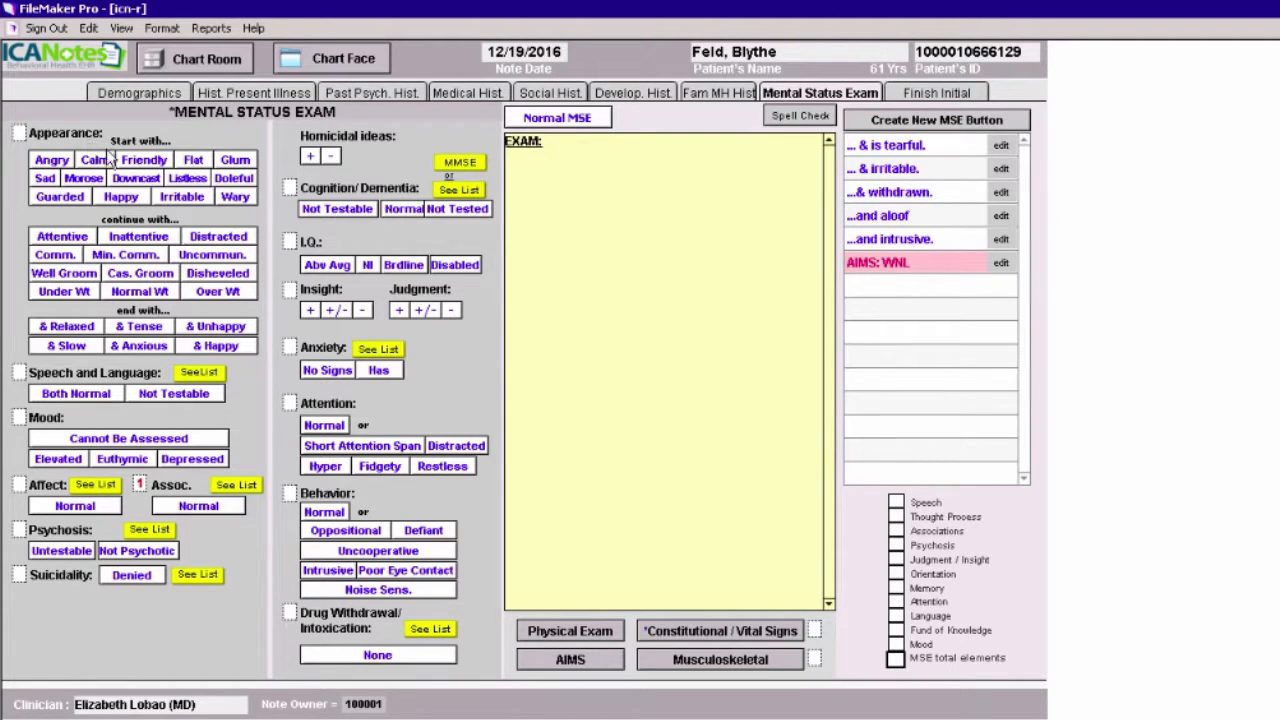
{"action": "left_click", "coordinate": [175, 200]}
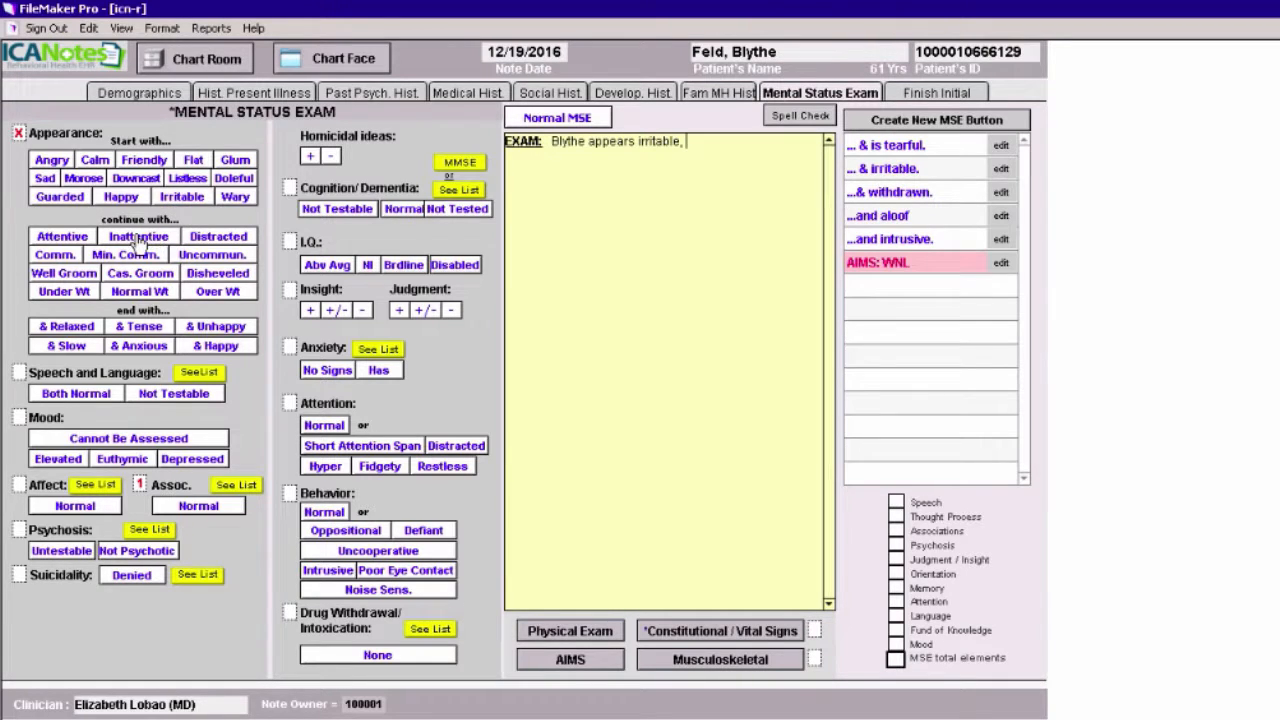
{"action": "left_click", "coordinate": [138, 238]}
{"action": "left_click", "coordinate": [216, 240]}
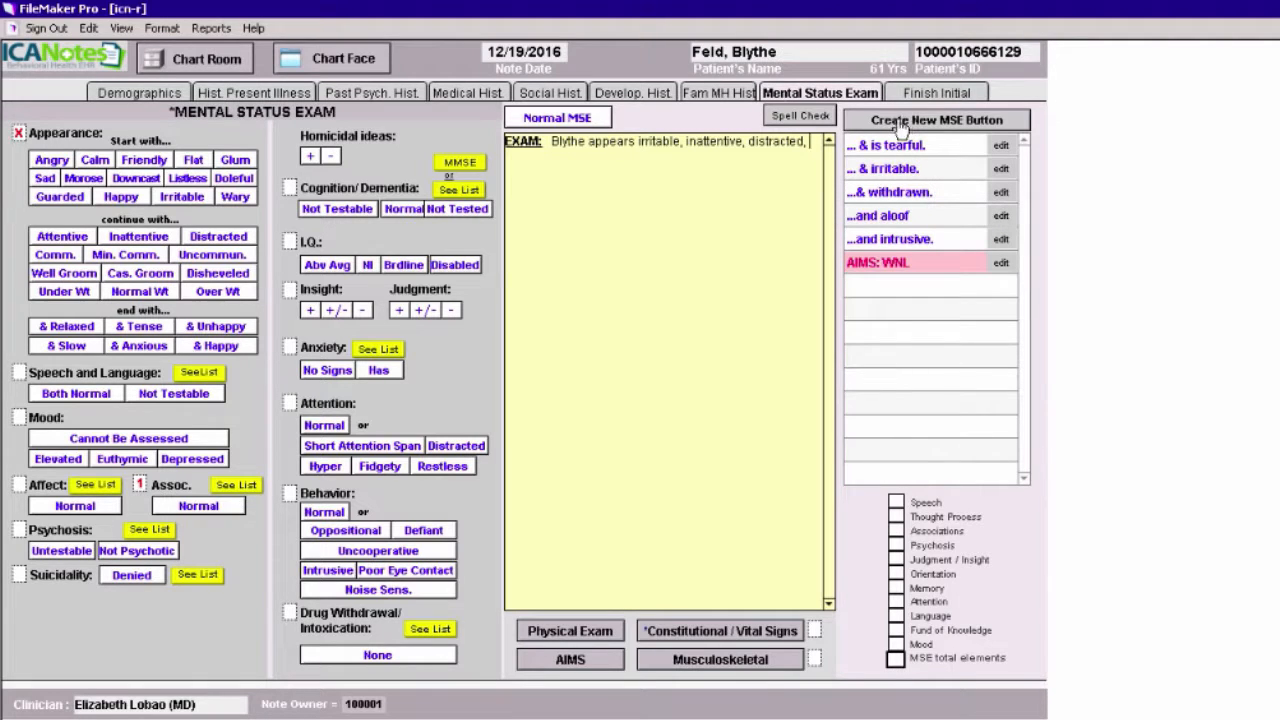
{"action": "left_click", "coordinate": [885, 245]}
- Describe the patient's speech as pressured, garbled, poorly modulated and loud, and the language as normal
{"action": "left_click", "coordinate": [199, 373]}
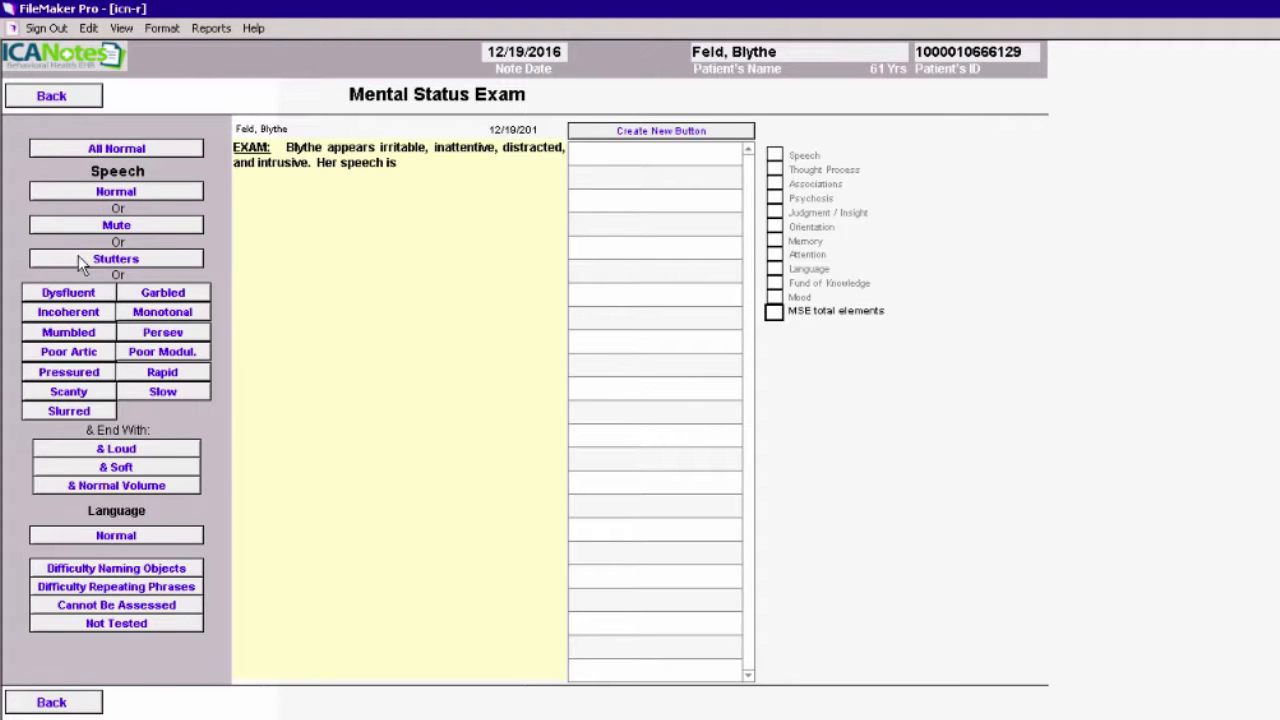
{"action": "left_click", "coordinate": [72, 372]}
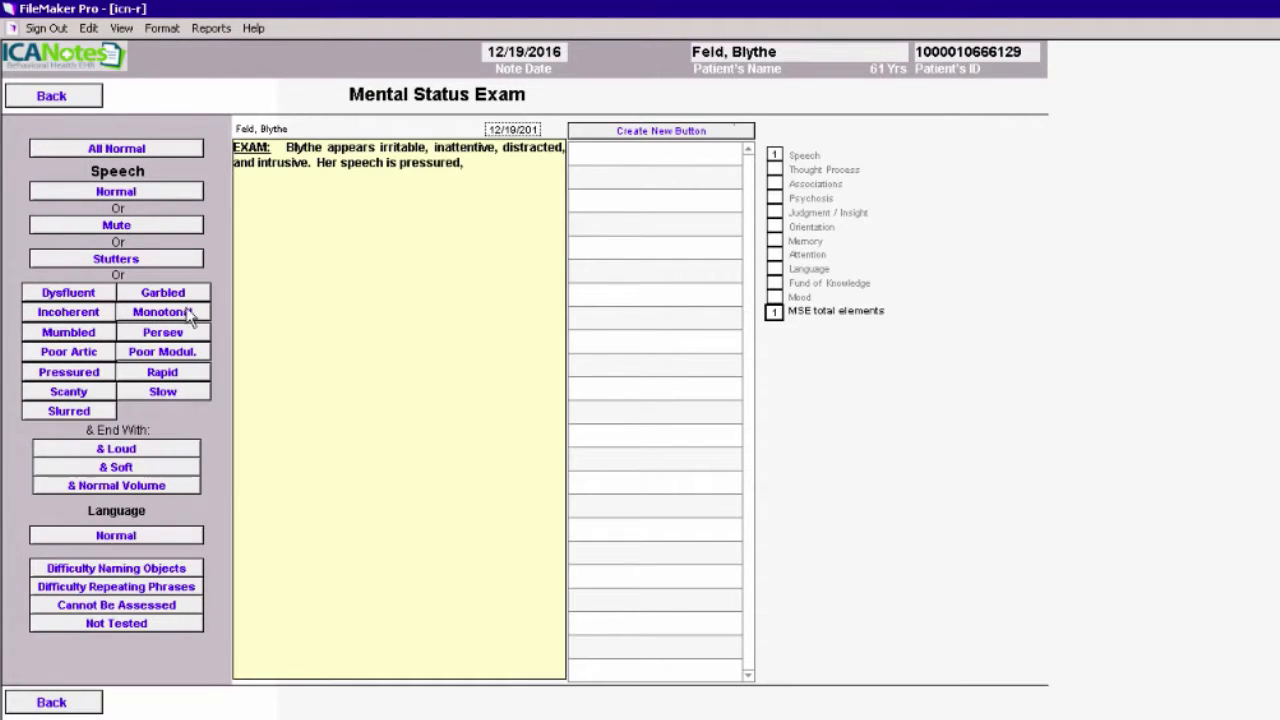
{"action": "left_click", "coordinate": [178, 296]}
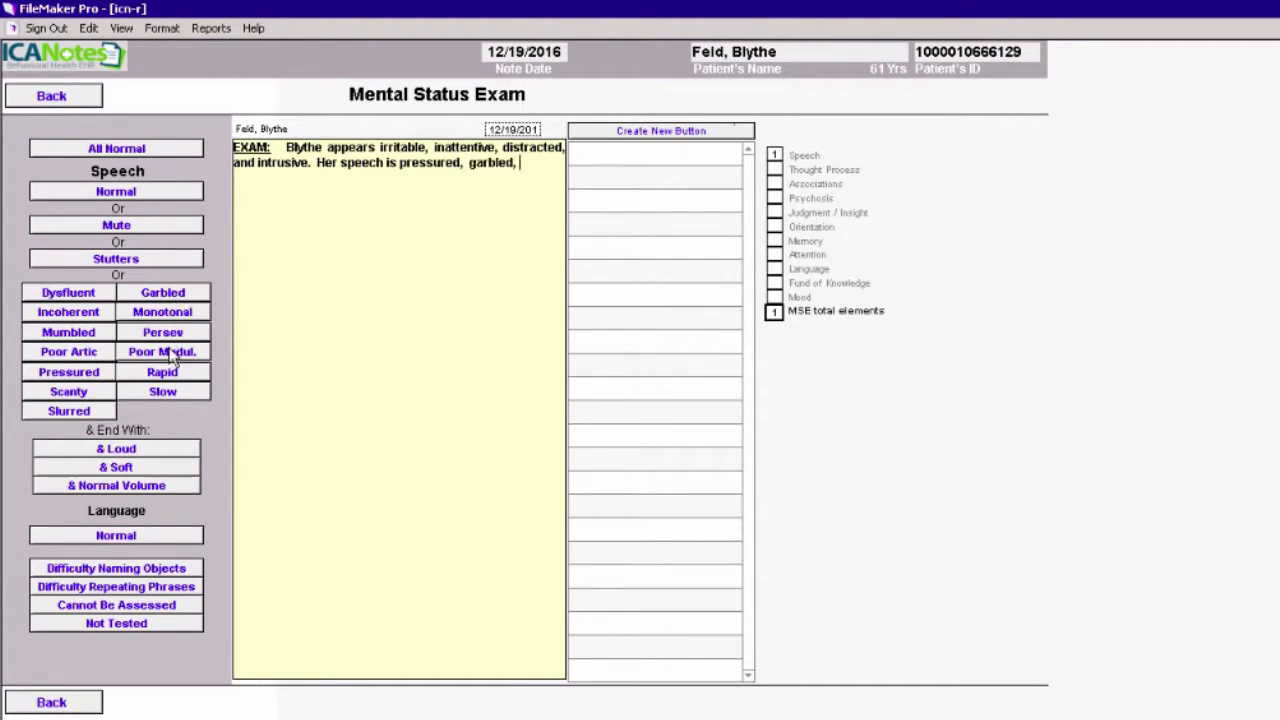
{"action": "left_click", "coordinate": [170, 353]}
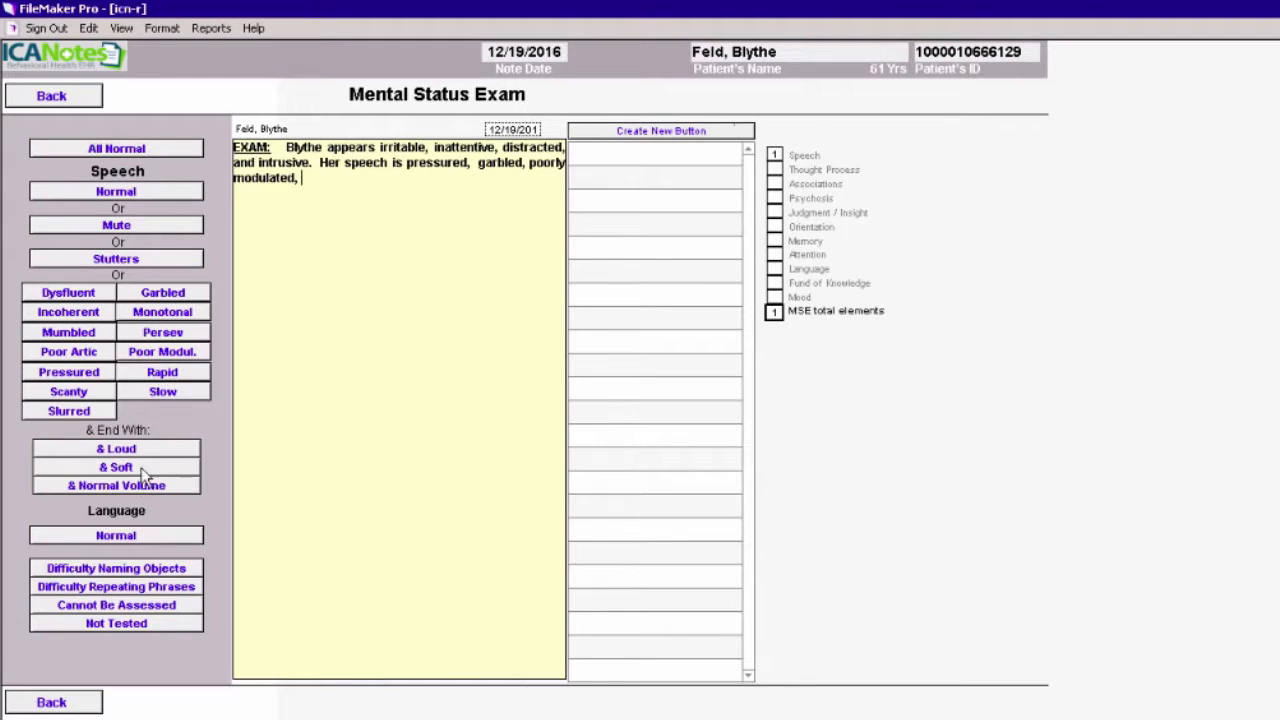
{"action": "left_click", "coordinate": [130, 450]}
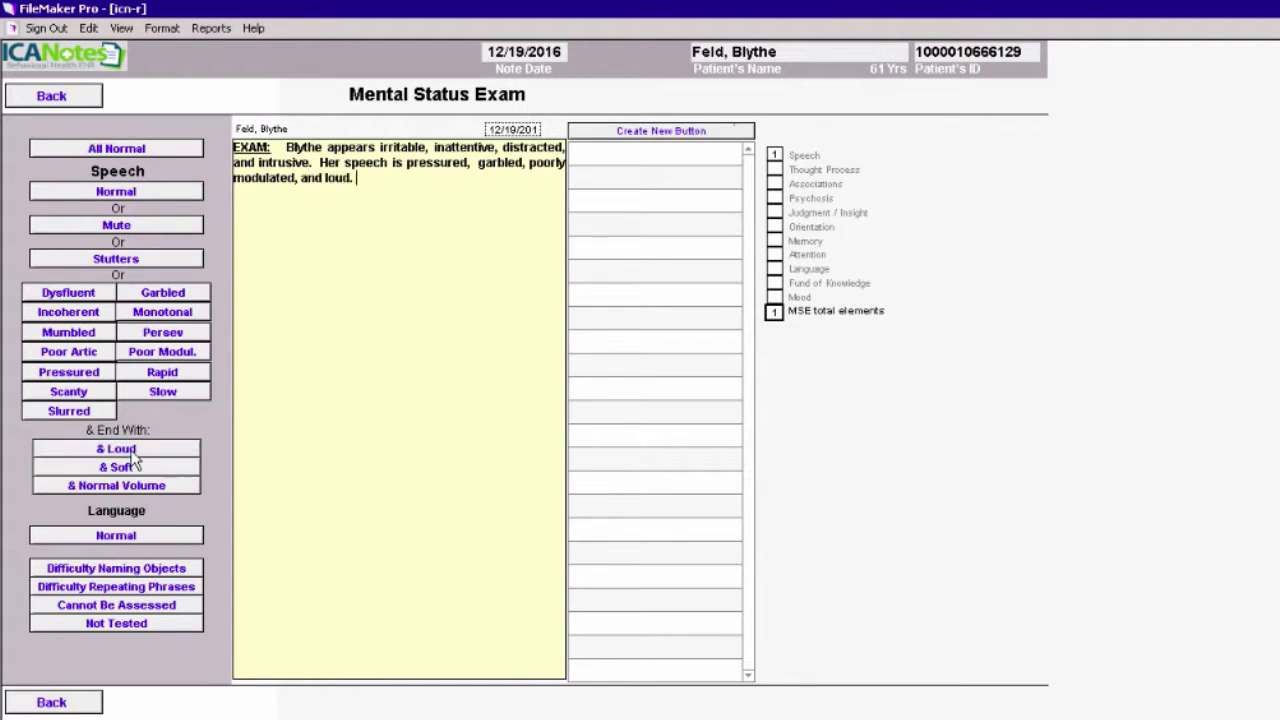
{"action": "left_click", "coordinate": [127, 540]}
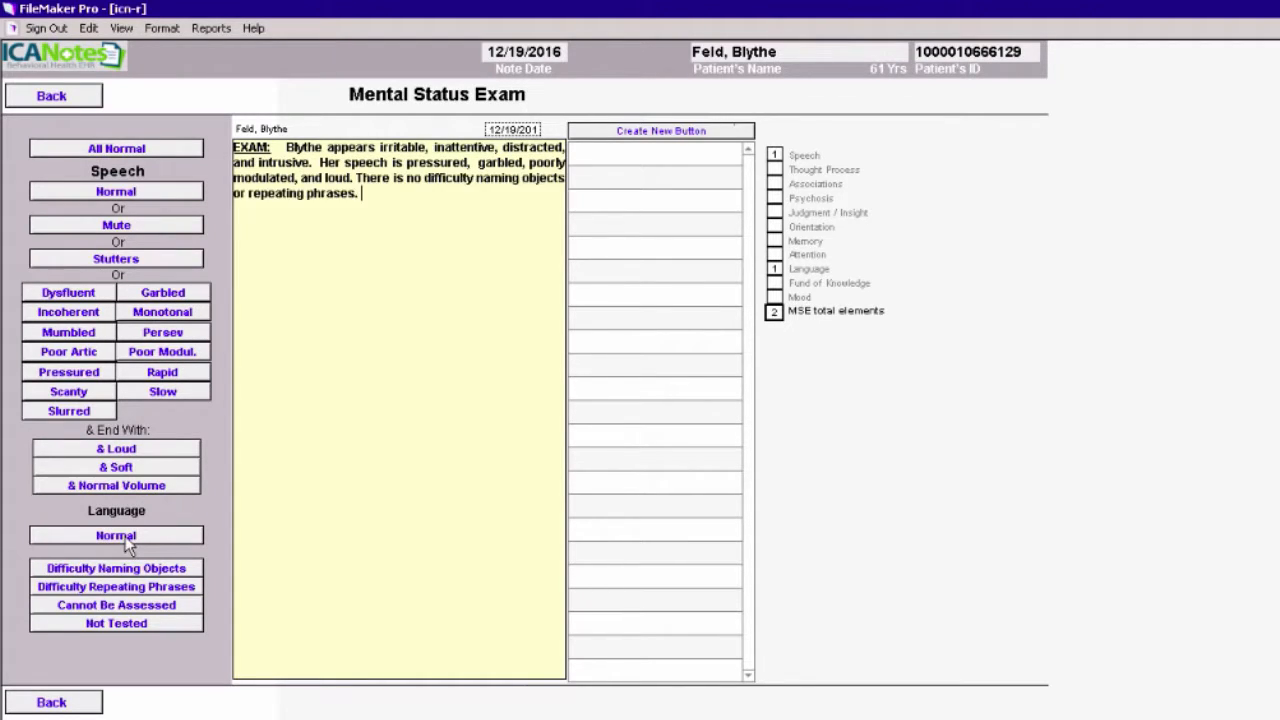
- Record an elevated mood with severe manic signs: distractible, irritable, labile, pressured speech, and tangential thinking
{"action": "left_click", "coordinate": [80, 97]}
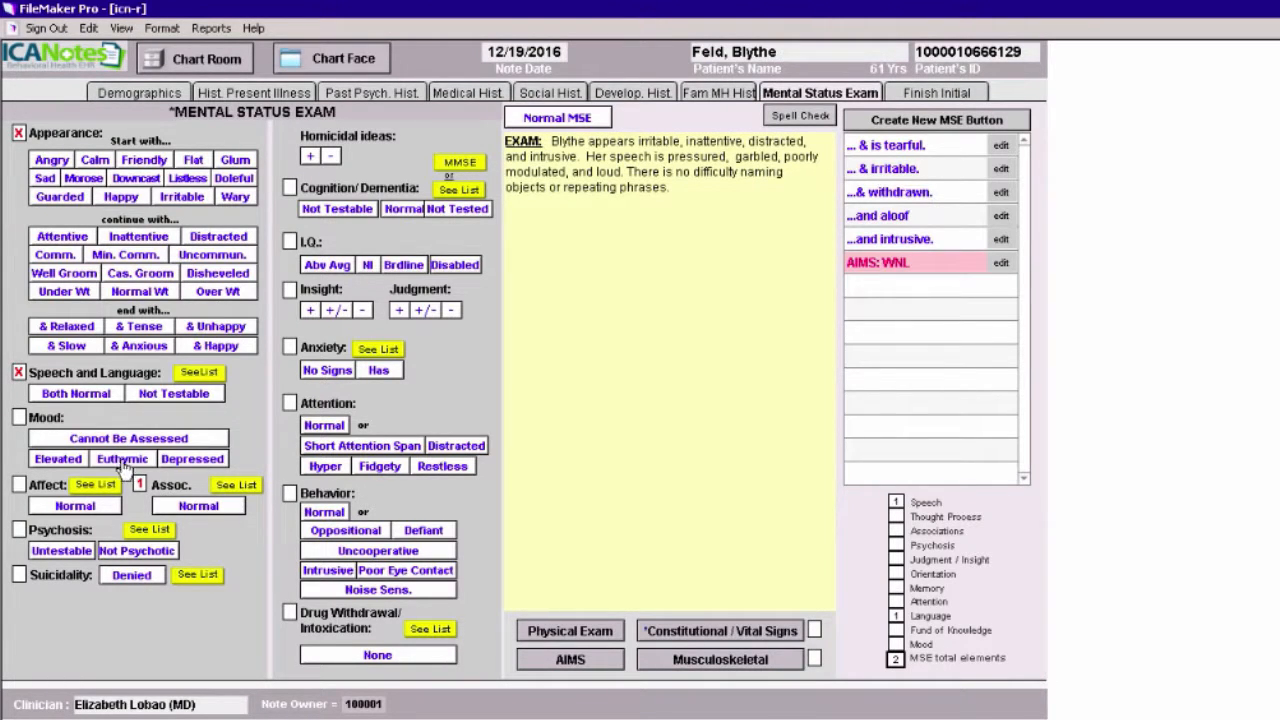
{"action": "left_click", "coordinate": [60, 460]}
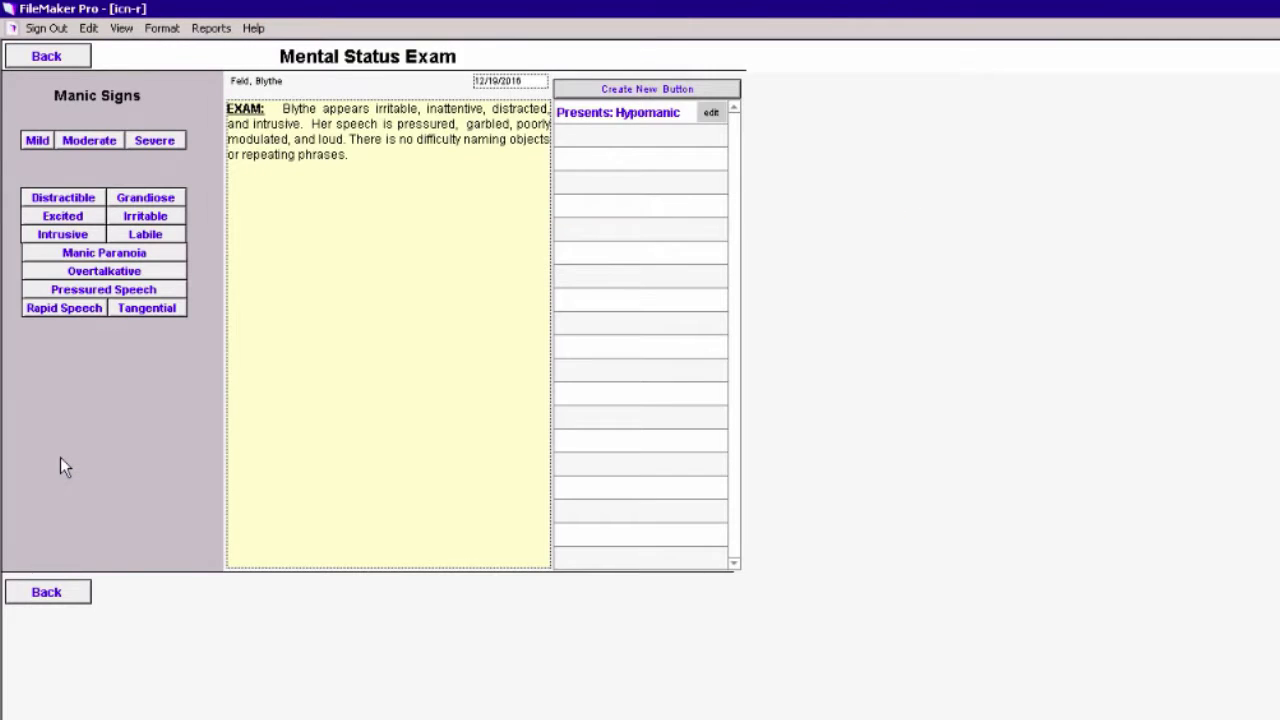
{"action": "left_click", "coordinate": [145, 144]}
{"action": "left_click", "coordinate": [72, 204]}
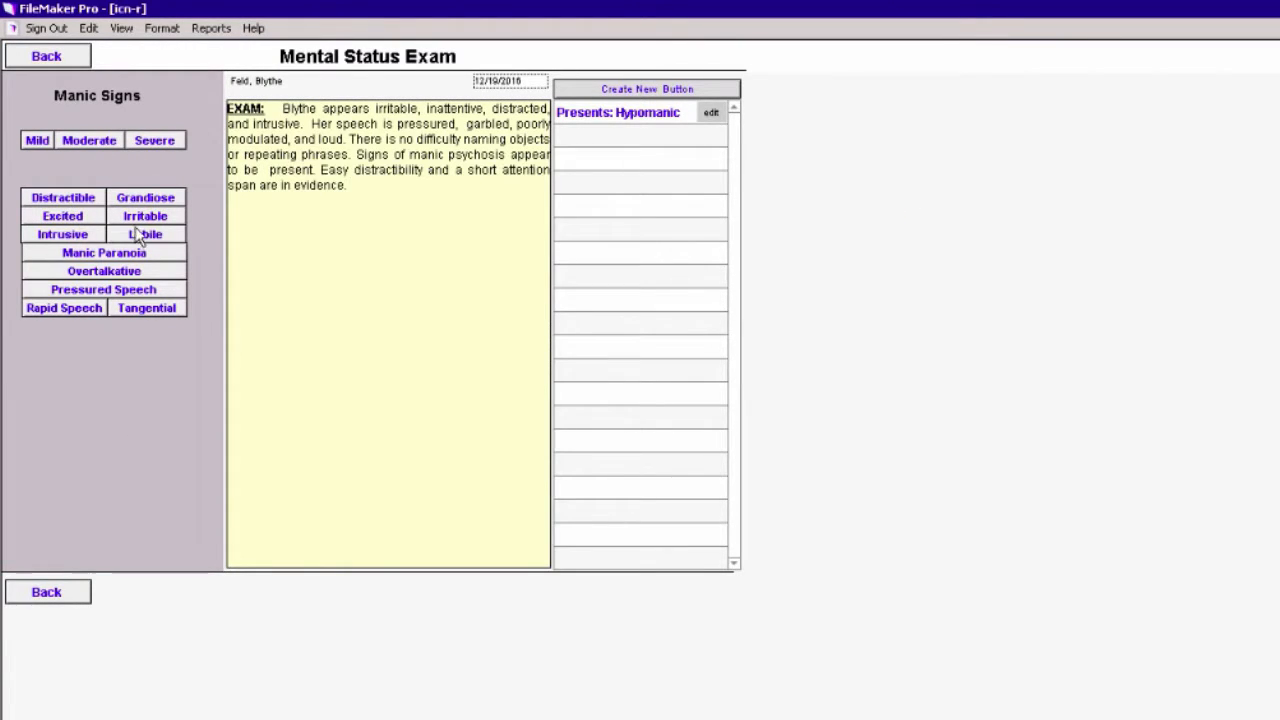
{"action": "left_click", "coordinate": [142, 220]}
{"action": "left_click", "coordinate": [140, 234]}
{"action": "left_click", "coordinate": [108, 289]}
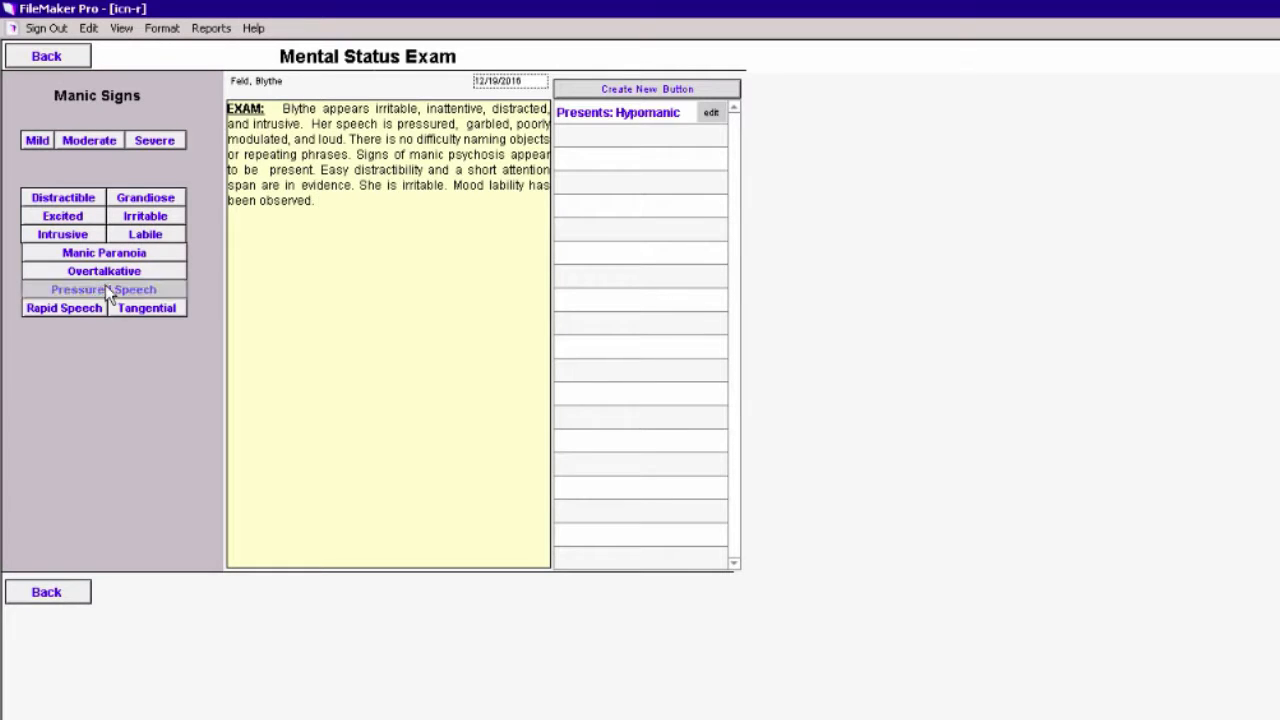
{"action": "left_click", "coordinate": [149, 312]}
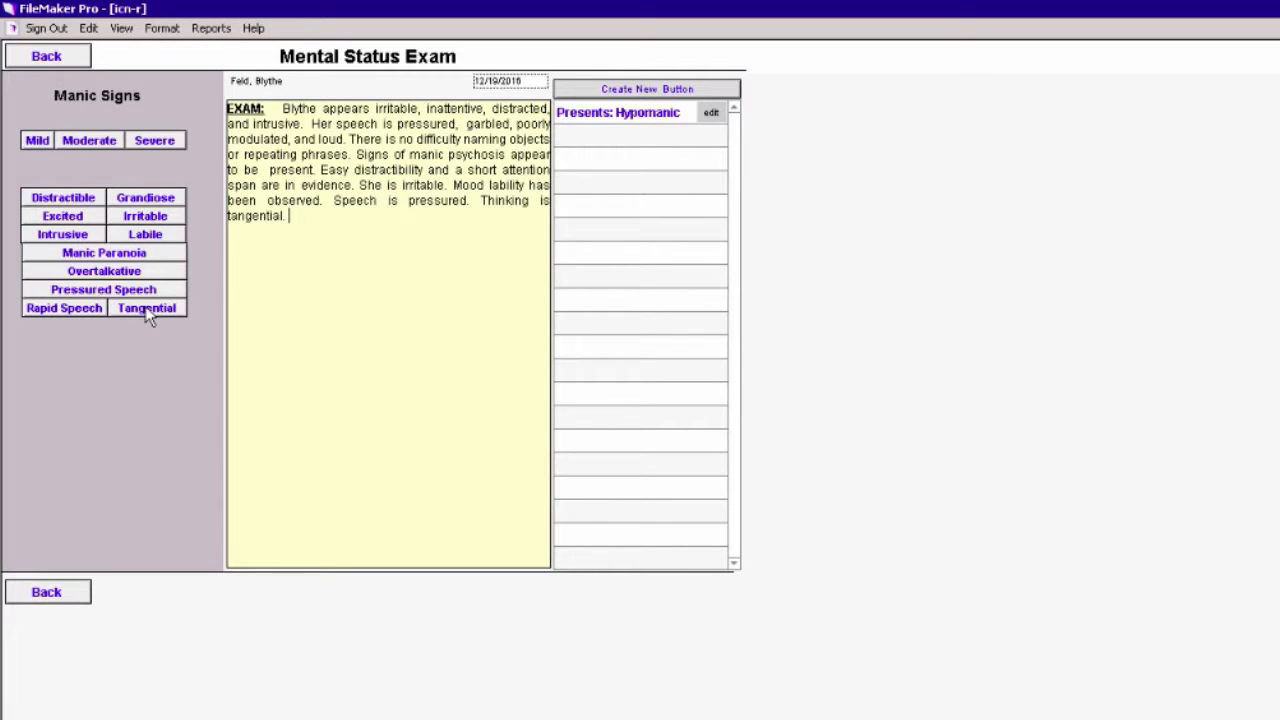
{"action": "left_click", "coordinate": [66, 594]}
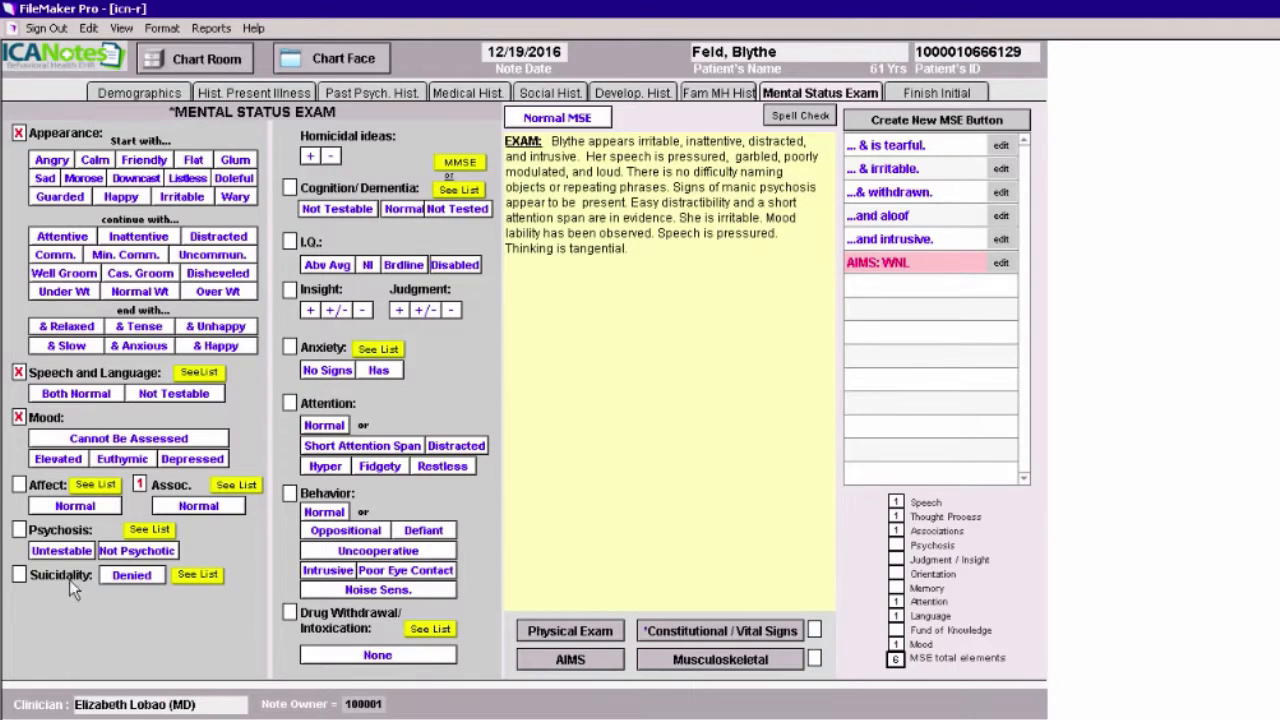
- Record the patient's affect as showing inappropriate smiles and inappropriate laughter
{"action": "left_click", "coordinate": [95, 486]}
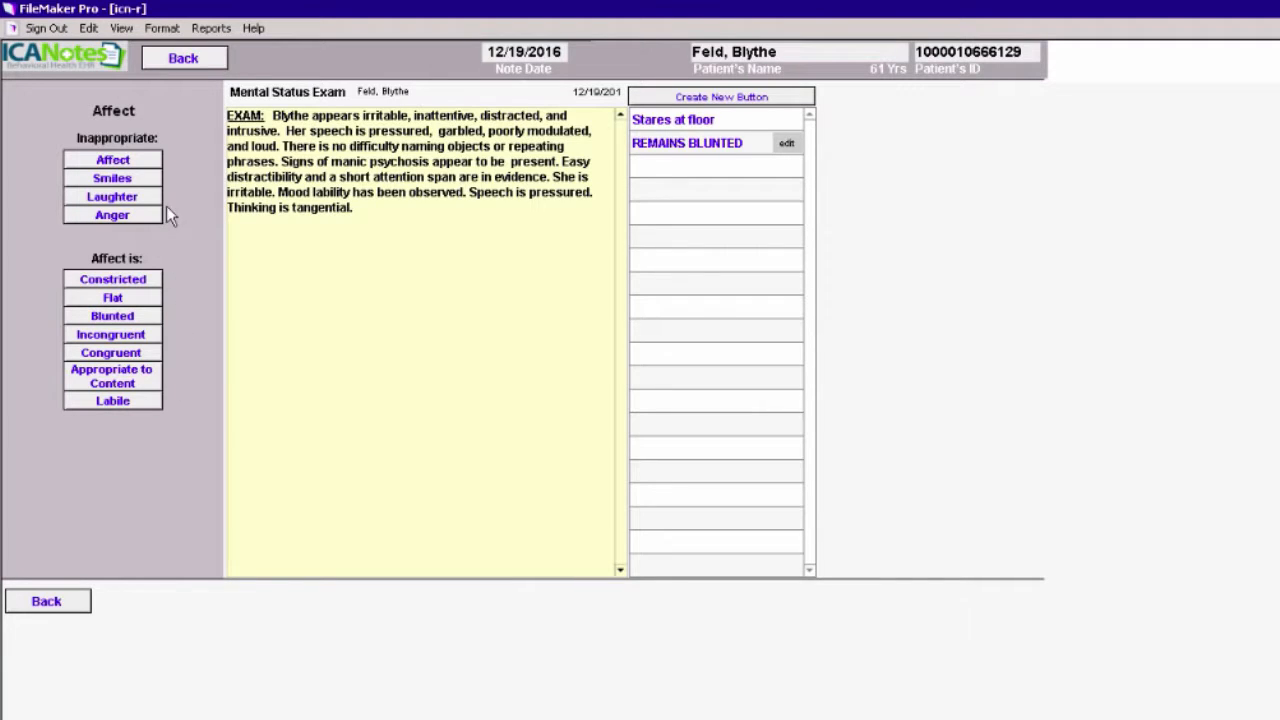
{"action": "left_click", "coordinate": [112, 196]}
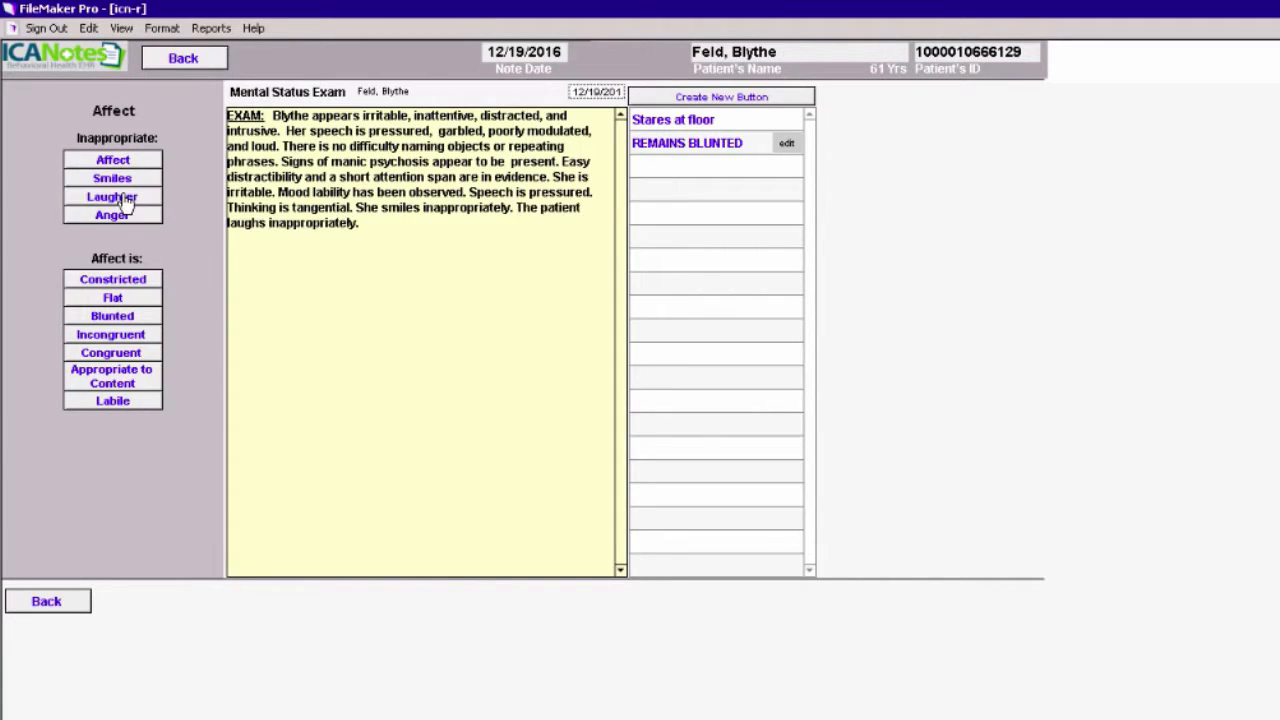
{"action": "left_click", "coordinate": [200, 58]}
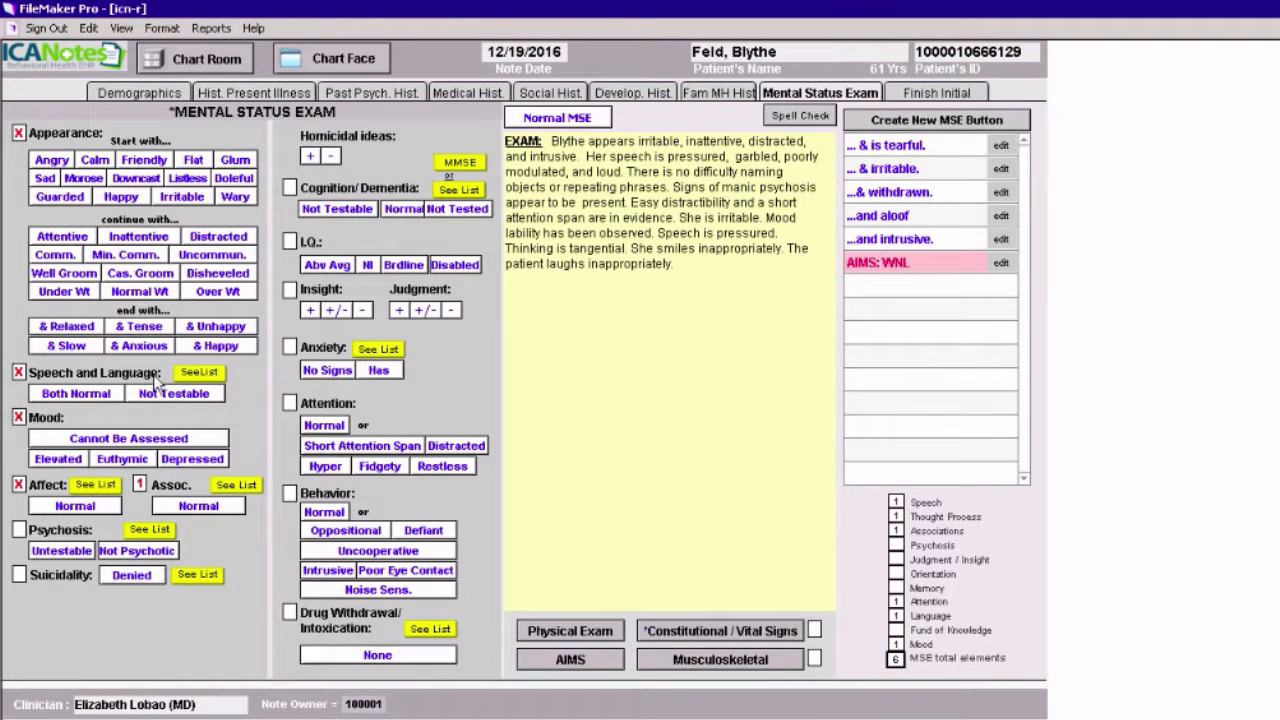
- Mark the patient's associations as normal and the psychosis finding as Not Psychotic
{"action": "left_click", "coordinate": [213, 508]}
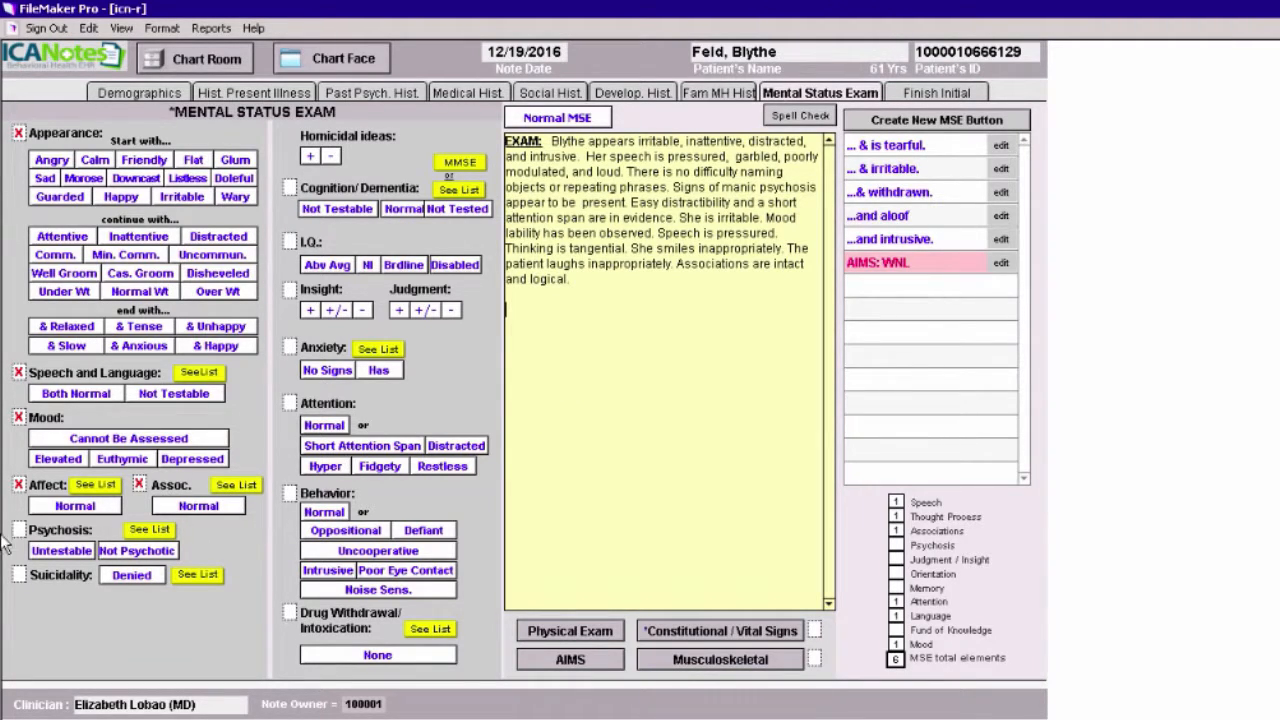
{"action": "left_click", "coordinate": [139, 551]}
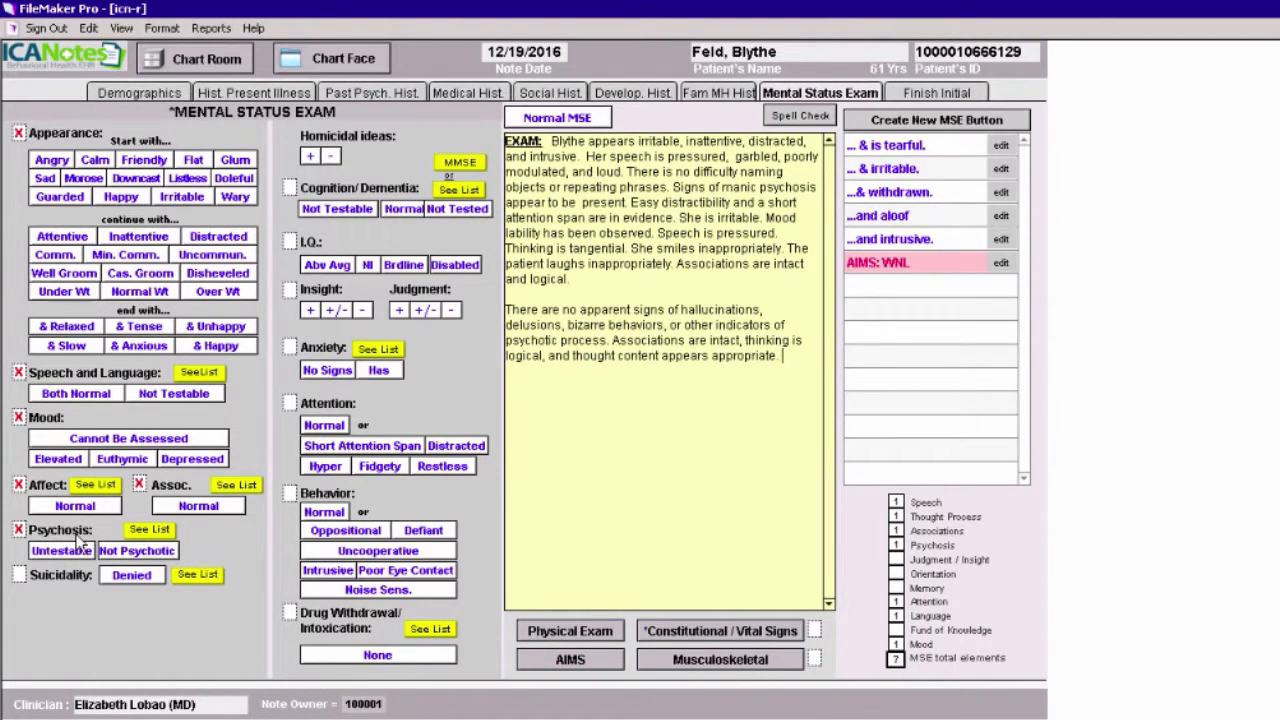
- Try the custom "In the background" hallucination phrase from the psychotic signs list, and delete its sentence from the exam note
{"action": "left_click", "coordinate": [149, 532]}
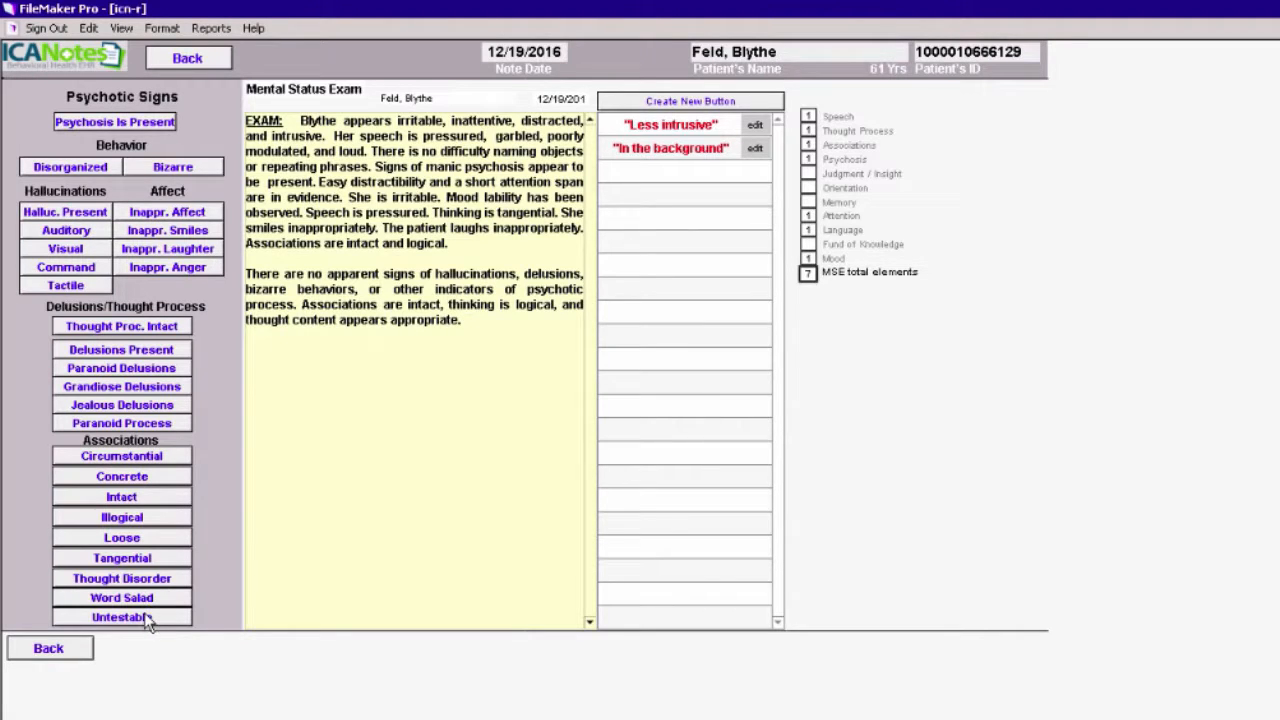
{"action": "left_click", "coordinate": [470, 318]}
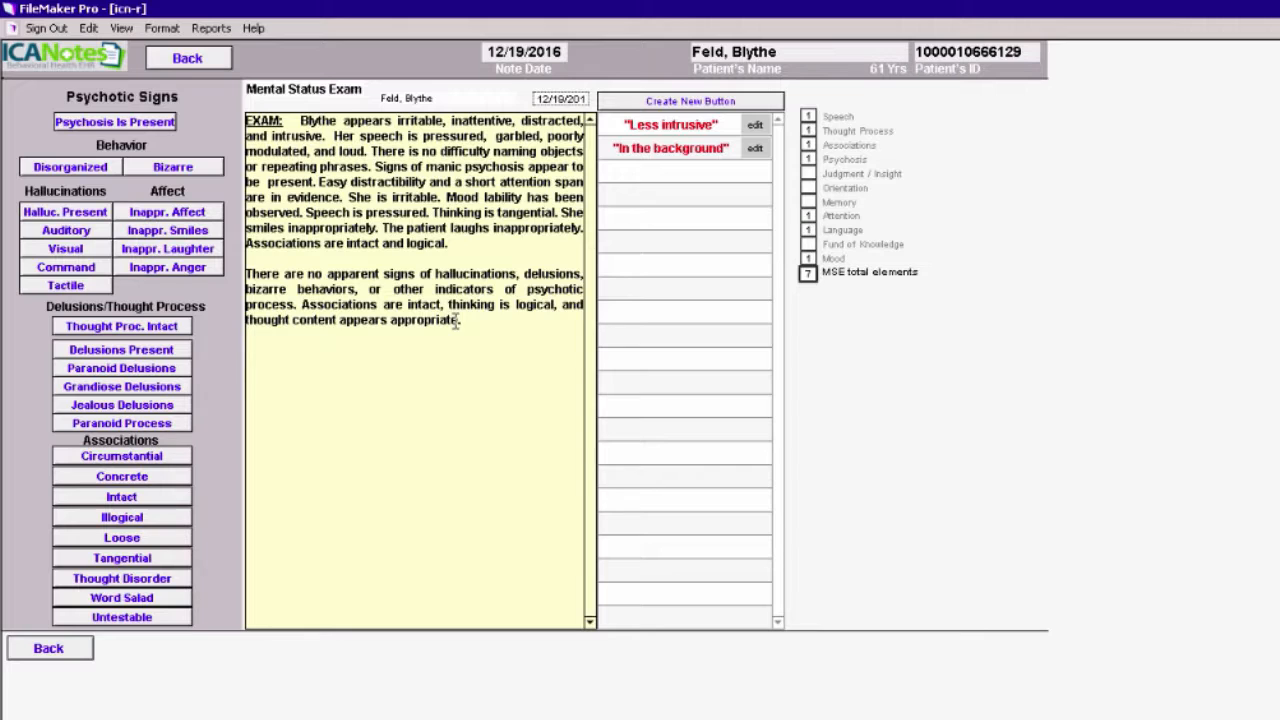
{"action": "left_click", "coordinate": [671, 150]}
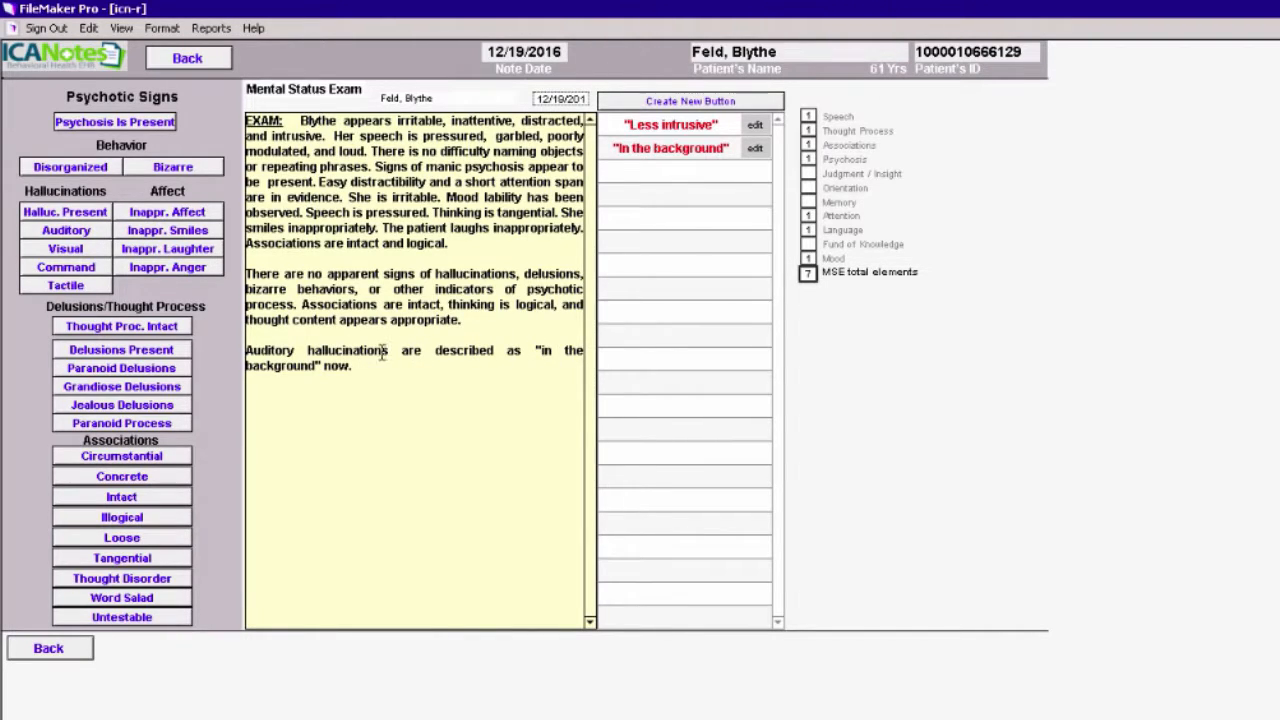
{"action": "left_click_drag", "start_coordinate": [367, 368], "coordinate": [237, 347]}
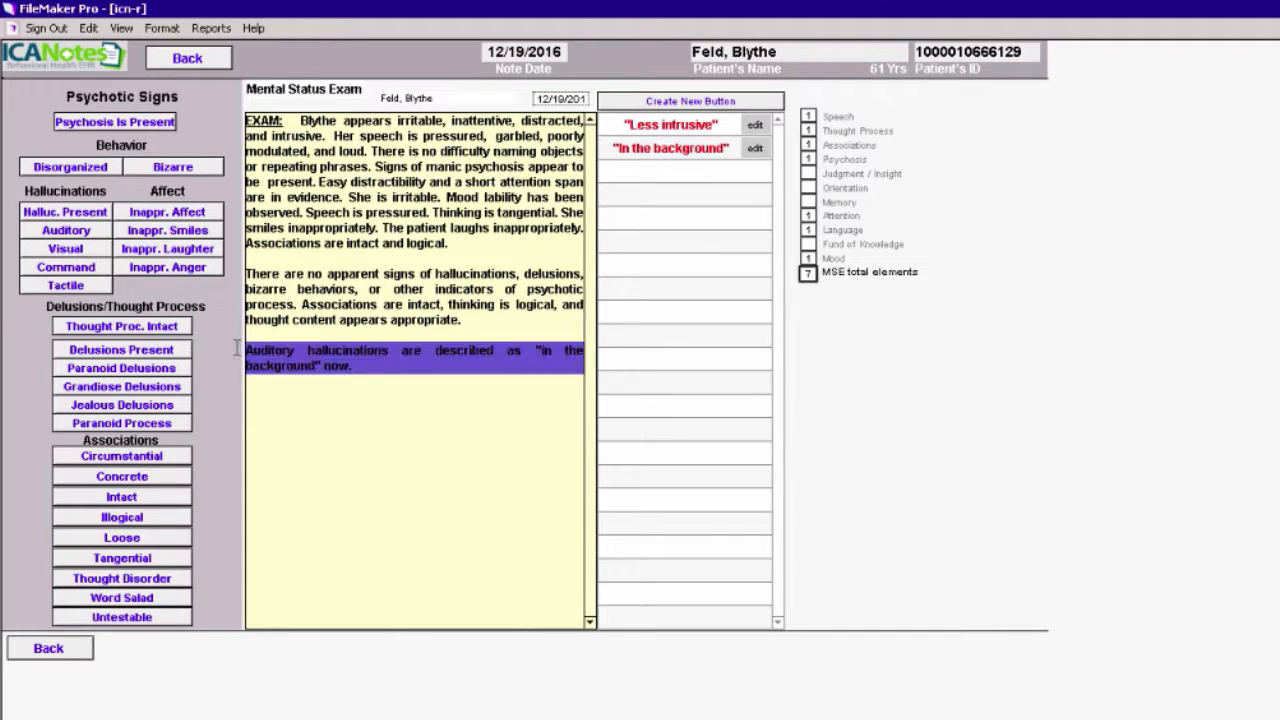
{"action": "key", "text": "BackSpace"}
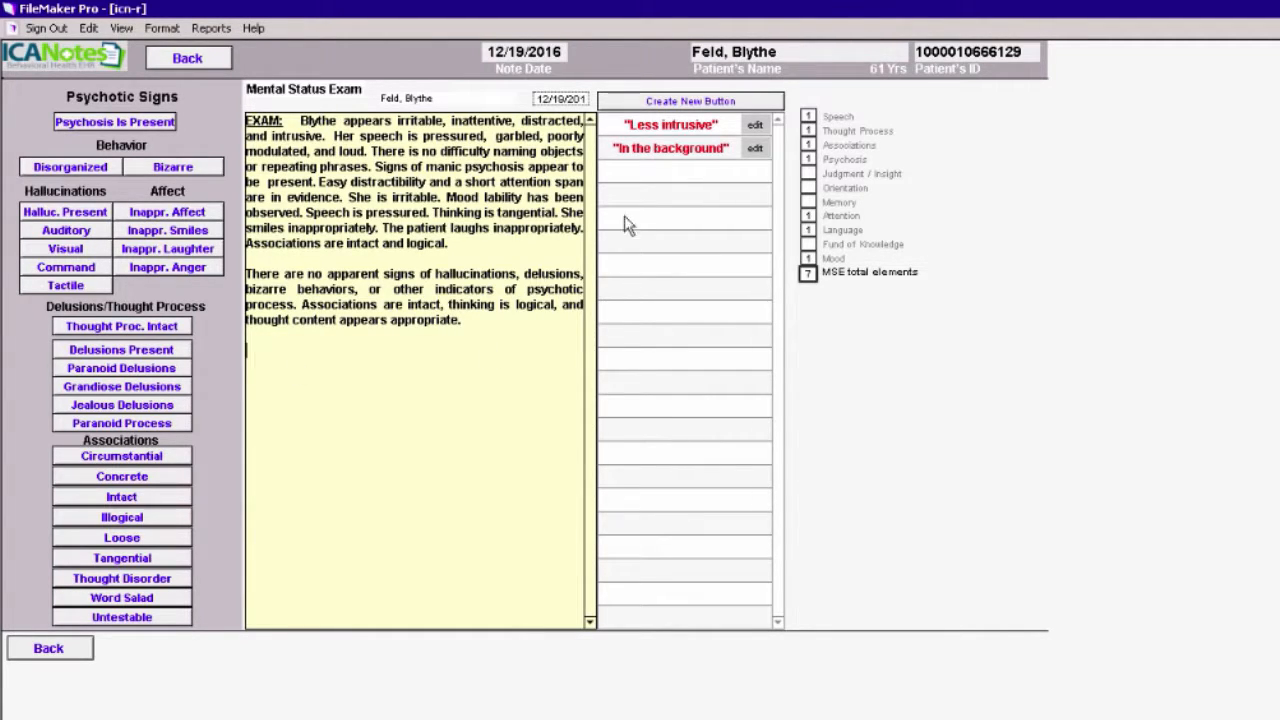
{"action": "left_click", "coordinate": [190, 59]}
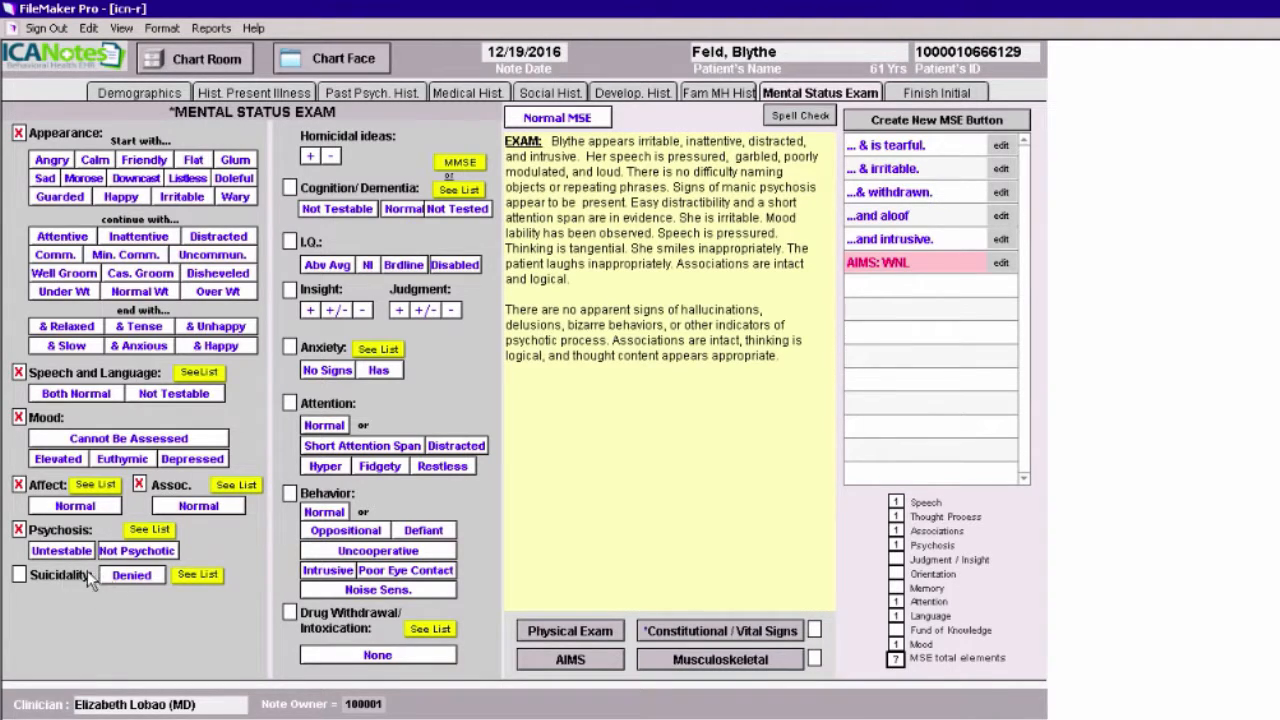
- Record suicidal ideas without intent and an unconvincing denial, and mark homicidal ideas as denied
{"action": "left_click", "coordinate": [190, 576]}
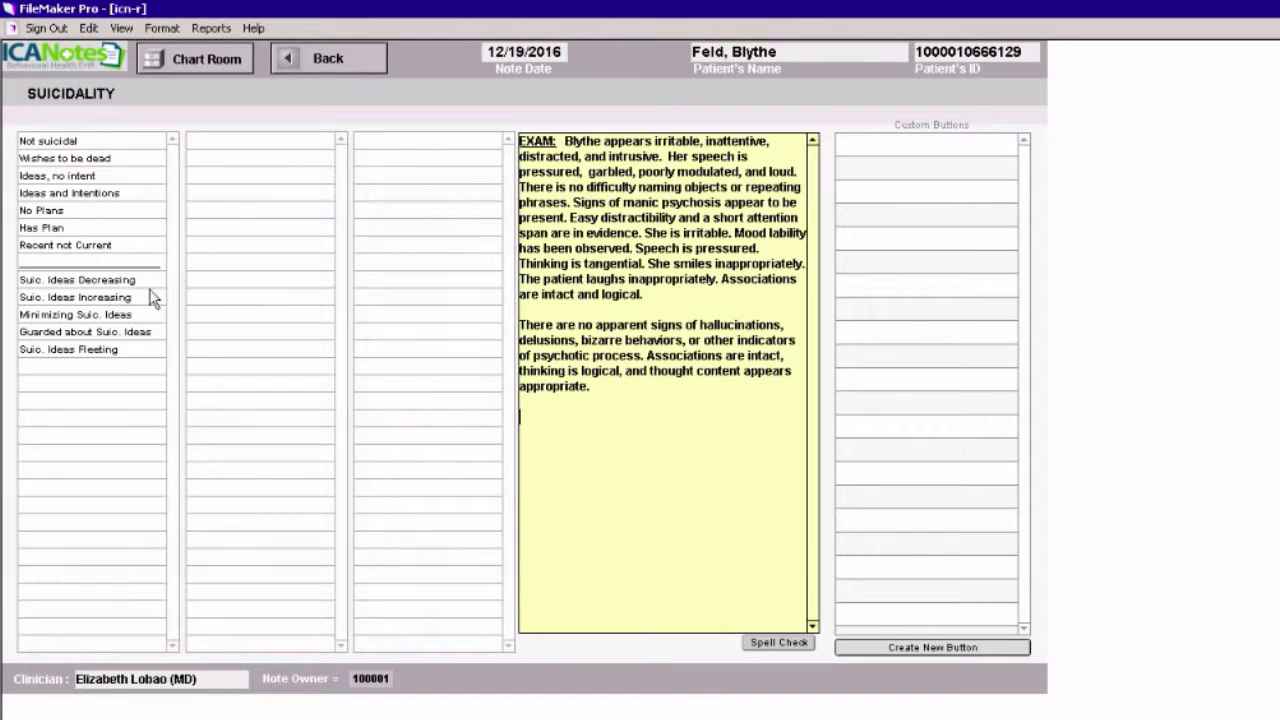
{"action": "left_click", "coordinate": [84, 177]}
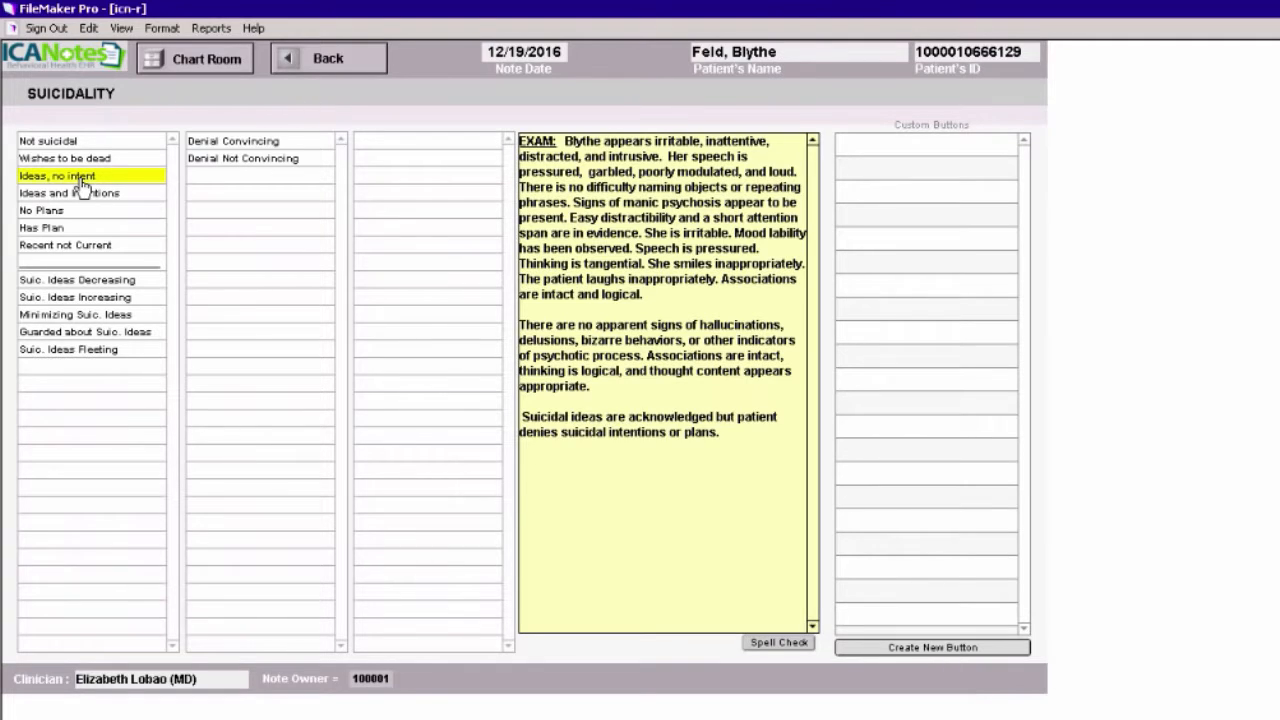
{"action": "left_click", "coordinate": [260, 163]}
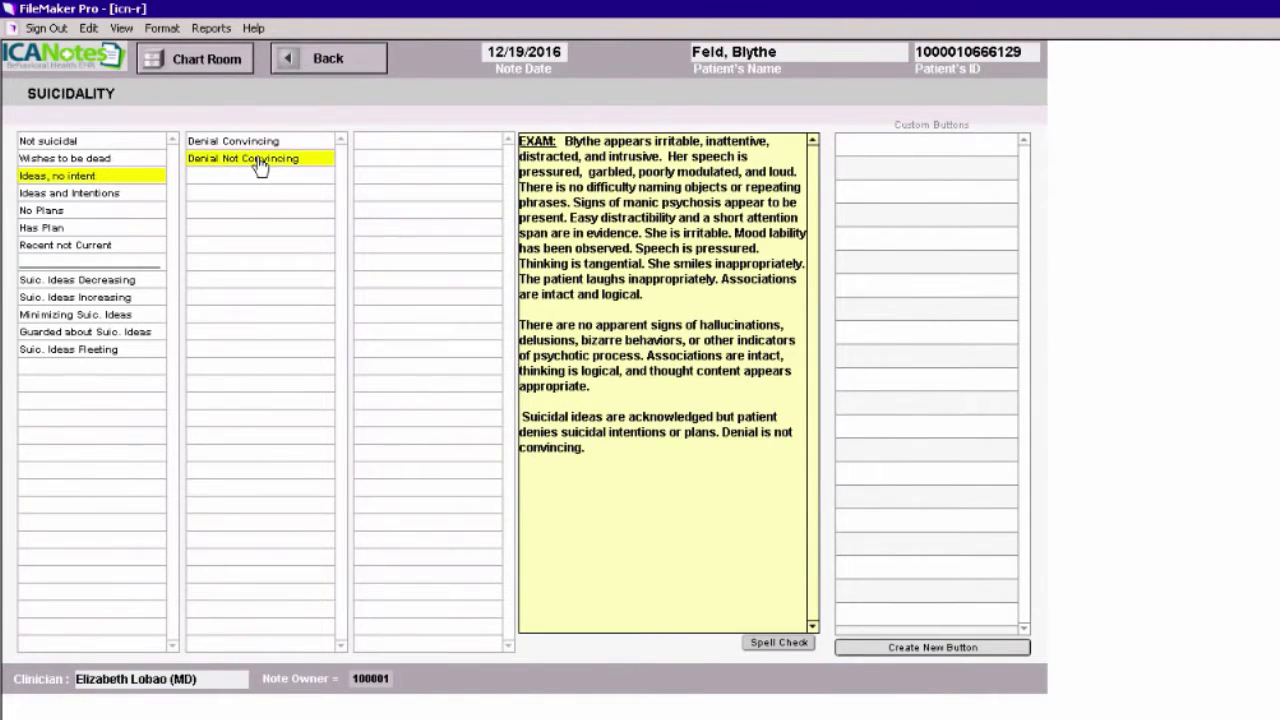
{"action": "left_click", "coordinate": [328, 64]}
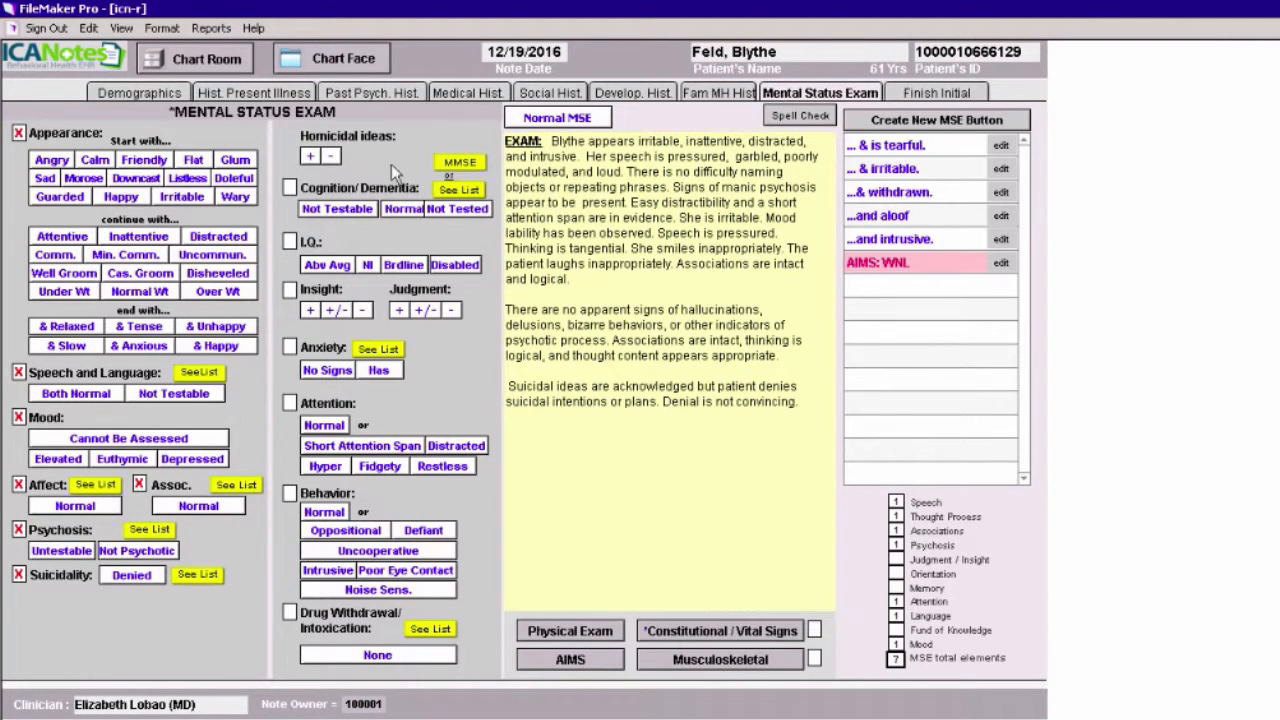
{"action": "left_click", "coordinate": [331, 156]}
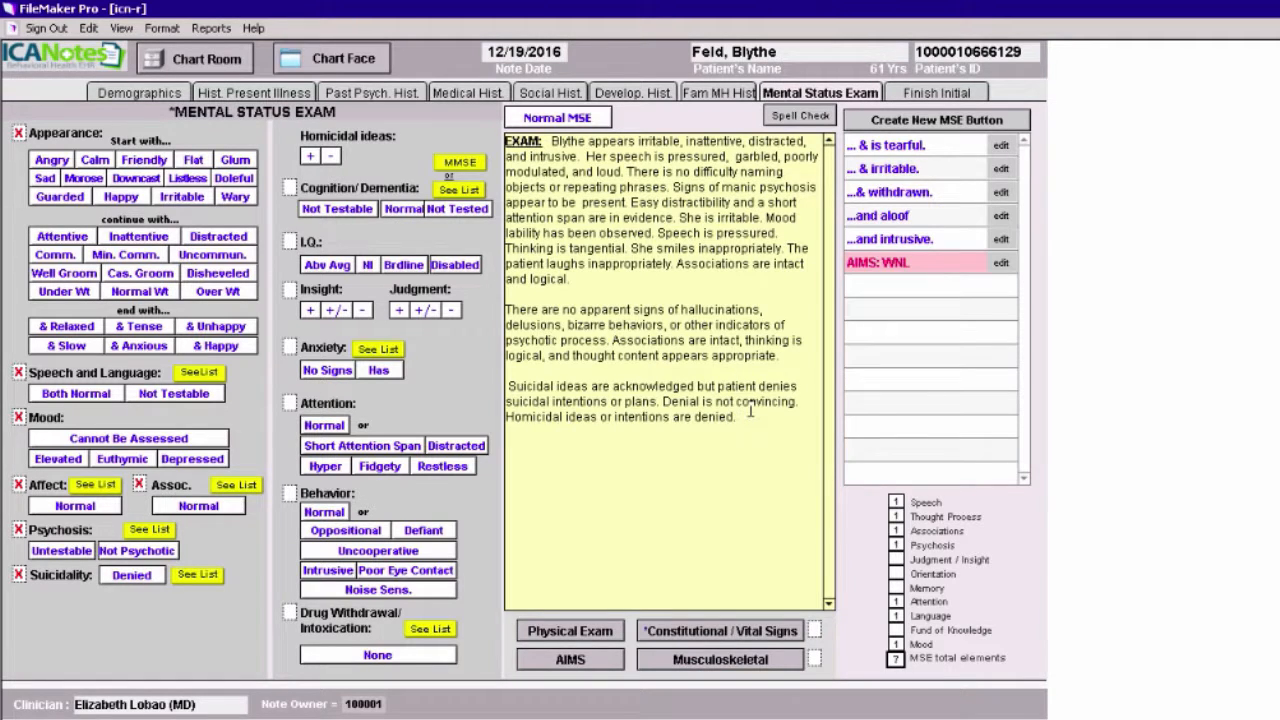
- Look through the MMSE and cognition/dementia options, and mark both cognition and I.Q. as normal
{"action": "left_click", "coordinate": [458, 166]}
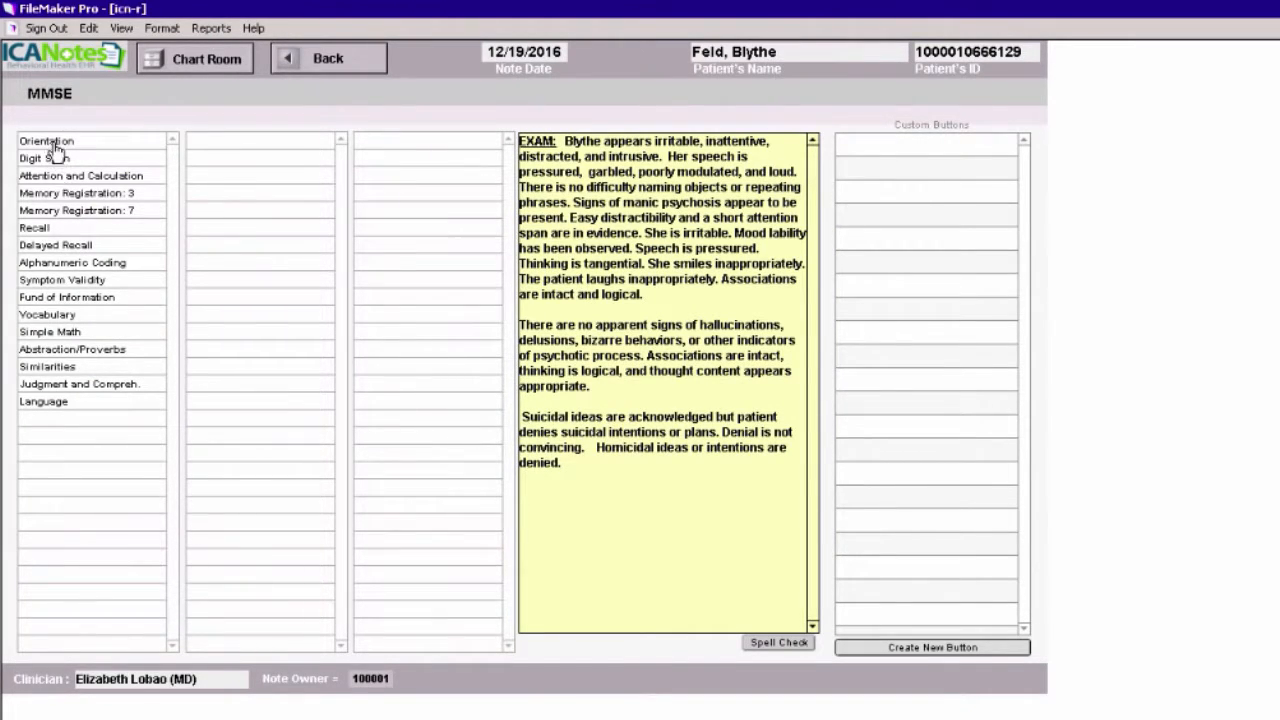
{"action": "left_click", "coordinate": [353, 60]}
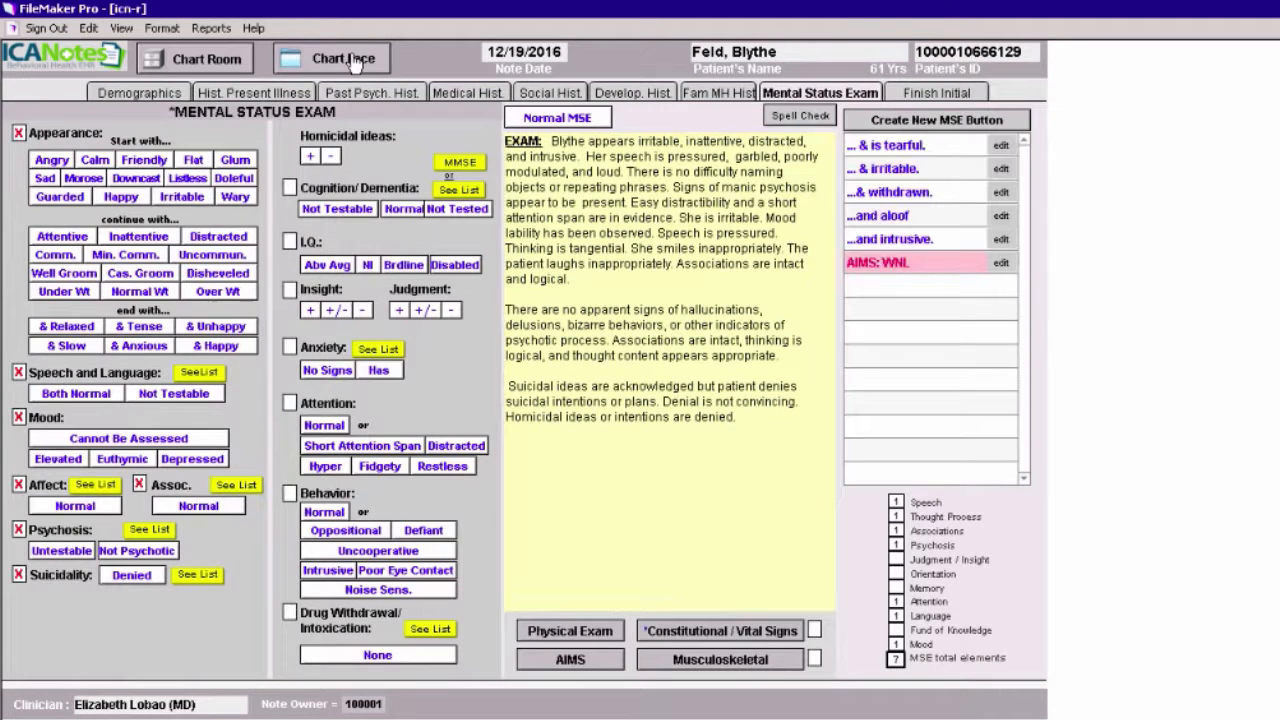
{"action": "left_click", "coordinate": [461, 191]}
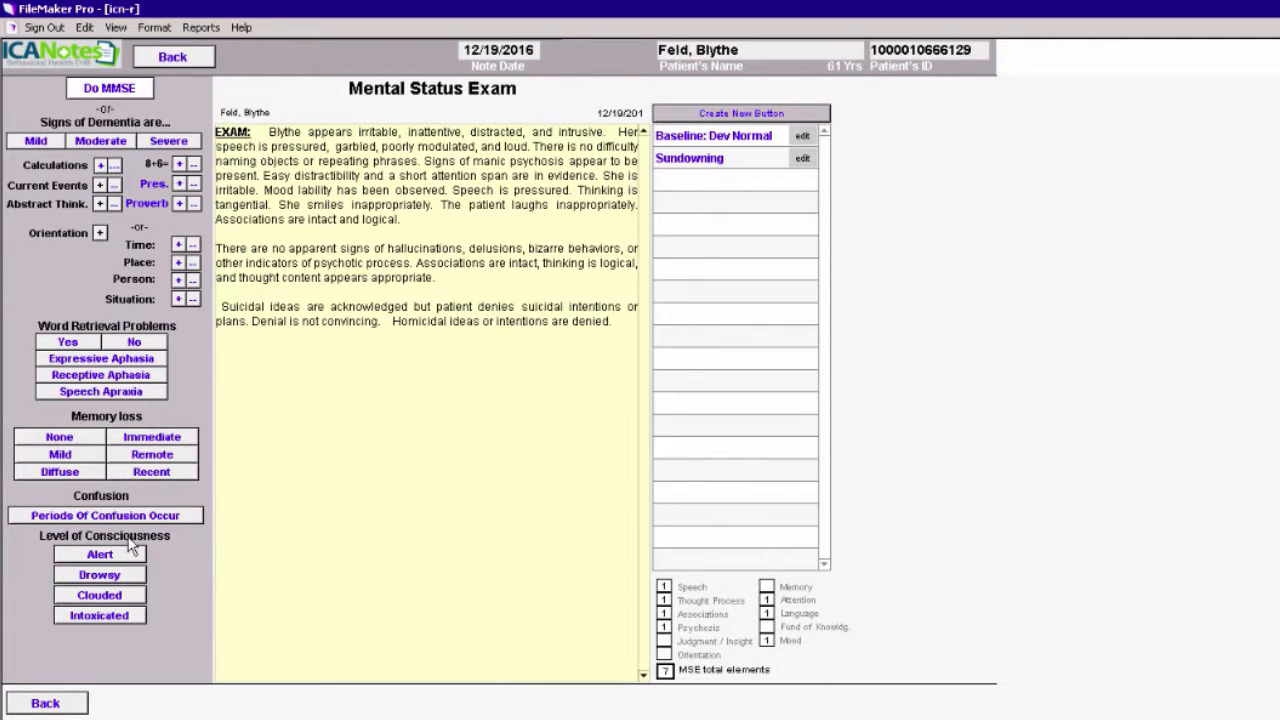
{"action": "left_click", "coordinate": [173, 57]}
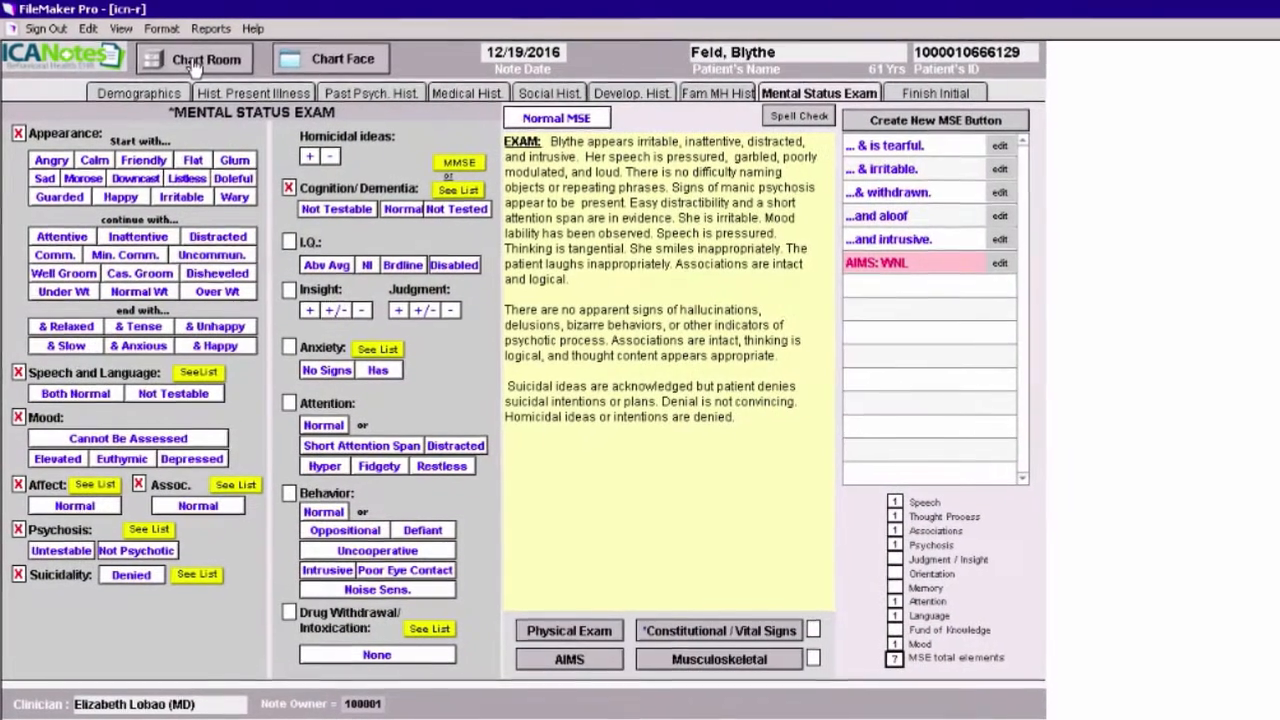
{"action": "left_click", "coordinate": [405, 212]}
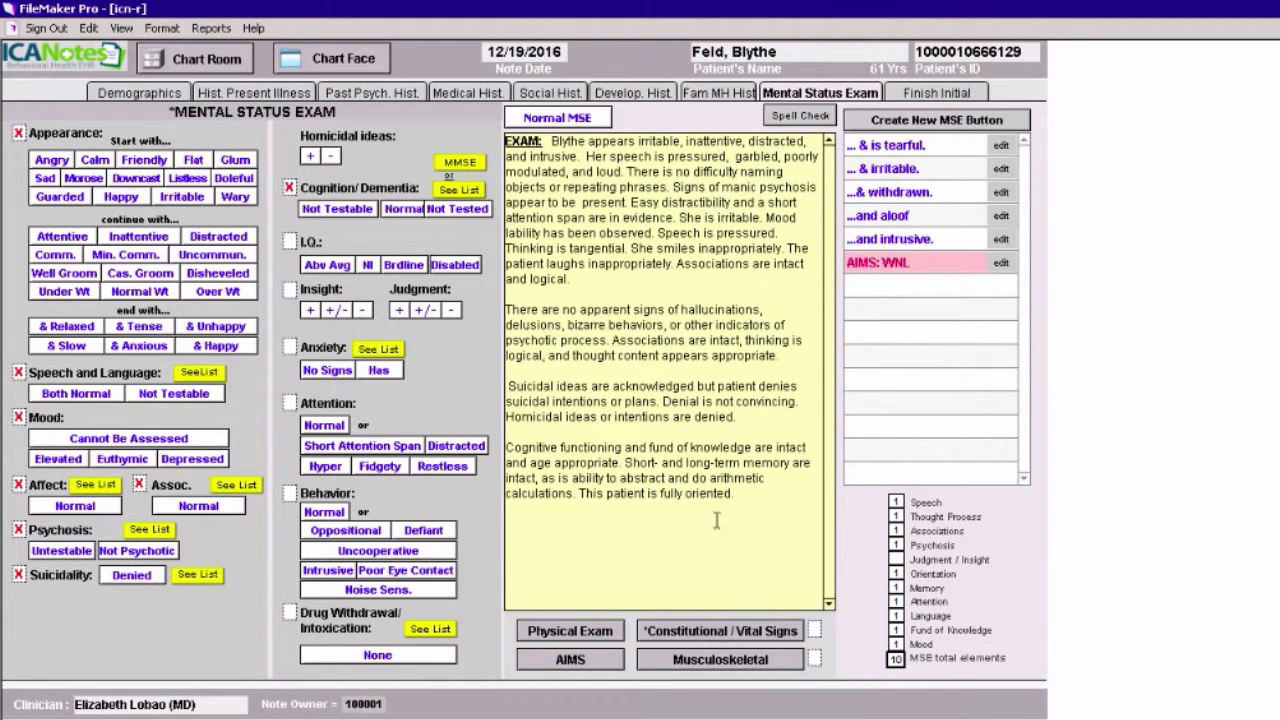
{"action": "left_click", "coordinate": [368, 266]}
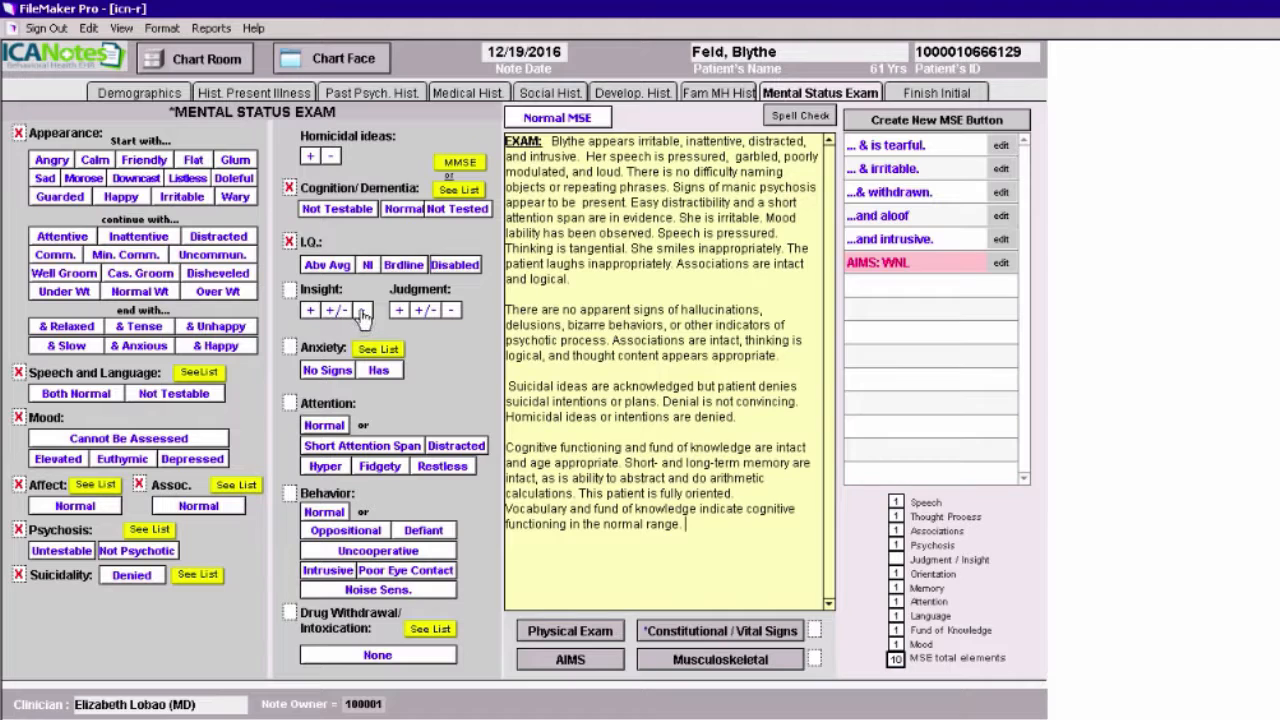
- Rate the patient's insight and judgment as poor, and record that signs of anxiety are present
{"action": "left_click", "coordinate": [362, 311]}
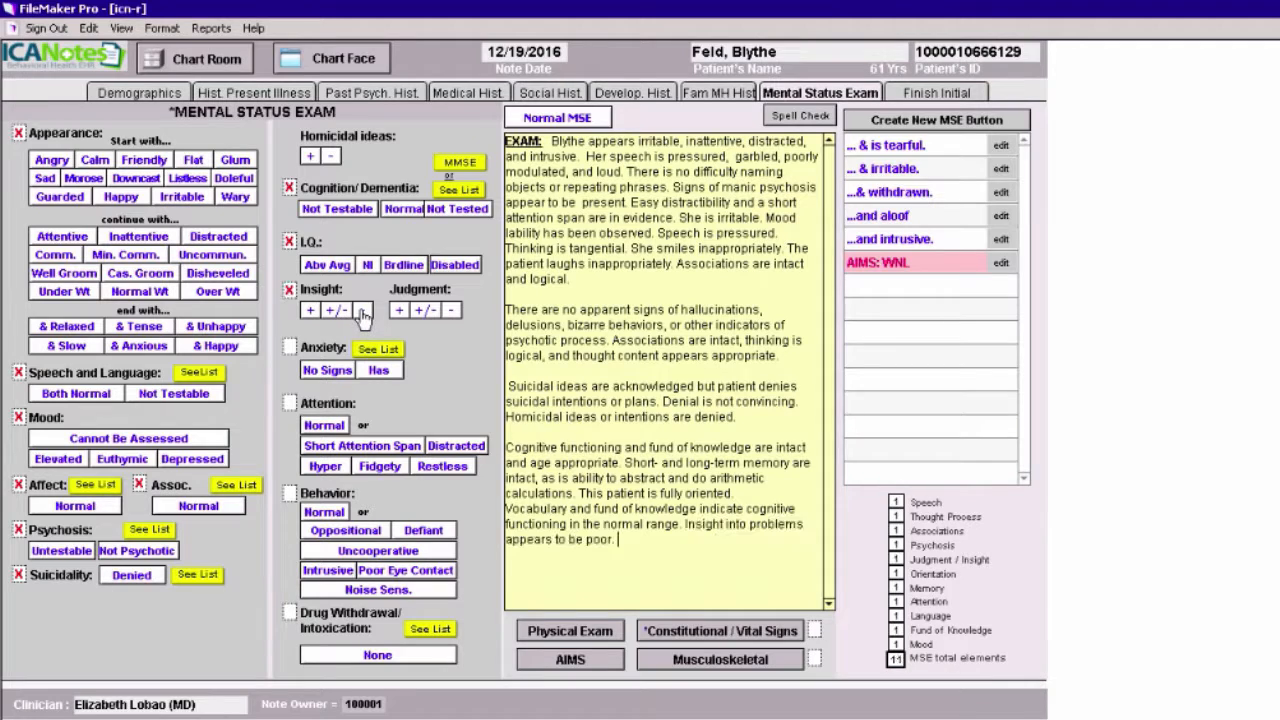
{"action": "left_click", "coordinate": [451, 310]}
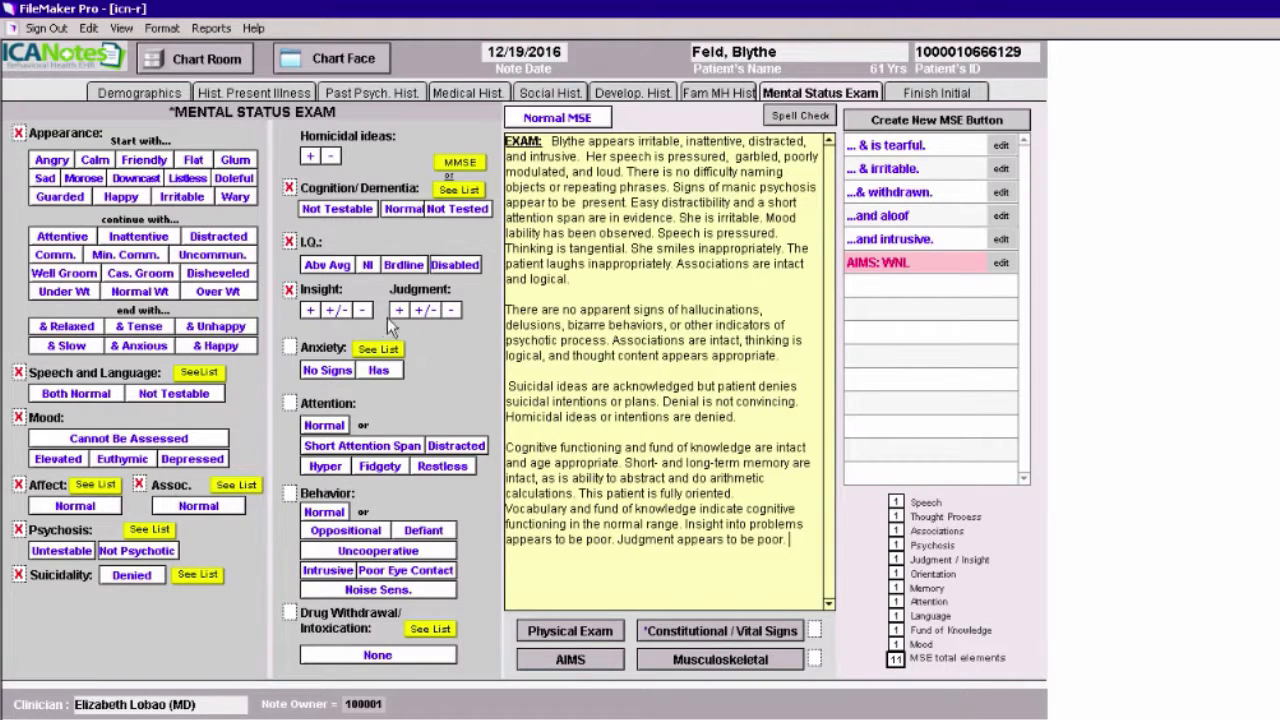
{"action": "left_click", "coordinate": [381, 371]}
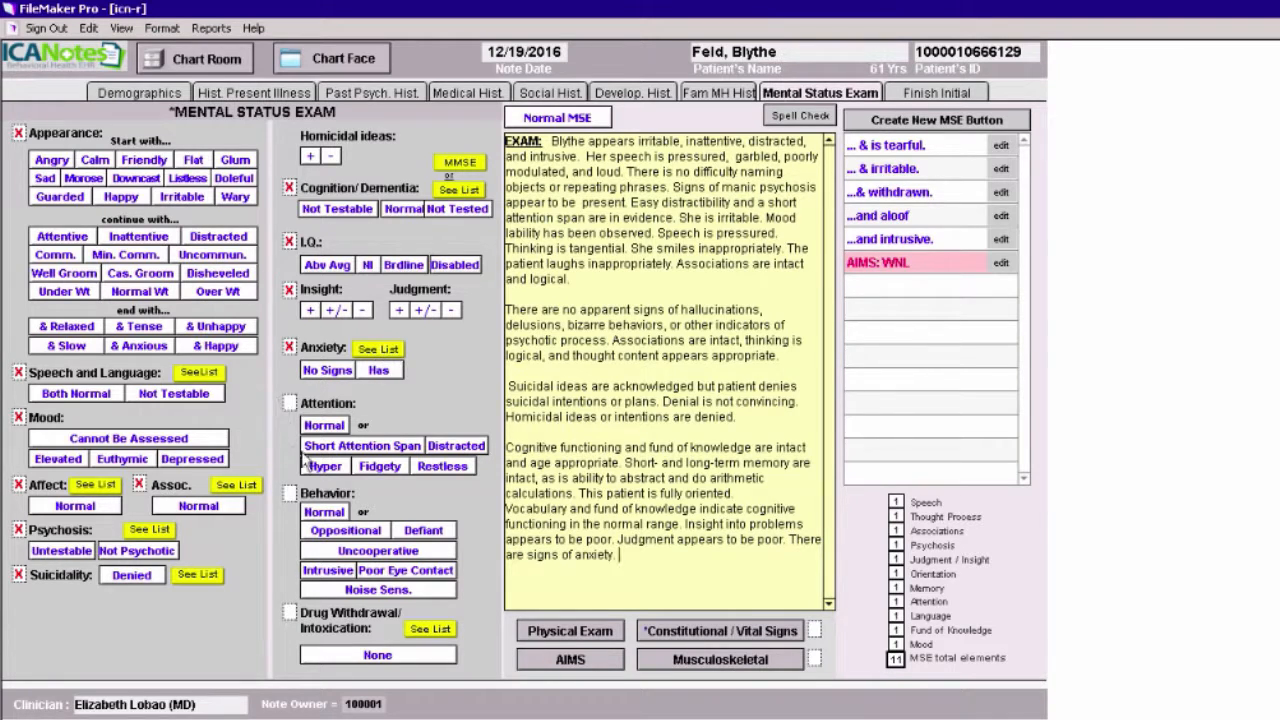
- Describe the patient's attention as short, distracted and hyperactive, and the behavior as intrusive
{"action": "left_click", "coordinate": [380, 451]}
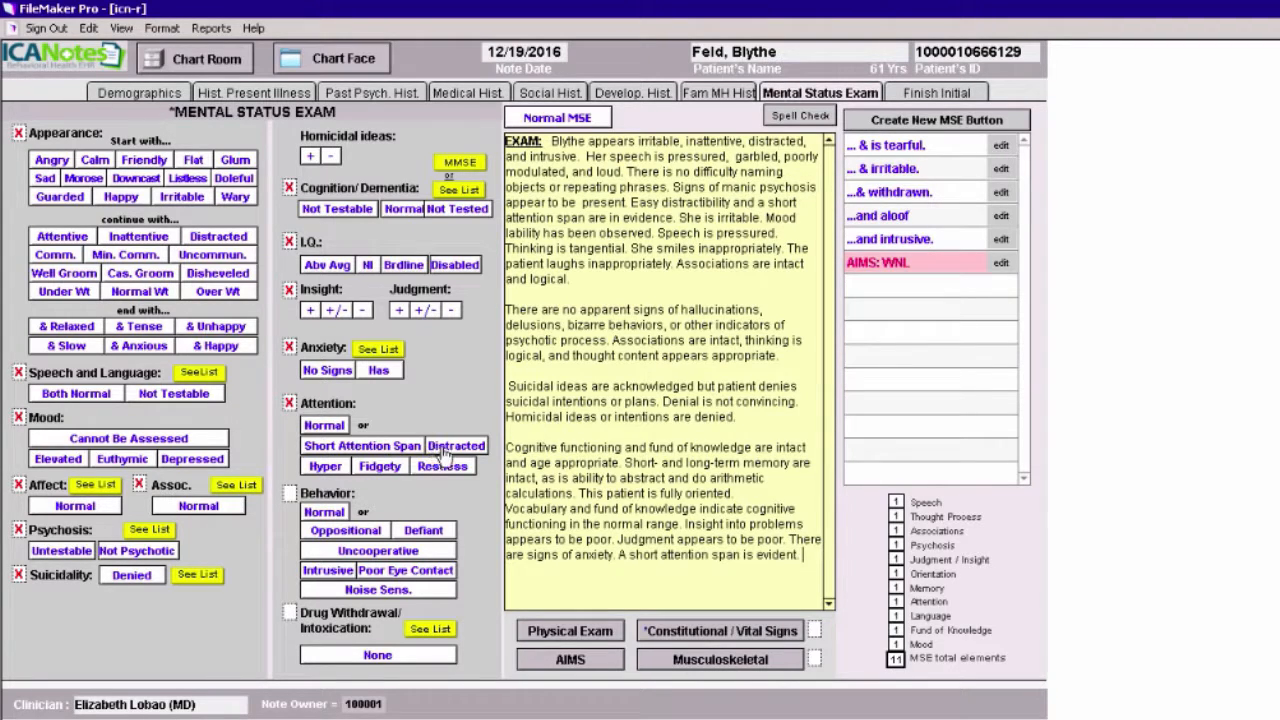
{"action": "left_click", "coordinate": [446, 450]}
{"action": "left_click", "coordinate": [339, 468]}
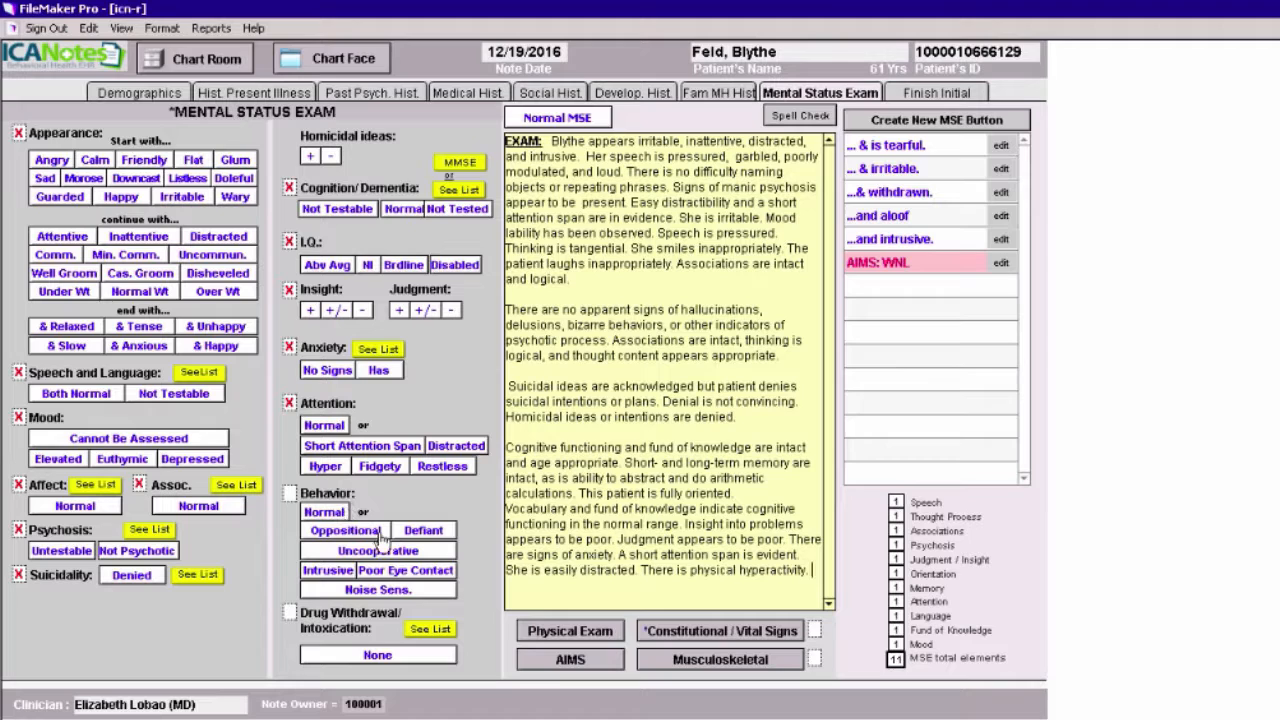
{"action": "left_click", "coordinate": [332, 570]}
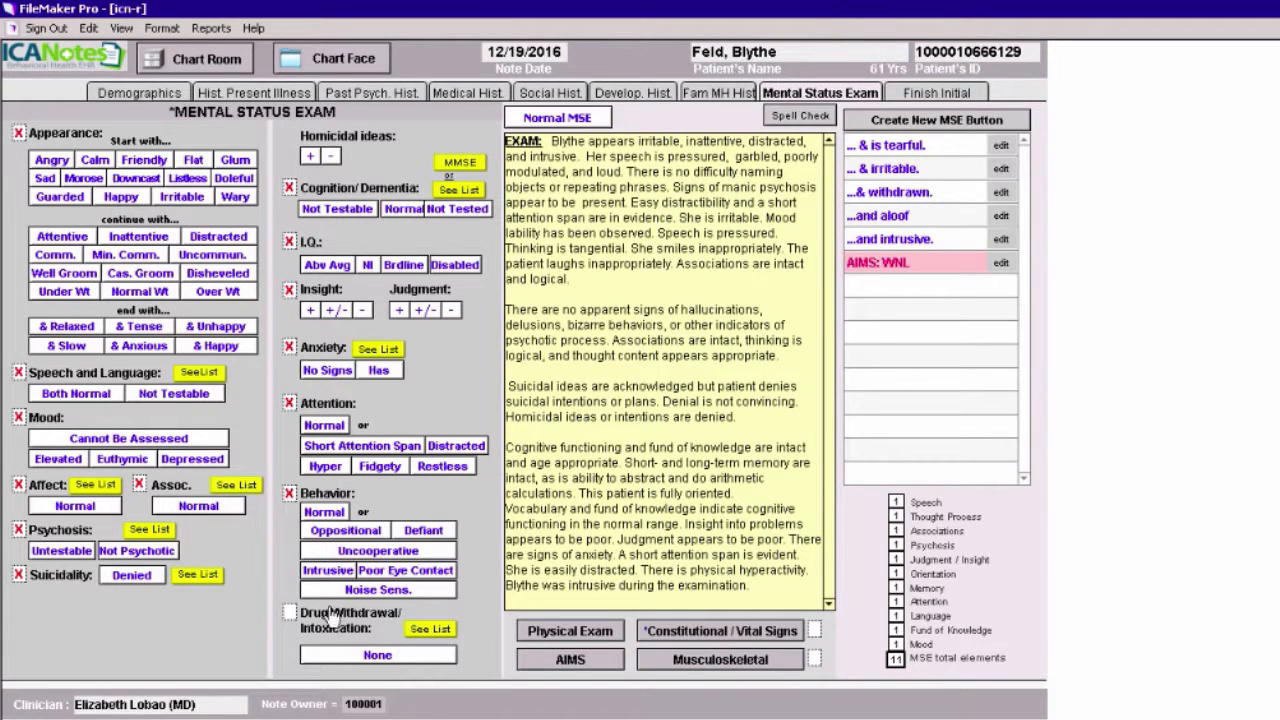
- Record signs of withdrawal, signs of intoxication and Delirium Tremens under drug withdrawal/intoxication
{"action": "left_click", "coordinate": [434, 631]}
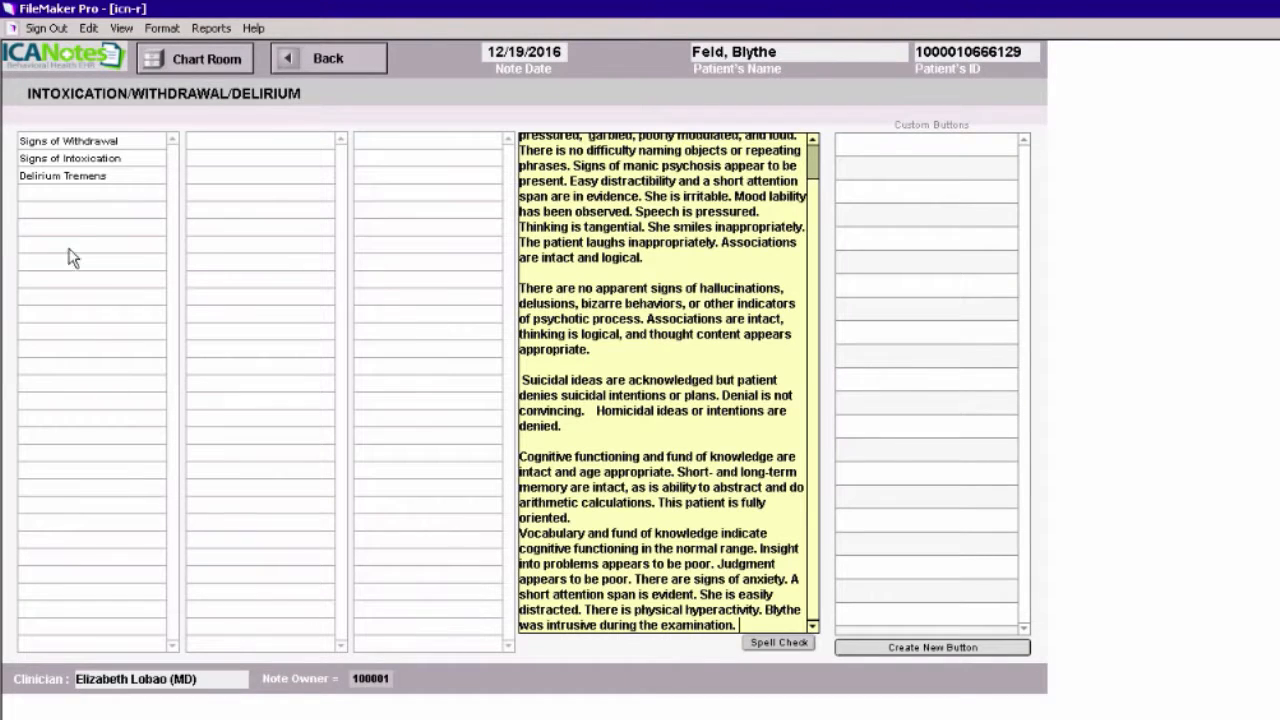
{"action": "left_click", "coordinate": [50, 141]}
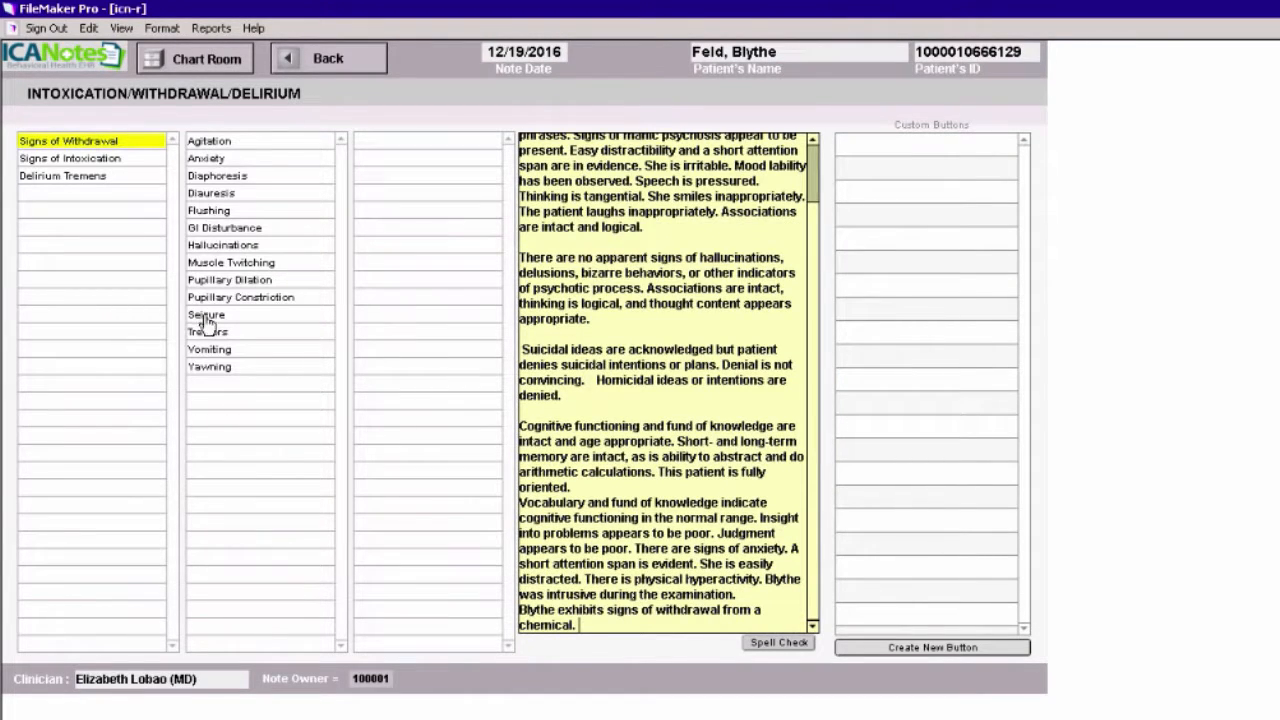
{"action": "left_click", "coordinate": [138, 163]}
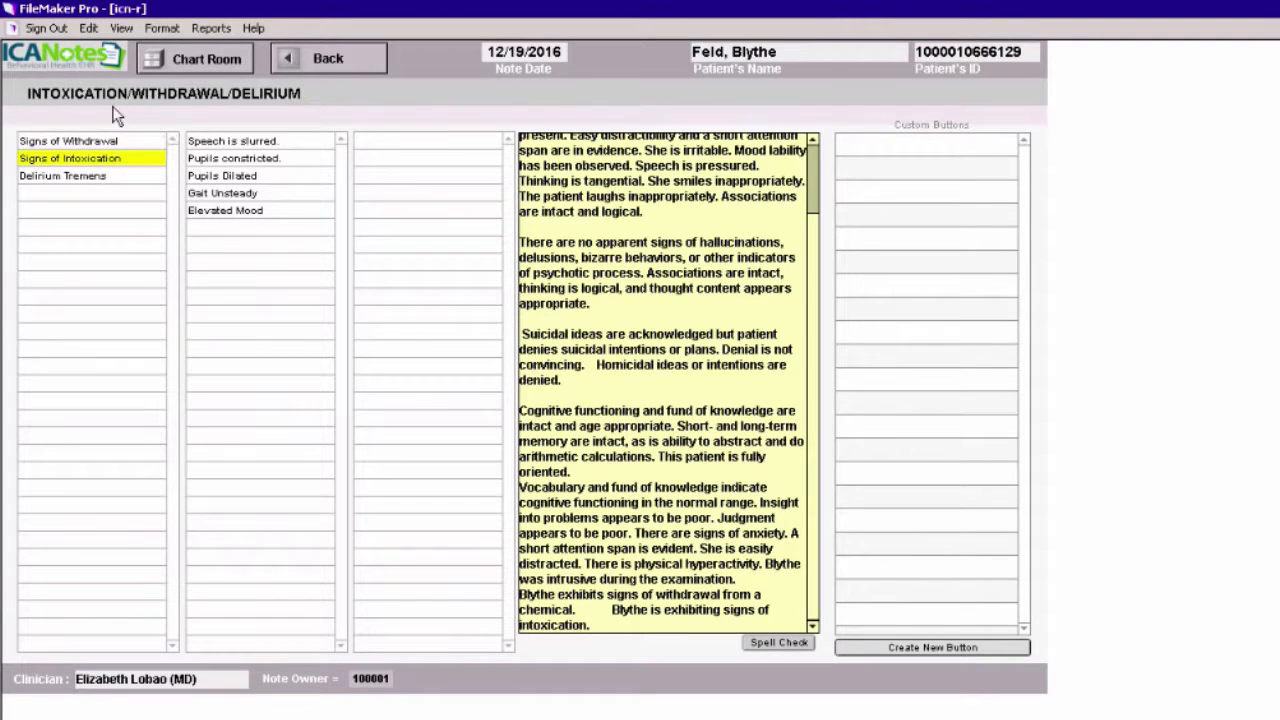
{"action": "left_click", "coordinate": [102, 177]}
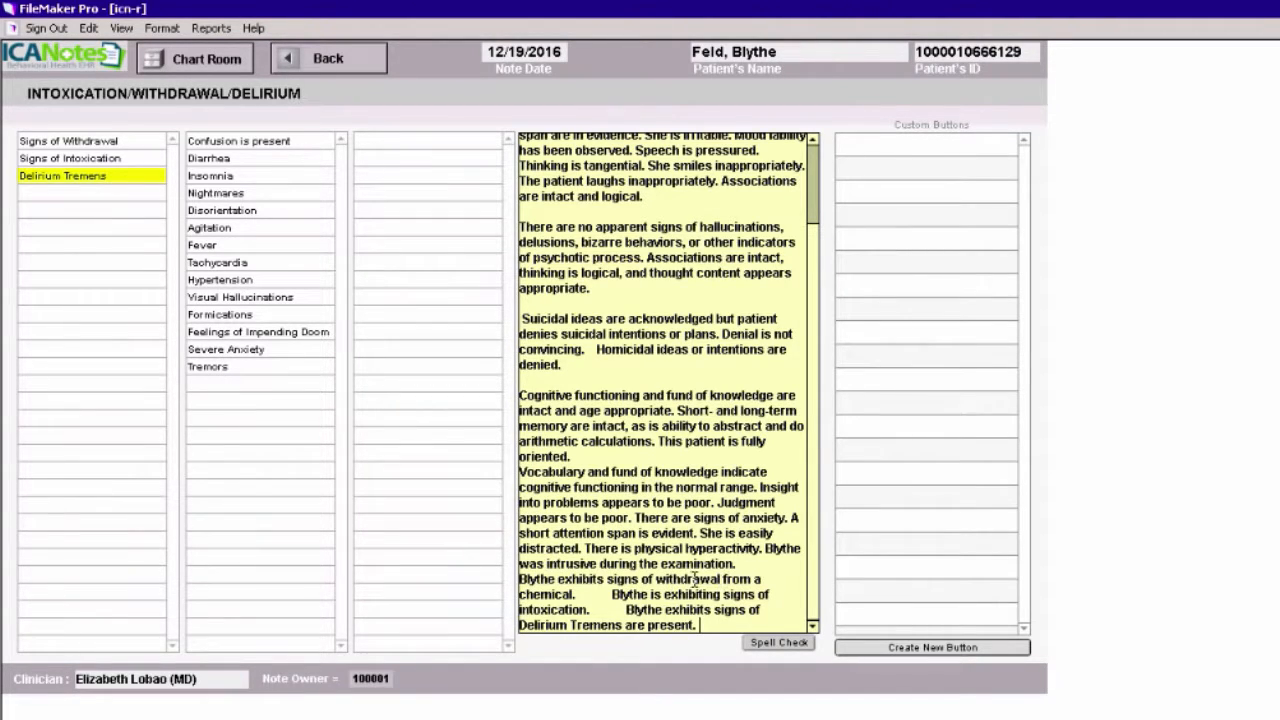
- Delete the withdrawal, intoxication and Delirium Tremens sentences from the exam text, and return to the mental status exam
{"action": "left_click_drag", "start_coordinate": [697, 625], "coordinate": [517, 580]}
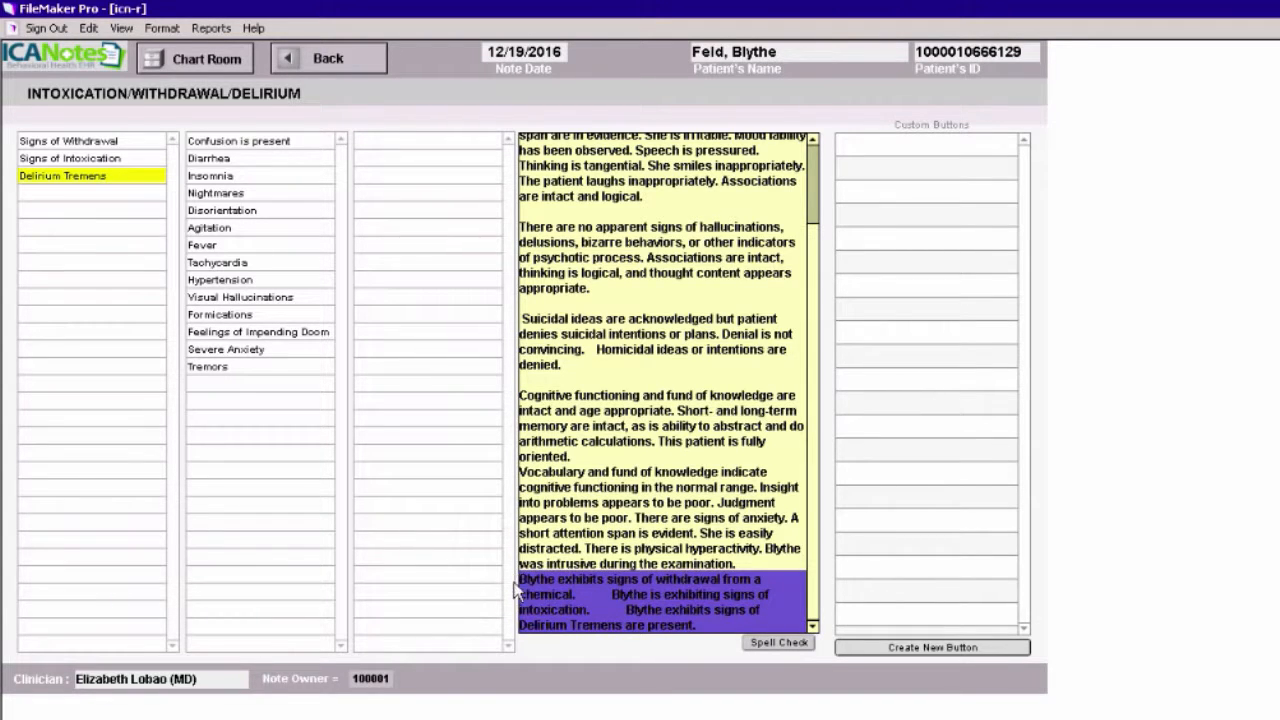
{"action": "right_click", "coordinate": [548, 590]}
{"action": "left_click", "coordinate": [592, 604]}
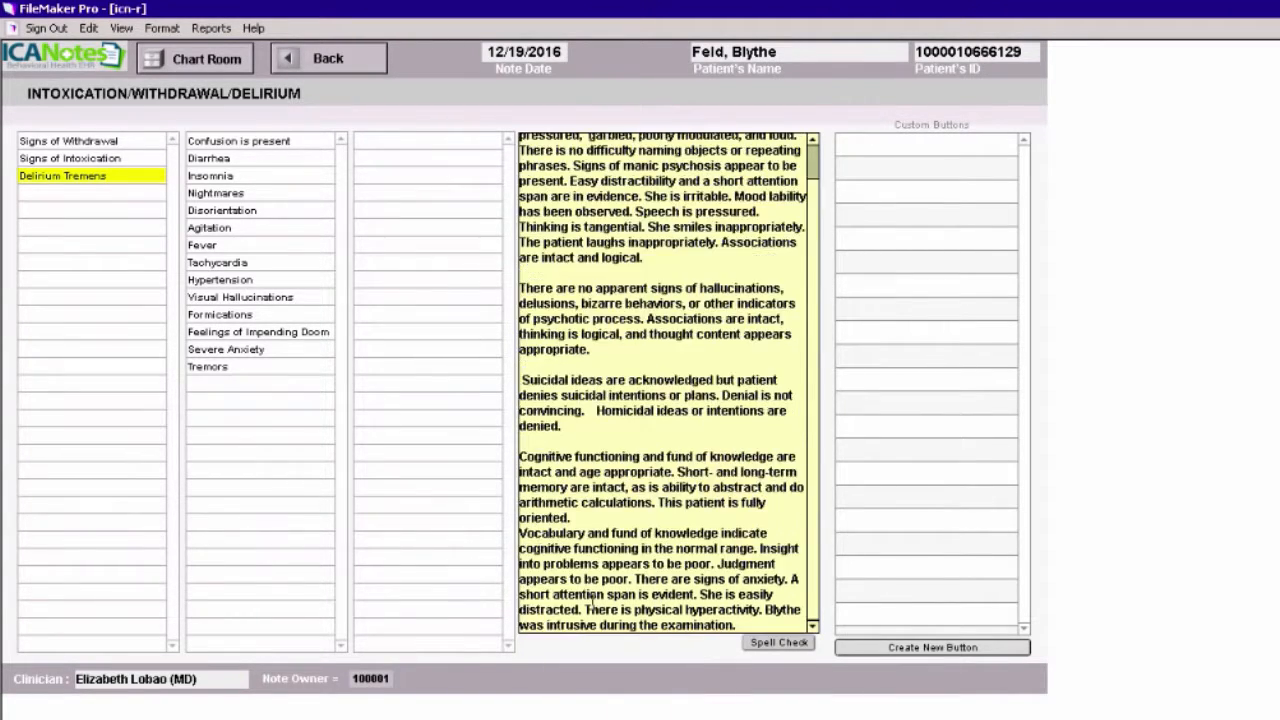
{"action": "left_click", "coordinate": [330, 59]}
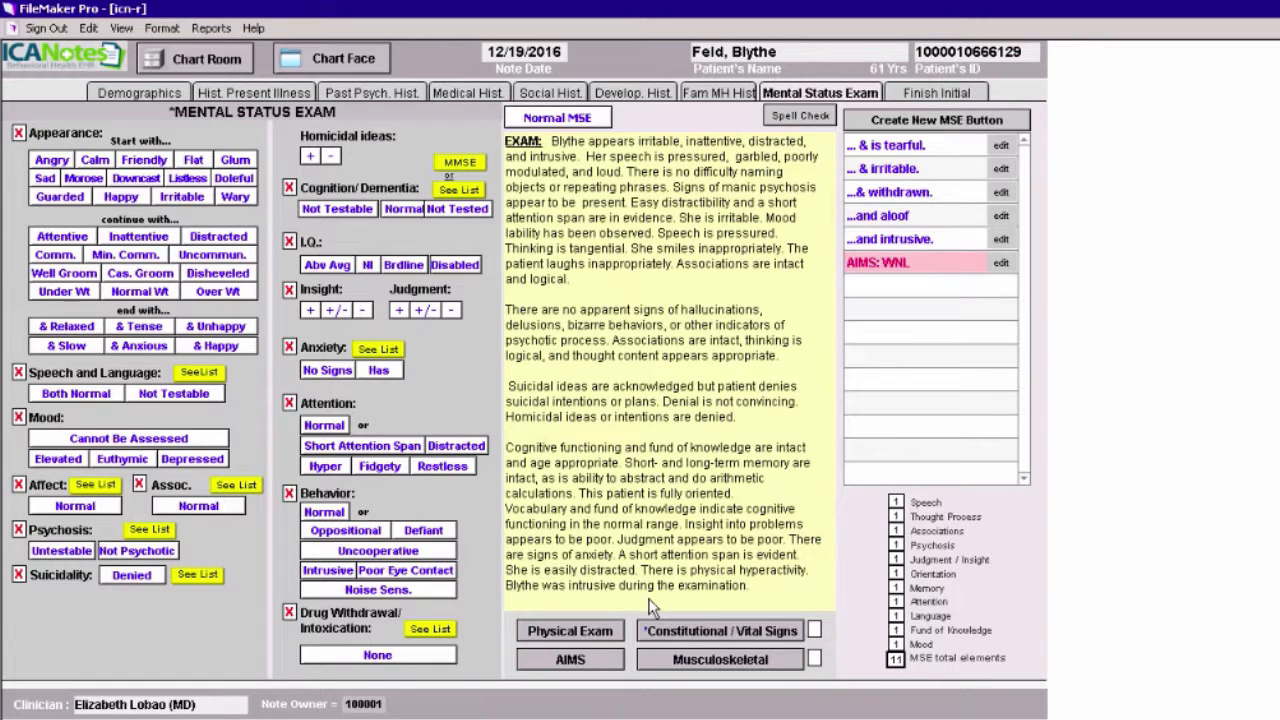
- Exclude the AIMS exam findings from the mental status section, and make never including AIMS results the default
{"action": "left_click", "coordinate": [580, 664]}
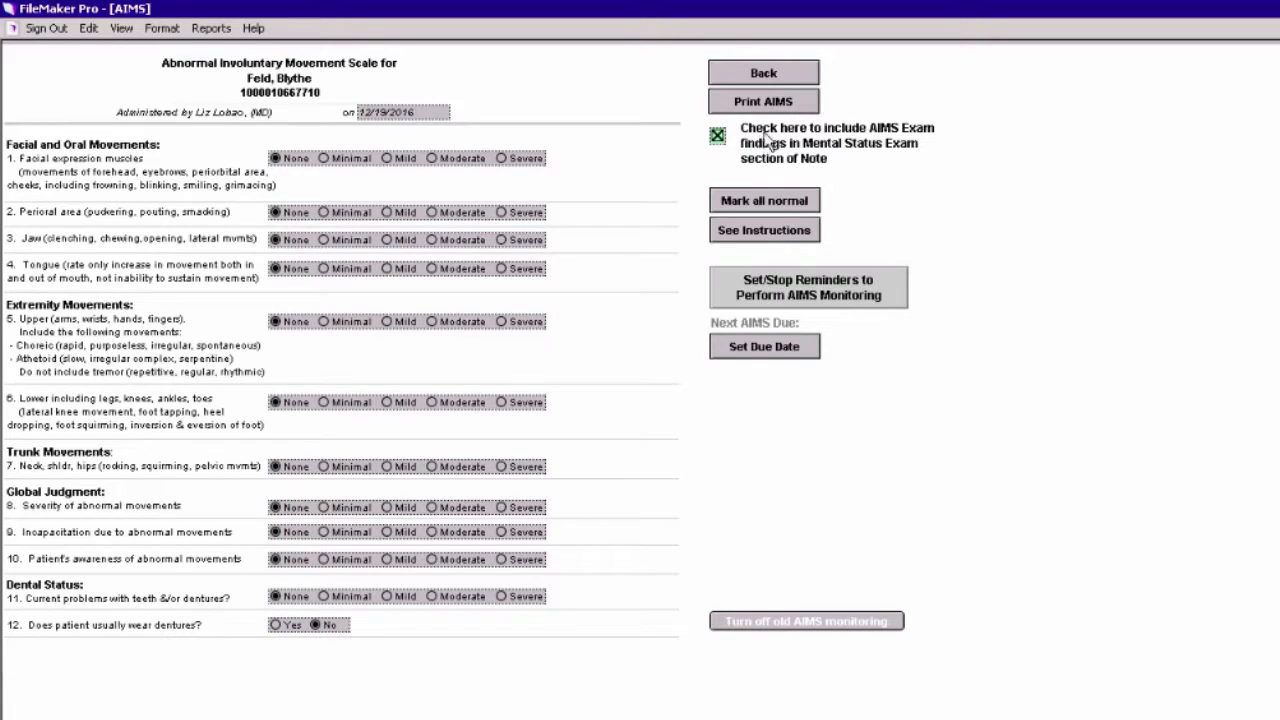
{"action": "left_click", "coordinate": [719, 137]}
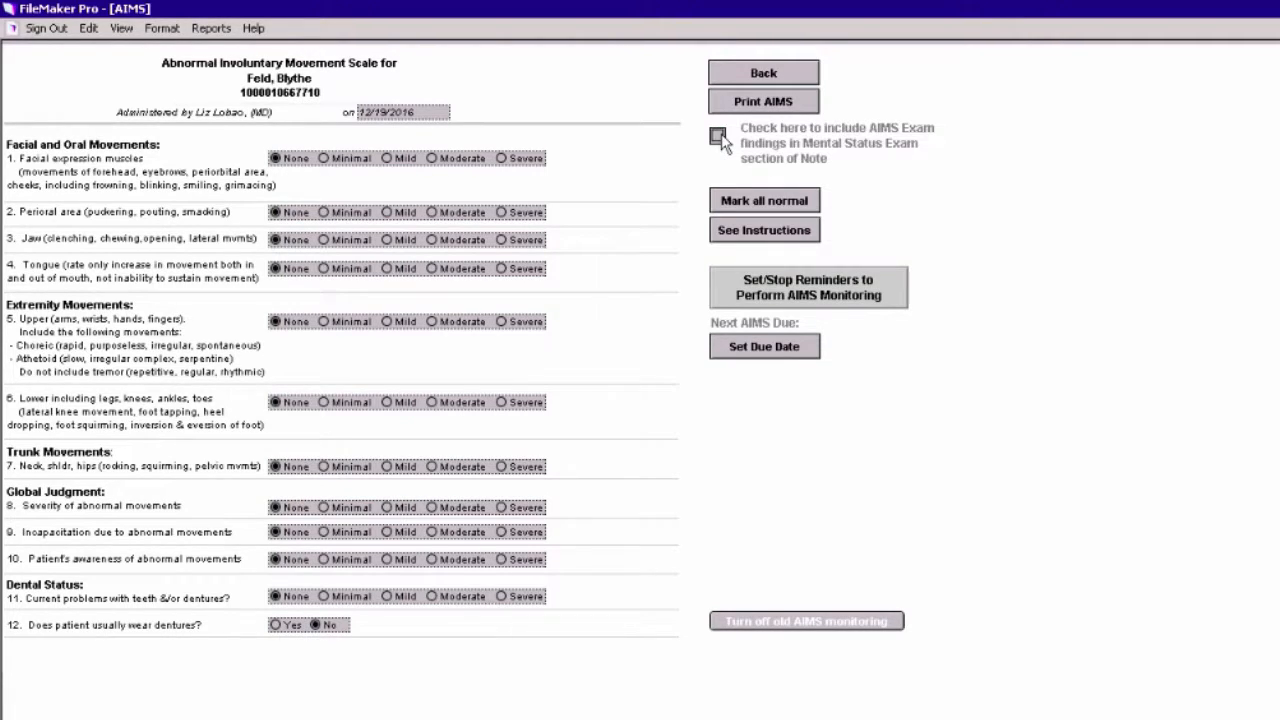
{"action": "left_click", "coordinate": [760, 75]}
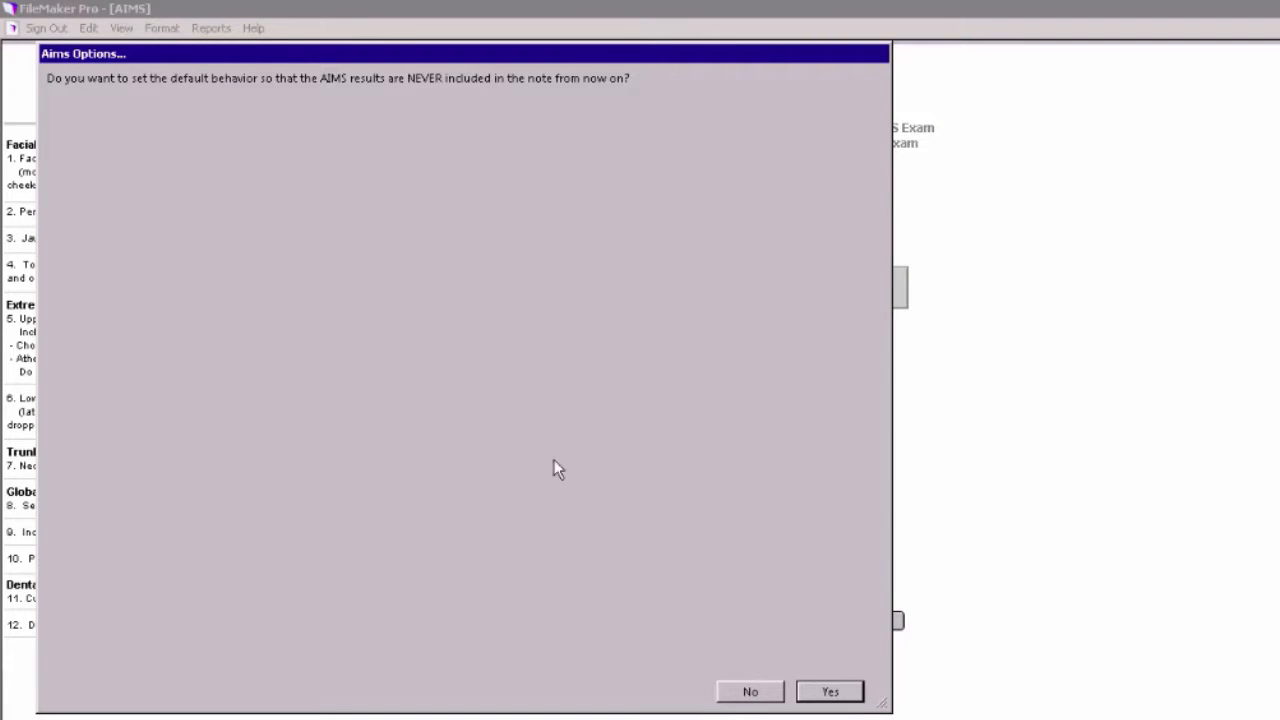
{"action": "left_click", "coordinate": [824, 692]}
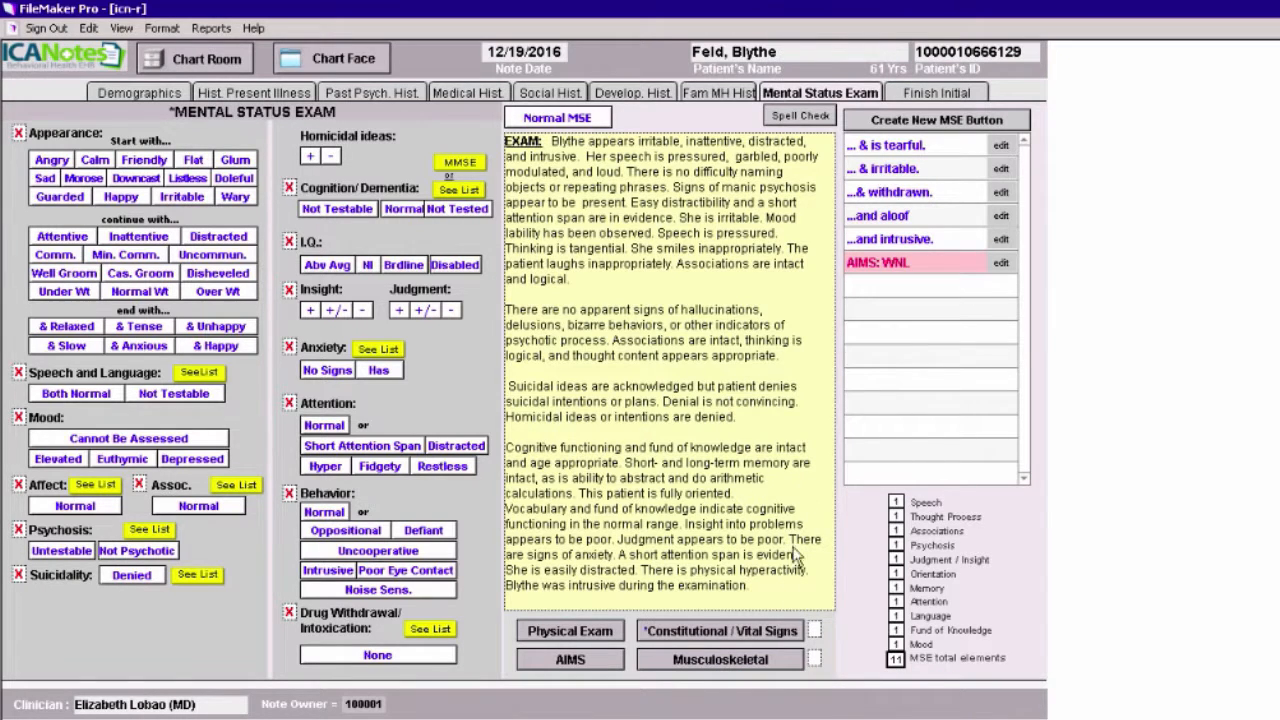
- Add the VITAL SIGNS heading to the exam text, and record a sitting blood pressure of 100/58 with a pulse of 54
{"action": "left_click", "coordinate": [720, 632]}
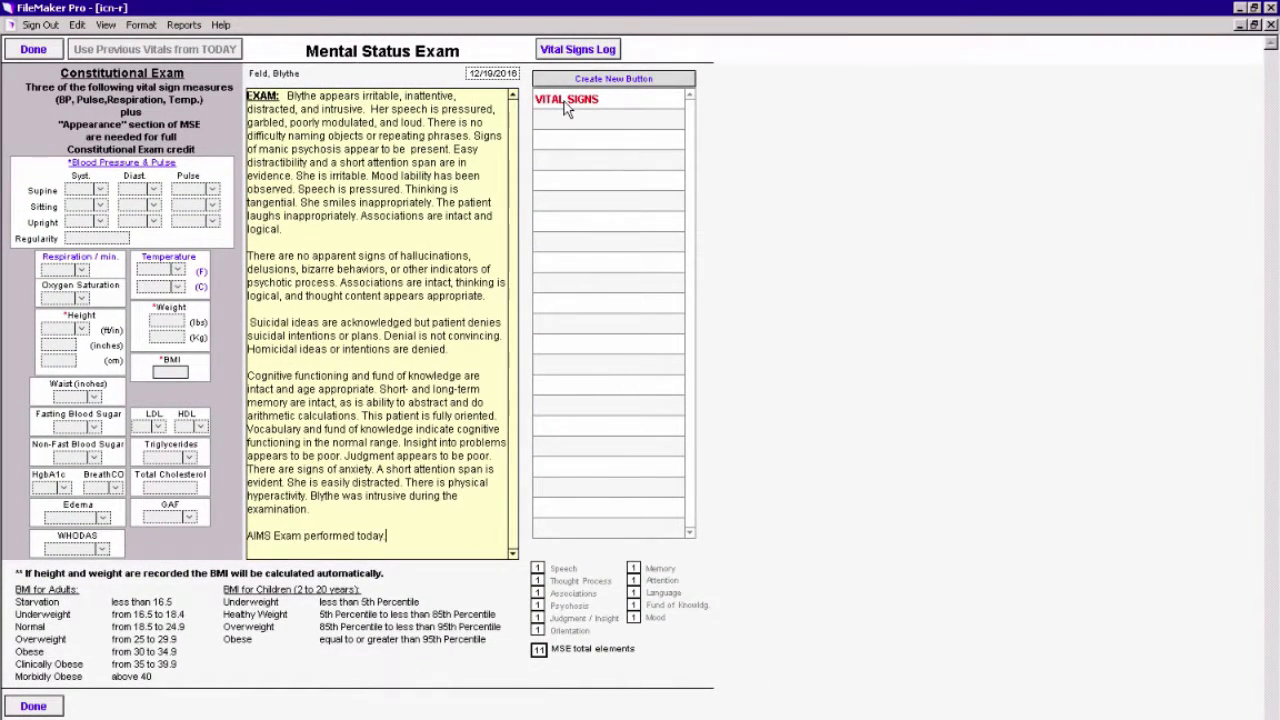
{"action": "left_click", "coordinate": [566, 104]}
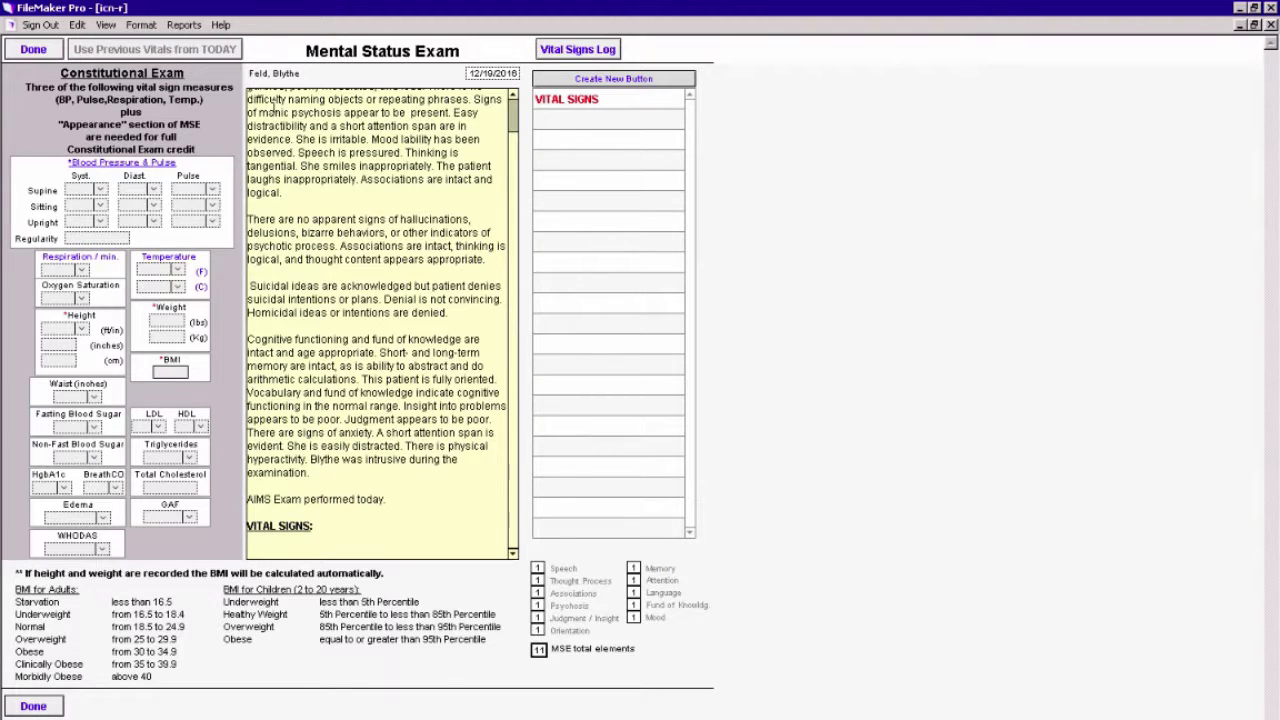
{"action": "left_click", "coordinate": [100, 207]}
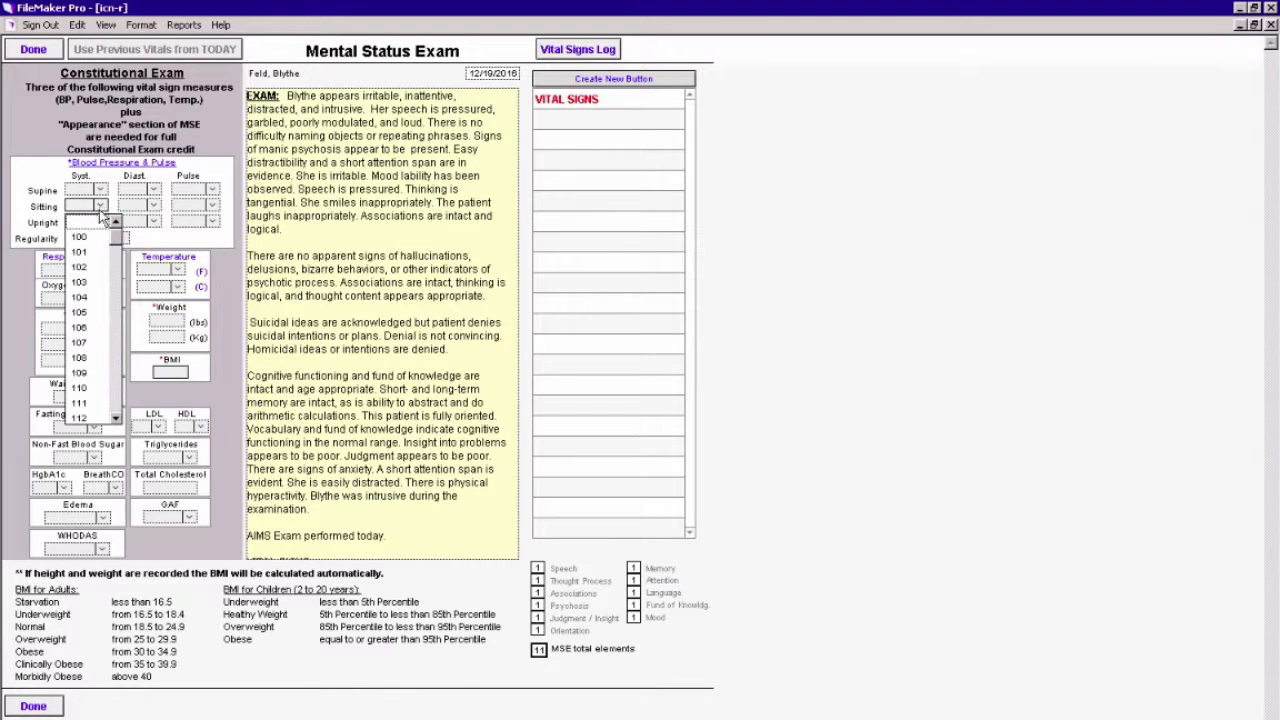
{"action": "left_click", "coordinate": [92, 237]}
{"action": "left_click", "coordinate": [153, 205]}
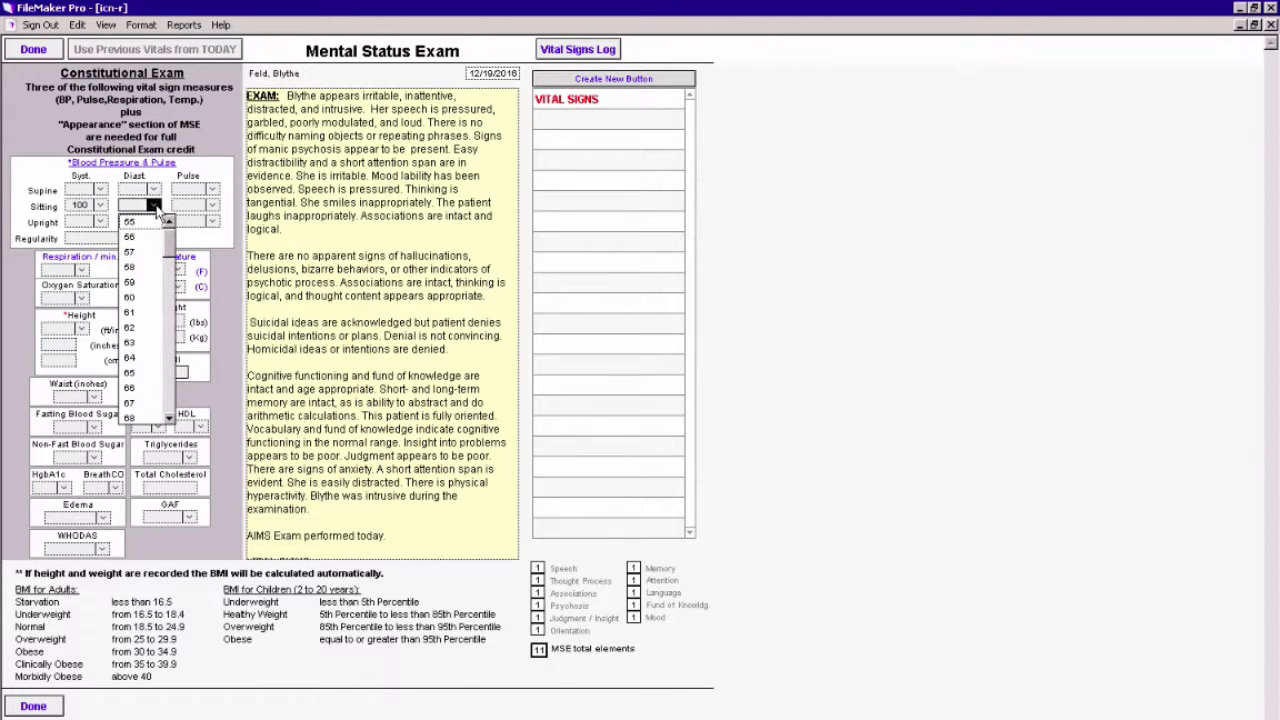
{"action": "left_click", "coordinate": [141, 267]}
{"action": "left_click", "coordinate": [212, 205]}
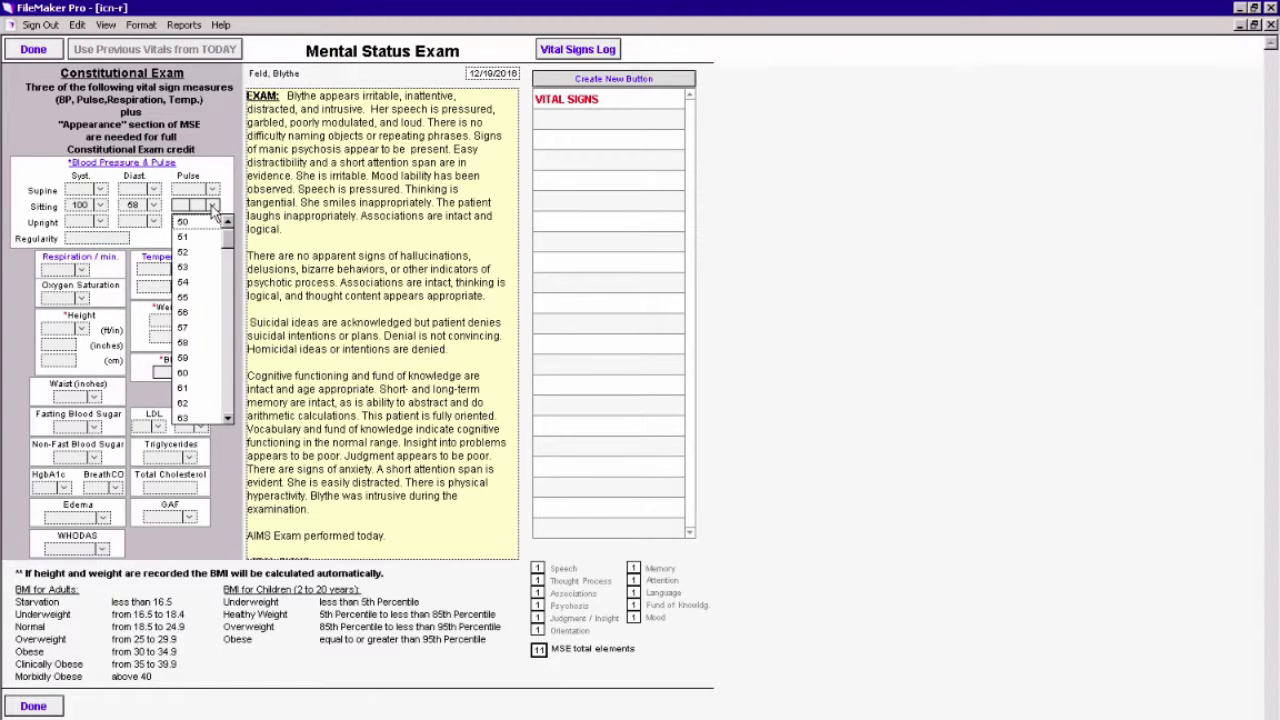
{"action": "left_click", "coordinate": [188, 282]}
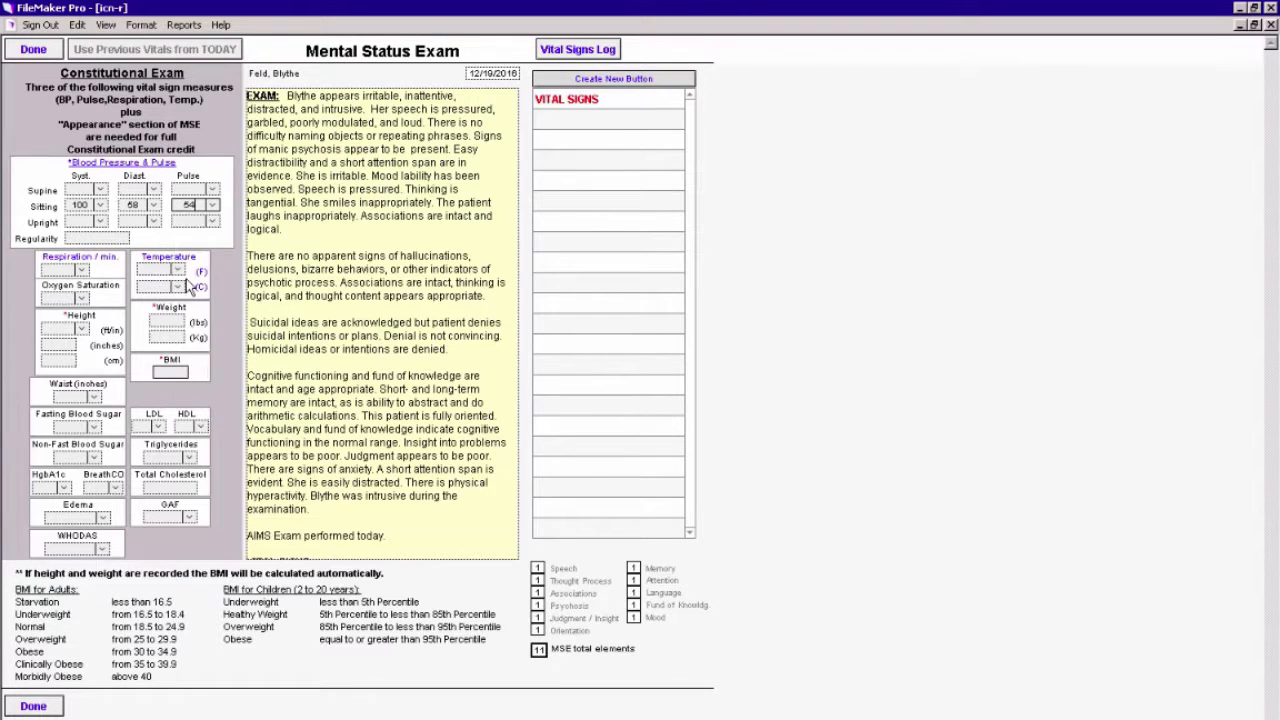
- Record a respiration rate of 14 per minute, a temperature of 98.2 F and an oxygen saturation of 98
{"action": "left_click", "coordinate": [82, 270]}
{"action": "left_click", "coordinate": [55, 347]}
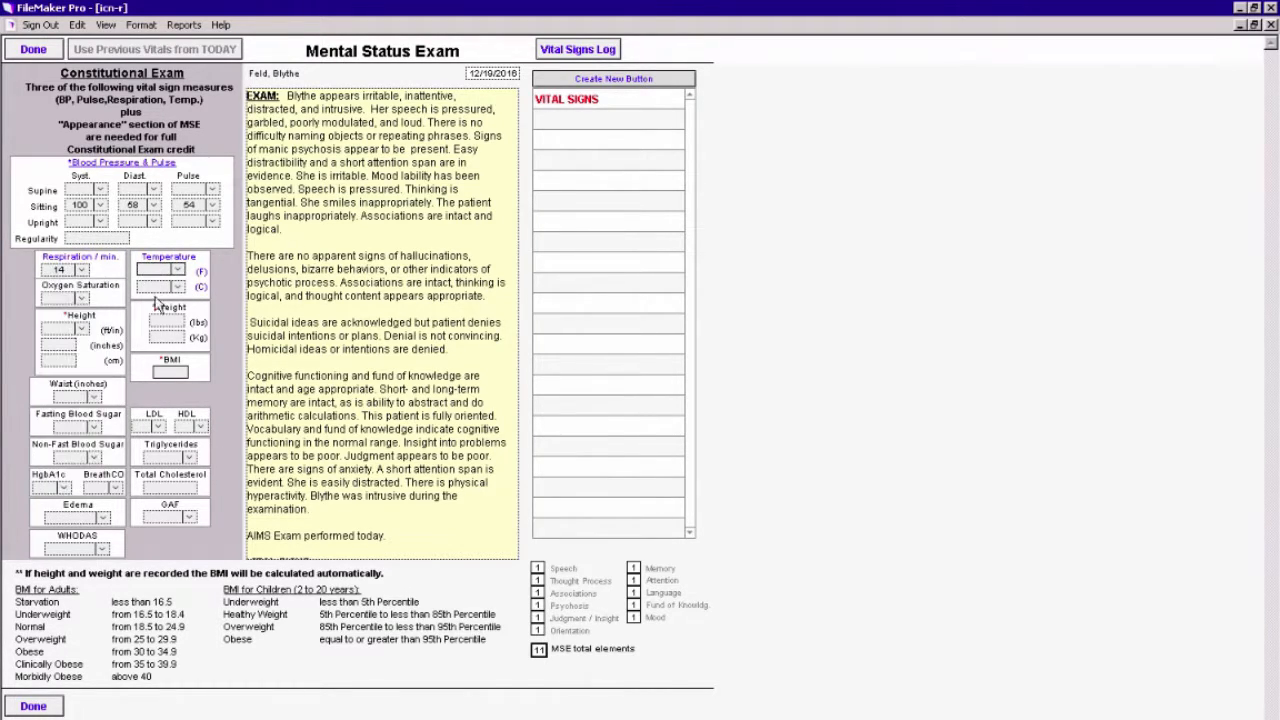
{"action": "left_click", "coordinate": [178, 270]}
{"action": "left_click", "coordinate": [153, 350]}
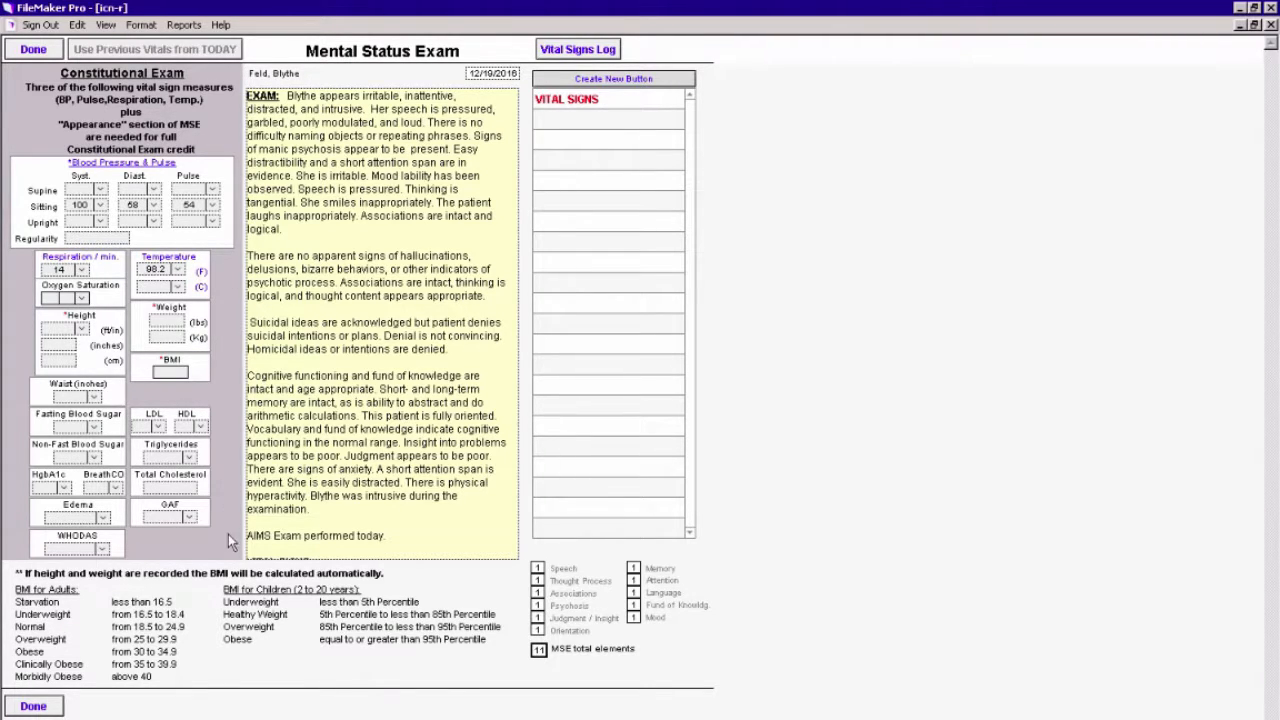
{"action": "left_click", "coordinate": [82, 300]}
{"action": "left_click", "coordinate": [62, 348]}
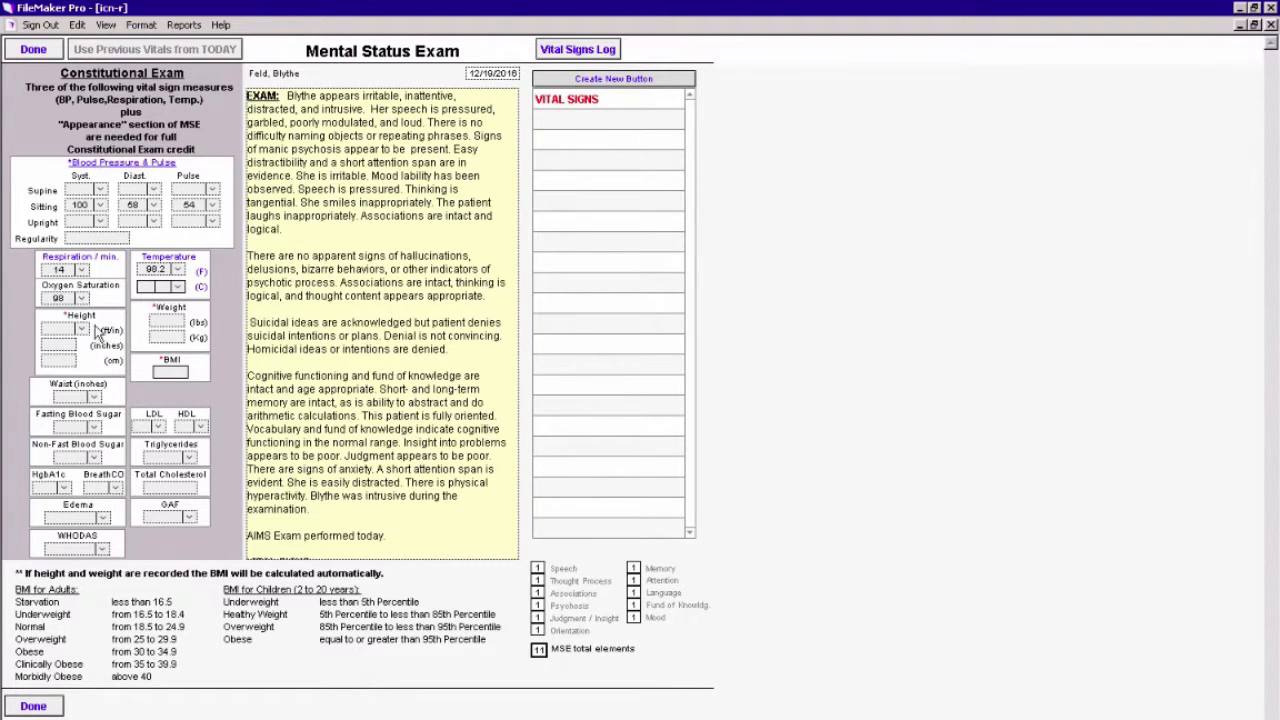
- Record the patient's height as 5' 9" and weight as 150 lbs so the BMI is calculated
{"action": "left_click", "coordinate": [82, 329]}
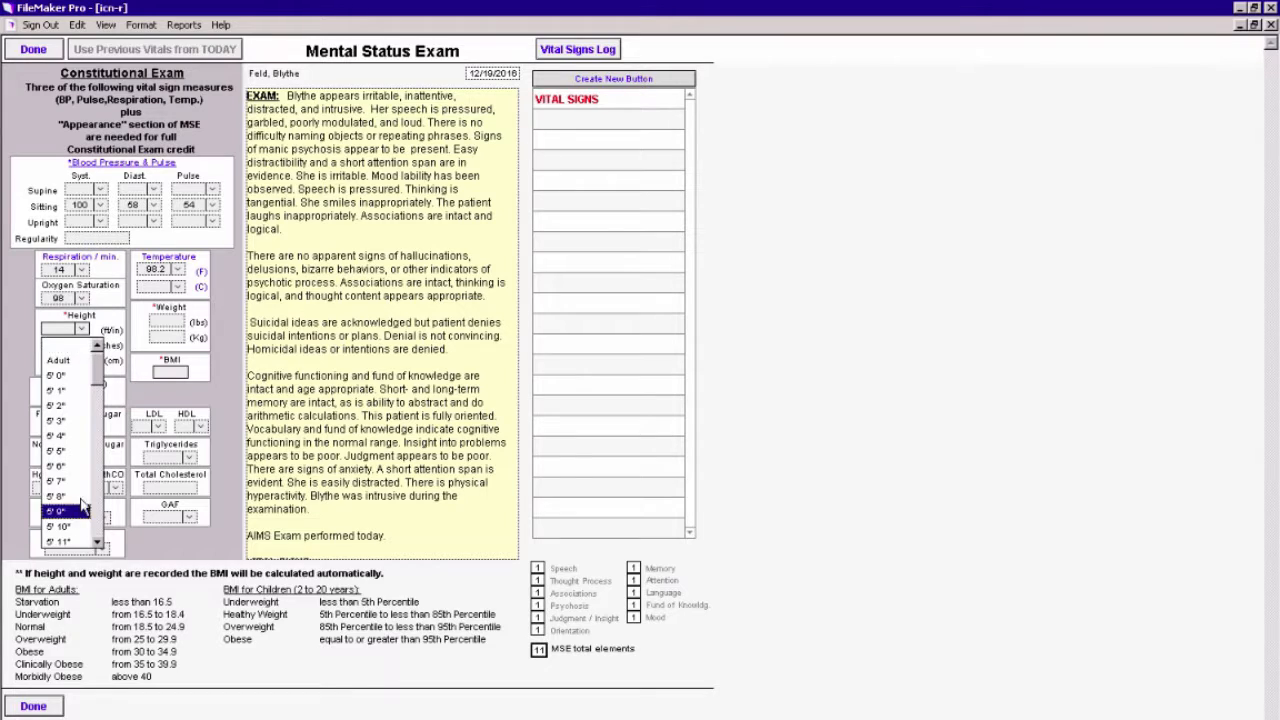
{"action": "left_click", "coordinate": [83, 508]}
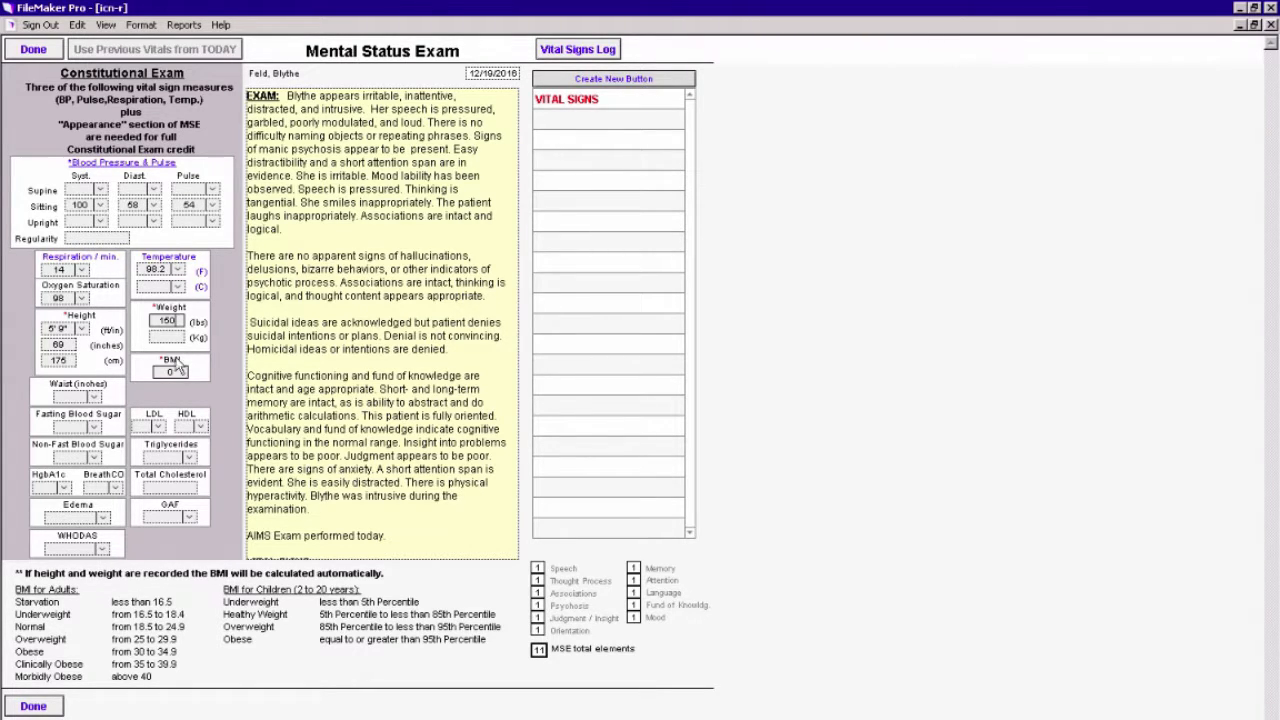
{"action": "left_click", "coordinate": [200, 372]}
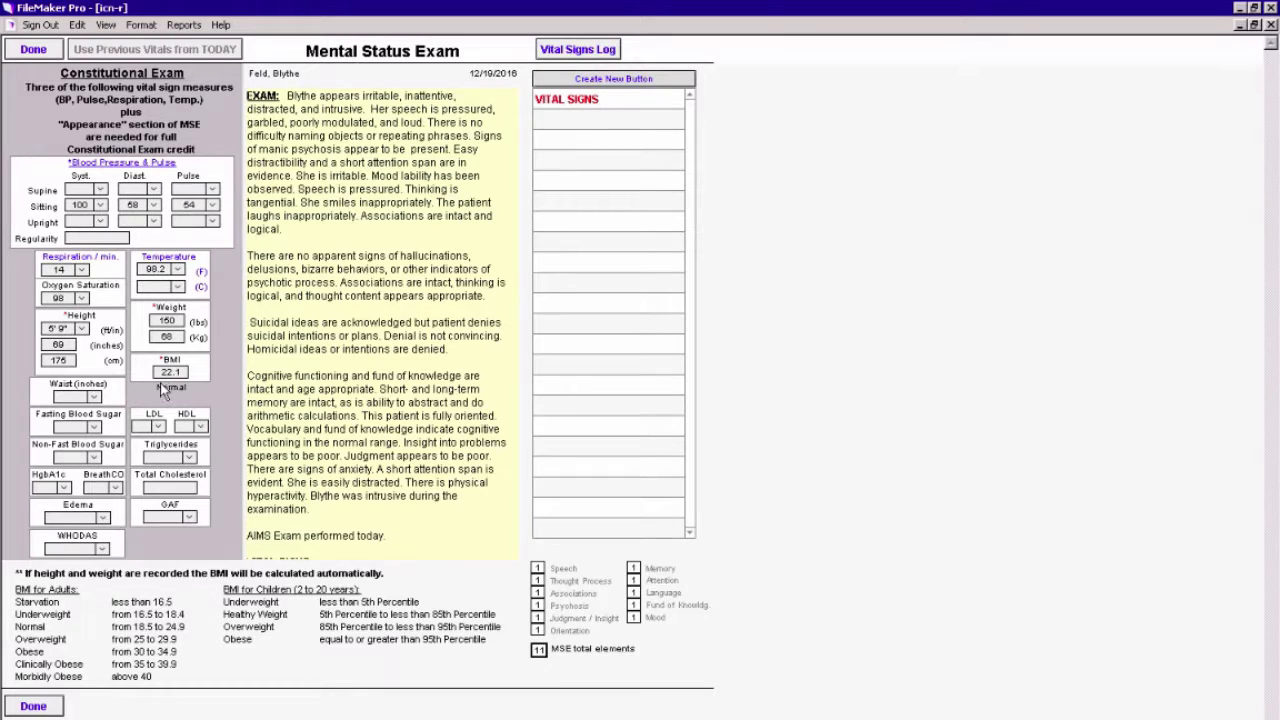
- Record a fasting blood sugar of 145 and an HgbA1c of 5.2, and finish the constitutional exam
{"action": "left_click", "coordinate": [94, 427]}
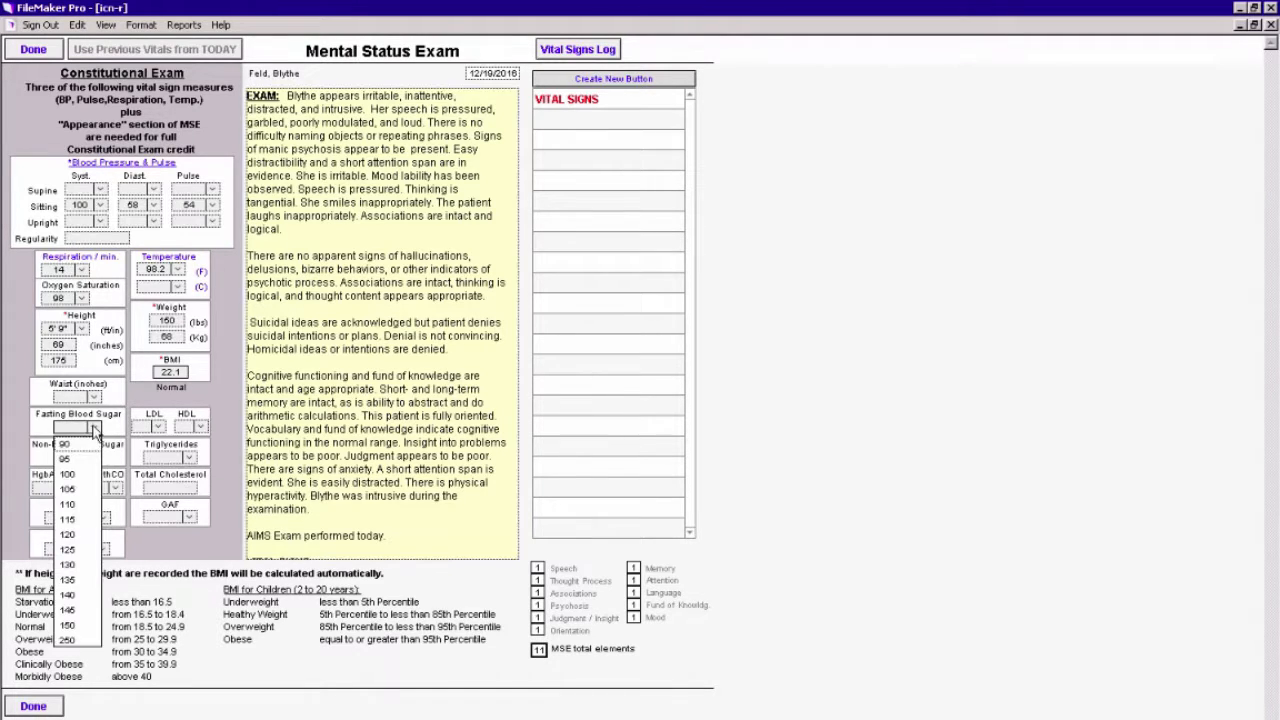
{"action": "left_click", "coordinate": [67, 610]}
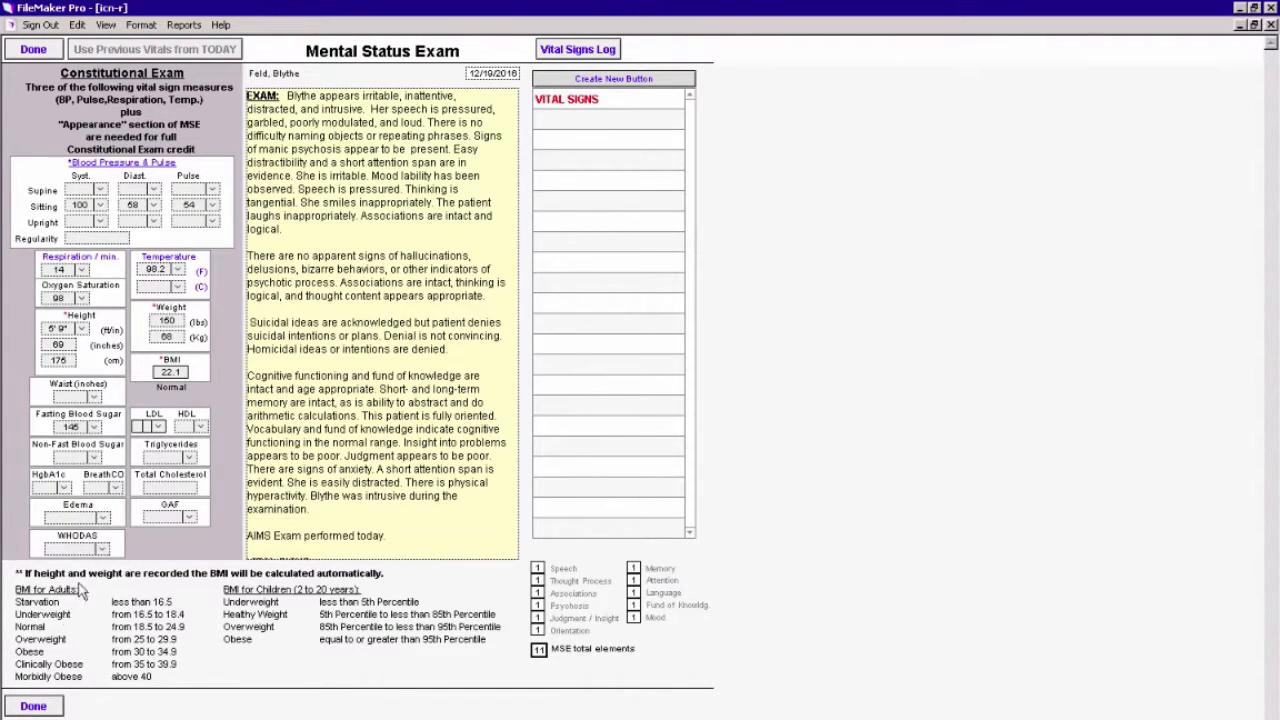
{"action": "left_click", "coordinate": [65, 488]}
{"action": "left_click_drag", "start_coordinate": [80, 535], "coordinate": [85, 572]}
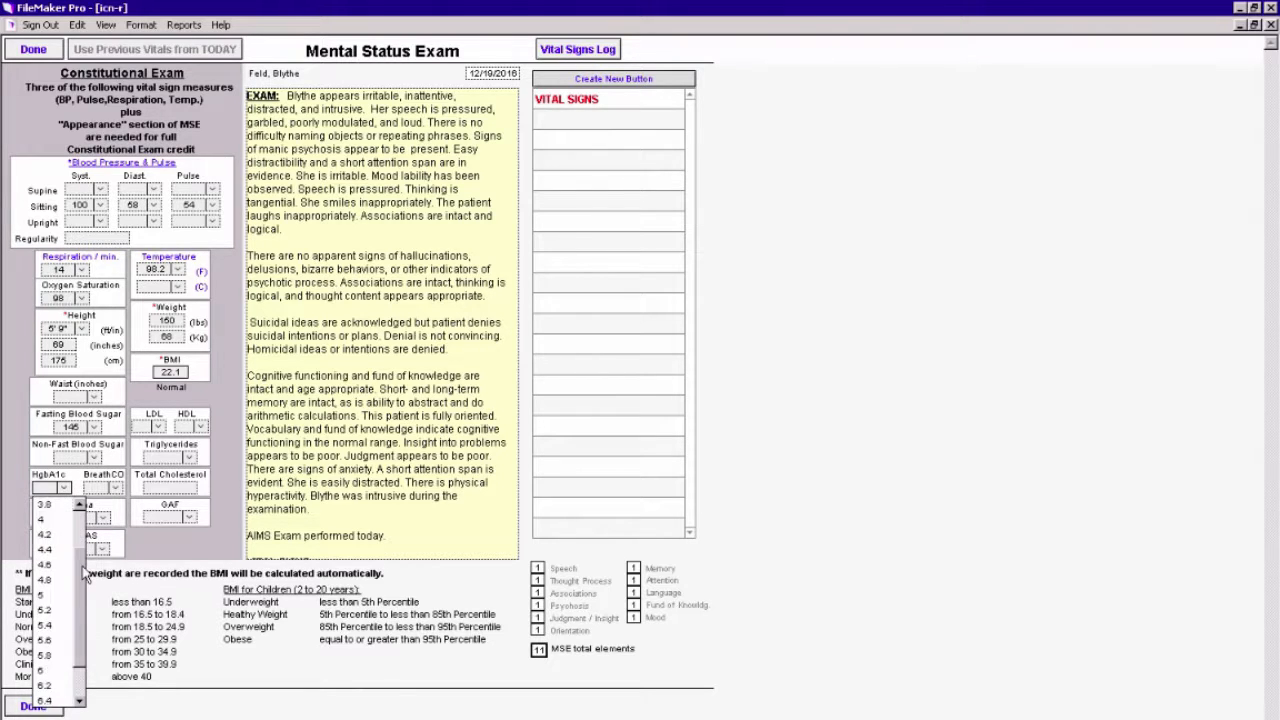
{"action": "left_click", "coordinate": [48, 612]}
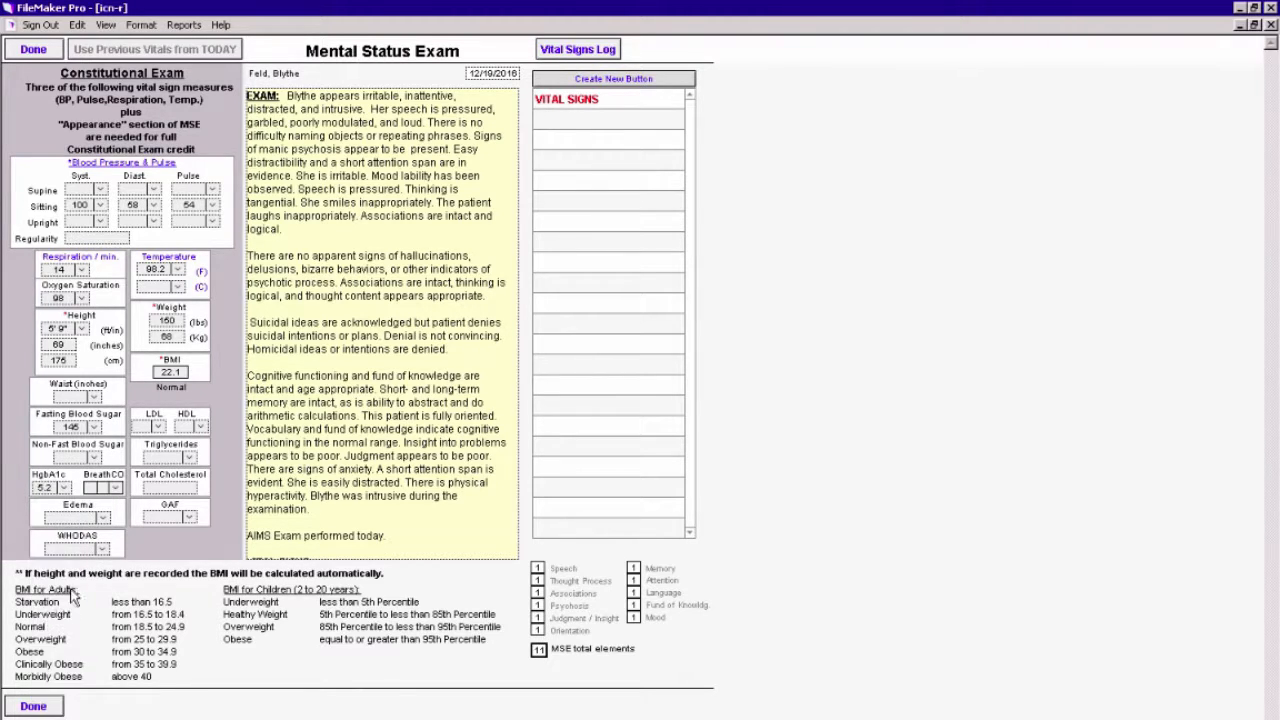
{"action": "left_click", "coordinate": [45, 706]}
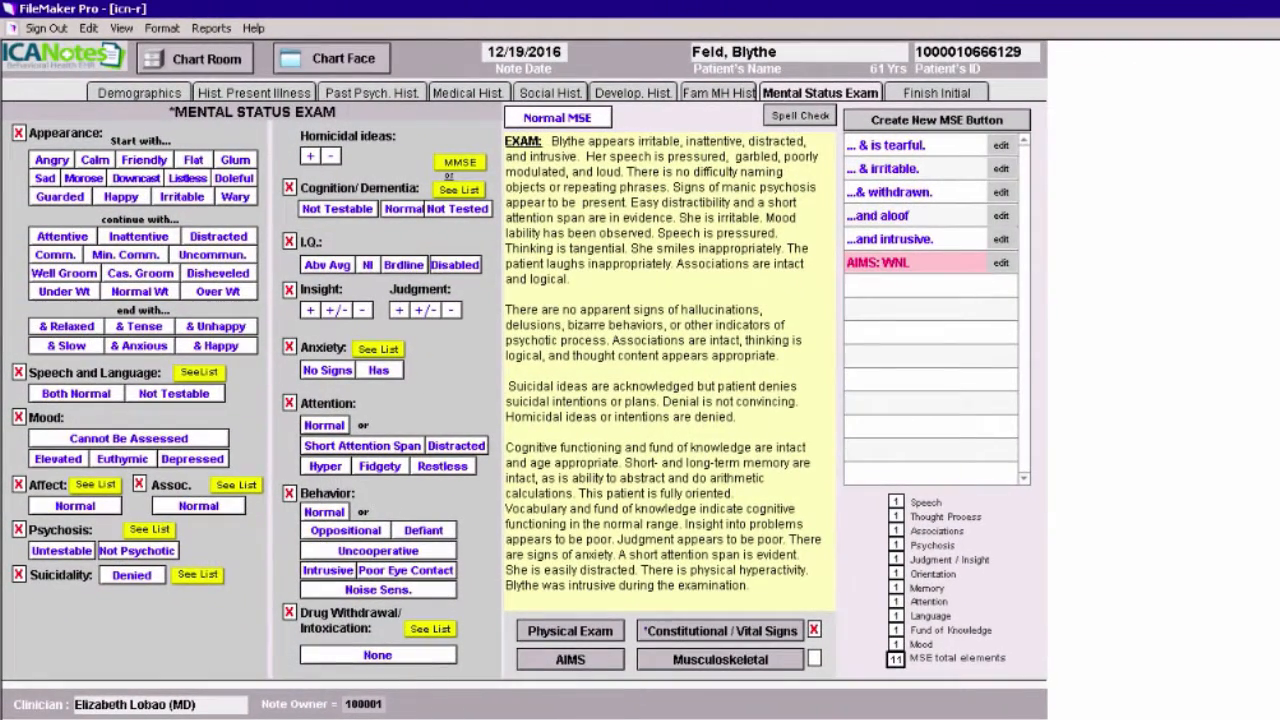
- Review the vital signs paragraph in the exam text and add blank lines at its end
{"action": "left_click", "coordinate": [802, 592]}
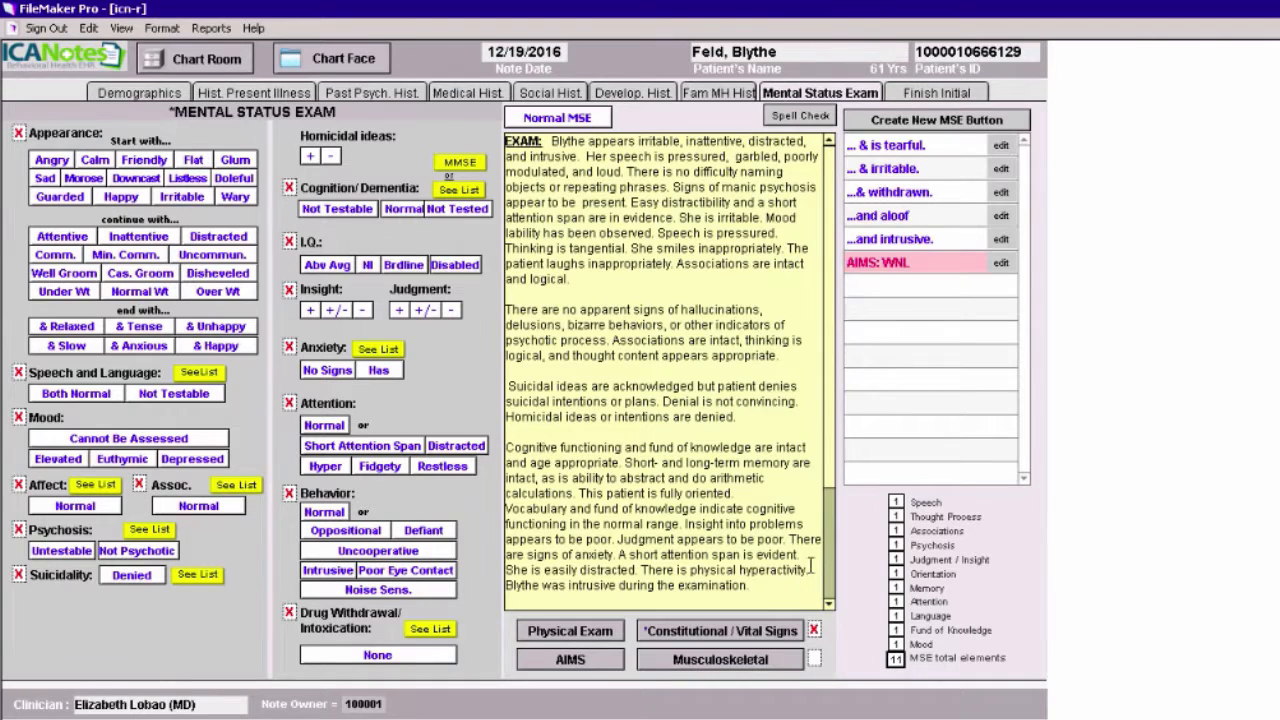
{"action": "scroll", "coordinate": [830, 447], "scroll_direction": "down", "scroll_amount": 3}
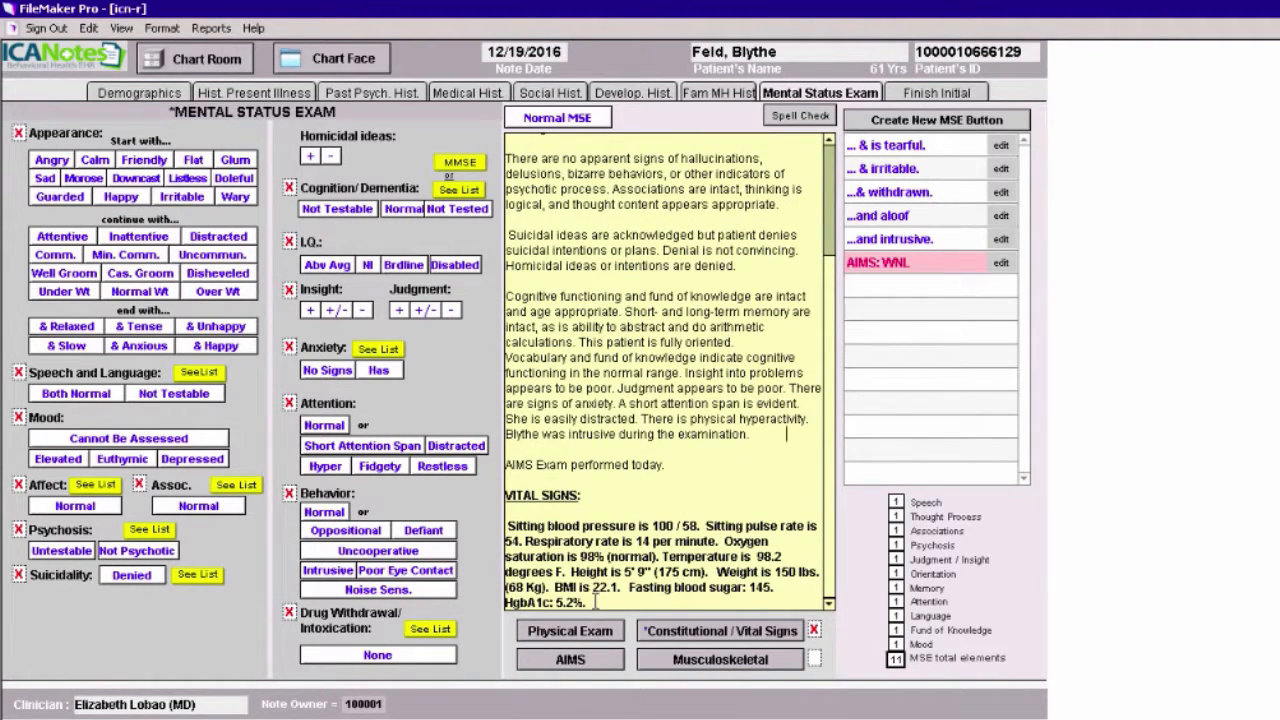
{"action": "key", "text": "Return"}
{"action": "key", "text": "Return"}
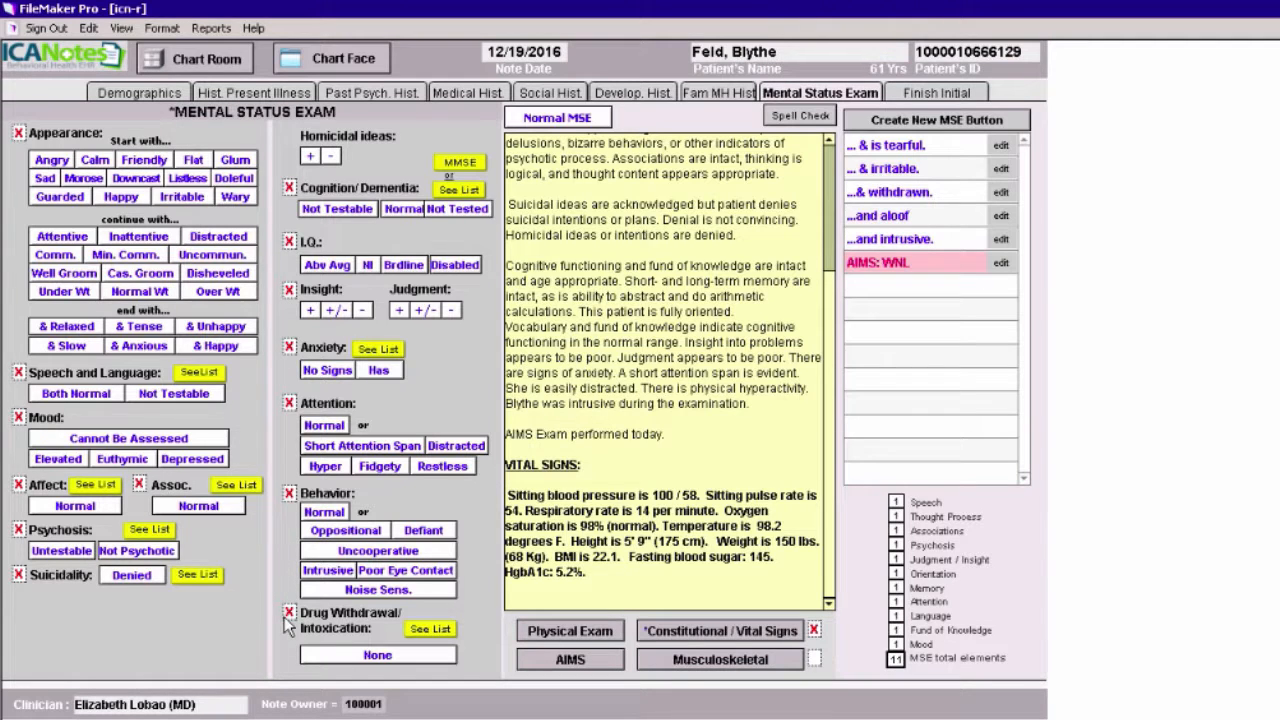
- Mark the musculoskeletal exam as all normal, and open the Finish Initial work area
{"action": "left_click", "coordinate": [720, 662]}
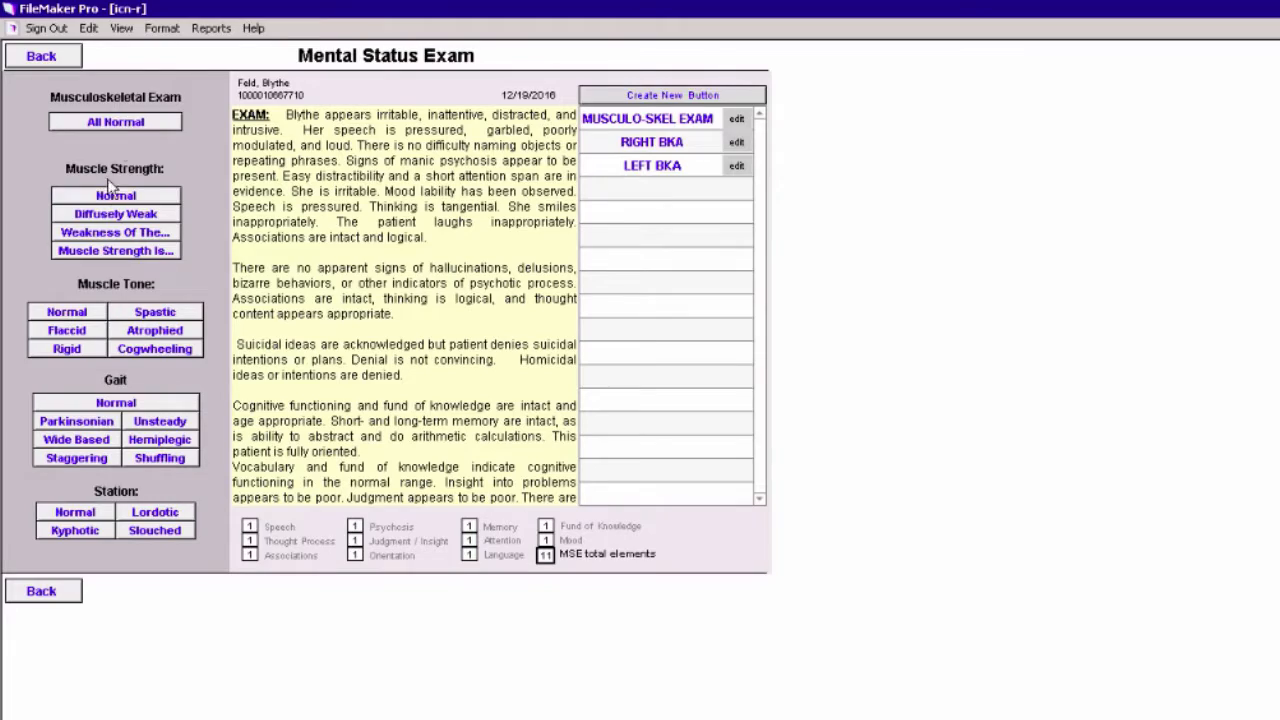
{"action": "left_click", "coordinate": [116, 124]}
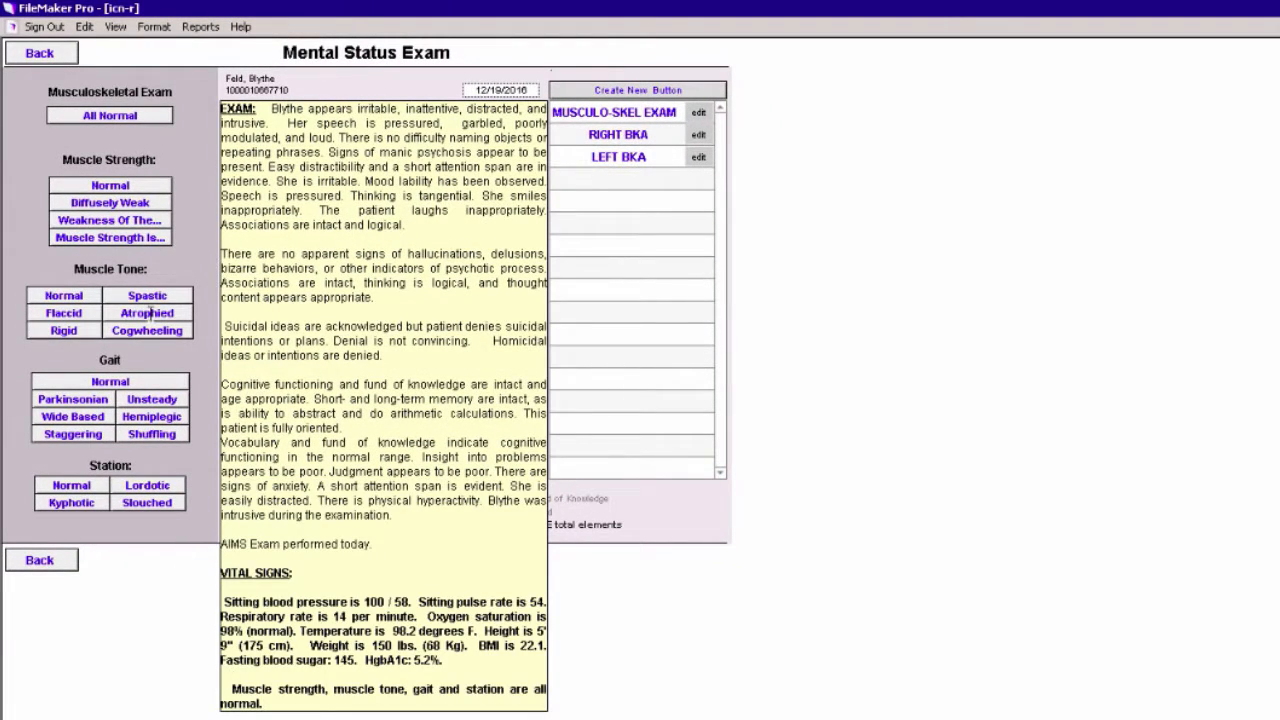
{"action": "left_click", "coordinate": [54, 57]}
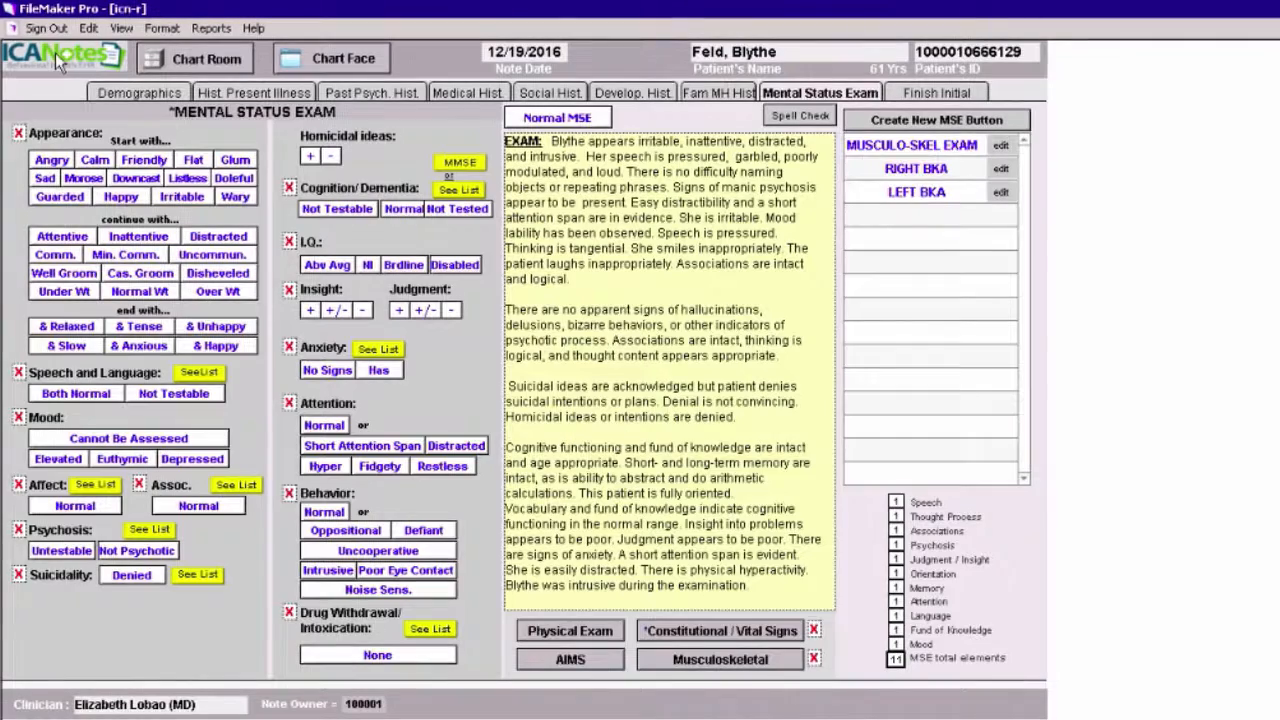
{"action": "left_click", "coordinate": [946, 104]}
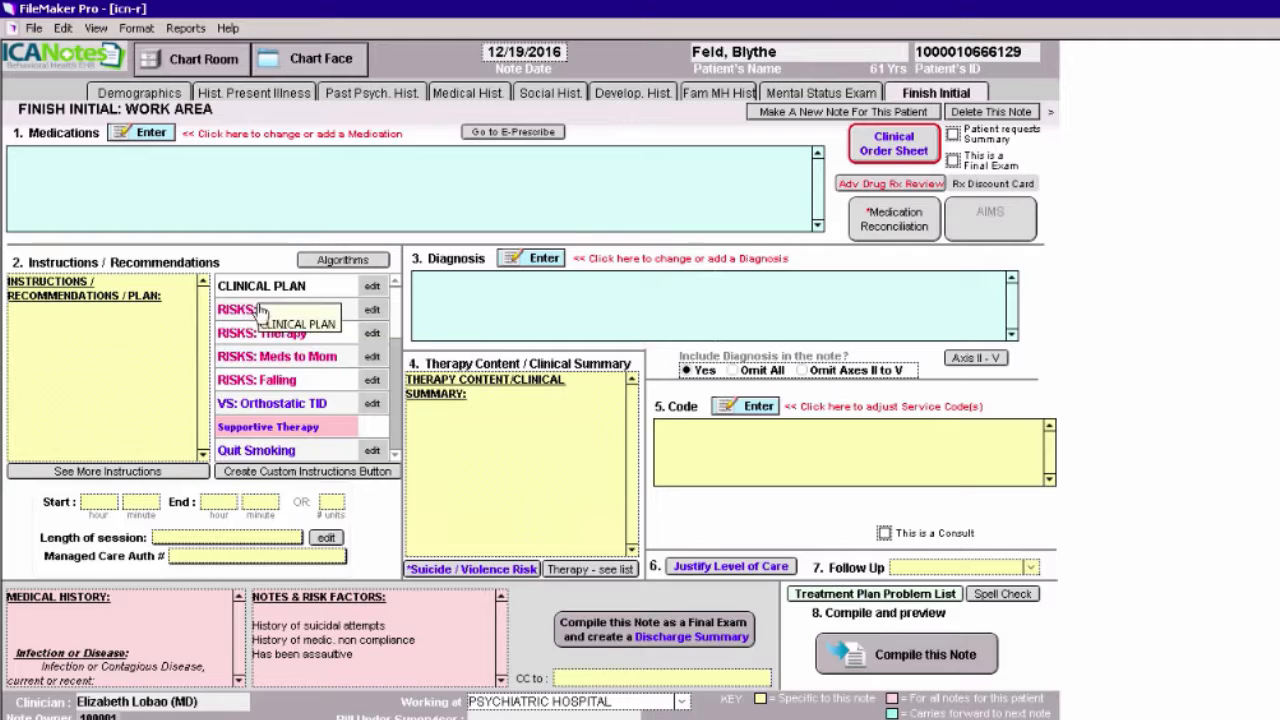
- Open the full instructions and recommendations page and add the psychiatric hospitalization recommendation to the plan
{"action": "left_click", "coordinate": [97, 474]}
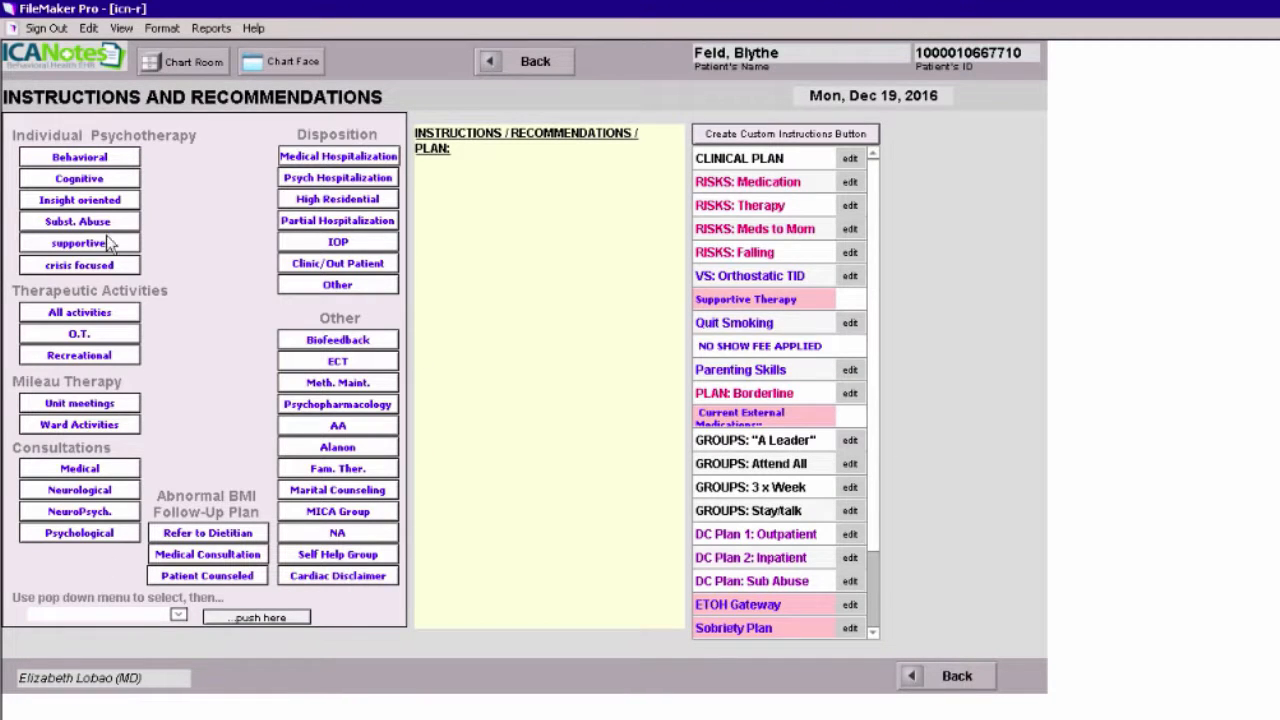
{"action": "left_click", "coordinate": [465, 153]}
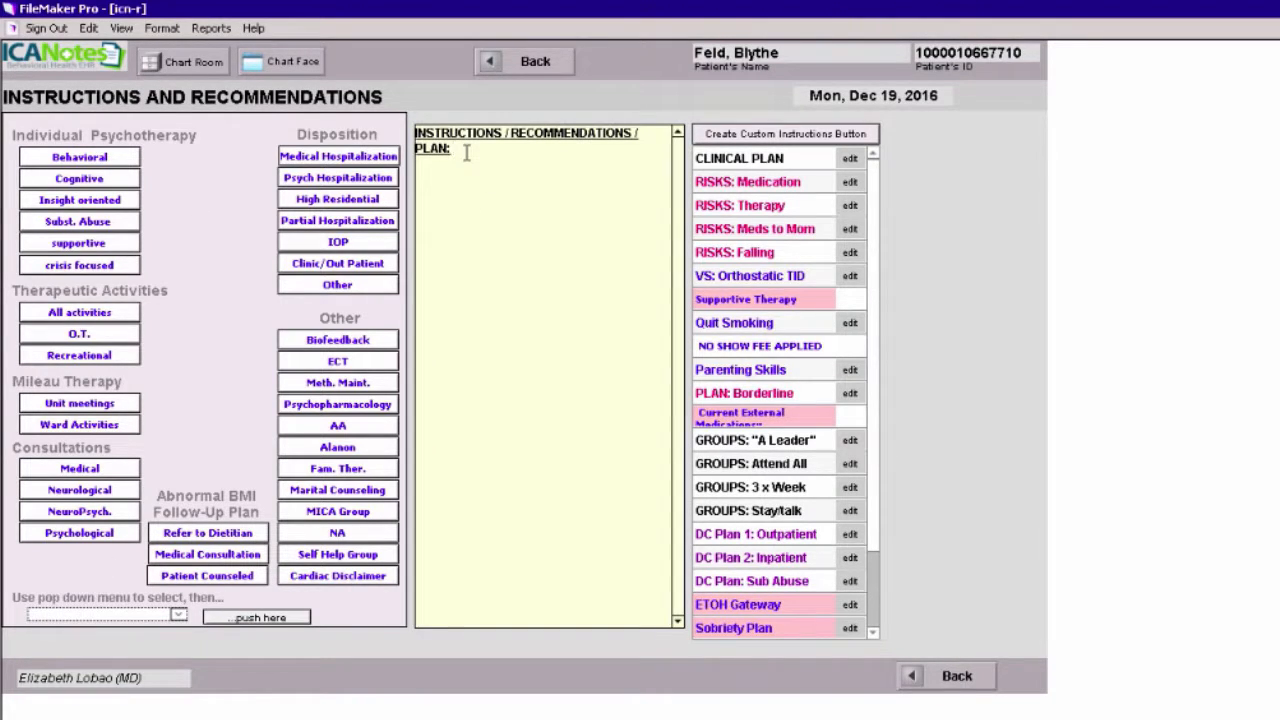
{"action": "left_click", "coordinate": [338, 178]}
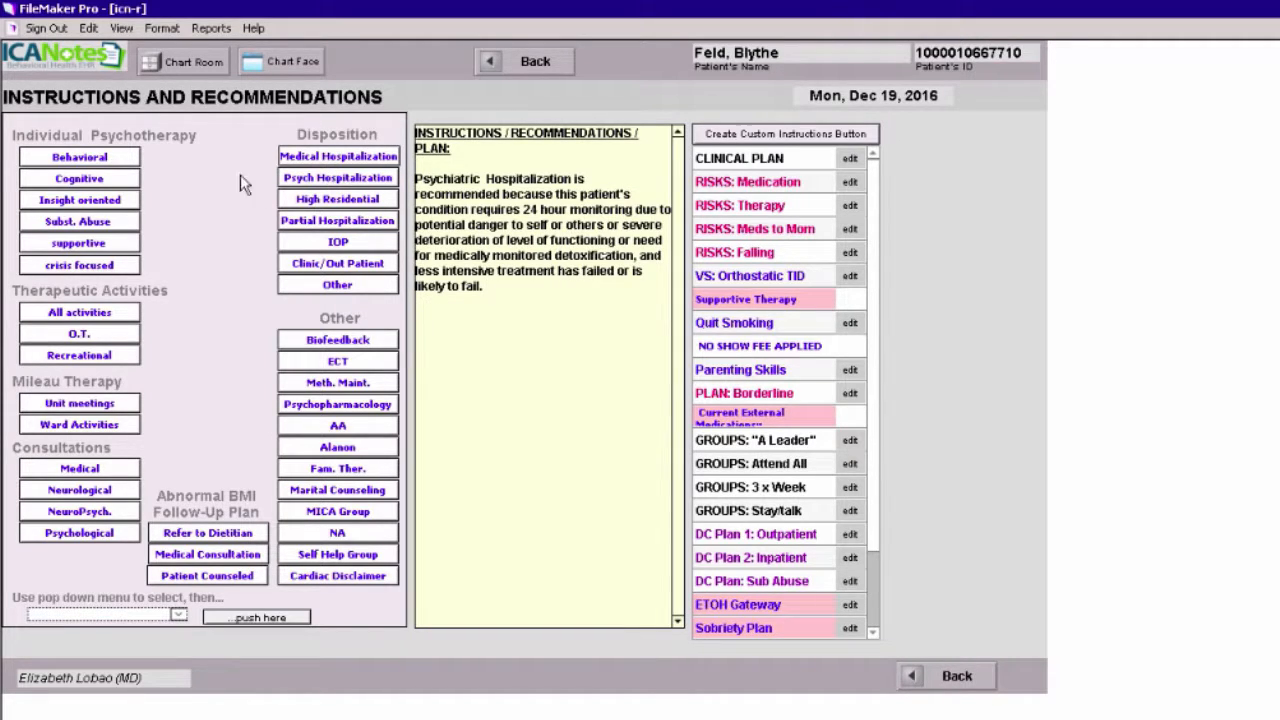
- Add crisis-focused therapy, cognitive therapy, psychopharmacology and encouragement of all activities to the plan, with psychopharmacology on its own line
{"action": "left_click", "coordinate": [78, 268]}
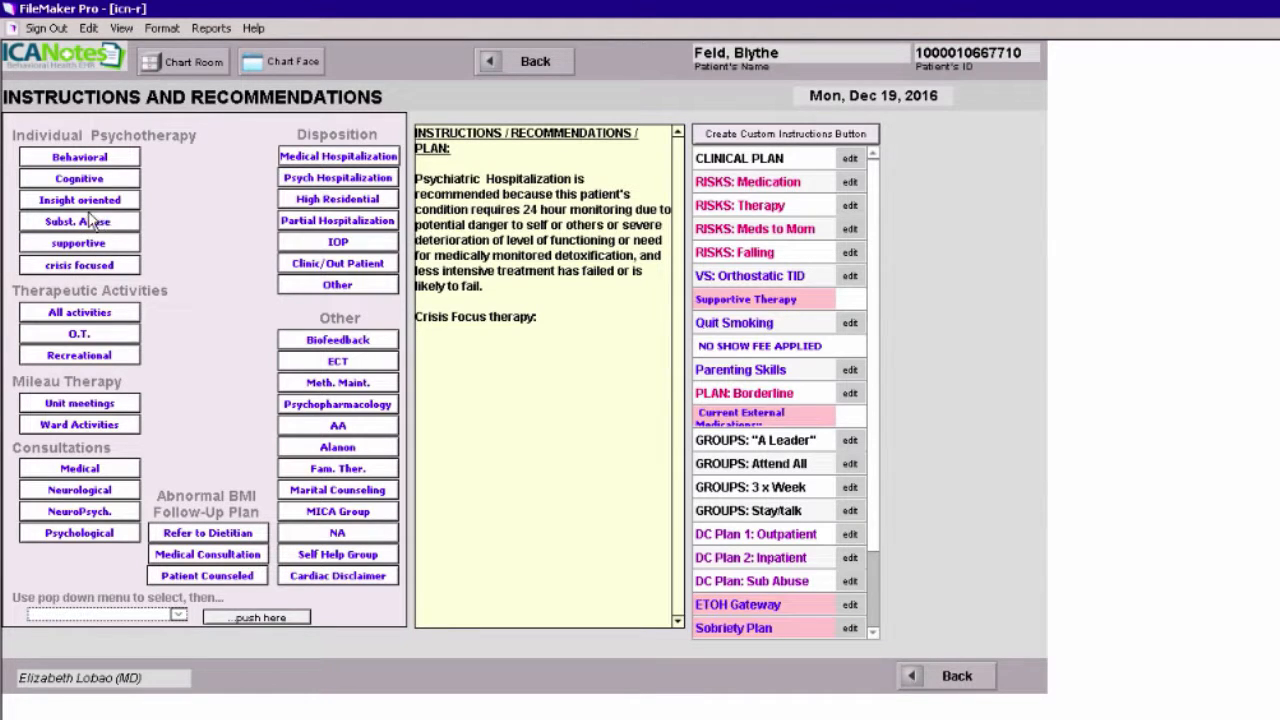
{"action": "left_click", "coordinate": [86, 180]}
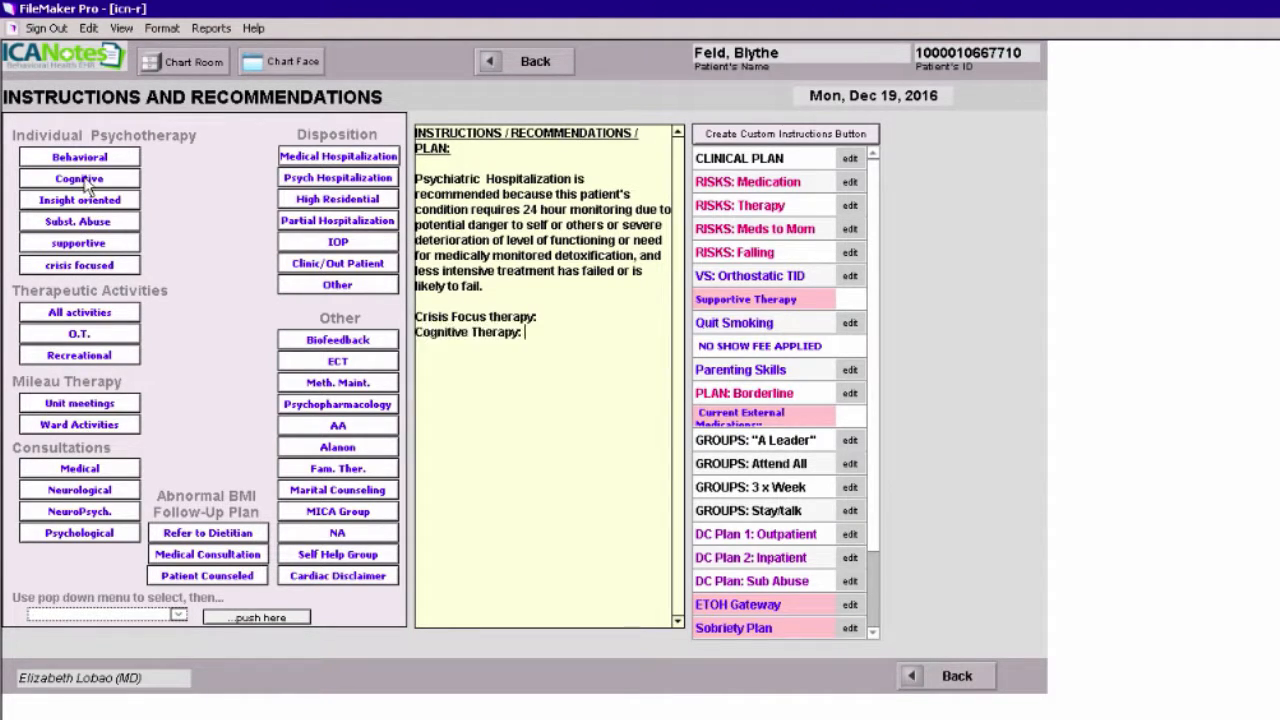
{"action": "left_click", "coordinate": [333, 406]}
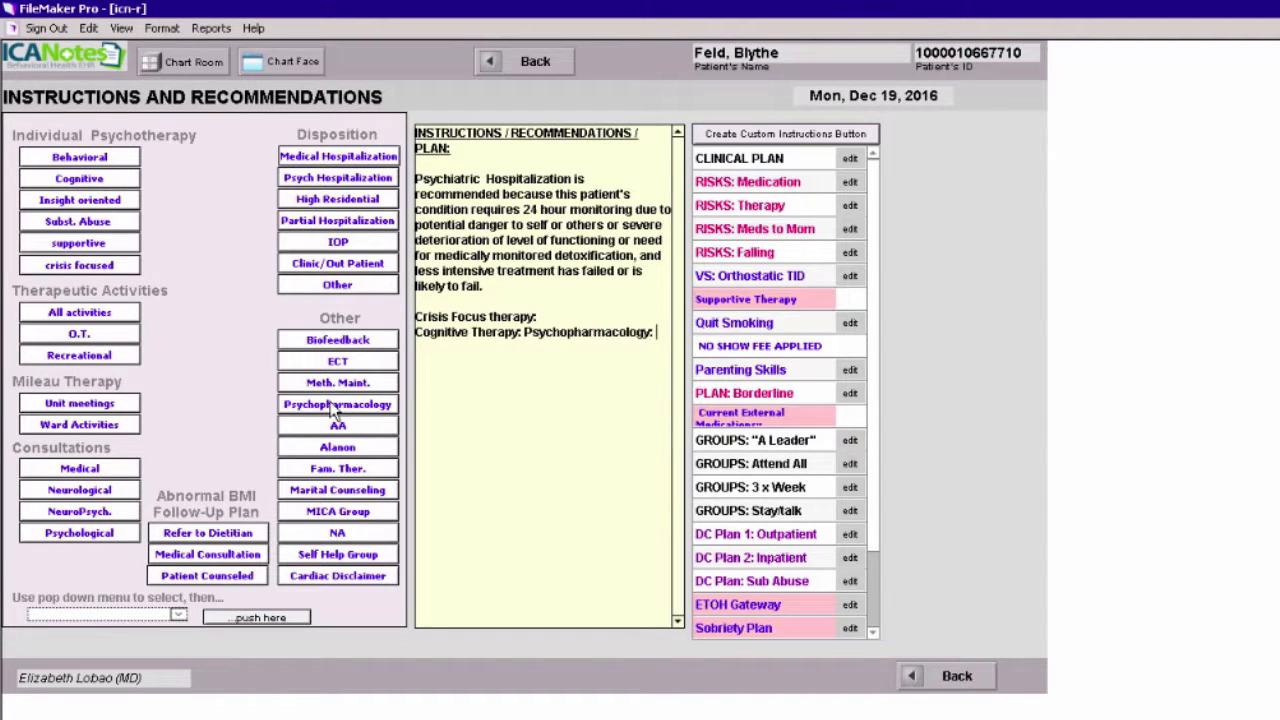
{"action": "left_click", "coordinate": [520, 333]}
{"action": "key", "text": "Return"}
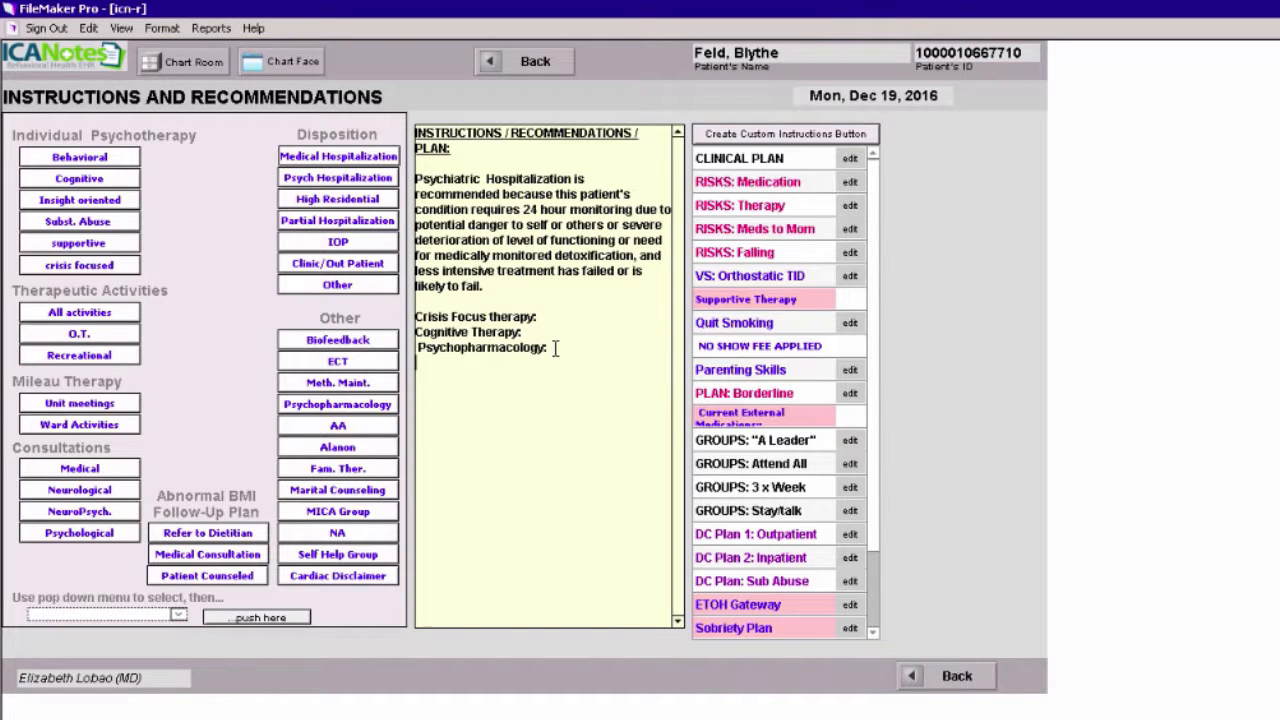
{"action": "left_click", "coordinate": [78, 311]}
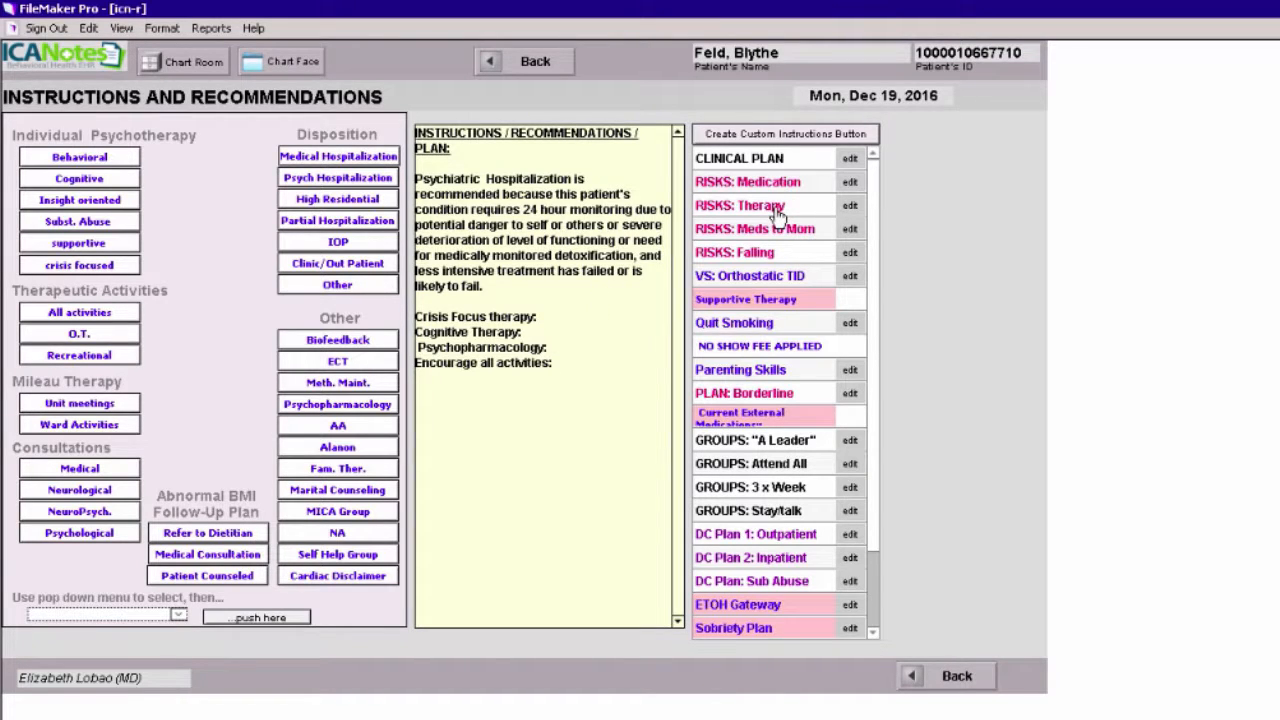
- Add the medication risks discussion to the plan and return to the Finish Initial work area
{"action": "mouse_move", "coordinate": [748, 190]}
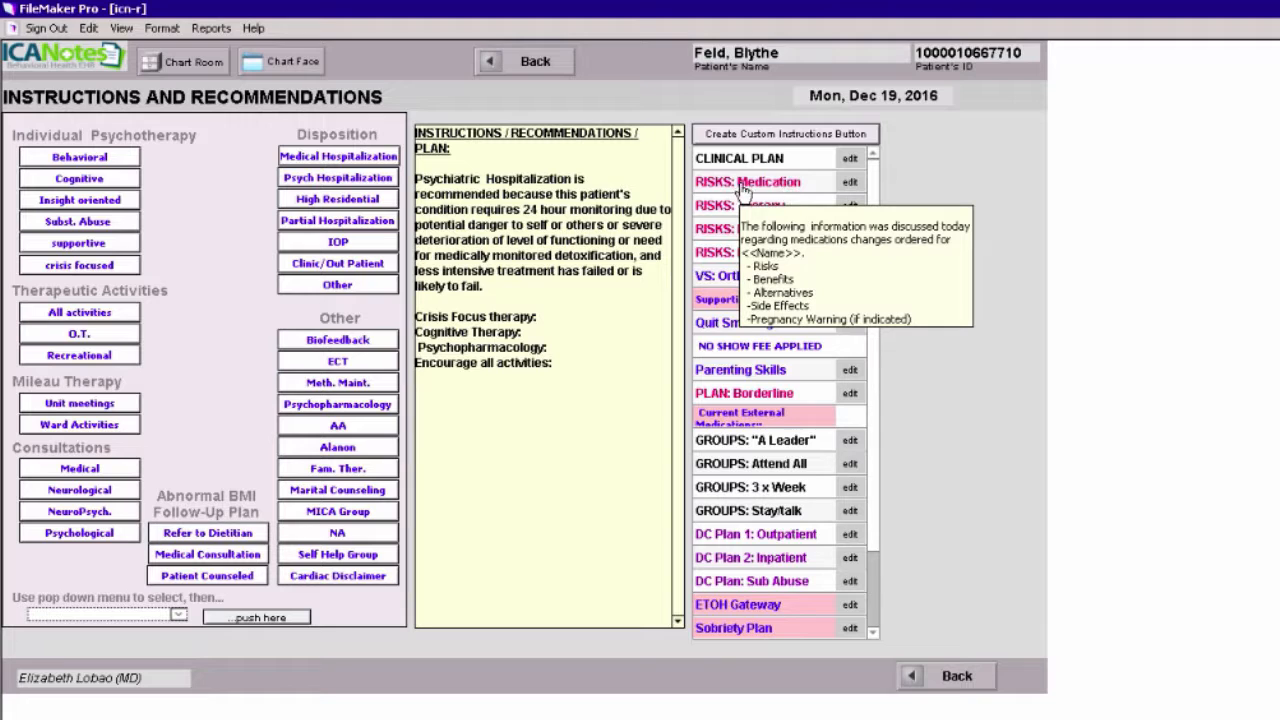
{"action": "left_click", "coordinate": [766, 190]}
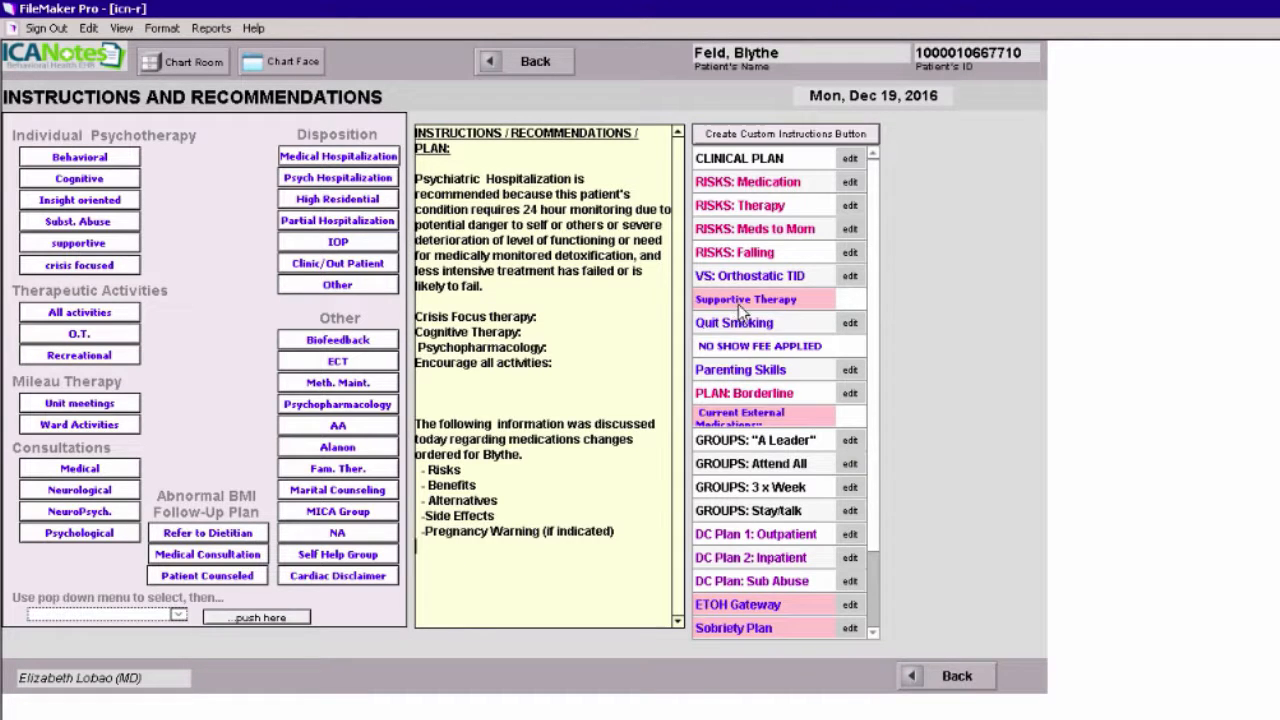
{"action": "mouse_move", "coordinate": [732, 606]}
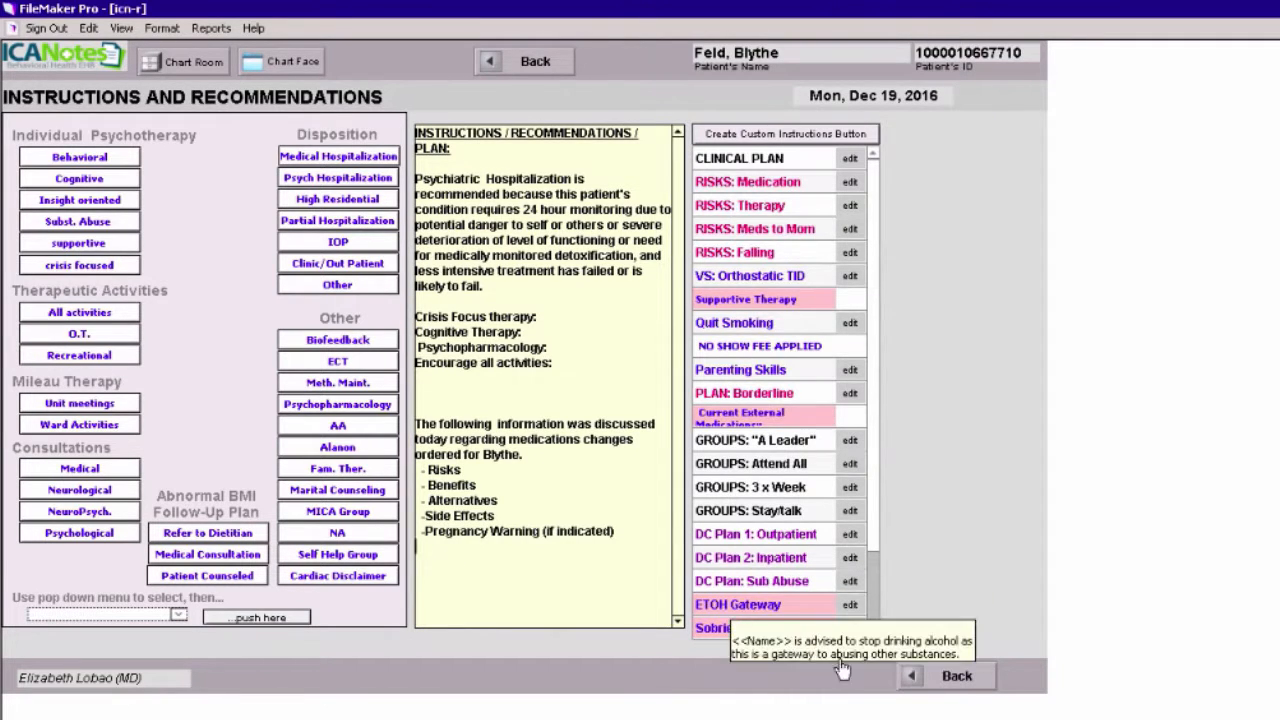
{"action": "left_click", "coordinate": [957, 678]}
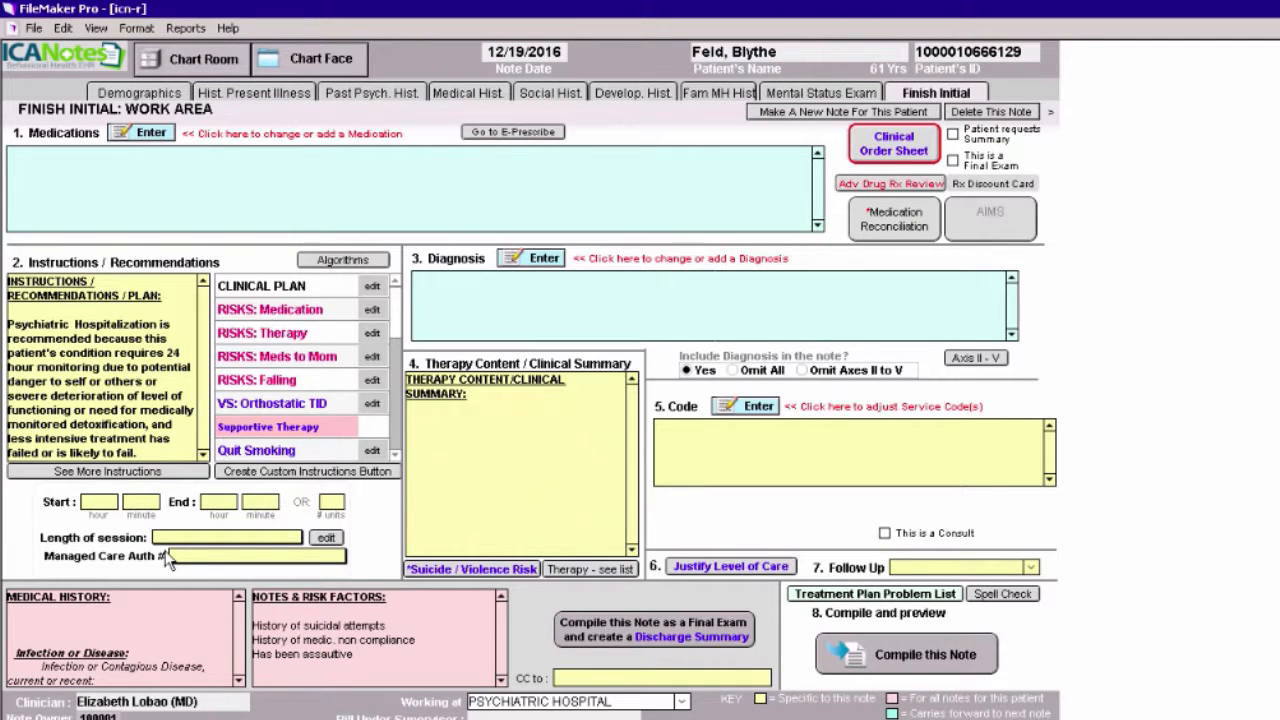
- Remove a blank line from the medical history, and add "HX of cutting if anxious" to the notes and risk factors
{"action": "left_click", "coordinate": [30, 638]}
{"action": "key", "text": "BackSpace"}
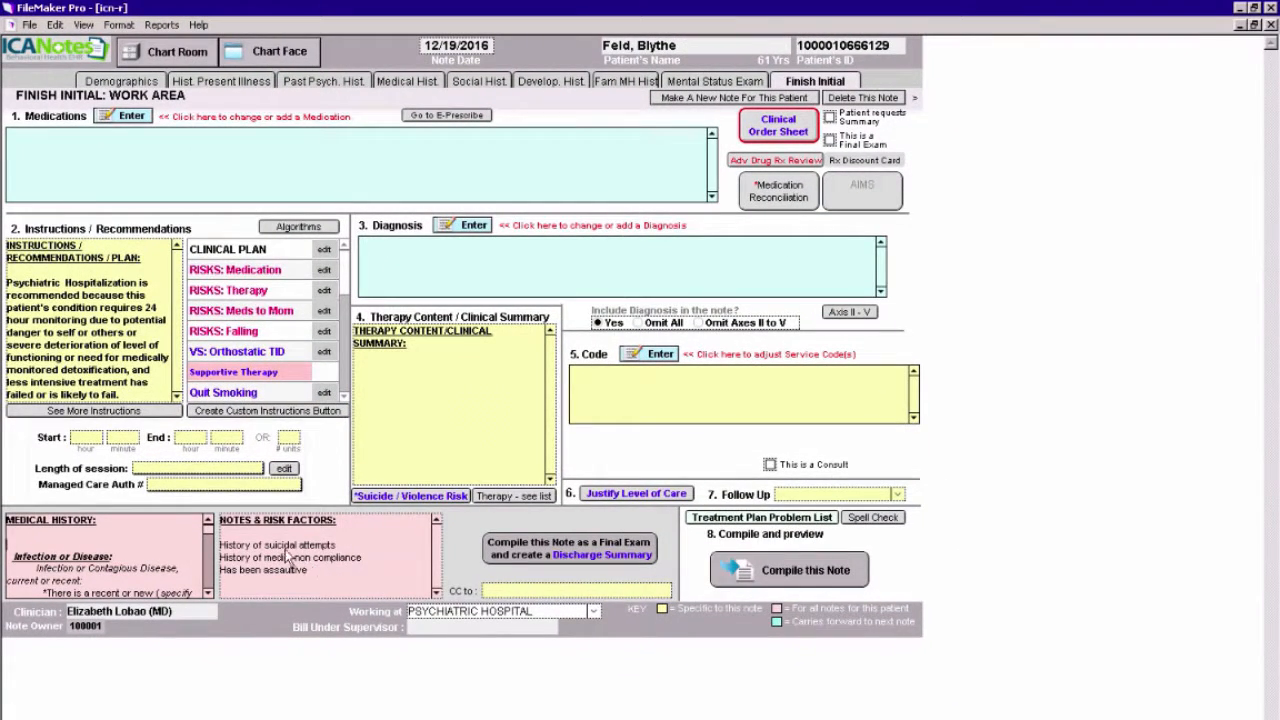
{"action": "left_click", "coordinate": [238, 533]}
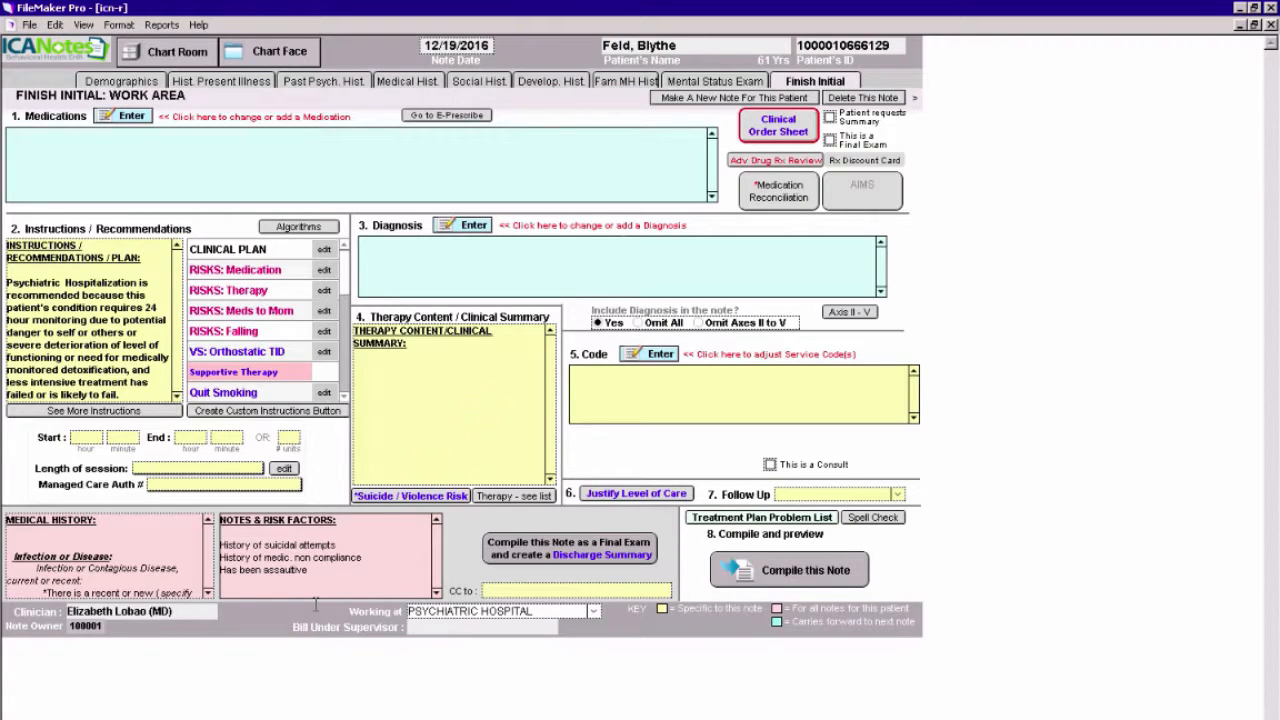
{"action": "type", "text": "HX of cutting if anxious"}
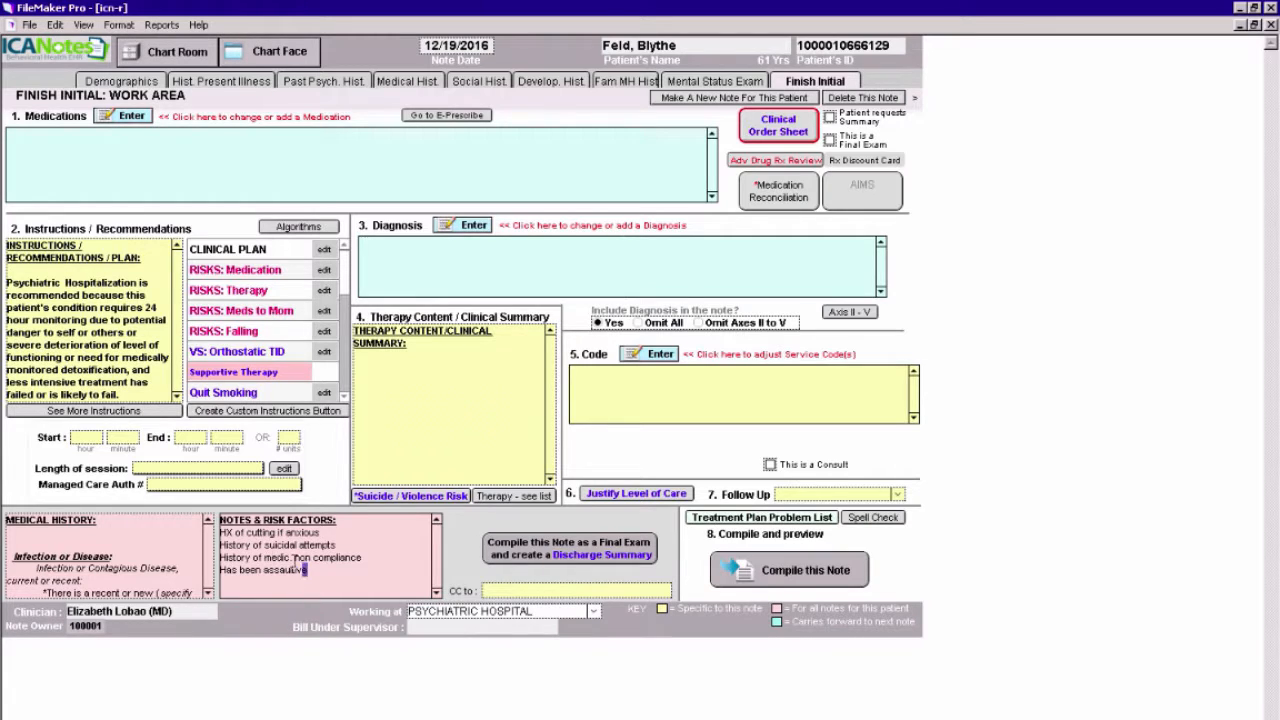
- Make the listed entries under Notes & Risk Factors bold
{"action": "left_click_drag", "start_coordinate": [308, 570], "coordinate": [224, 532]}
{"action": "right_click", "coordinate": [237, 533]}
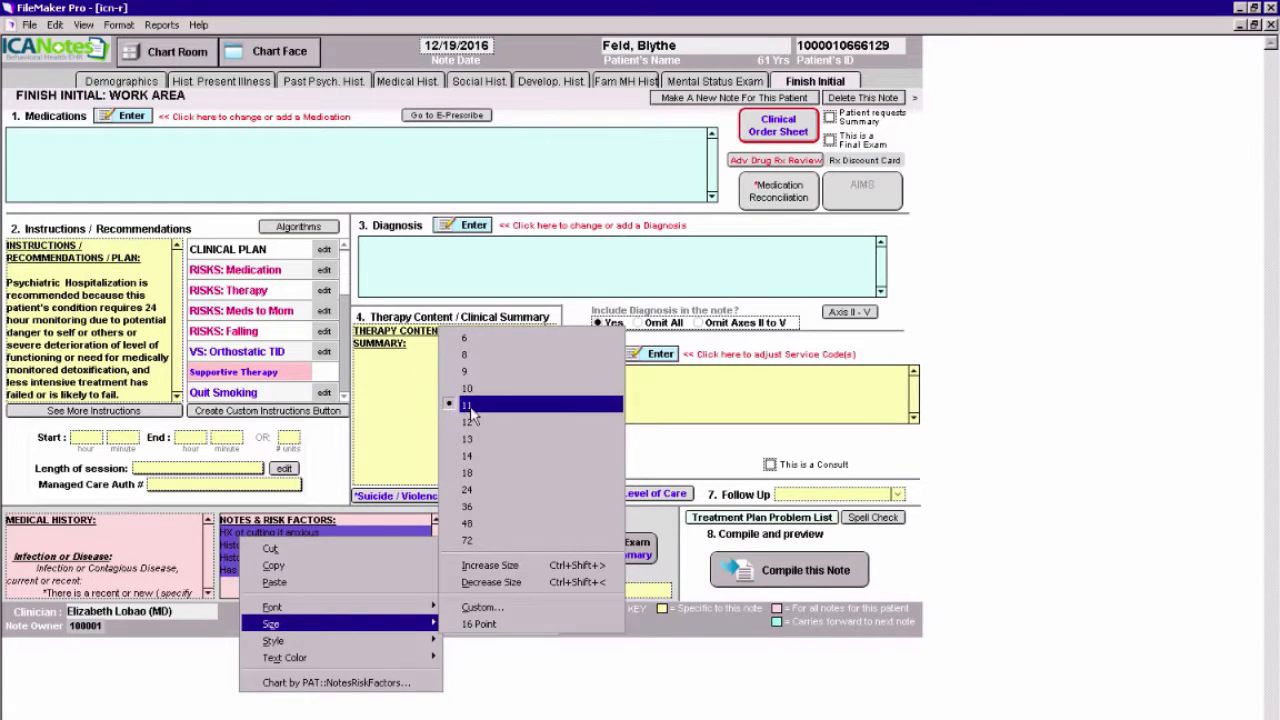
{"action": "mouse_move", "coordinate": [340, 648]}
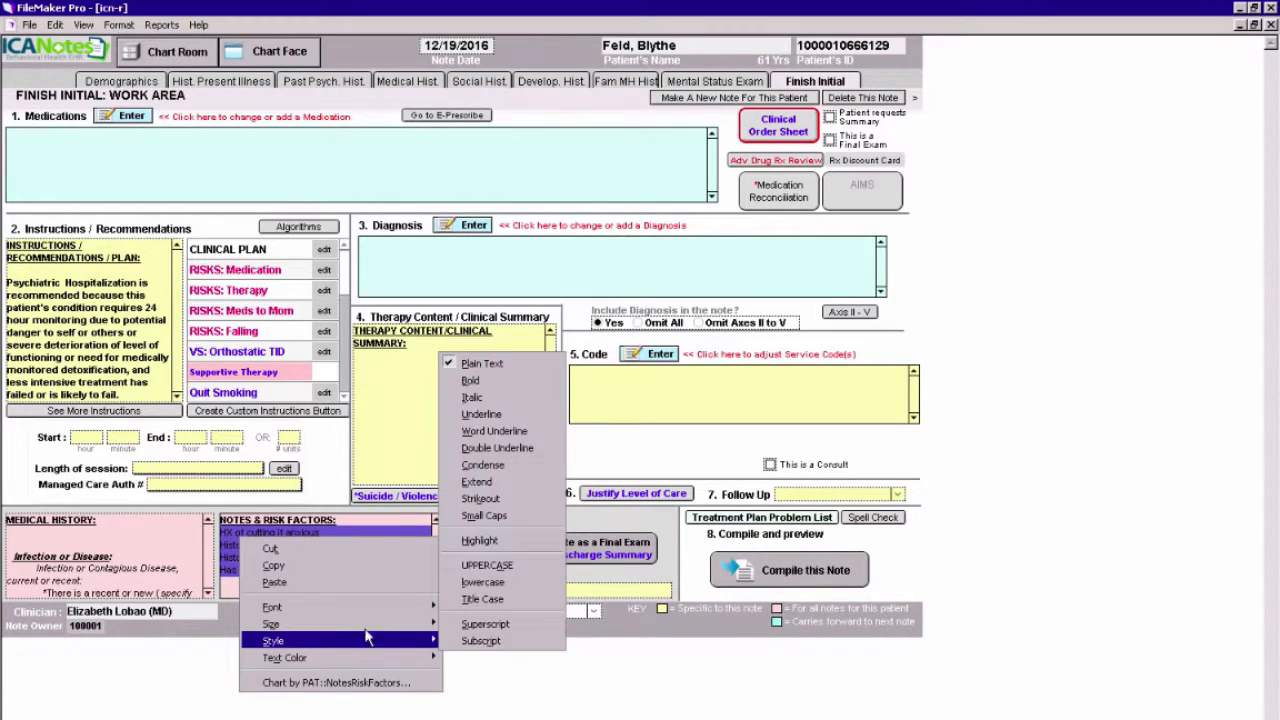
{"action": "left_click", "coordinate": [471, 380]}
{"action": "left_click", "coordinate": [342, 569]}
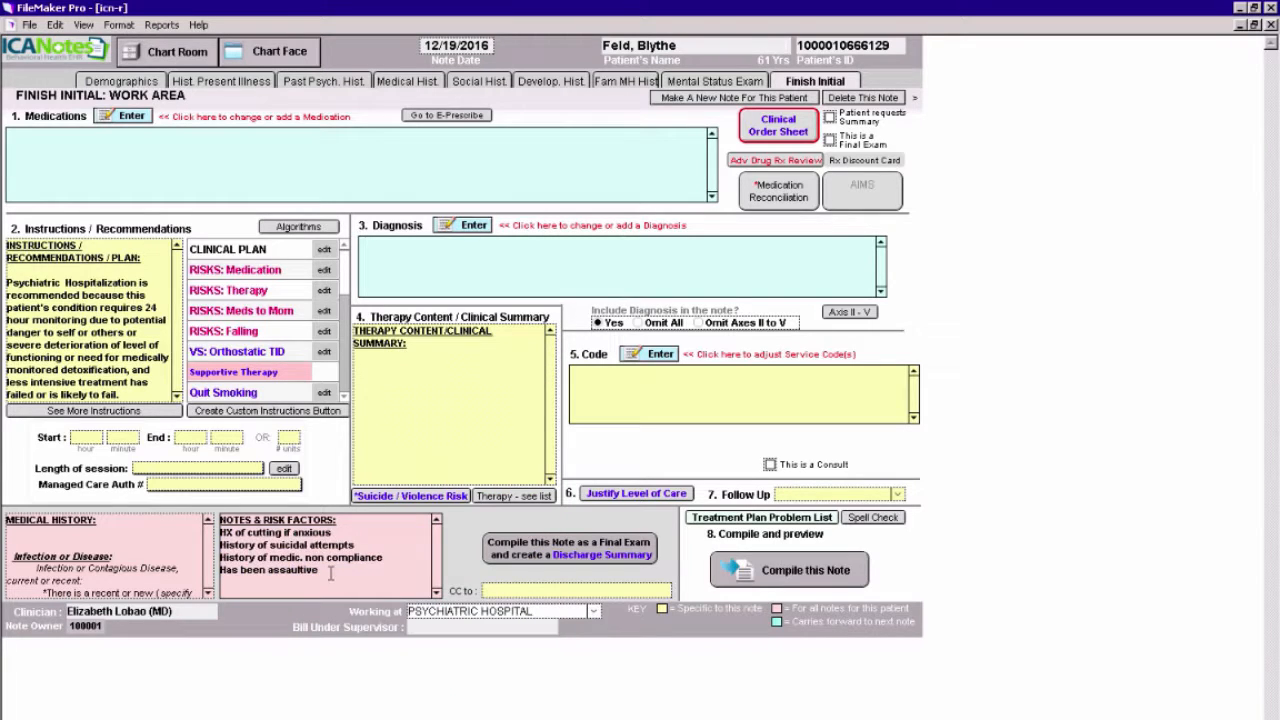
- Change the text color of all the Notes & Risk Factors text, including its heading, to blue
{"action": "left_click_drag", "start_coordinate": [331, 573], "coordinate": [203, 514]}
{"action": "right_click", "coordinate": [254, 532]}
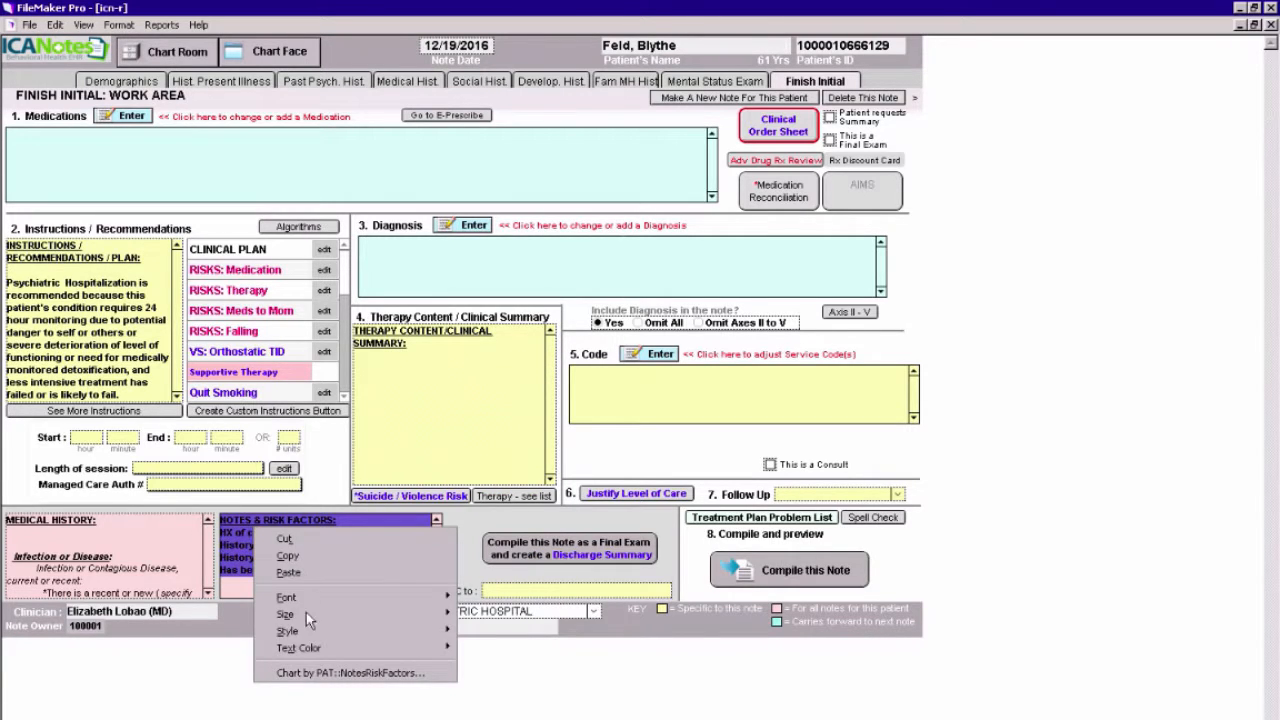
{"action": "mouse_move", "coordinate": [310, 648]}
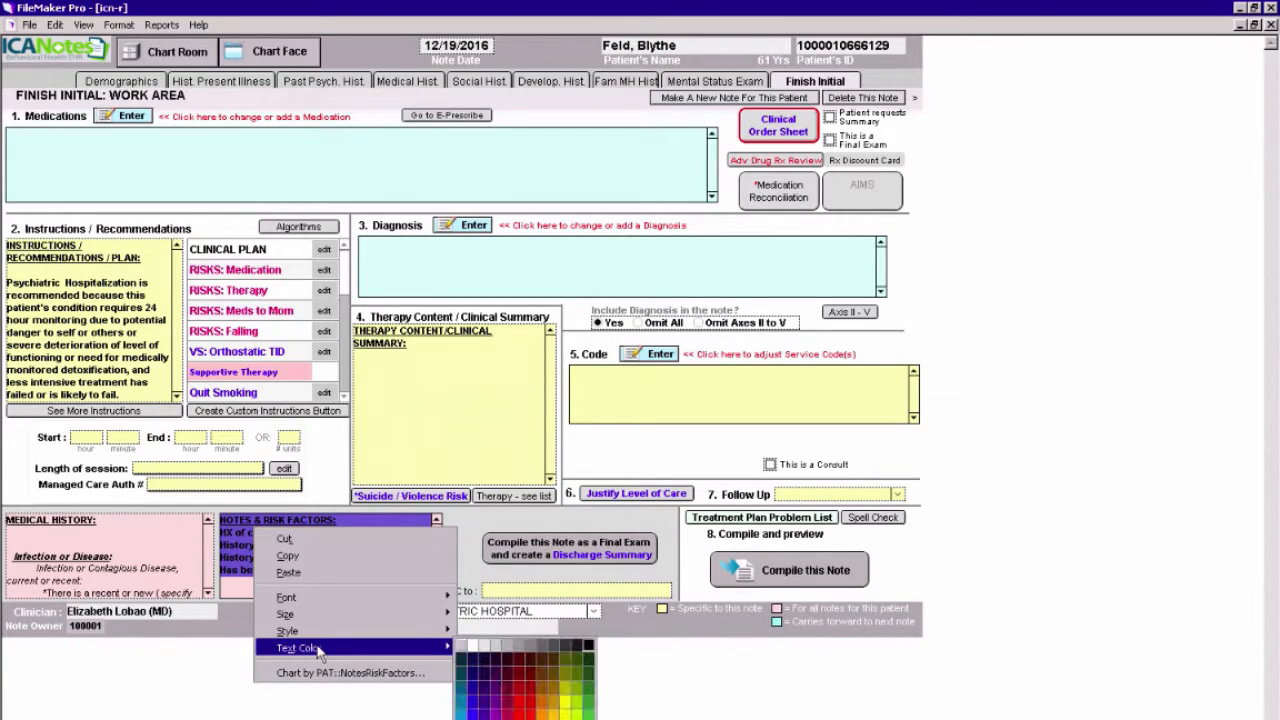
{"action": "left_click", "coordinate": [474, 702]}
{"action": "left_click", "coordinate": [364, 592]}
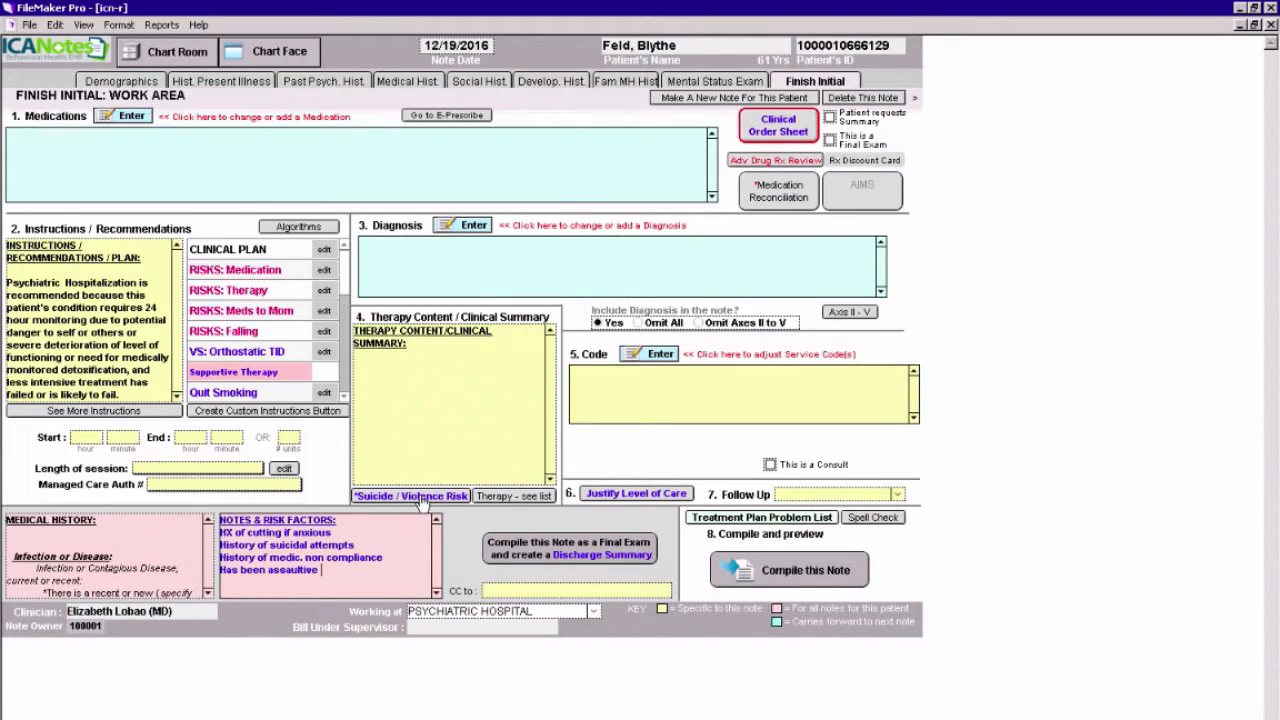
- Open the suicide/violence risk assessment and delete the "THERAPY CONTENT/CLINICAL SUMMARY:" heading from its text
{"action": "left_click", "coordinate": [421, 496]}
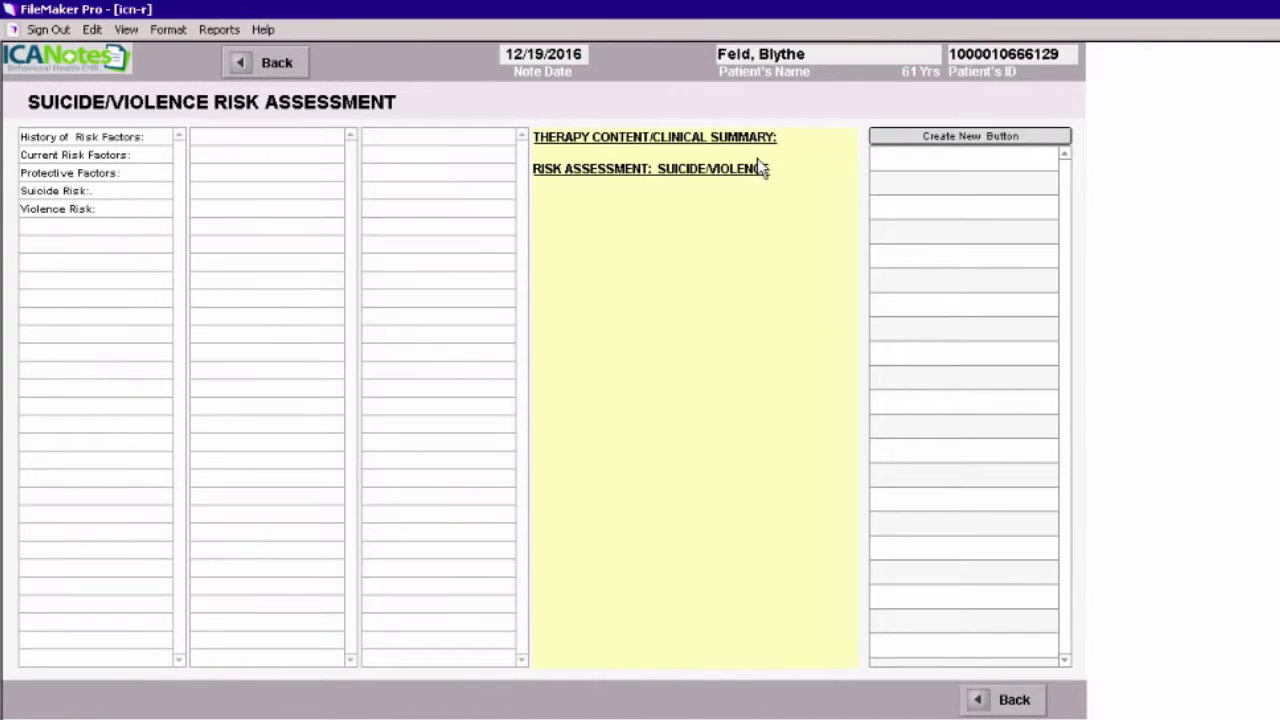
{"action": "left_click", "coordinate": [769, 152]}
{"action": "triple_click", "coordinate": [573, 144]}
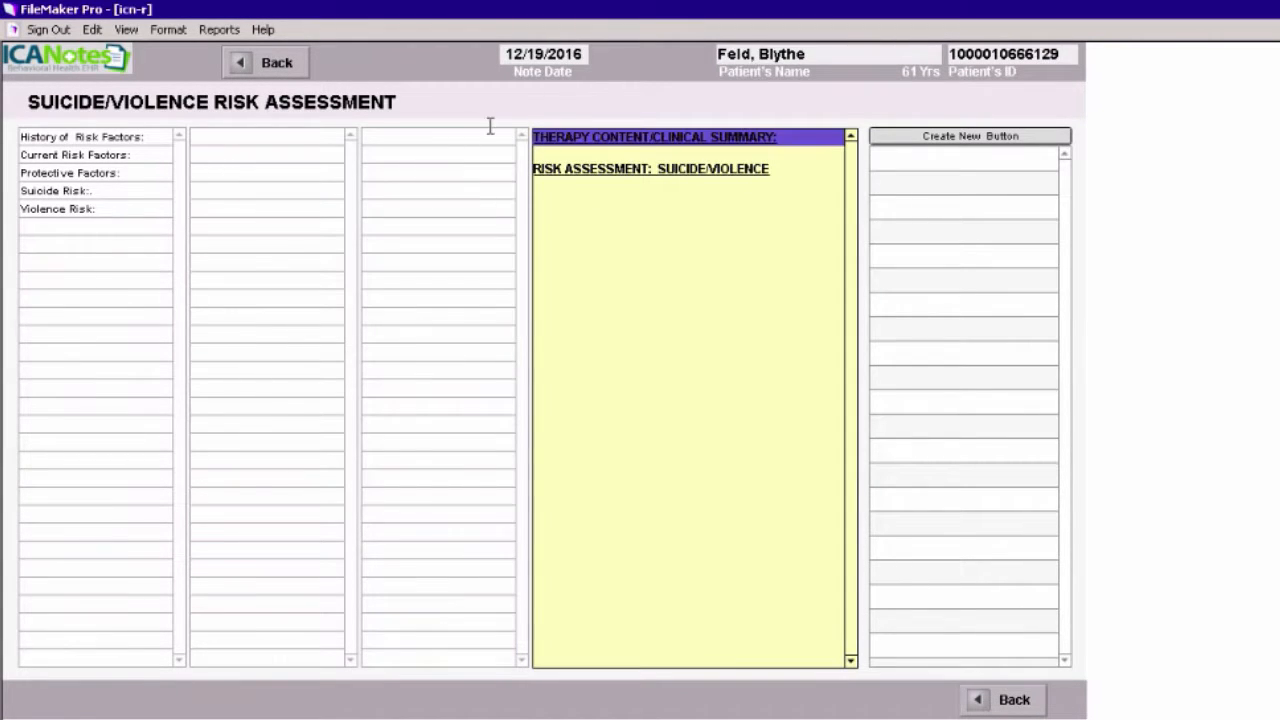
{"action": "key", "text": "Delete"}
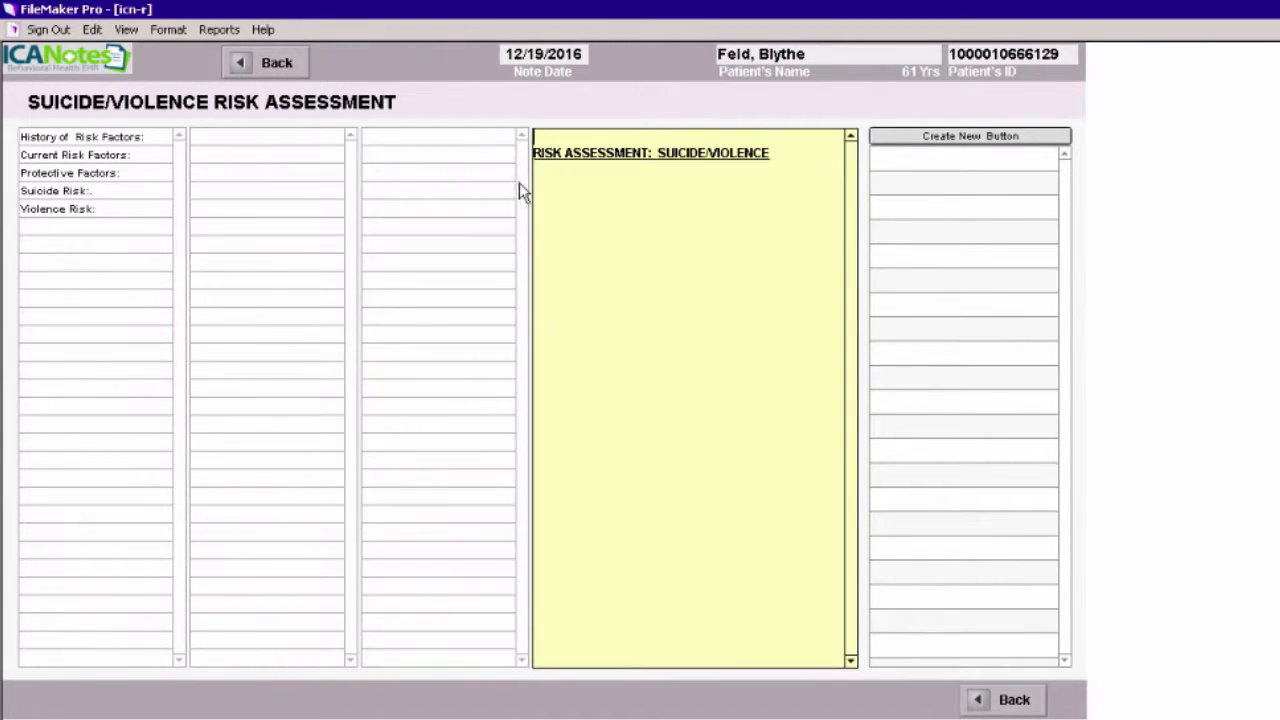
- Document a history of suicide attempts as a risk factor, with high lethality and 3 approximate attempts
{"action": "left_click", "coordinate": [90, 138]}
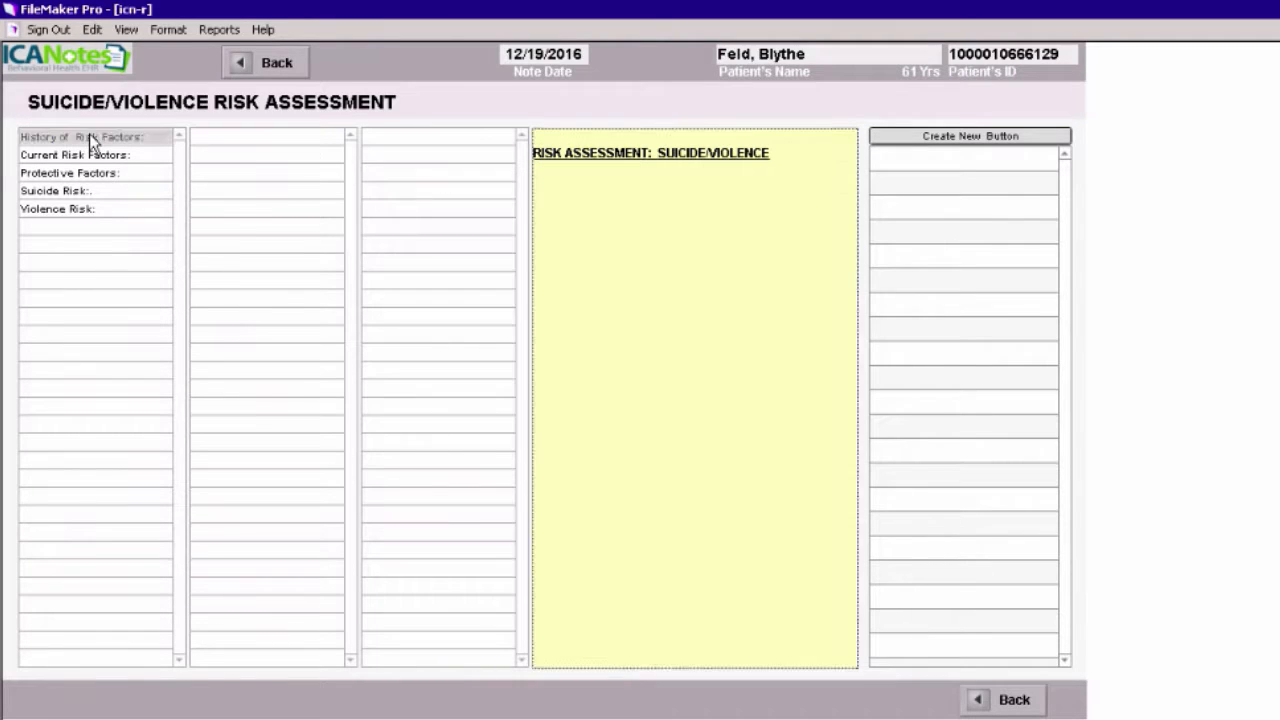
{"action": "left_click", "coordinate": [262, 157]}
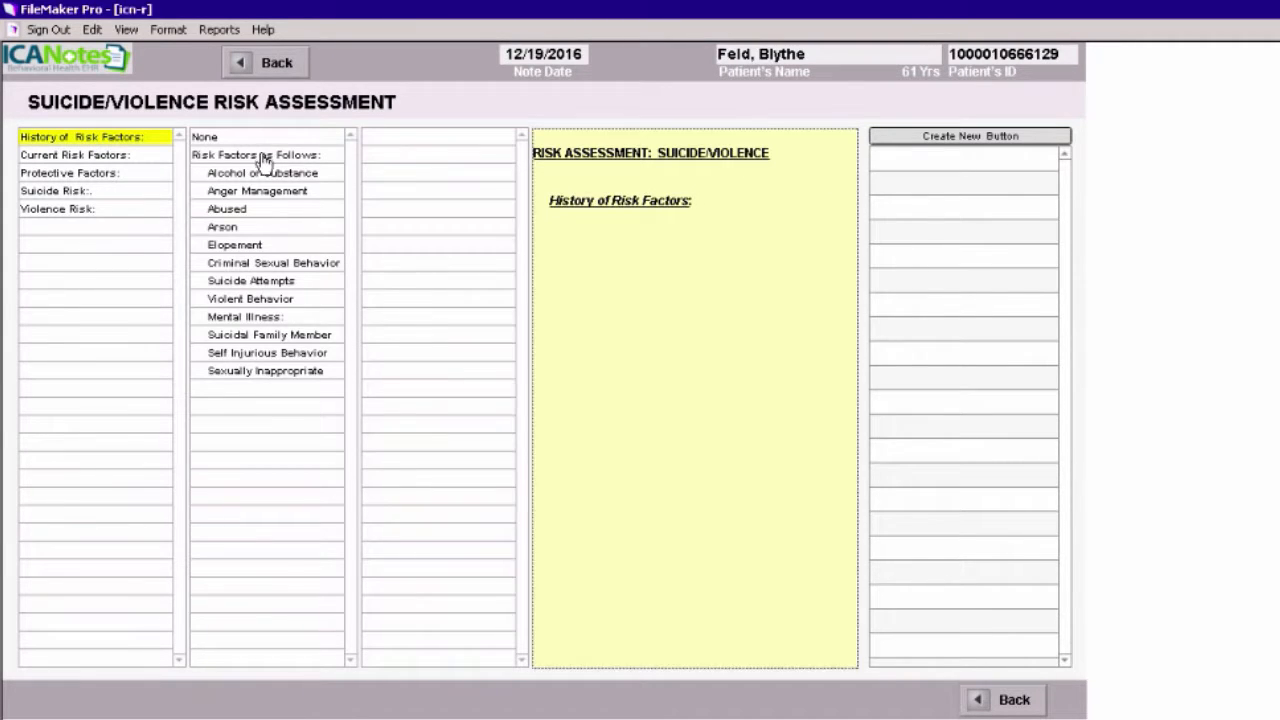
{"action": "left_click", "coordinate": [270, 283]}
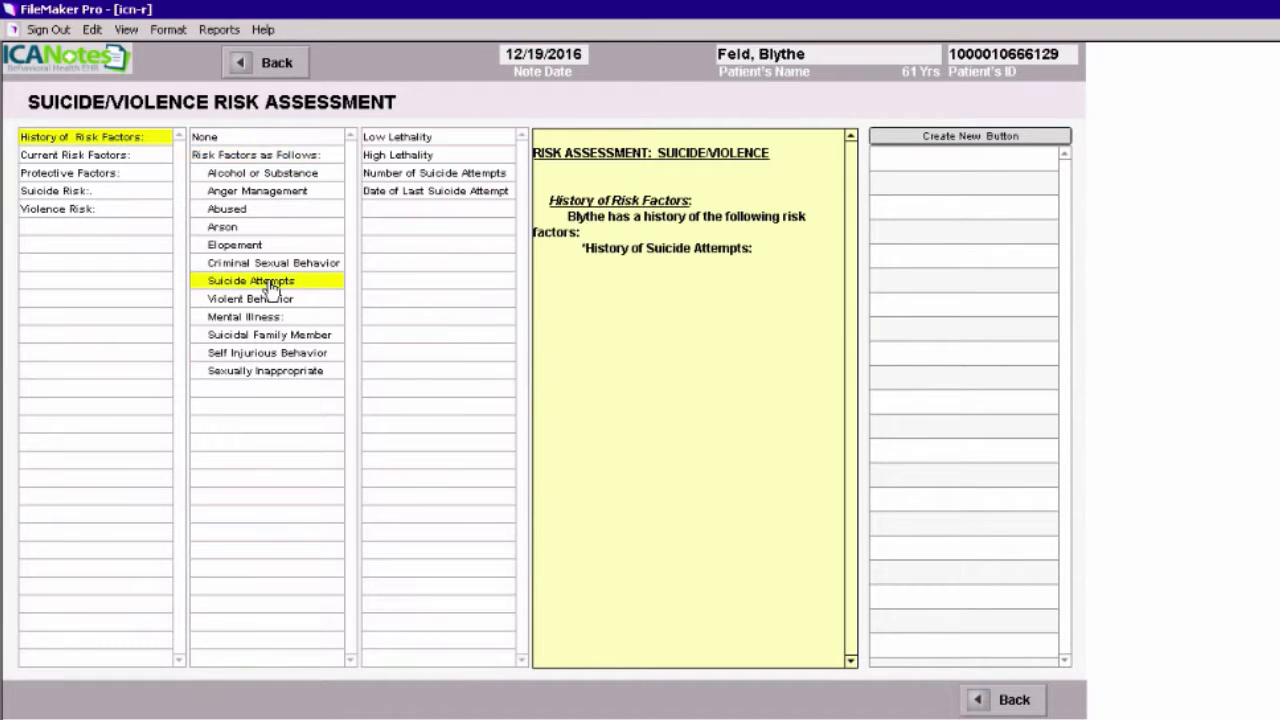
{"action": "left_click", "coordinate": [416, 158]}
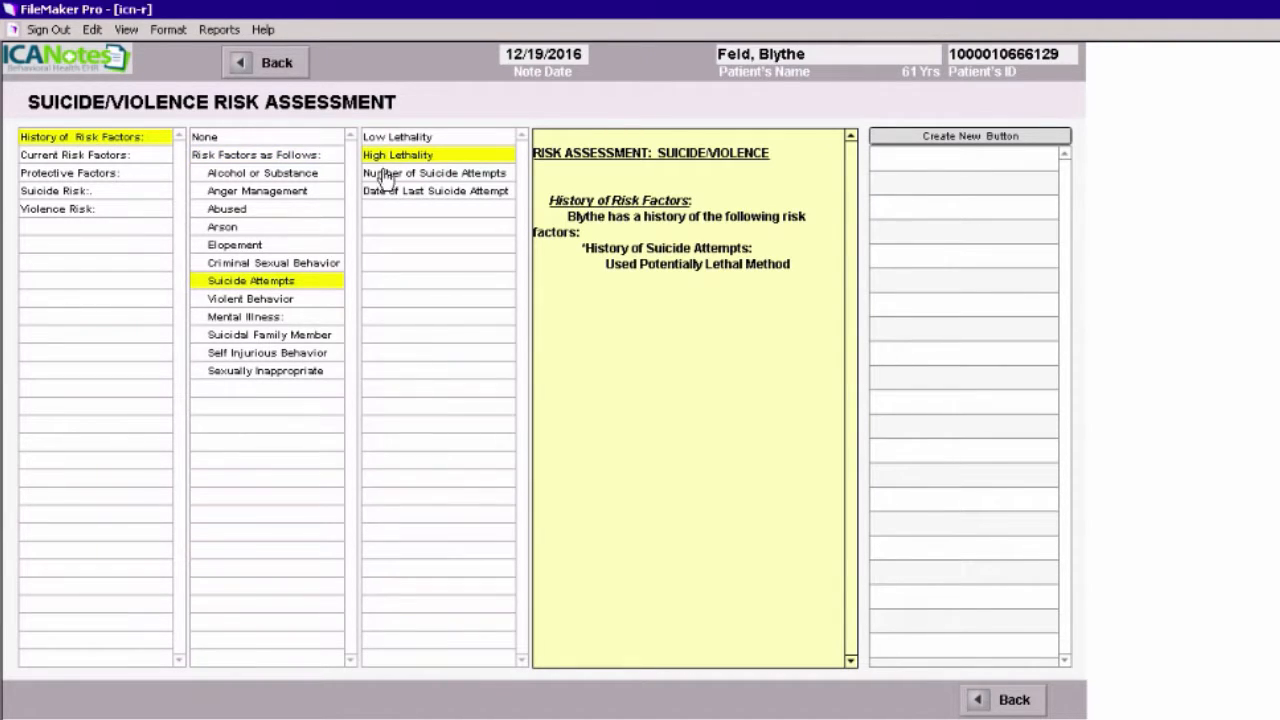
{"action": "left_click", "coordinate": [388, 176]}
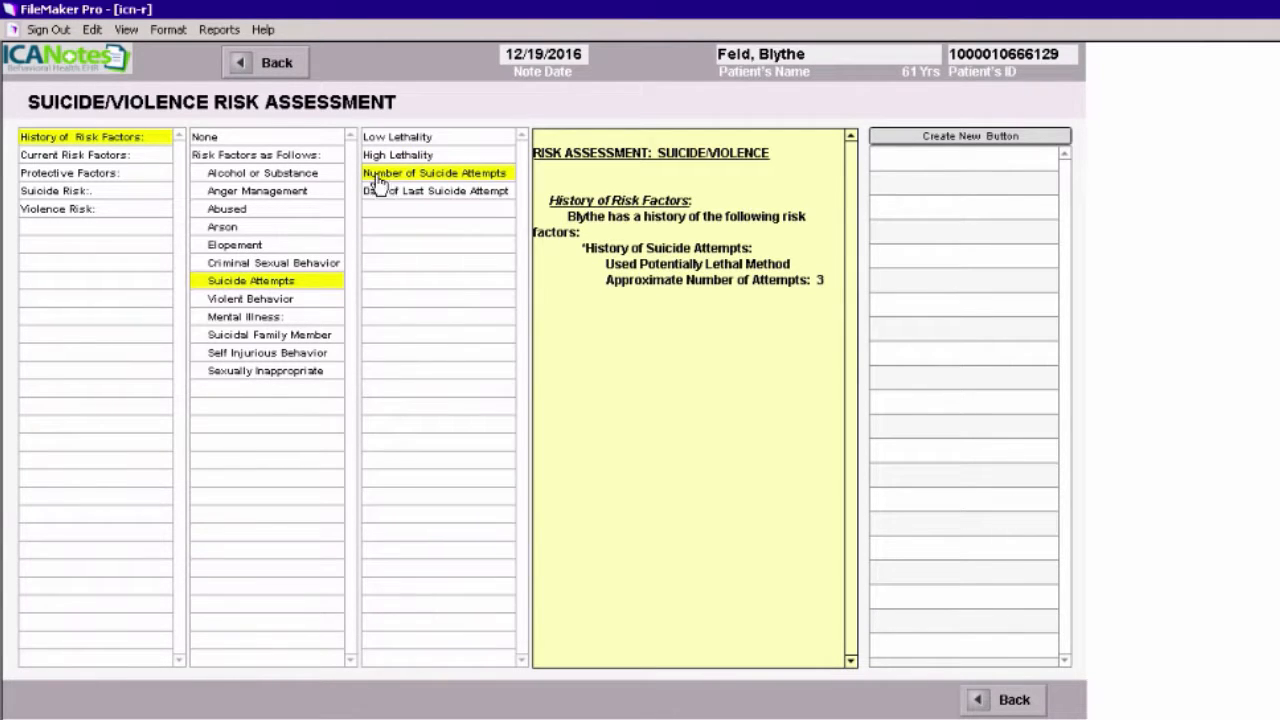
- Document the current risk factors as borderline personality, financial difficulty and public humiliation, with no suicidal plans under suicidal ideas
{"action": "left_click", "coordinate": [90, 162]}
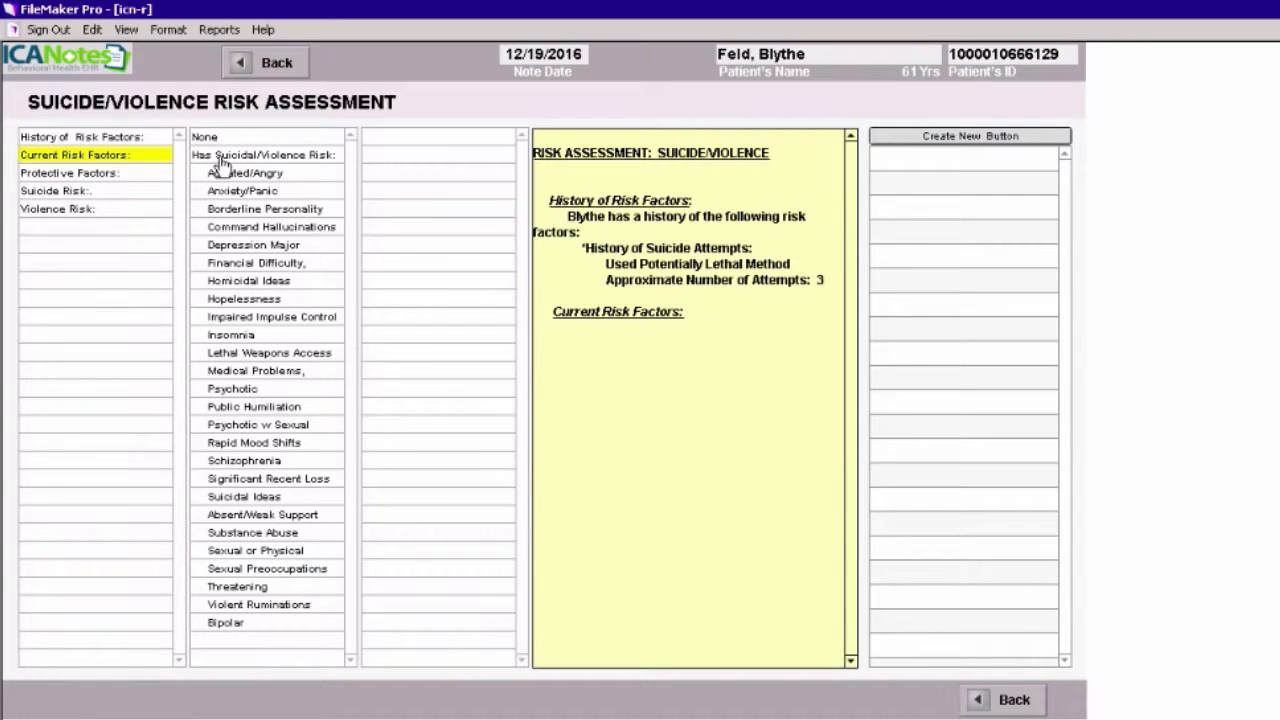
{"action": "left_click", "coordinate": [272, 160]}
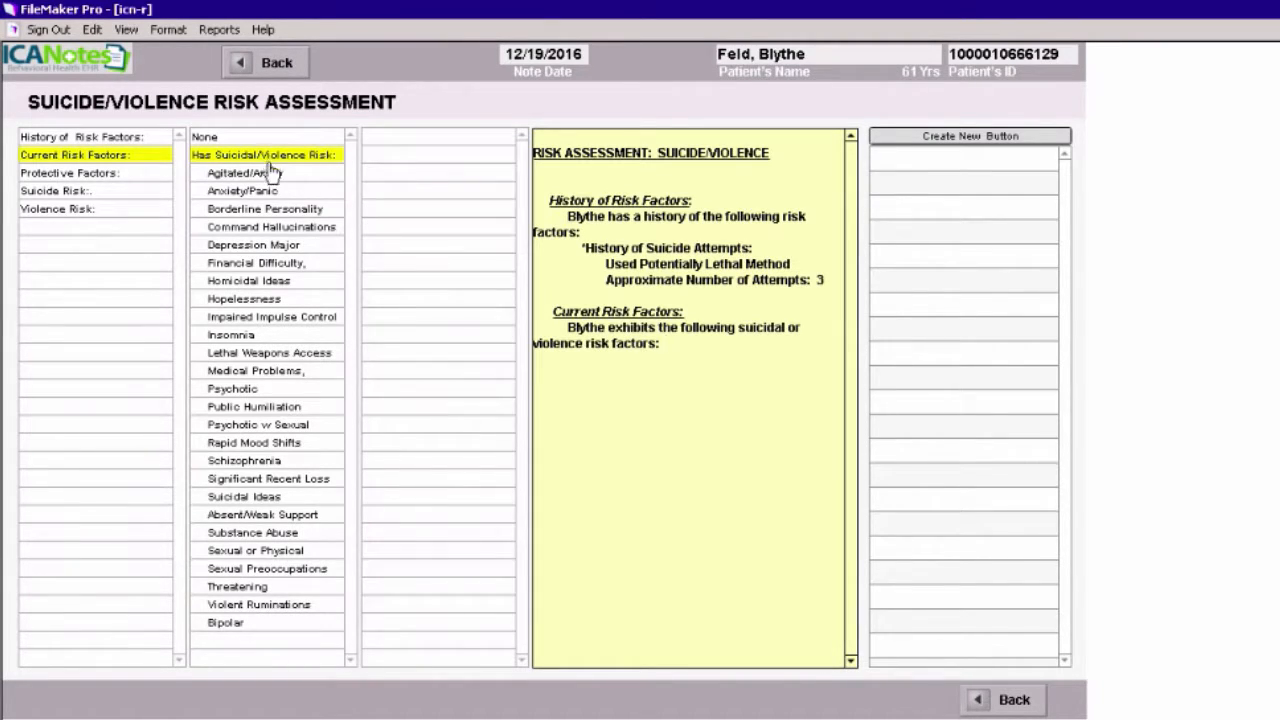
{"action": "left_click", "coordinate": [266, 214]}
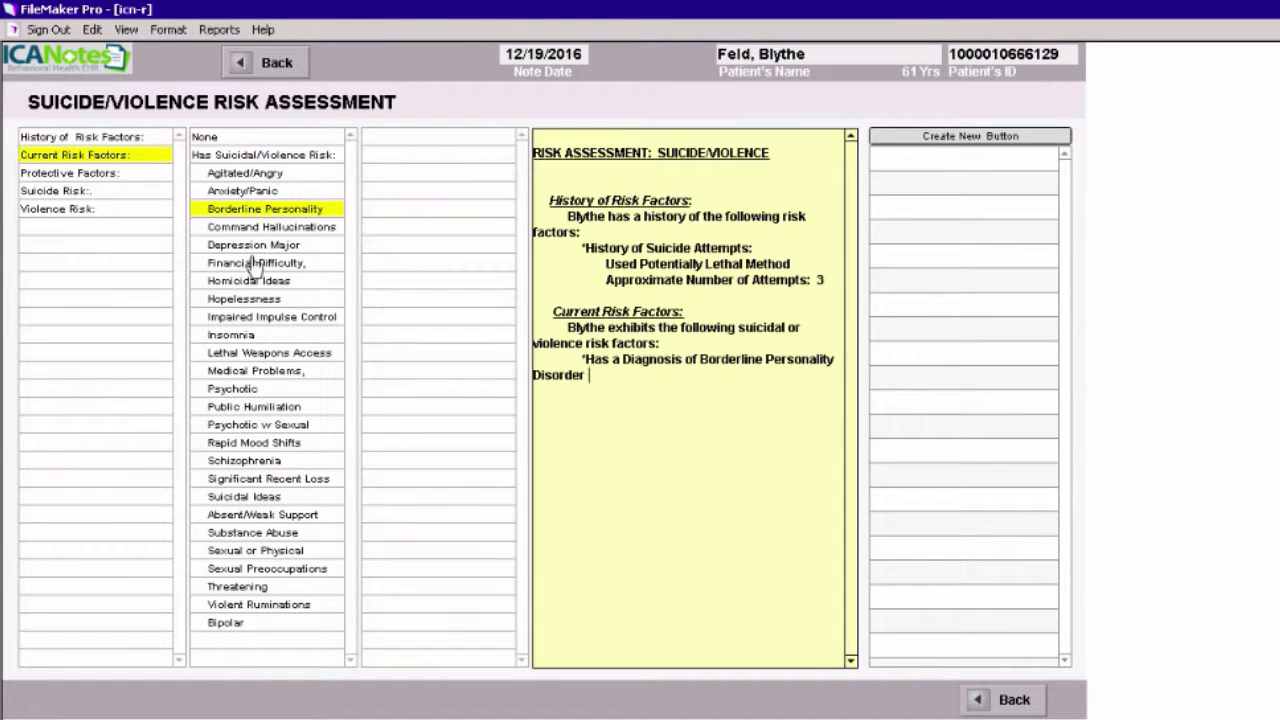
{"action": "left_click", "coordinate": [254, 264]}
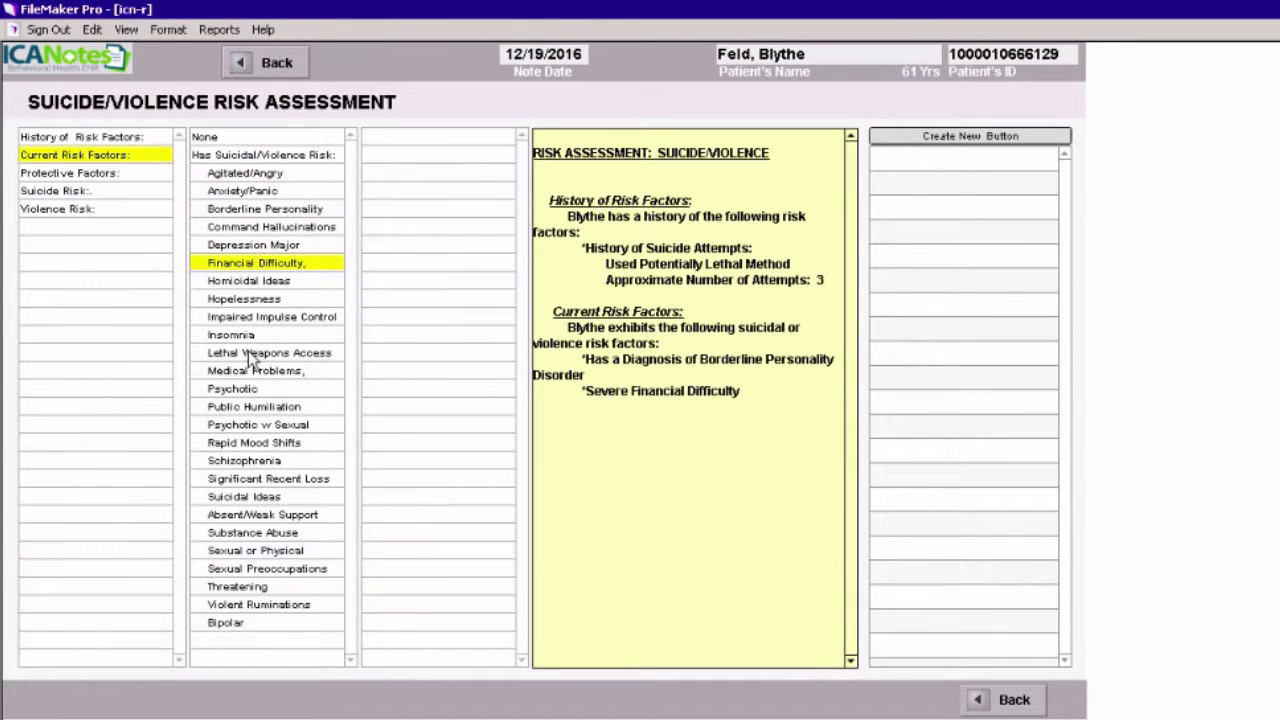
{"action": "left_click", "coordinate": [254, 409]}
{"action": "left_click", "coordinate": [244, 496]}
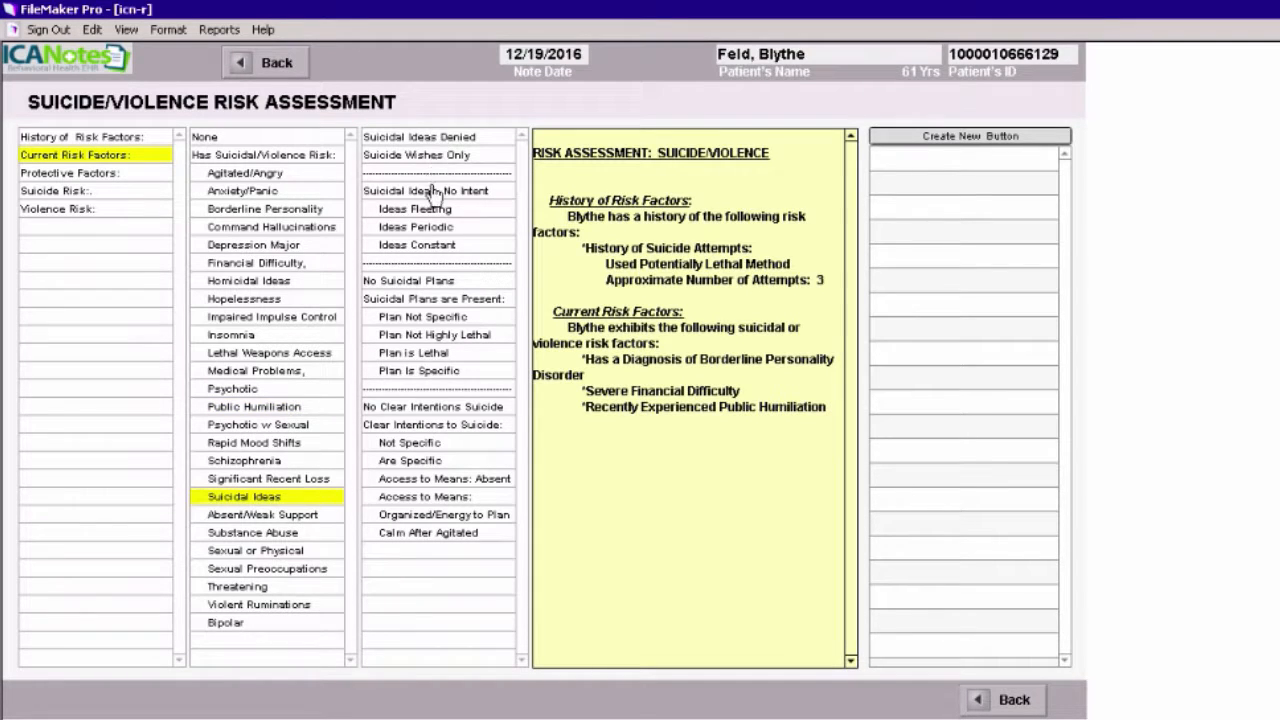
{"action": "left_click", "coordinate": [438, 283]}
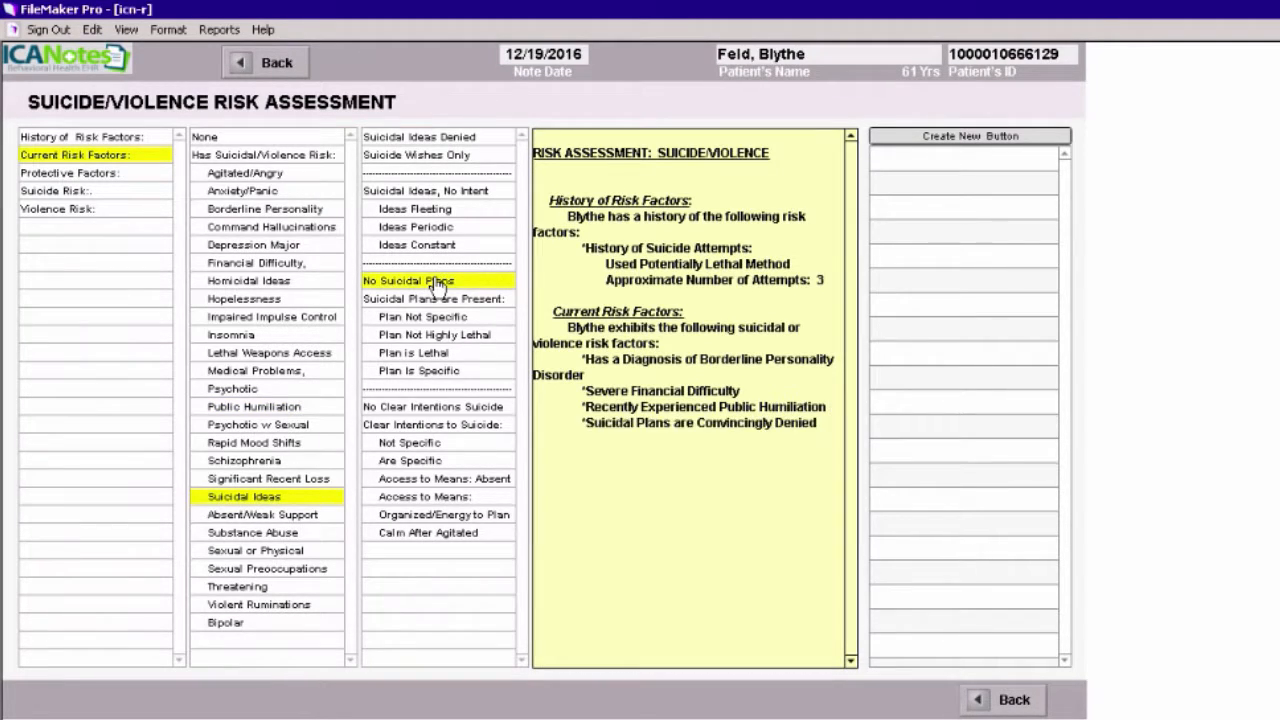
- Document responsibility to others and therapeutic relationship as the patient's protective factors
{"action": "left_click", "coordinate": [90, 174]}
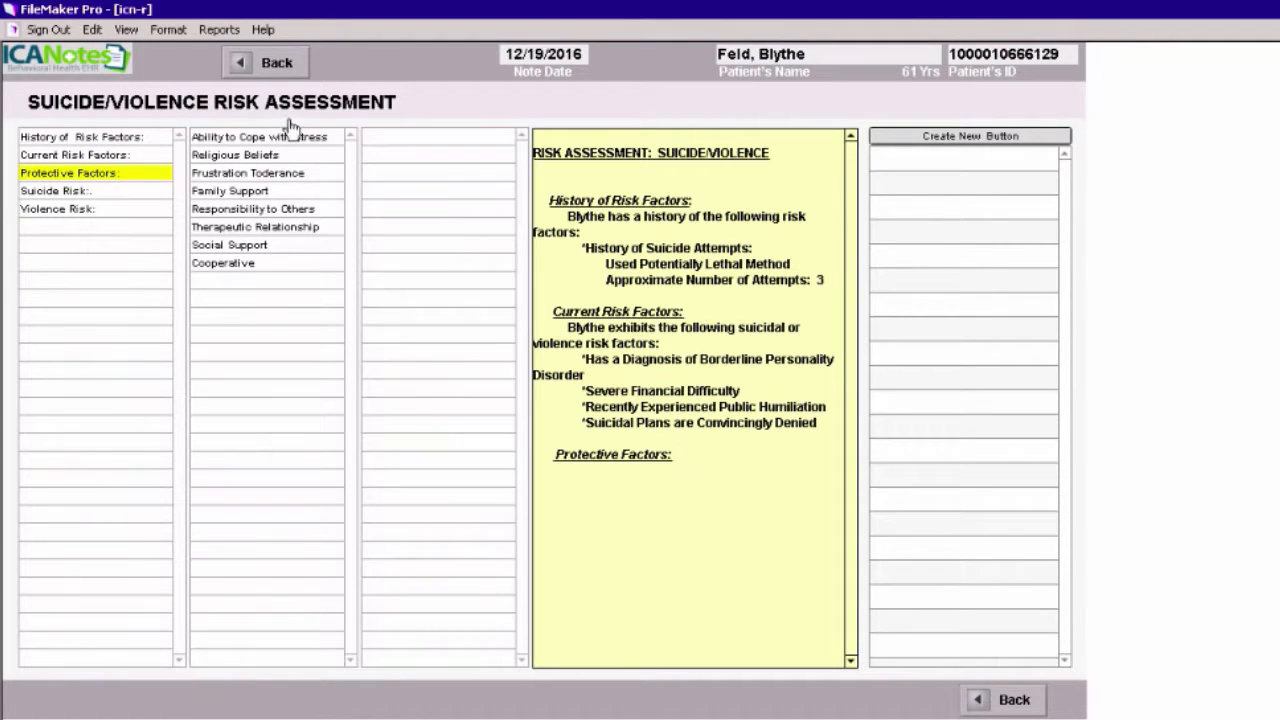
{"action": "left_click", "coordinate": [247, 212]}
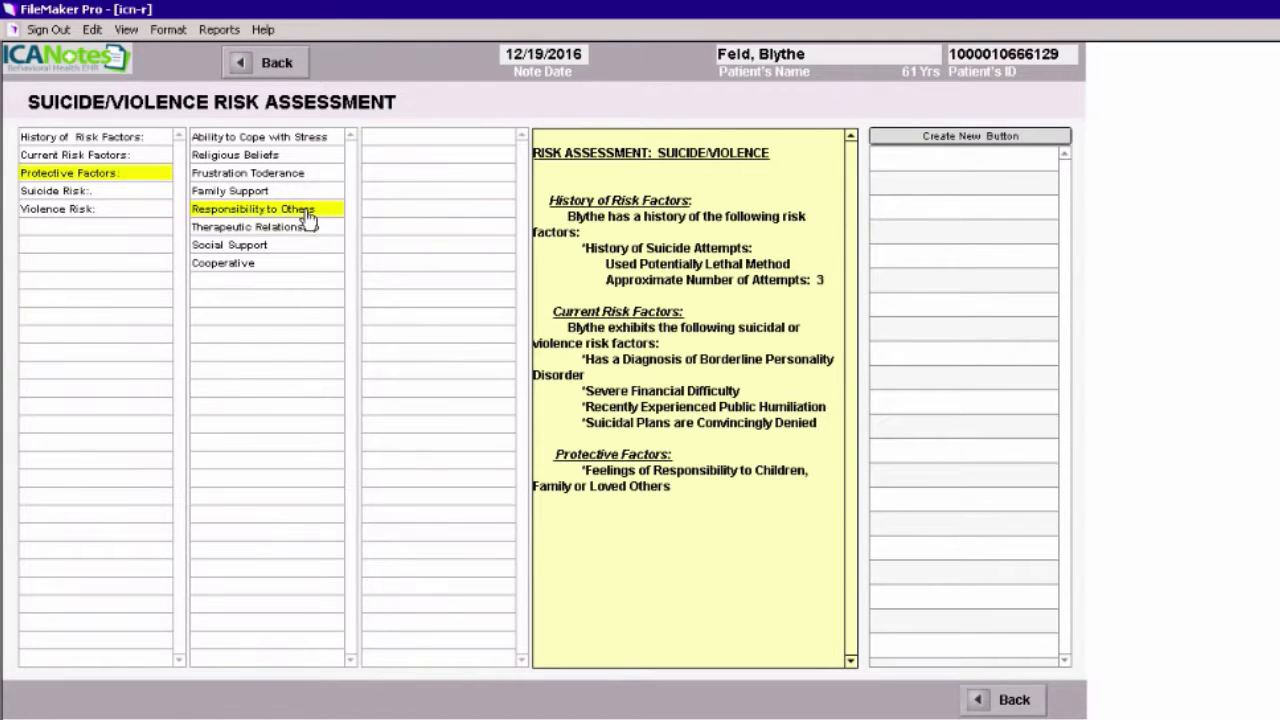
{"action": "left_click", "coordinate": [262, 229]}
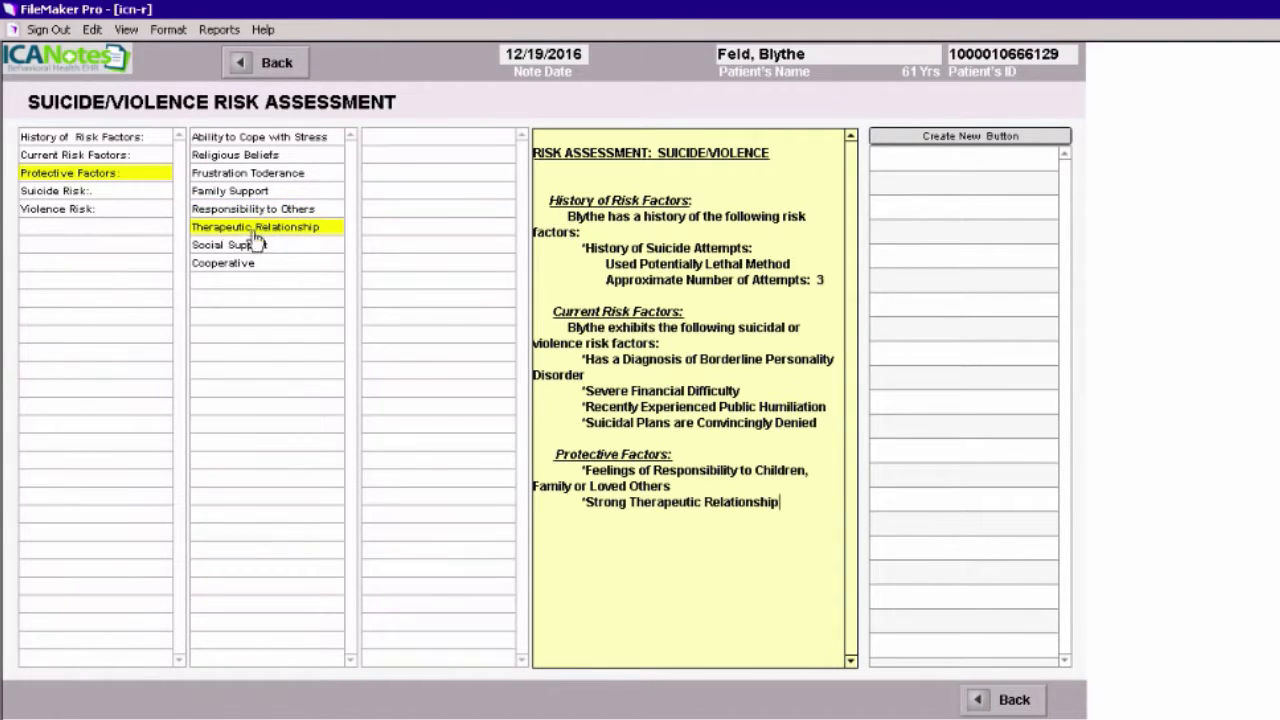
- Rate the suicide risk as Moderate and the violence risk as Absent or Very Low, and return to the work area
{"action": "left_click", "coordinate": [62, 192]}
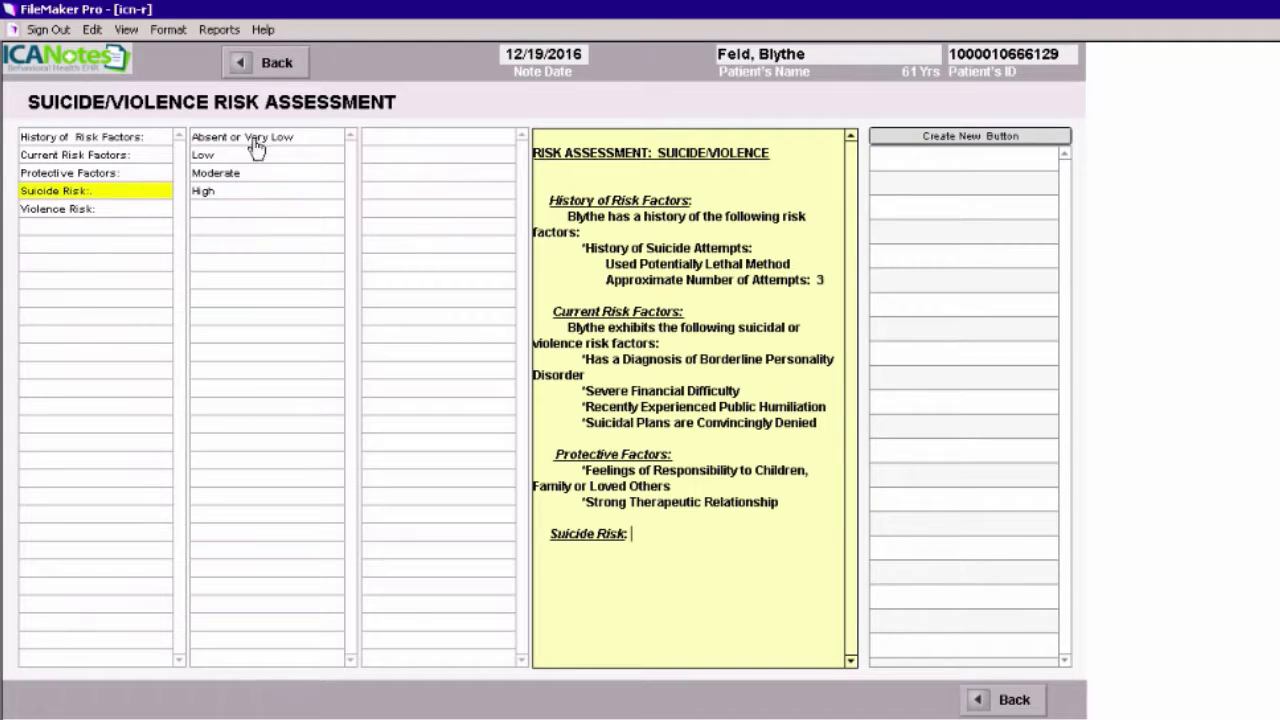
{"action": "left_click", "coordinate": [233, 175]}
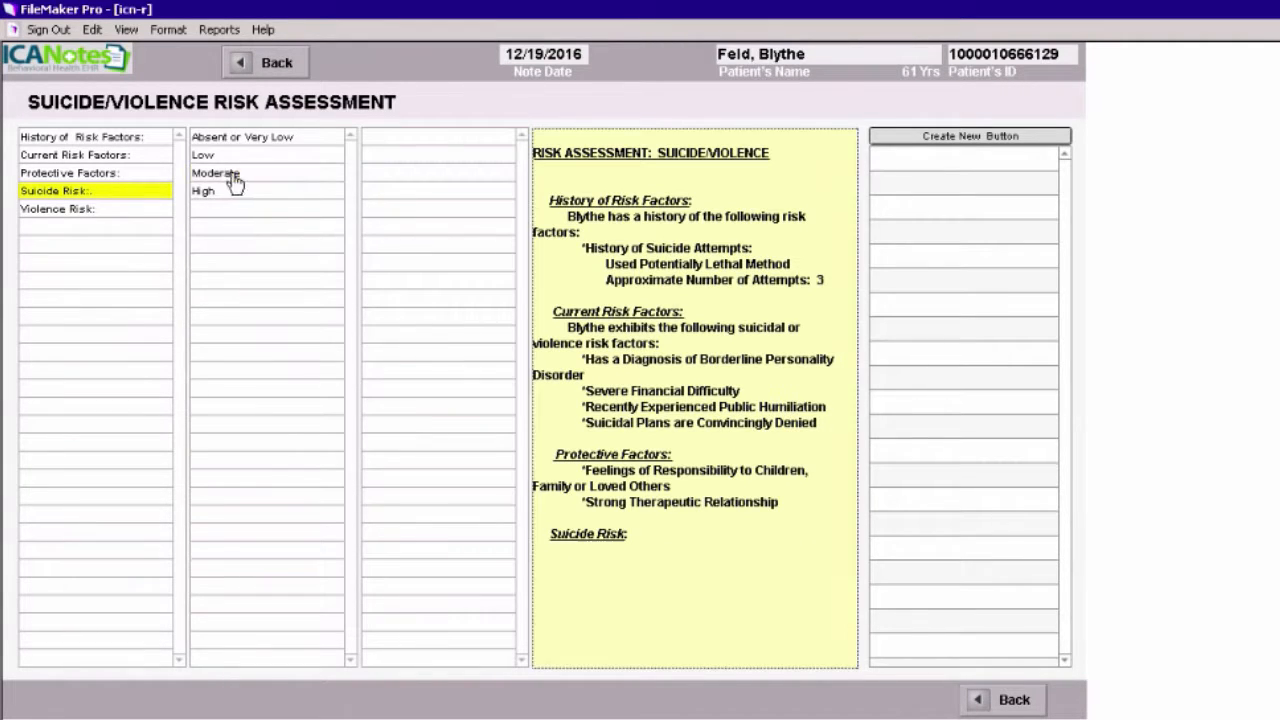
{"action": "left_click", "coordinate": [108, 211]}
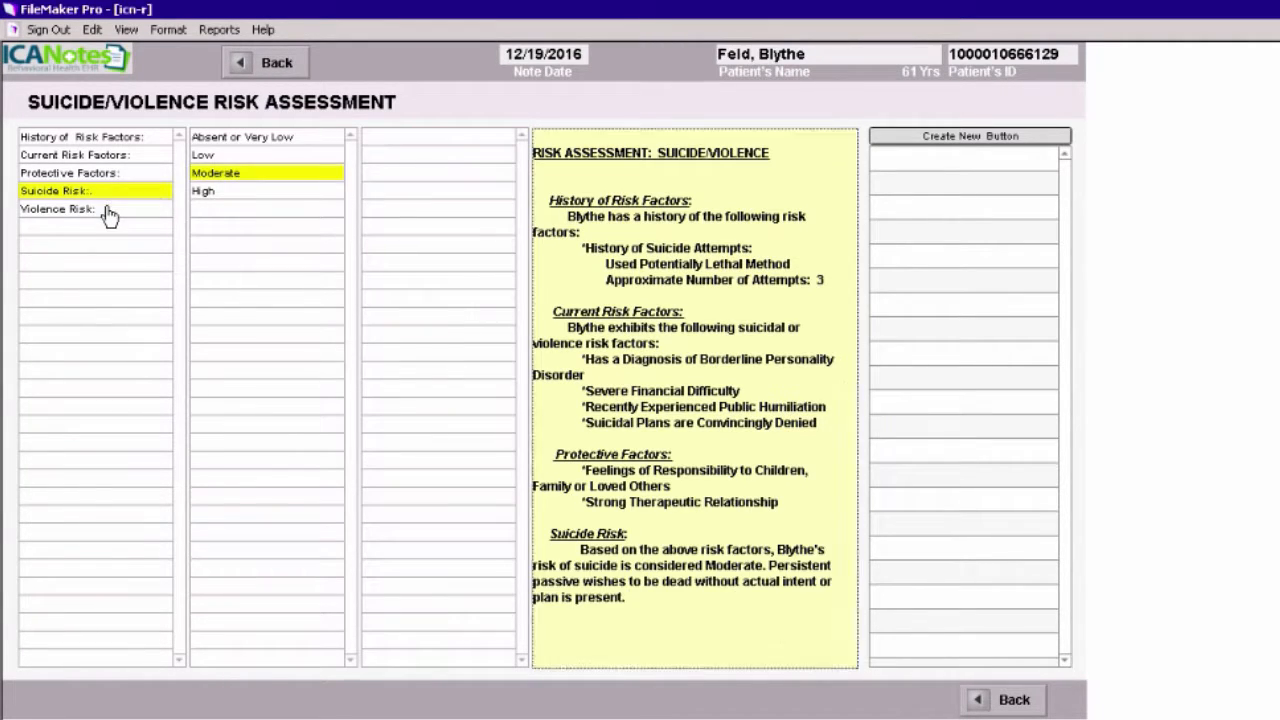
{"action": "left_click", "coordinate": [255, 145]}
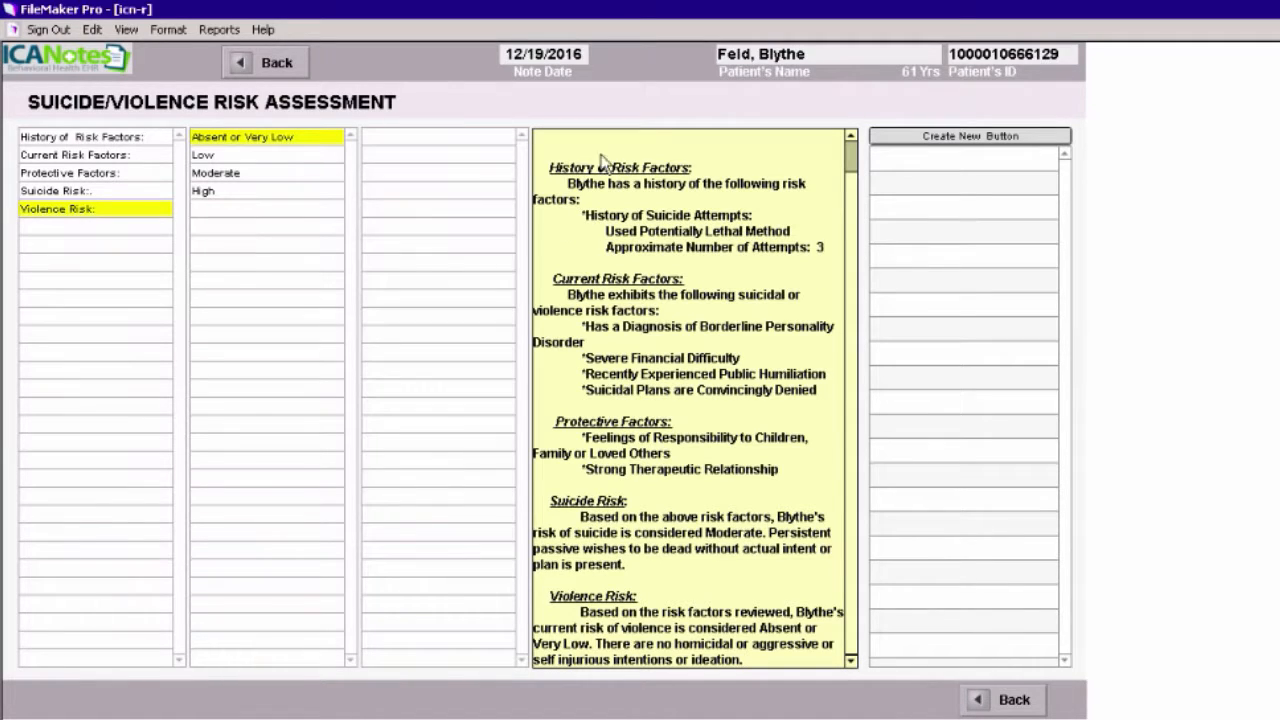
{"action": "left_click", "coordinate": [272, 68]}
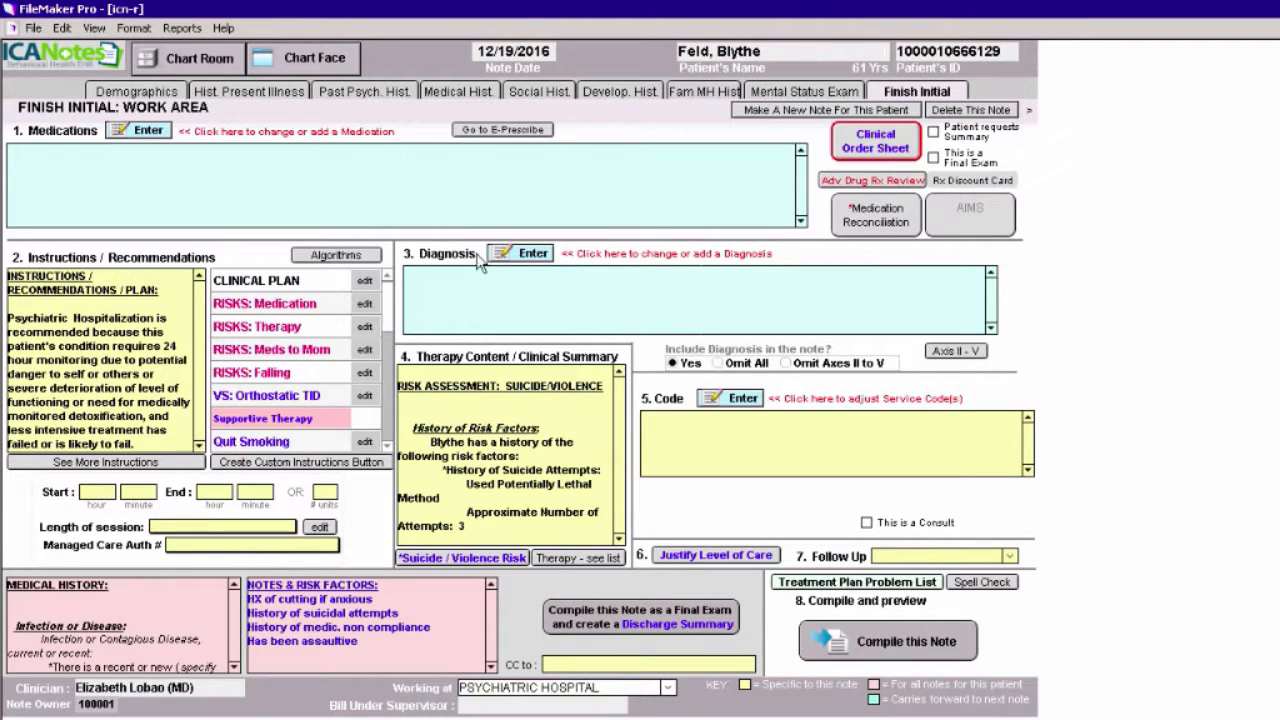
- Add the diagnoses Major depressive disorder, recurrent, severe with psychotic symptoms (F33.3) and Epilepsy, unspecified (G40.909) from the ICD10 short list
{"action": "left_click", "coordinate": [536, 254]}
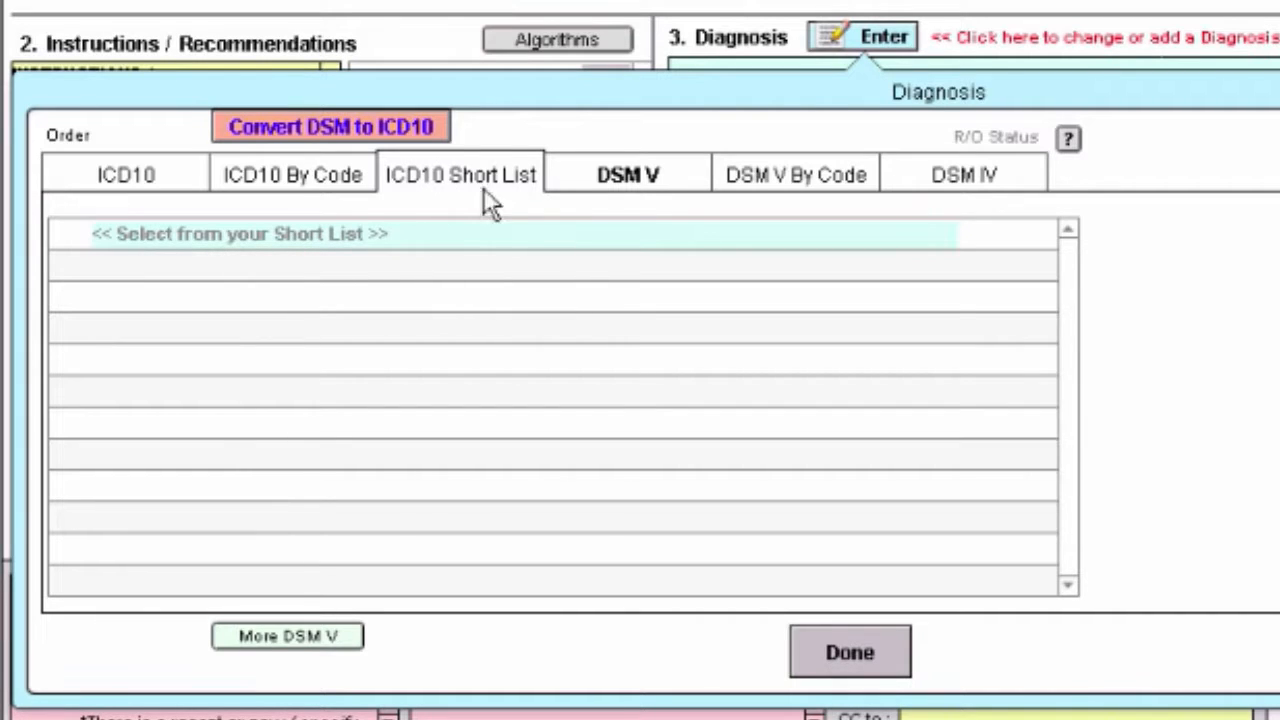
{"action": "left_click", "coordinate": [278, 235]}
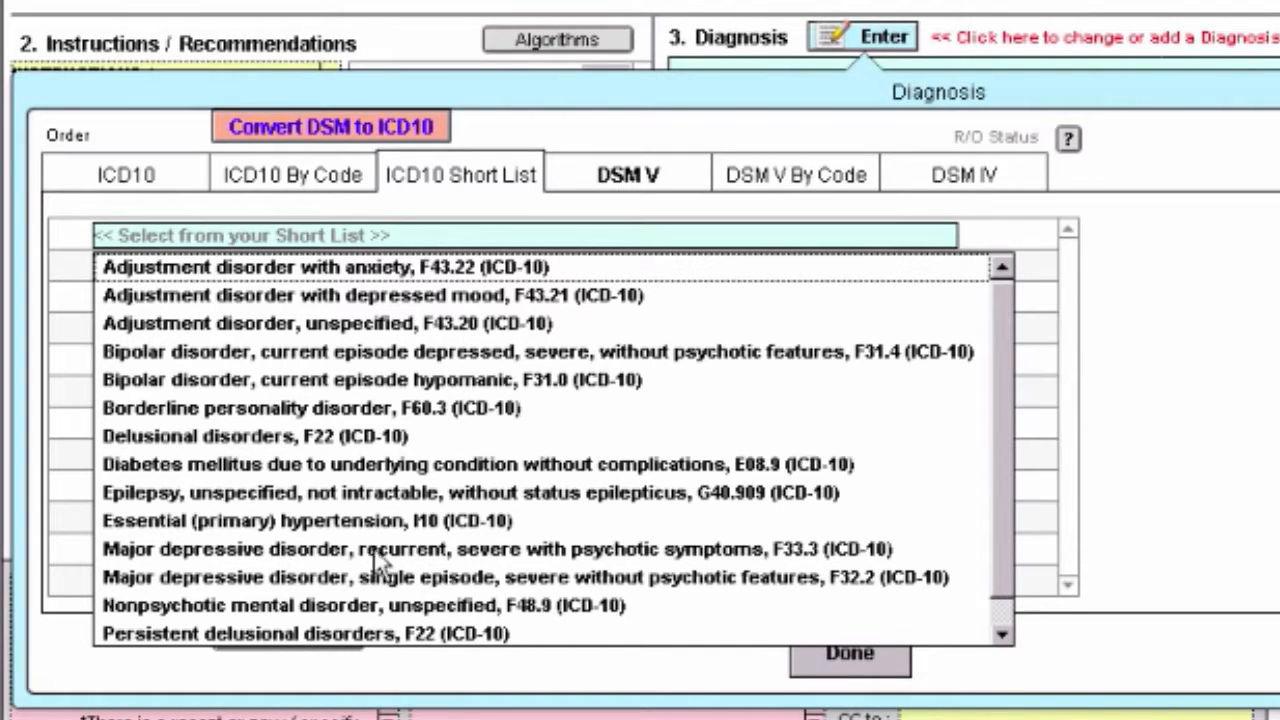
{"action": "left_click", "coordinate": [319, 552]}
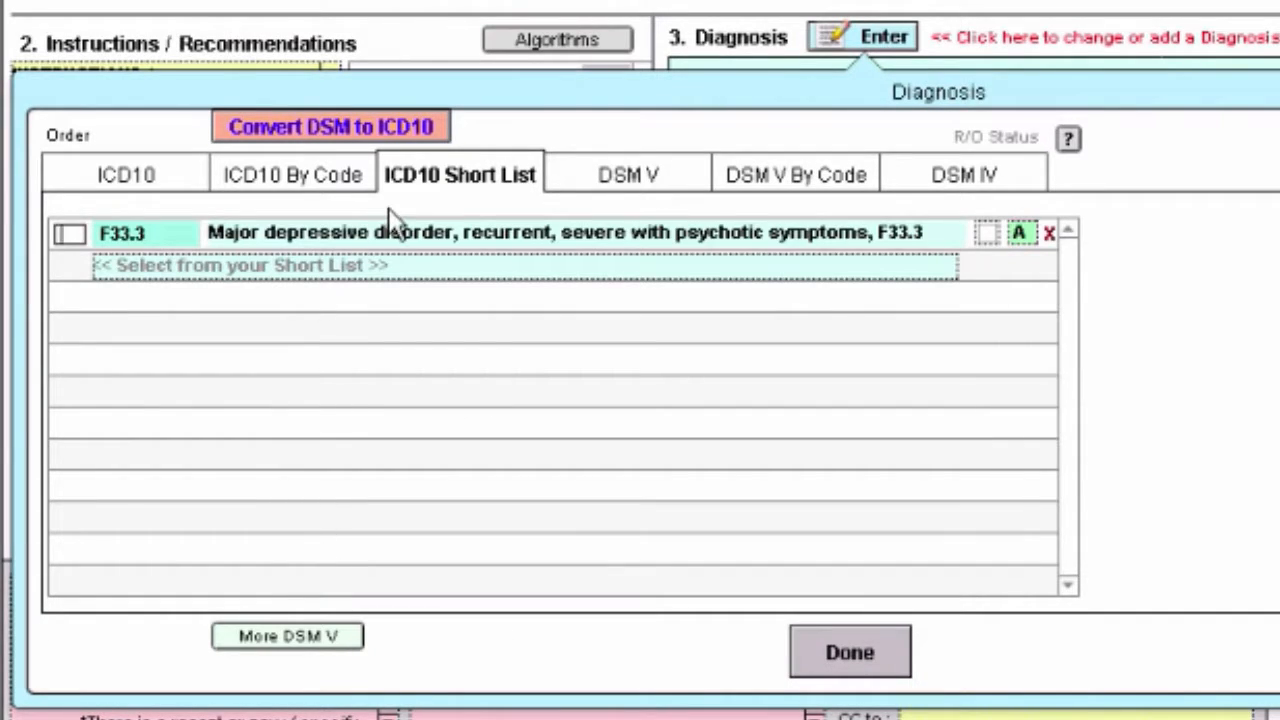
{"action": "left_click", "coordinate": [315, 266]}
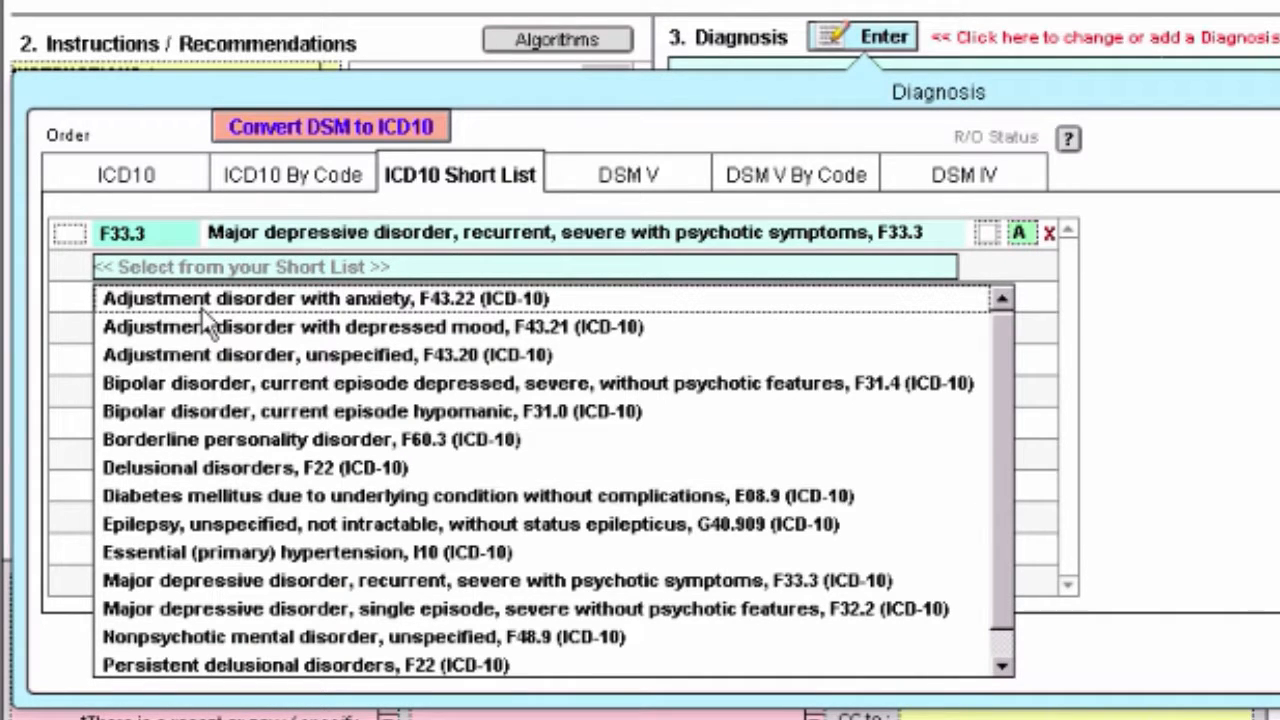
{"action": "left_click", "coordinate": [262, 526]}
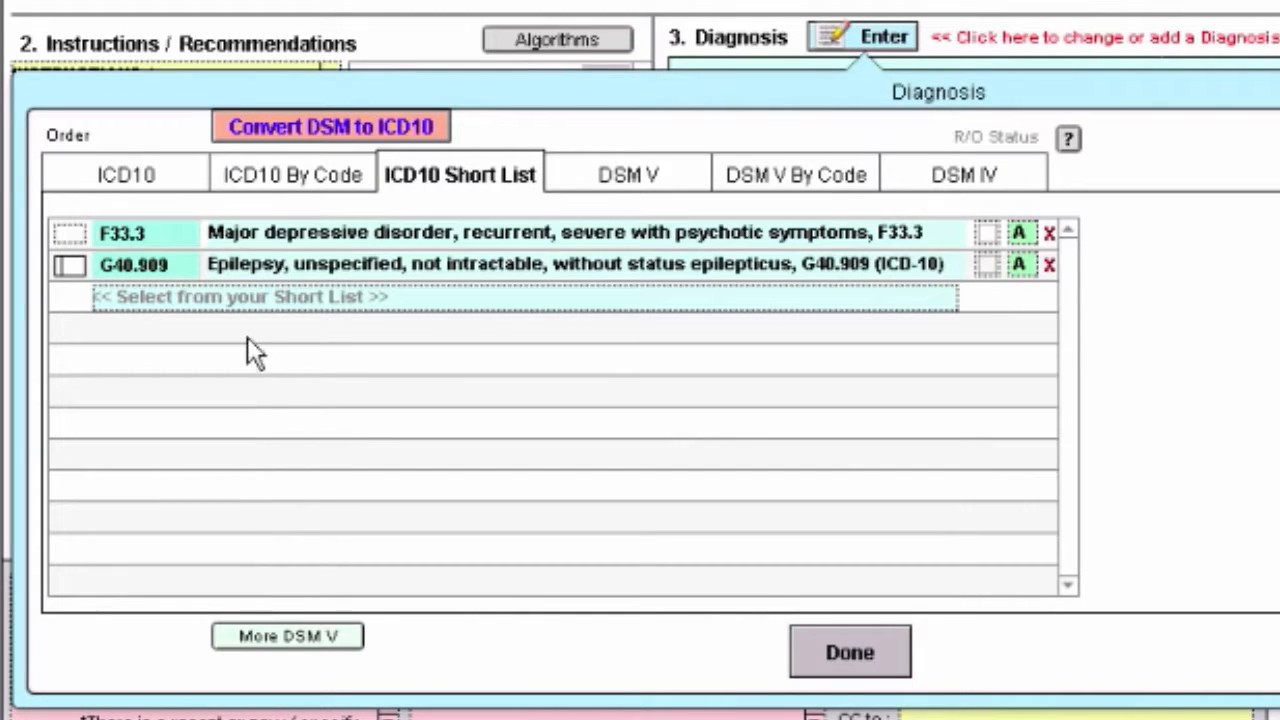
- Set the order of the major depressive disorder diagnosis to 1 and the epilepsy diagnosis to 2
{"action": "left_click", "coordinate": [70, 231]}
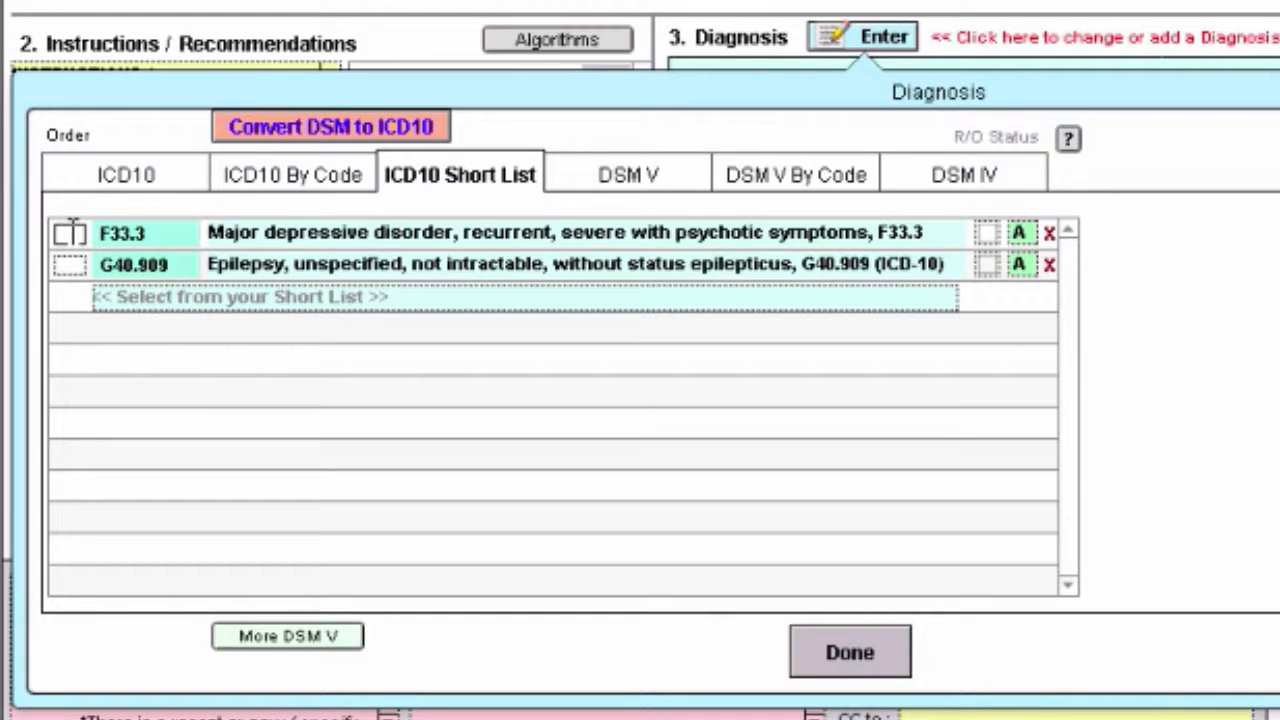
{"action": "type", "text": "1"}
{"action": "left_click", "coordinate": [63, 267]}
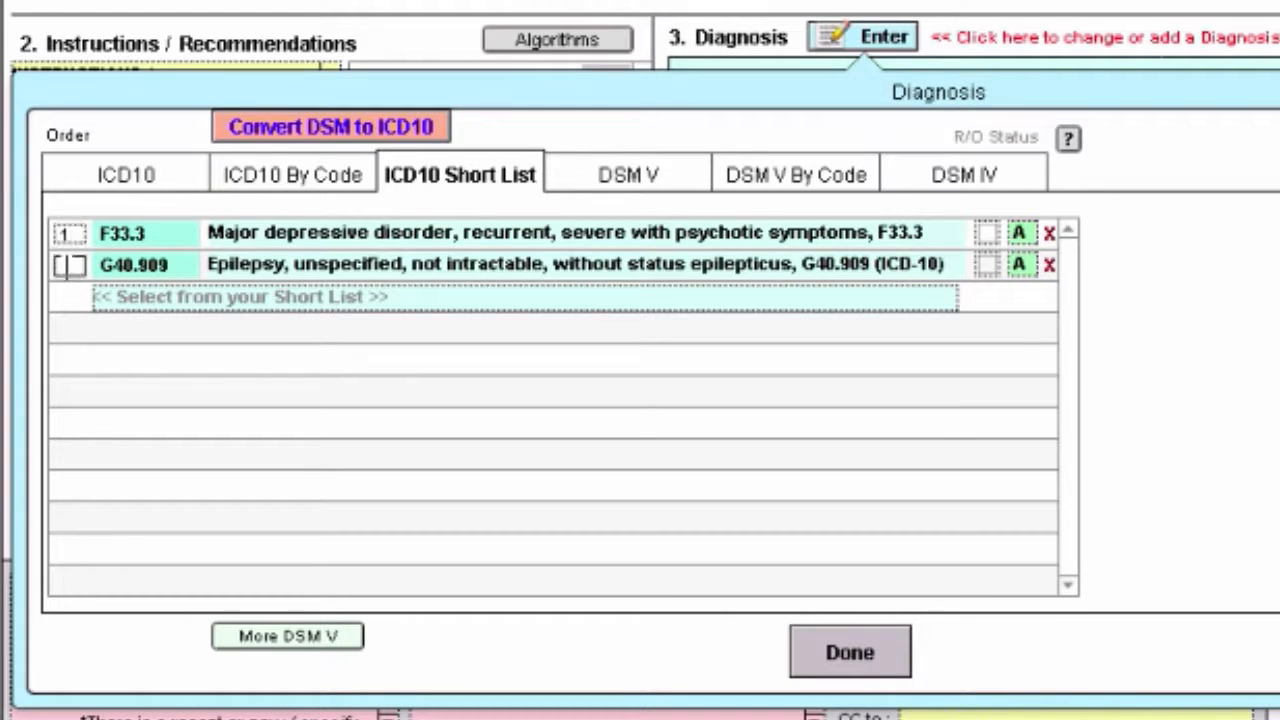
{"action": "type", "text": "2"}
{"action": "left_click", "coordinate": [1031, 236]}
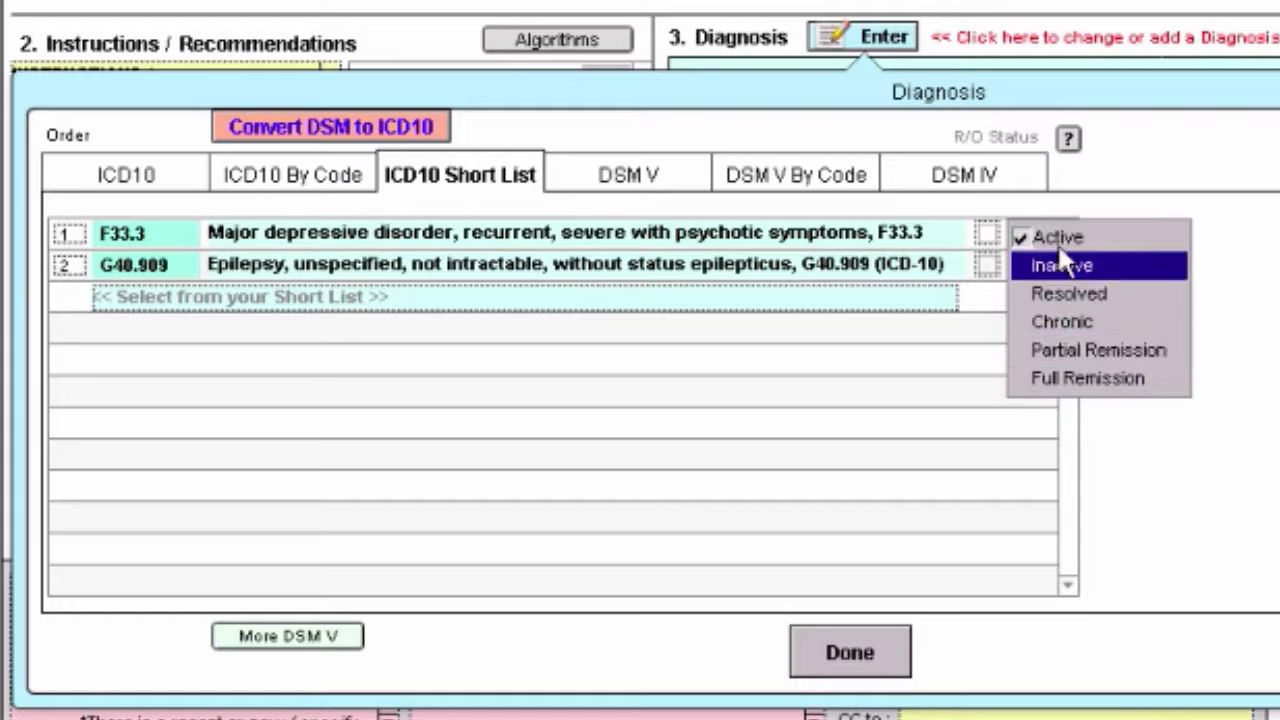
{"action": "left_click", "coordinate": [965, 326]}
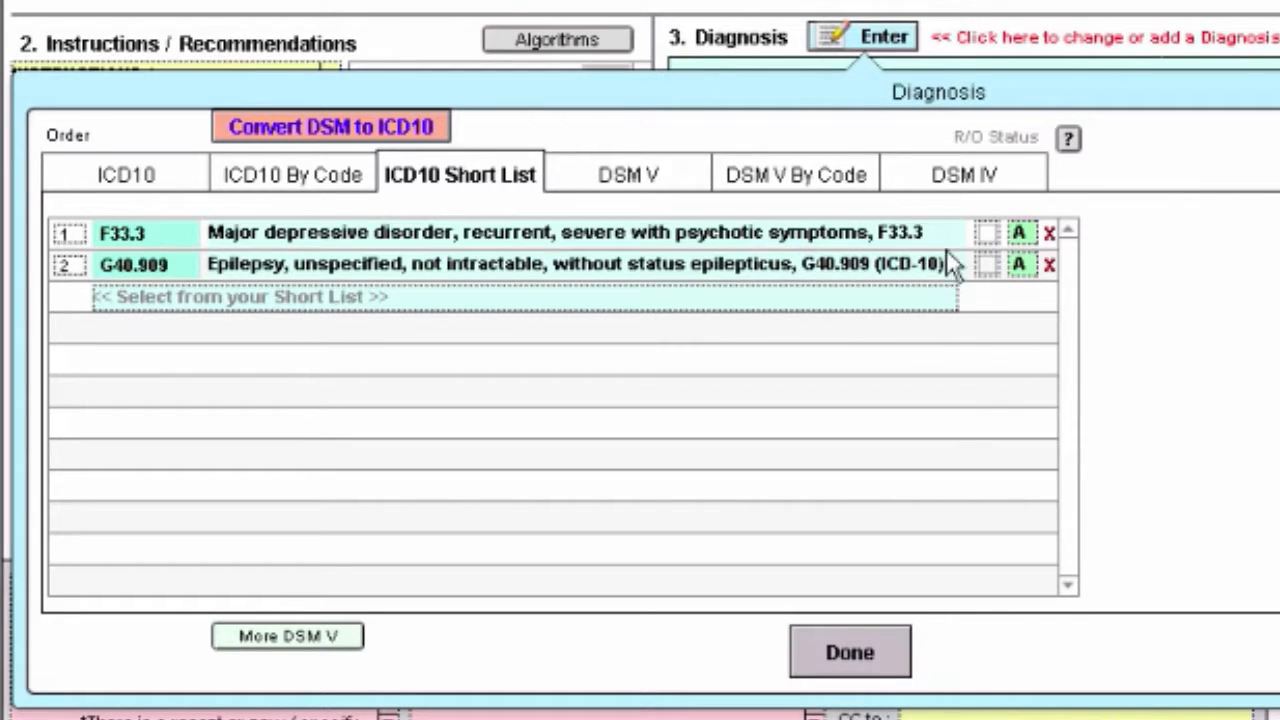
{"action": "left_click", "coordinate": [988, 234]}
- Add Agoraphobia with panic disorder, F40.01, from the full ICD10 list under mental disorders (F01-F99), anxiety and stress-related disorders (F40-F48)
{"action": "left_click", "coordinate": [131, 190]}
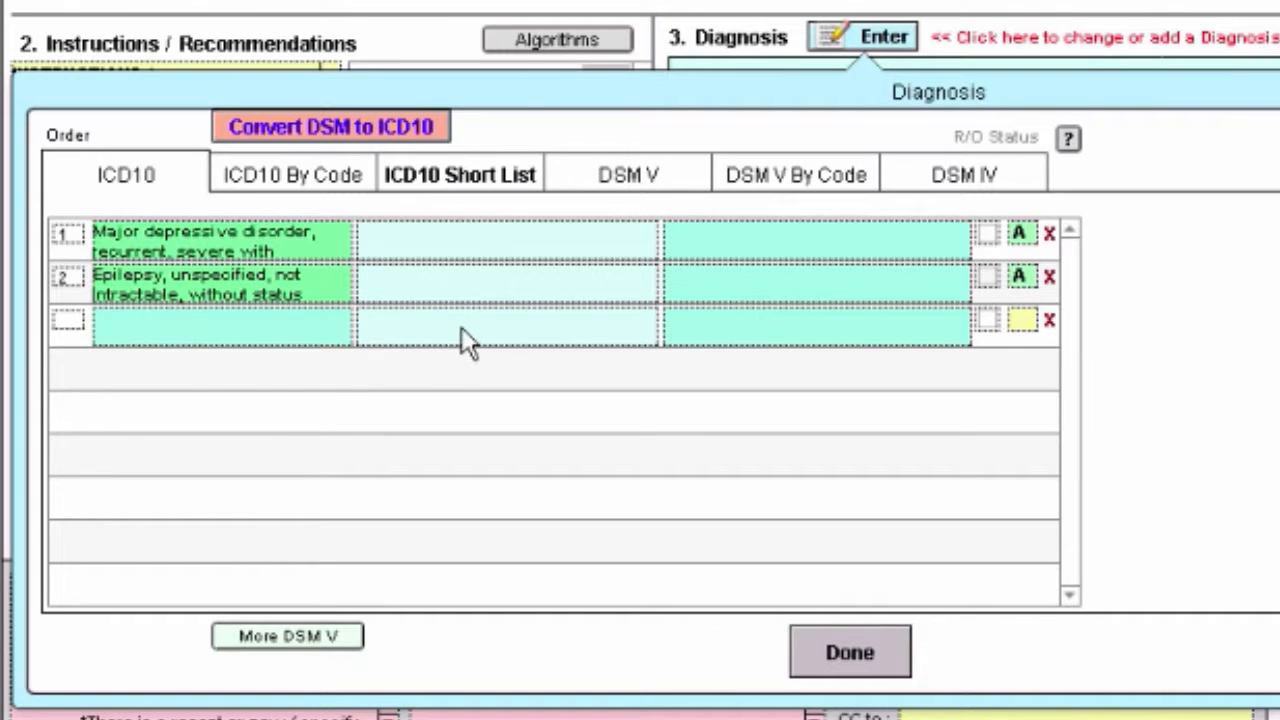
{"action": "left_click", "coordinate": [221, 330]}
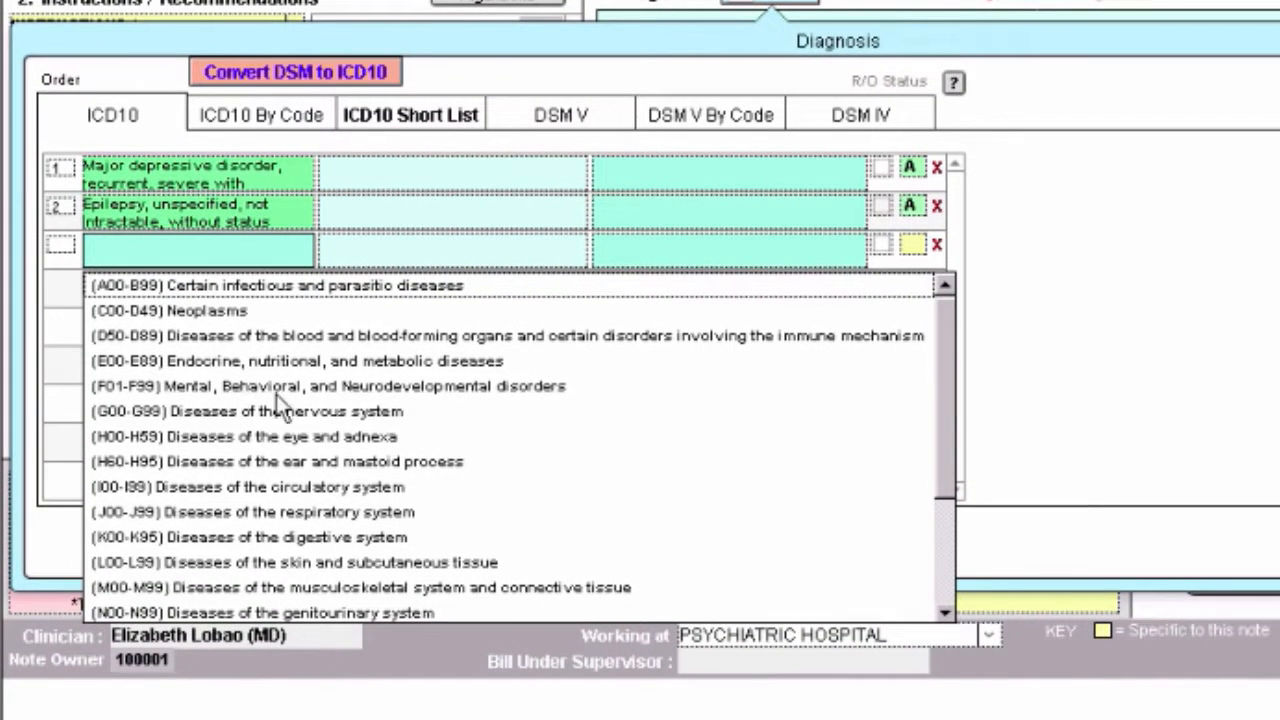
{"action": "left_click", "coordinate": [368, 390]}
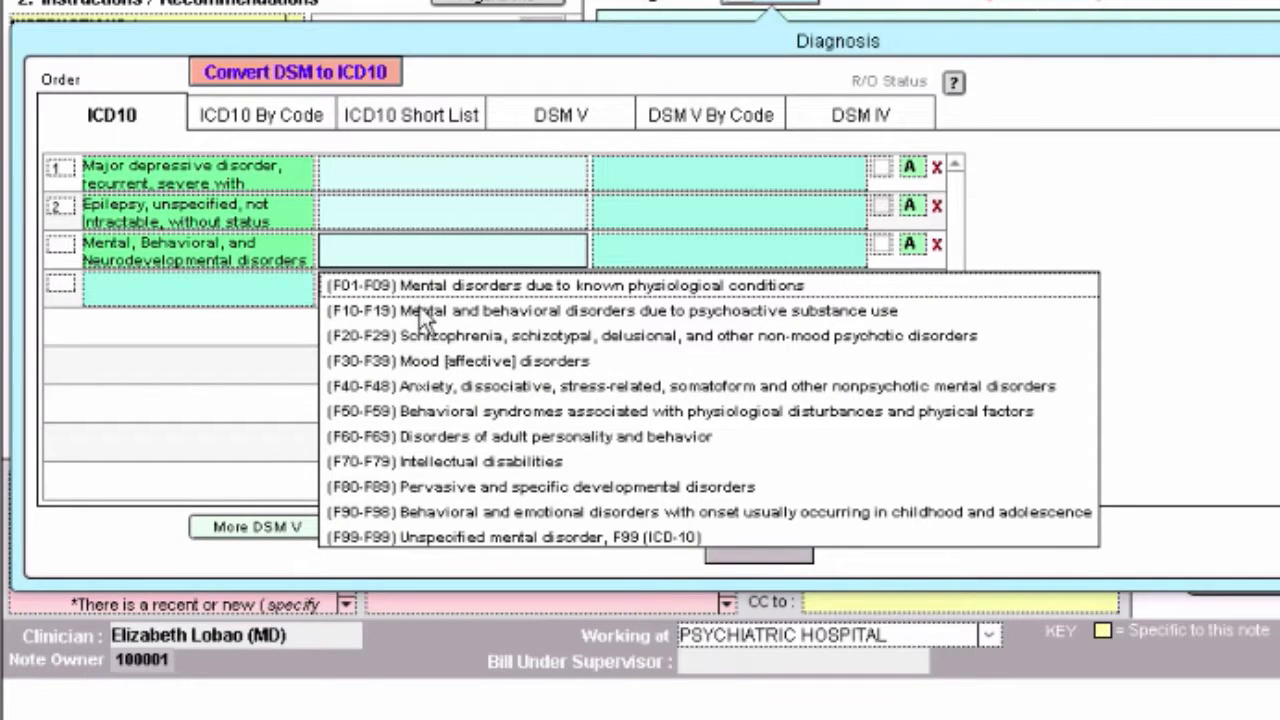
{"action": "left_click", "coordinate": [452, 387]}
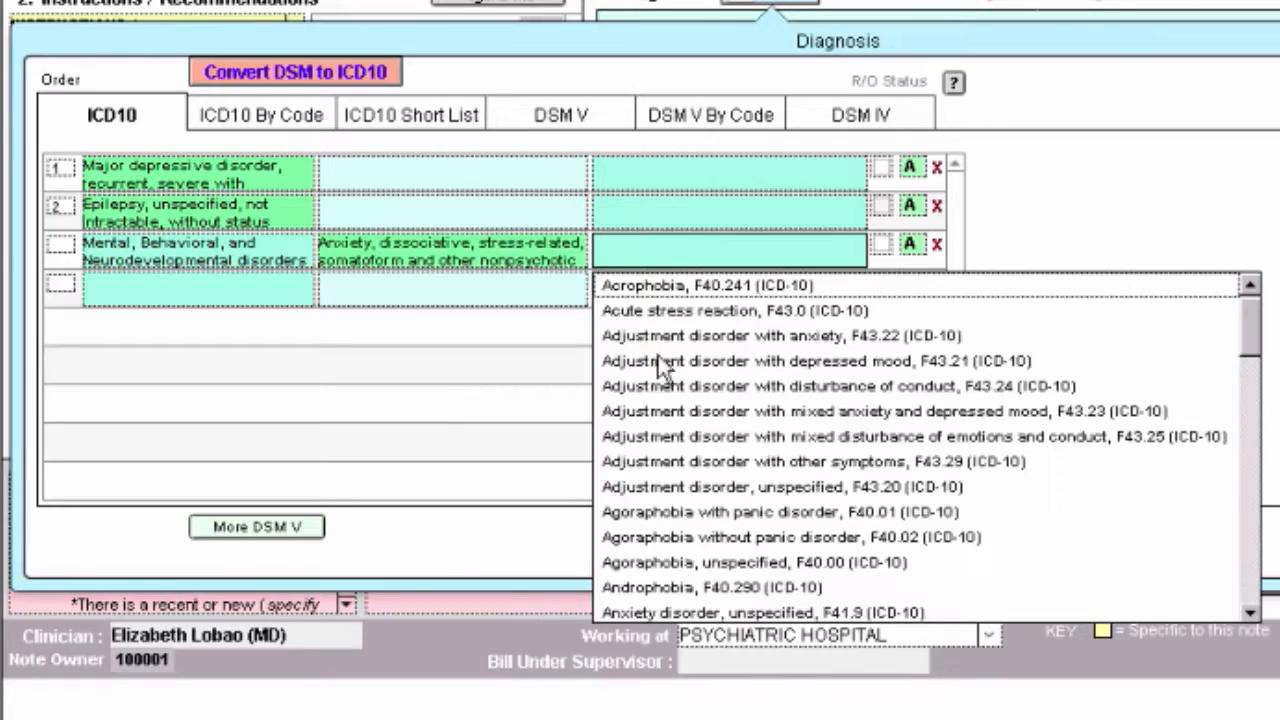
{"action": "left_click_drag", "start_coordinate": [1249, 343], "coordinate": [1249, 314]}
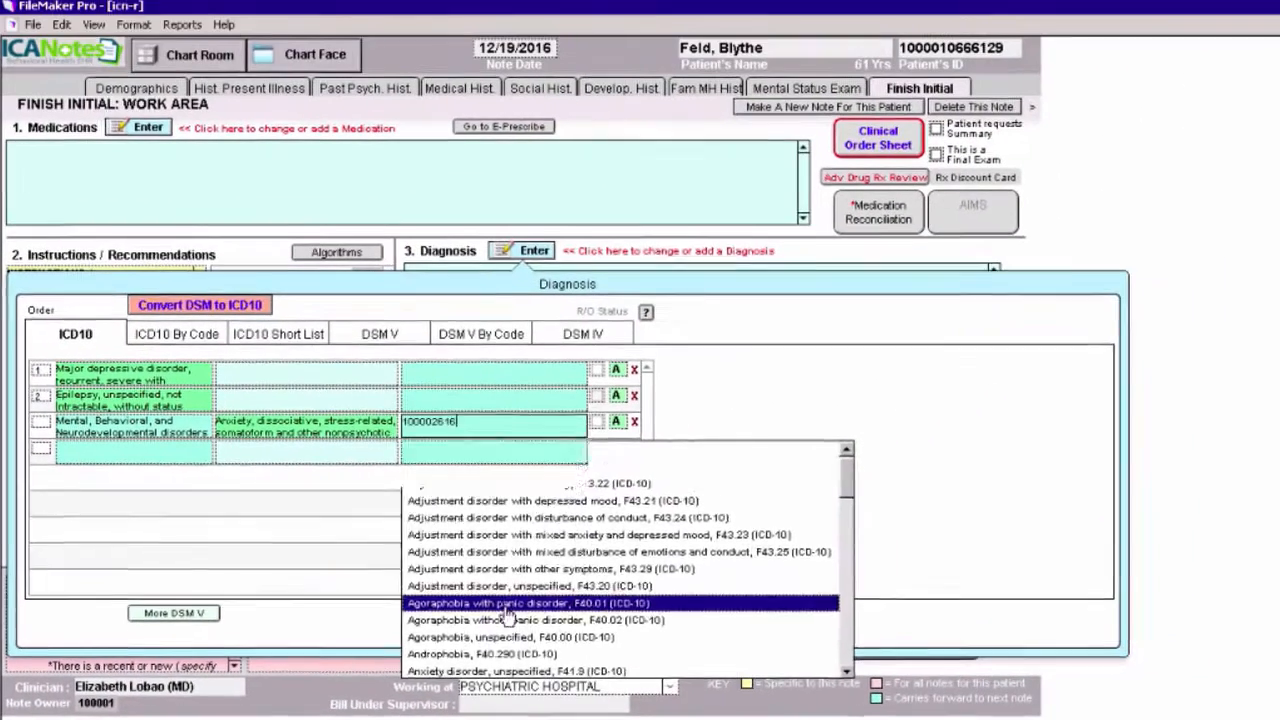
{"action": "left_click", "coordinate": [750, 514]}
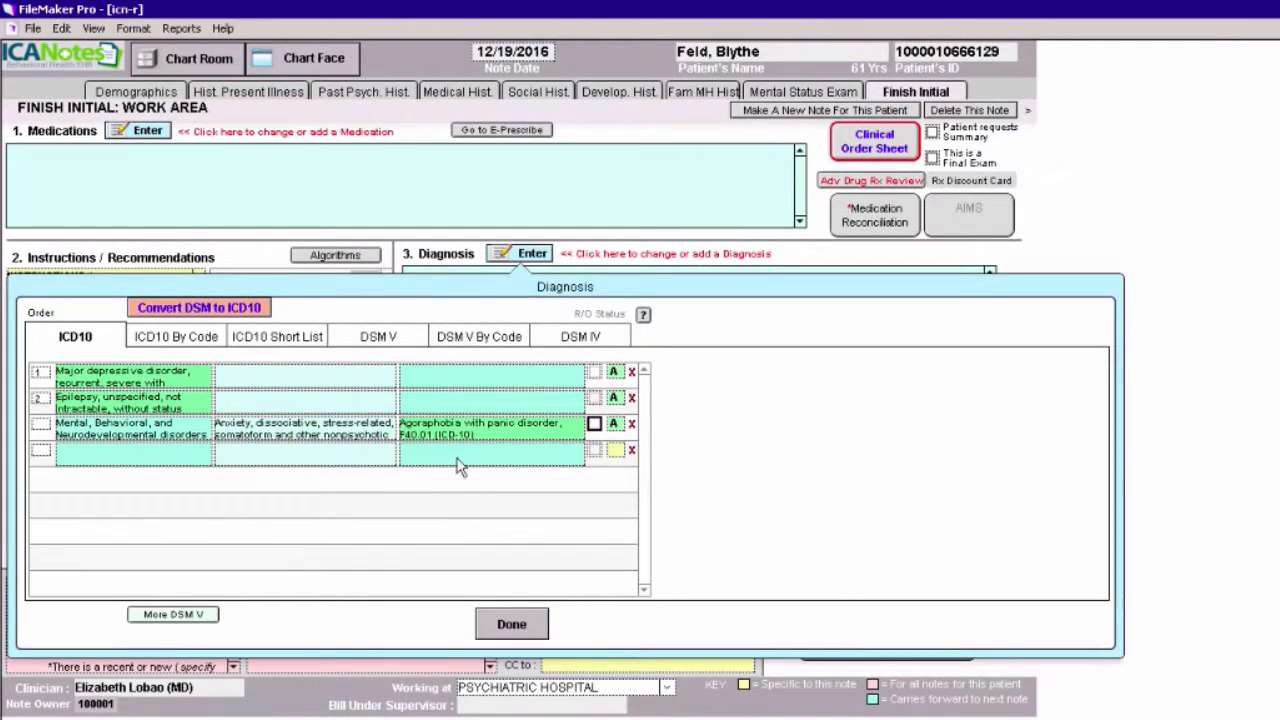
- Mark the agoraphobia diagnosis as rule-out and set its order to 3
{"action": "left_click", "coordinate": [594, 425]}
{"action": "left_click", "coordinate": [512, 626]}
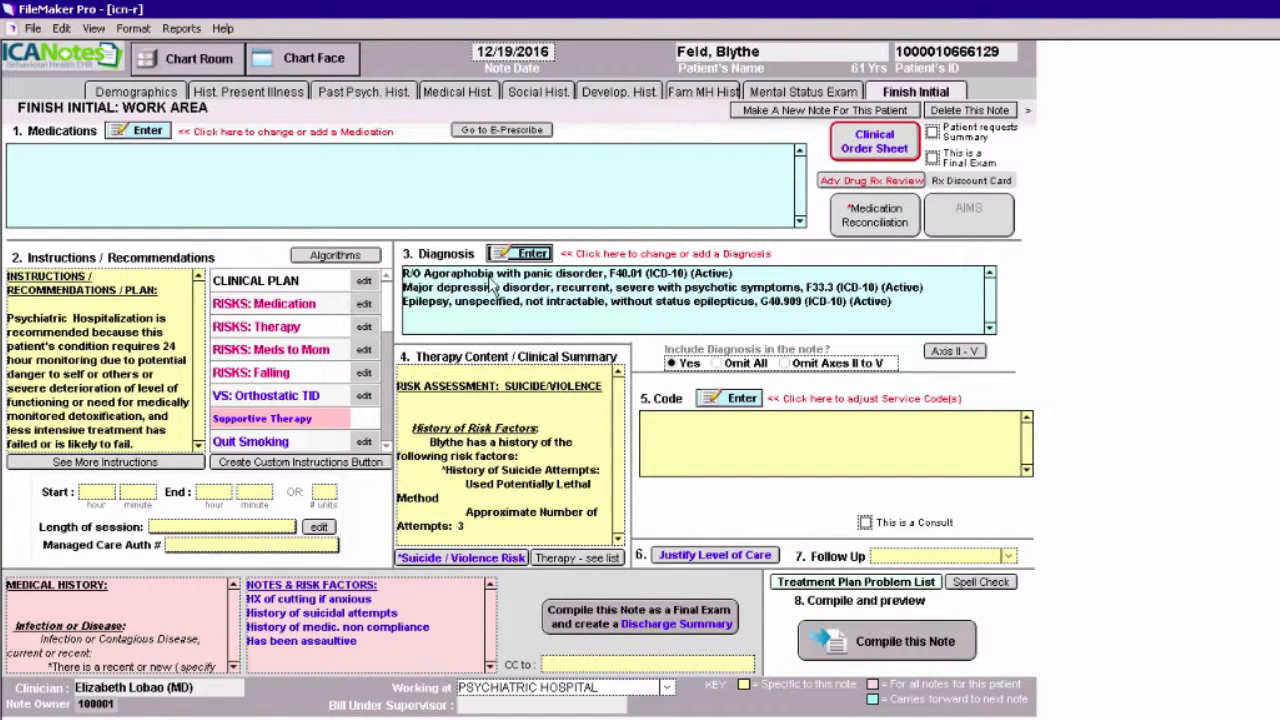
{"action": "left_click", "coordinate": [530, 257]}
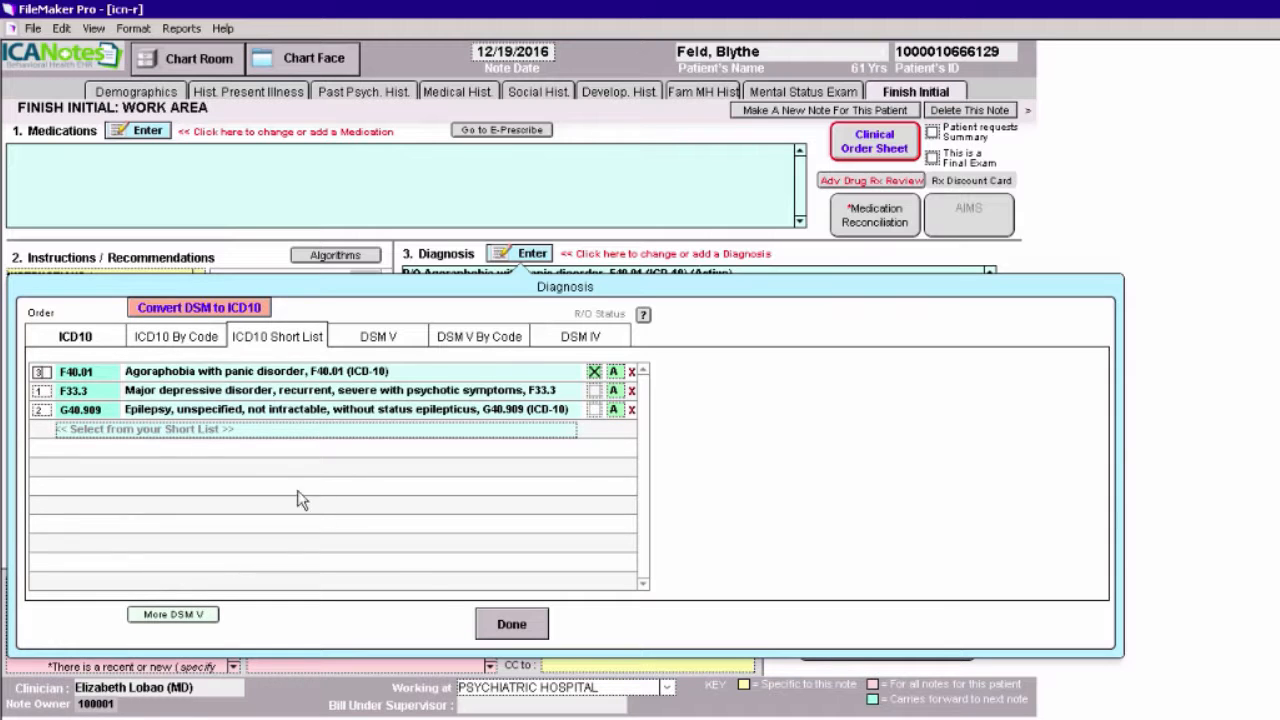
{"action": "left_click", "coordinate": [509, 630]}
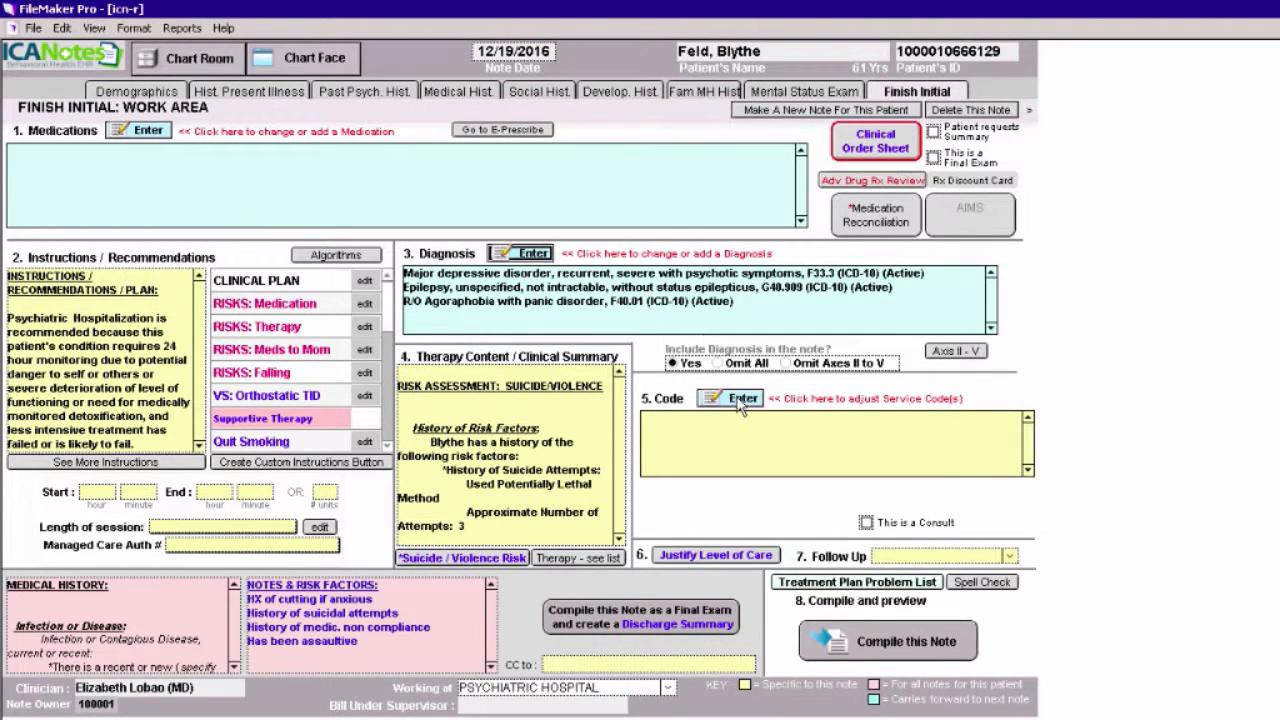
- Generate the service code with automatic E&M coding and compile the note, declining the depression algorithm review
{"action": "left_click", "coordinate": [742, 400]}
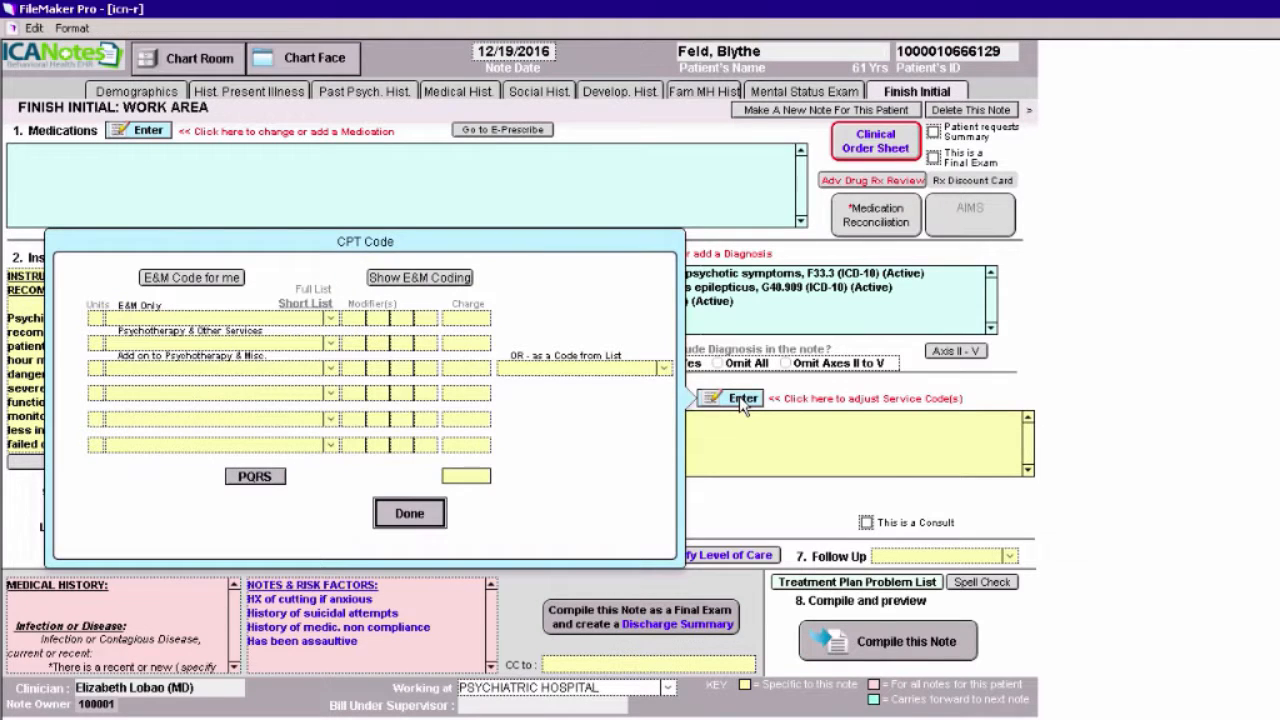
{"action": "left_click", "coordinate": [175, 282]}
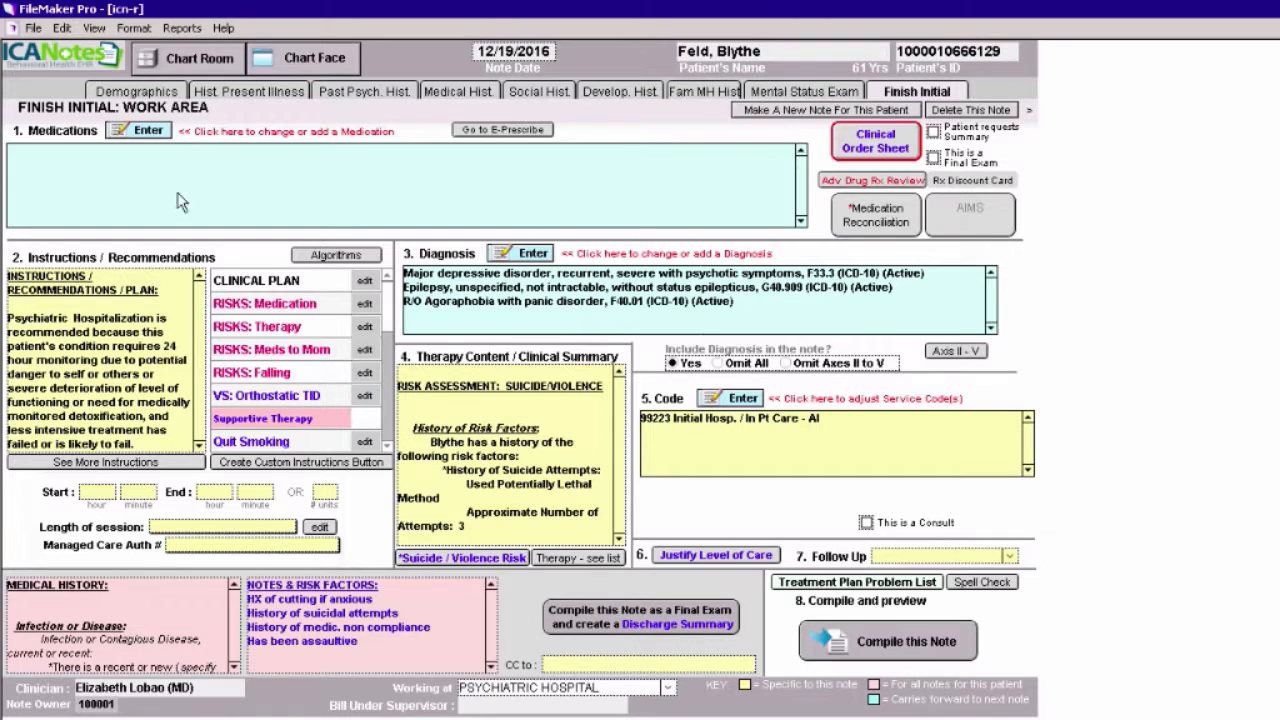
{"action": "left_click", "coordinate": [890, 645]}
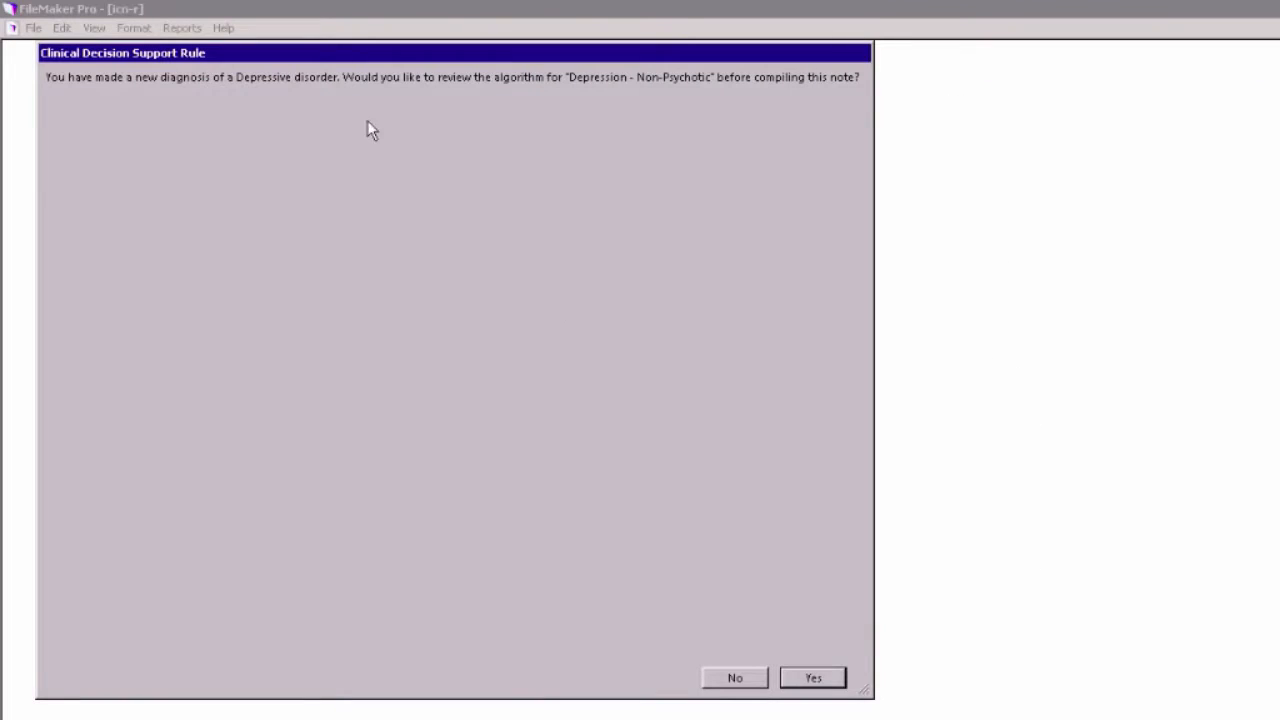
{"action": "left_click", "coordinate": [737, 678]}
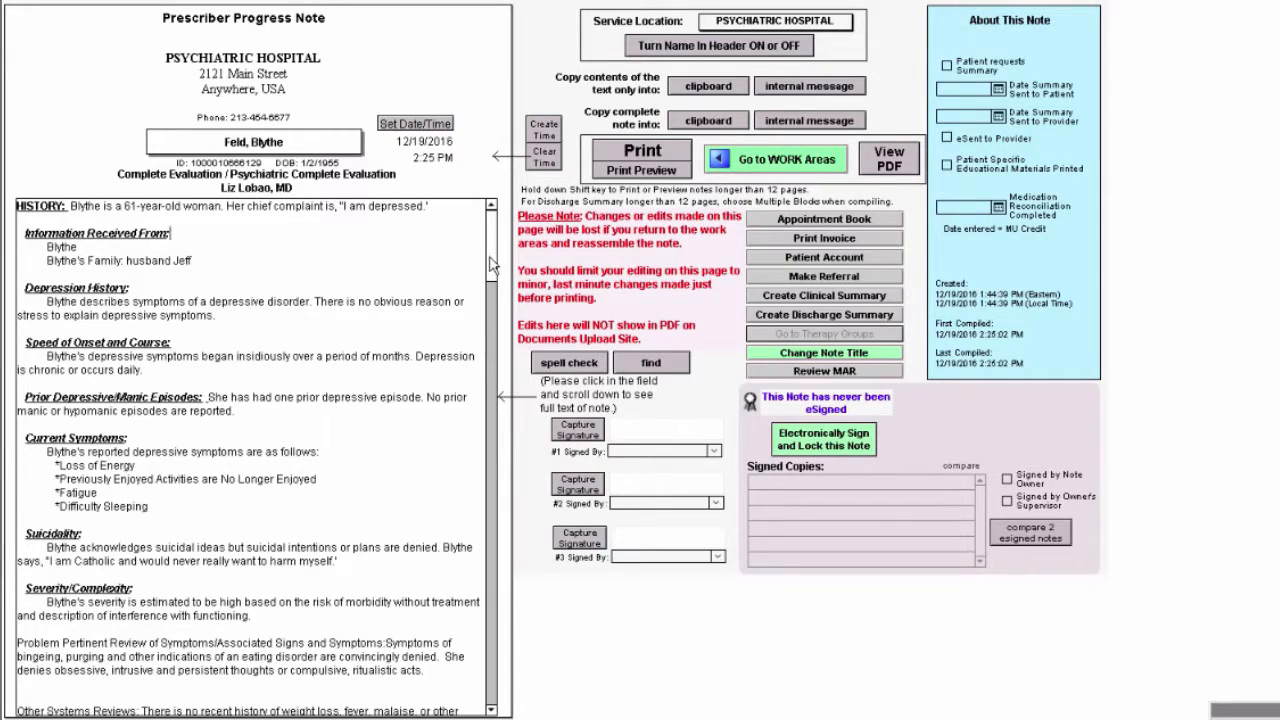
- Remove the extra blank lines above the clinician's name and after "Encourage all activities:" in the compiled note
{"action": "left_click", "coordinate": [493, 288]}
{"action": "left_click_drag", "start_coordinate": [493, 288], "coordinate": [493, 678]}
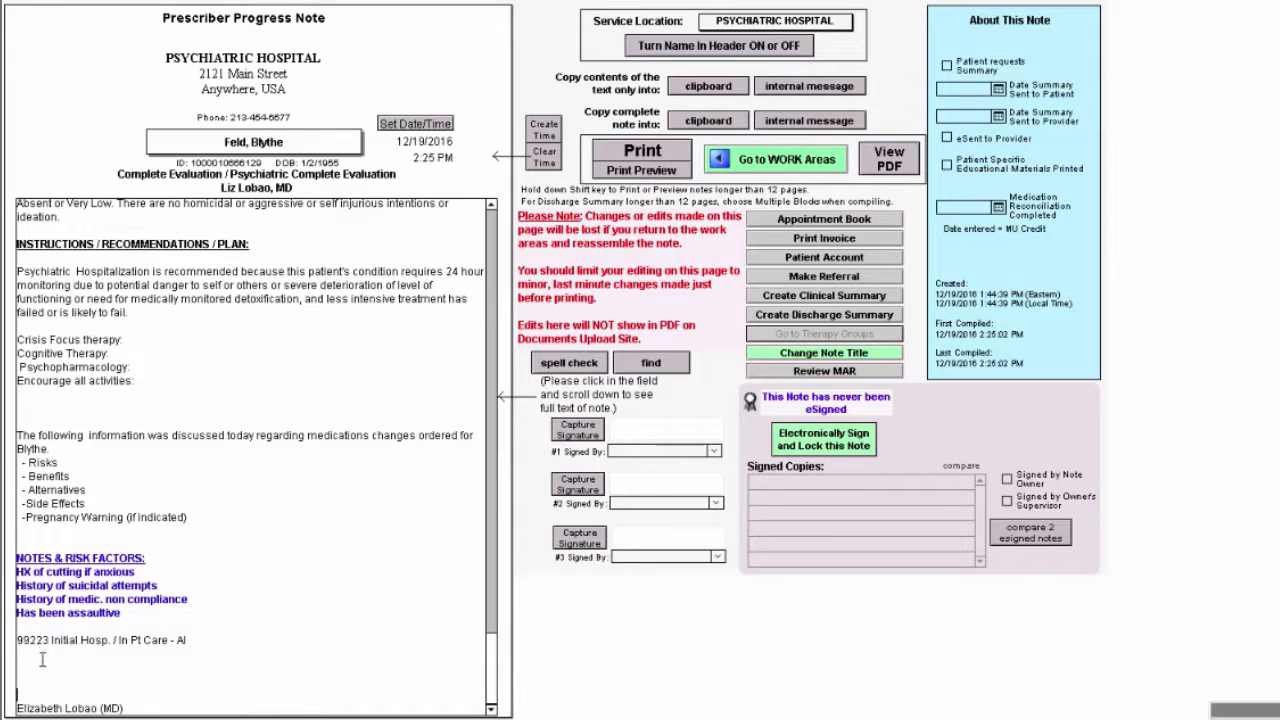
{"action": "scroll", "coordinate": [244, 670], "scroll_direction": "up", "scroll_amount": 3}
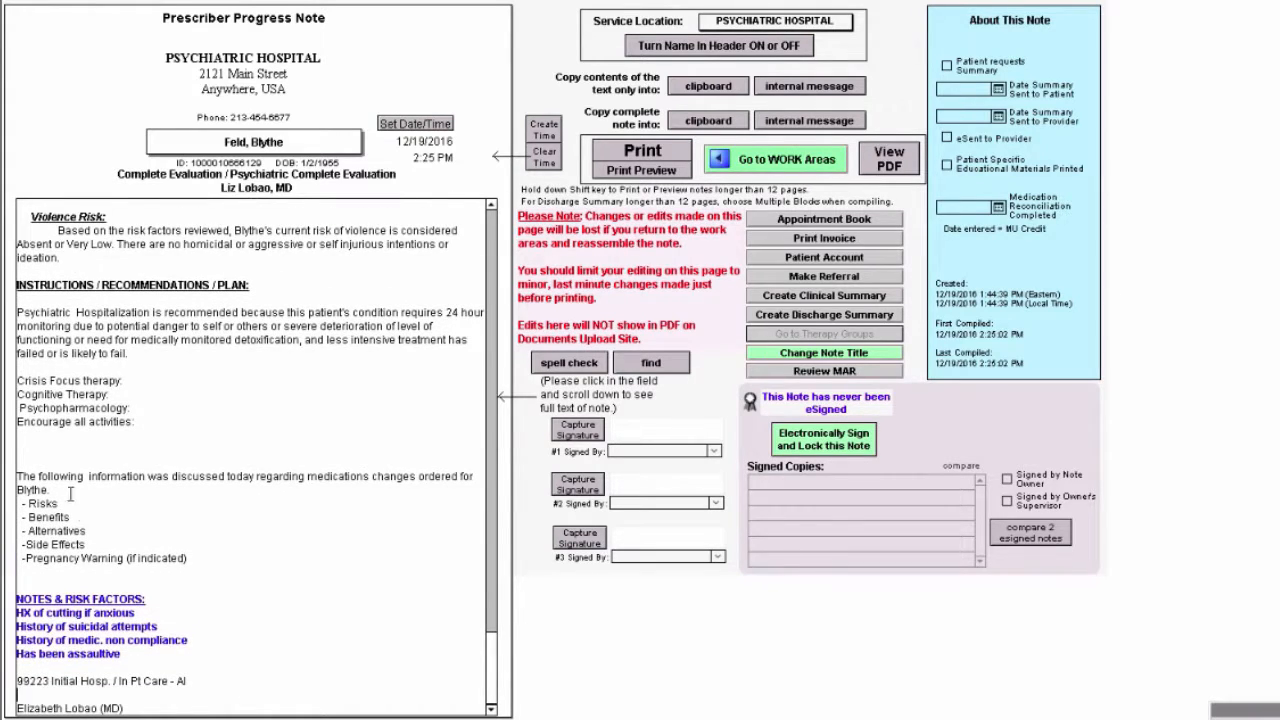
{"action": "scroll", "coordinate": [54, 453], "scroll_direction": "up", "scroll_amount": 2}
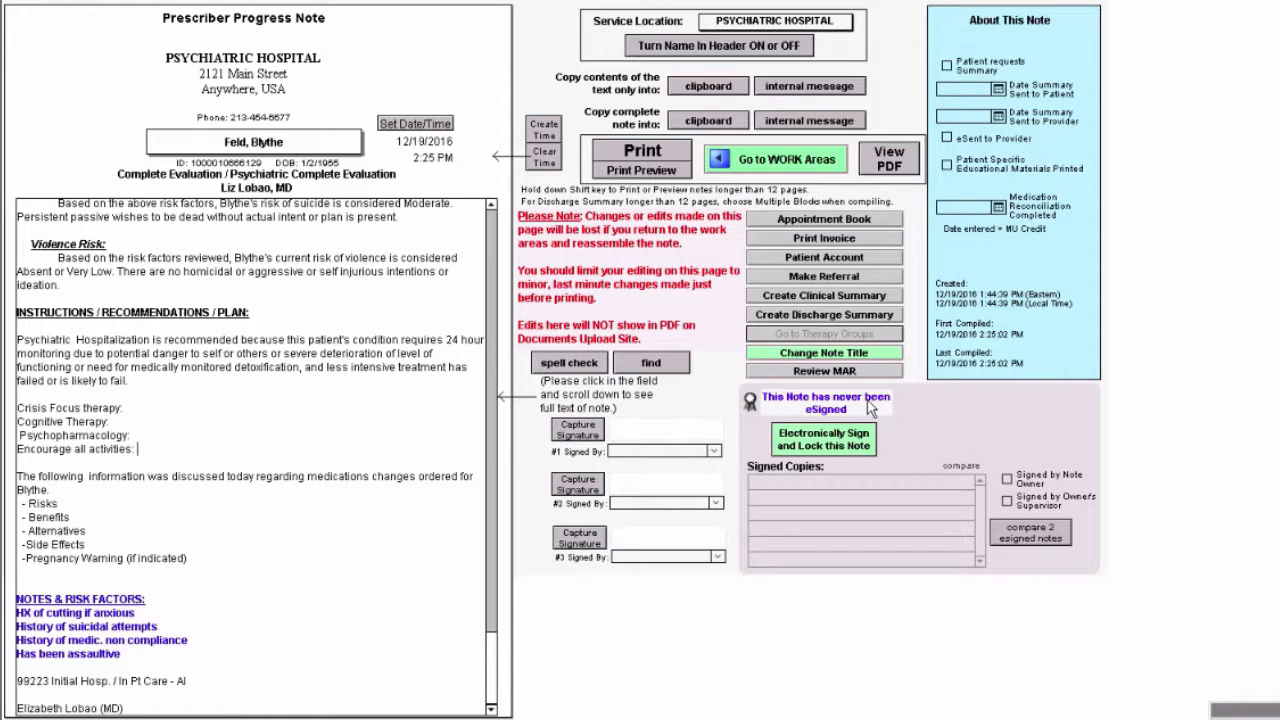
- Electronically sign and lock the compiled evaluation note
{"action": "left_click", "coordinate": [826, 440]}
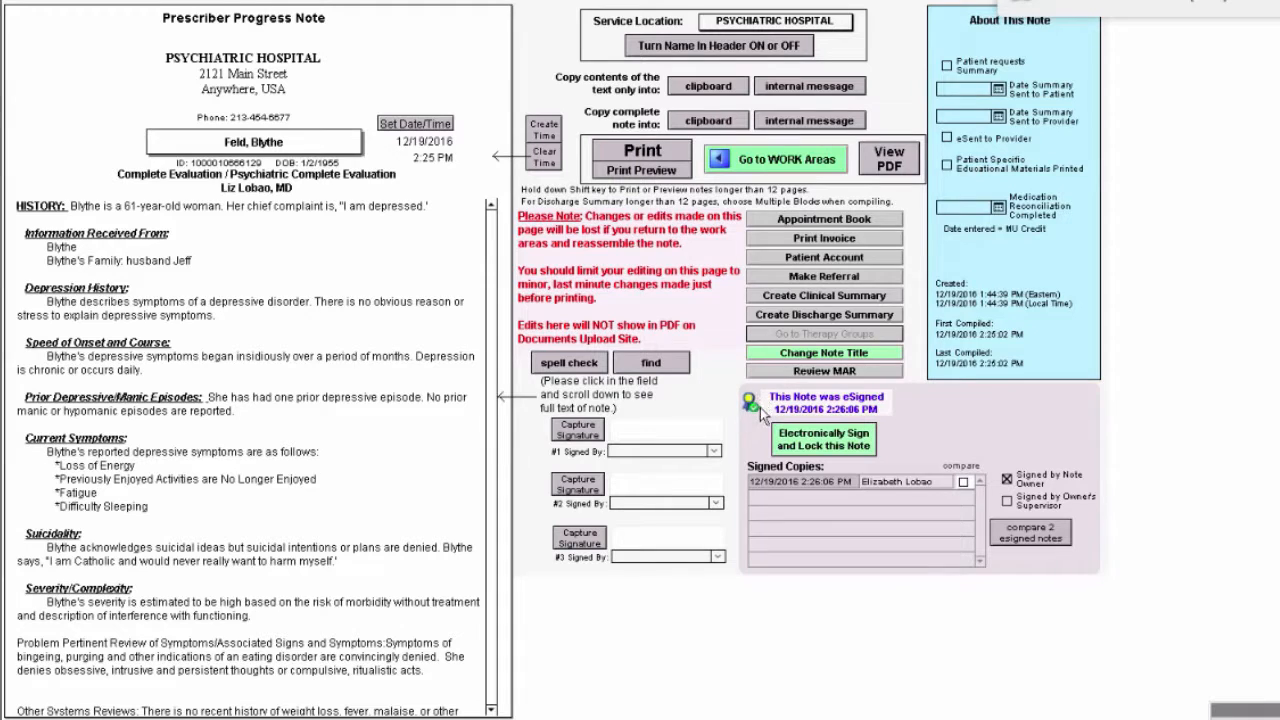
{"action": "left_click", "coordinate": [492, 488]}
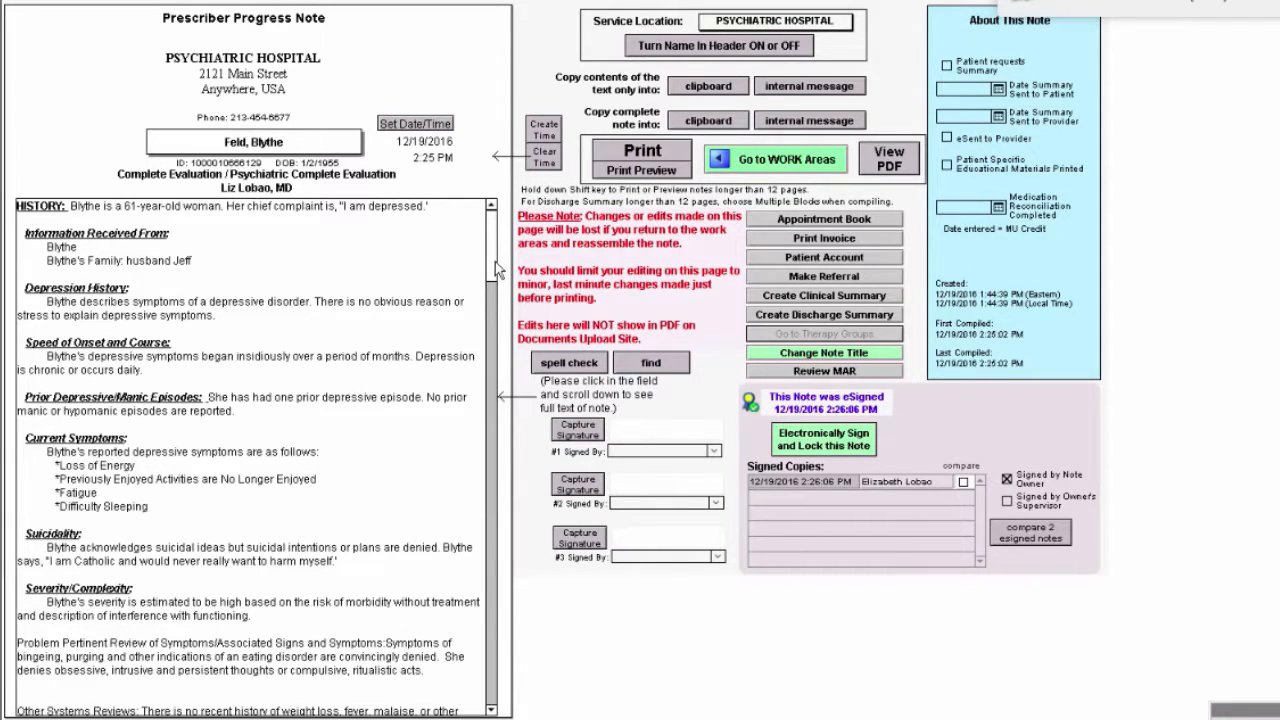
- Return to the note's work areas, change the cutting risk factor to "HX of cutting if depressed" and recompile the note
{"action": "left_click_drag", "start_coordinate": [495, 262], "coordinate": [483, 682]}
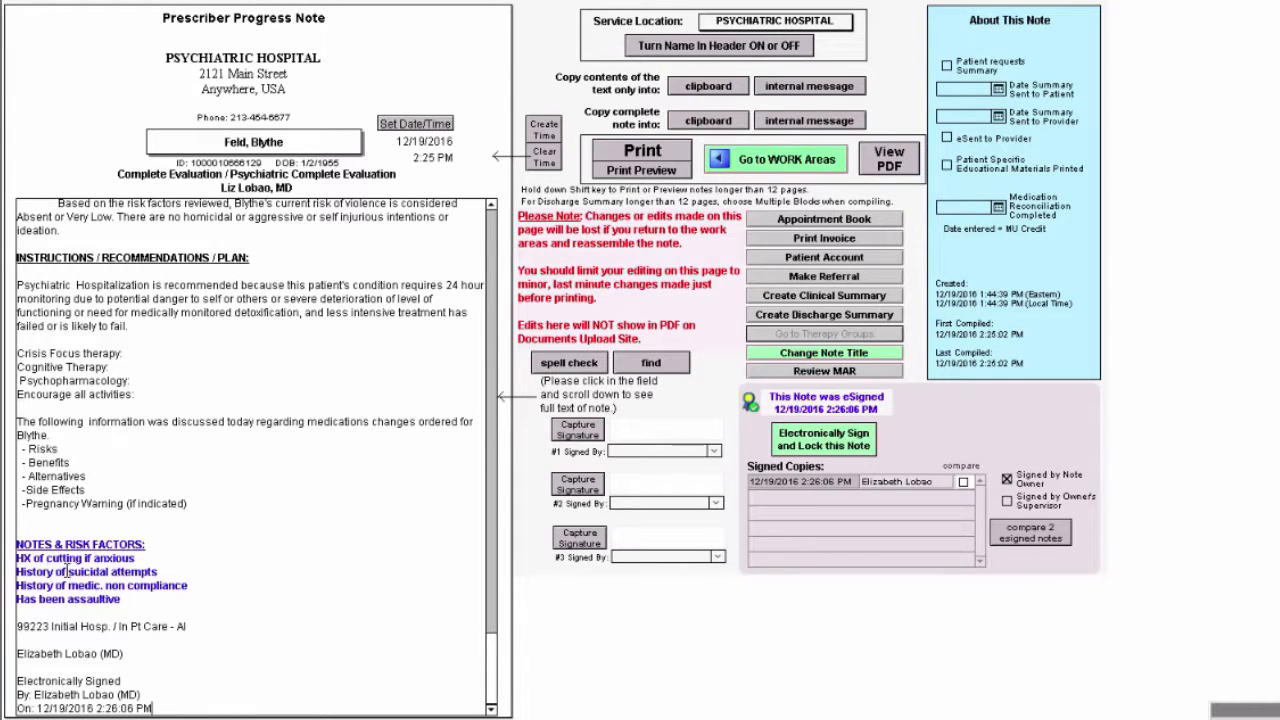
{"action": "left_click", "coordinate": [787, 162]}
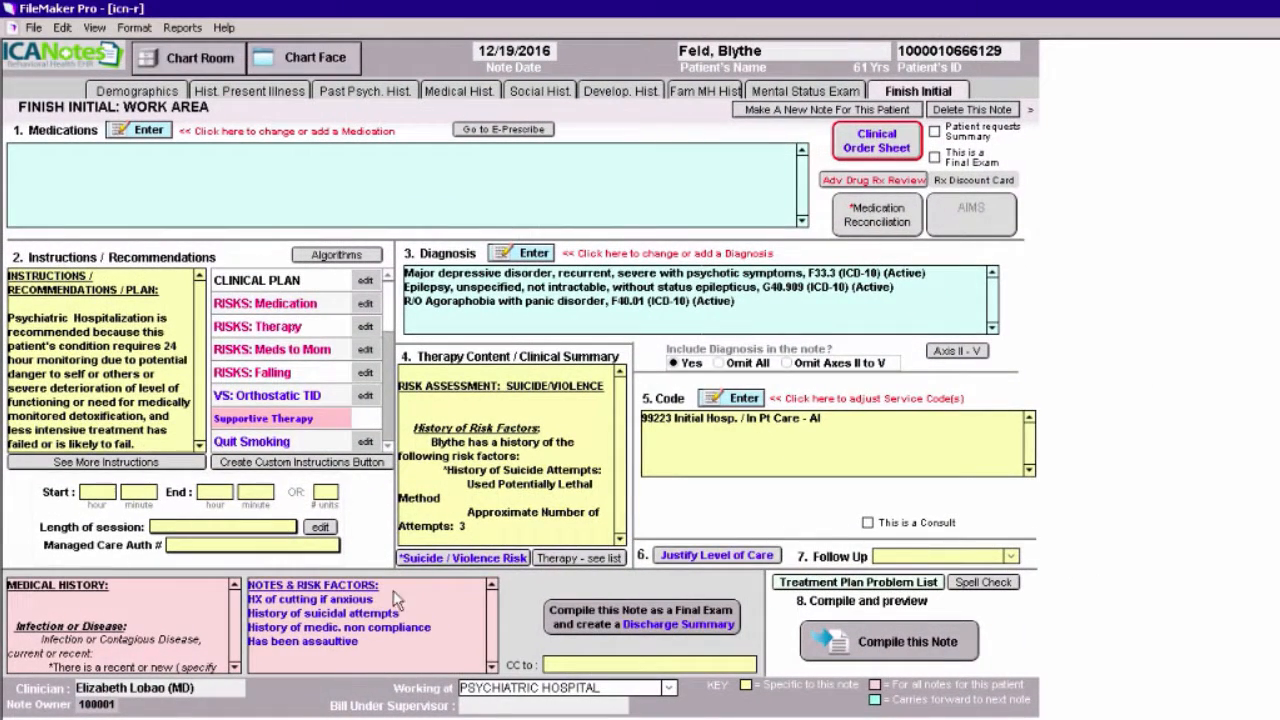
{"action": "left_click", "coordinate": [379, 599]}
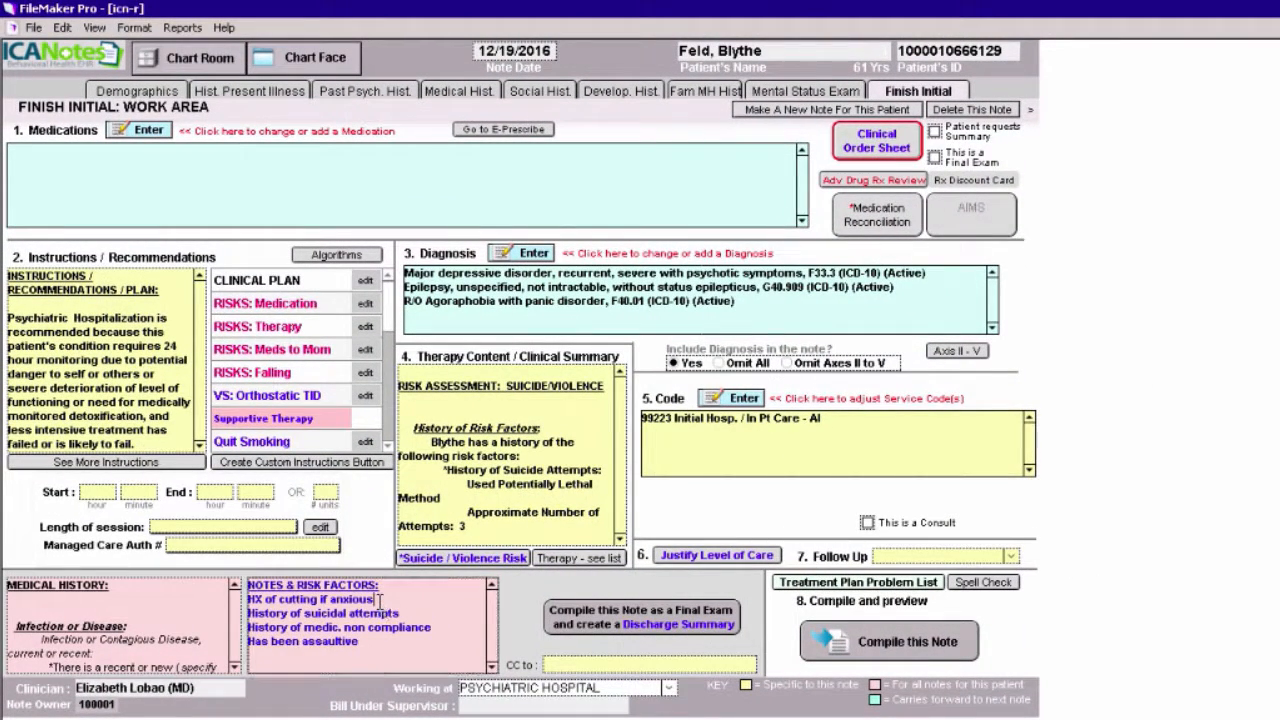
{"action": "key", "text": "BackSpace"}
{"action": "key", "text": "BackSpace"}
{"action": "key", "text": "BackSpace"}
{"action": "key", "text": "BackSpace"}
{"action": "type", "text": "depressed"}
{"action": "left_click", "coordinate": [905, 645]}
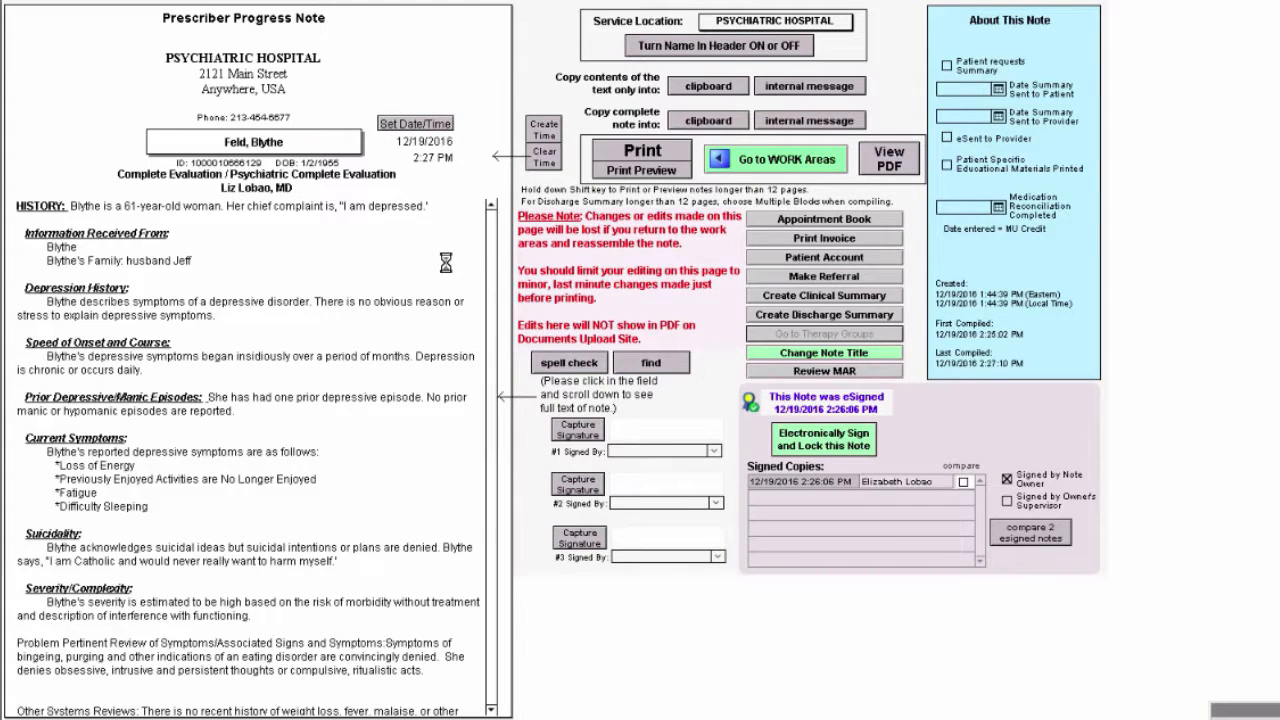
- Electronically sign and lock the recompiled note again, and check the signature date and time at its end
{"action": "left_click", "coordinate": [447, 264]}
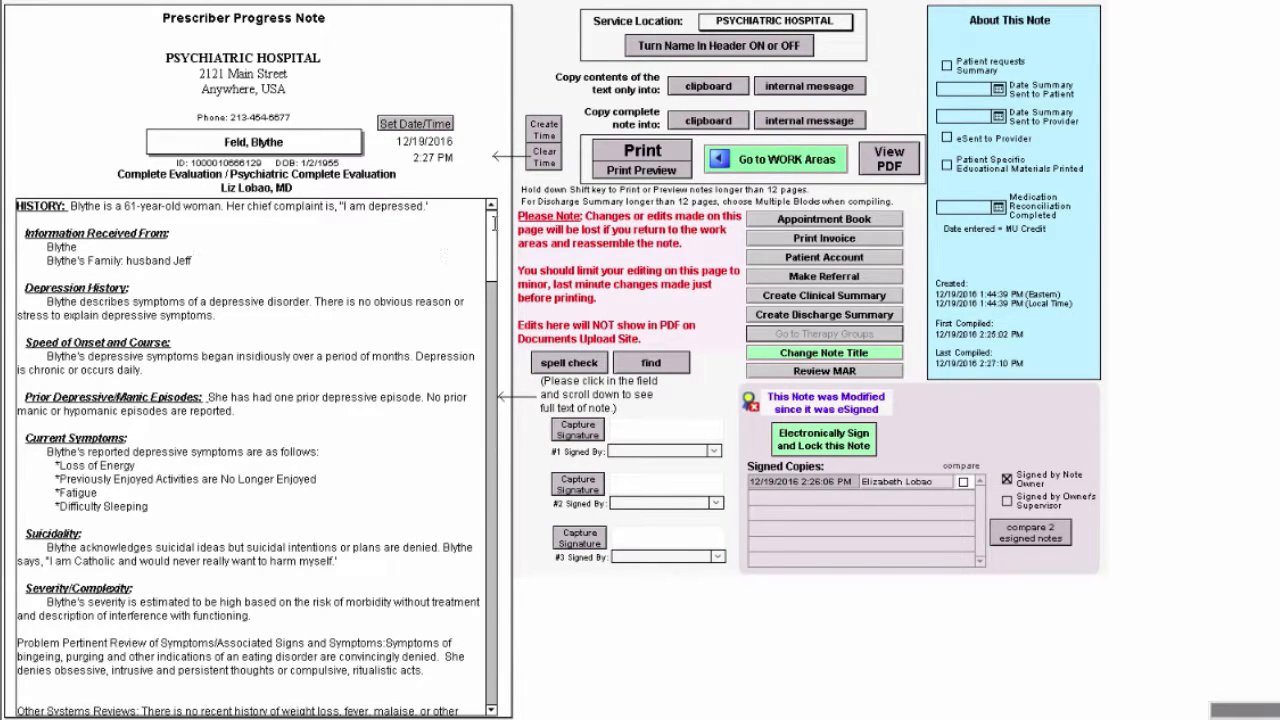
{"action": "left_click_drag", "start_coordinate": [495, 228], "coordinate": [482, 672]}
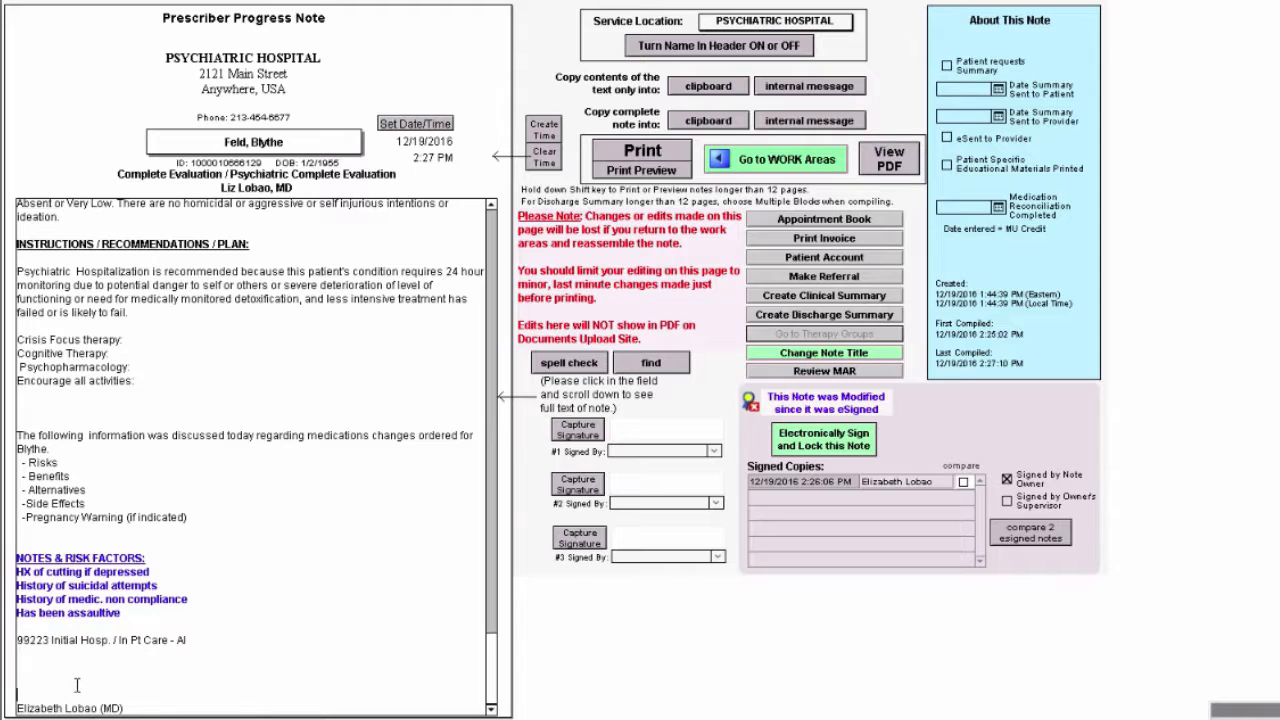
{"action": "scroll", "coordinate": [76, 685], "scroll_direction": "up", "scroll_amount": 1}
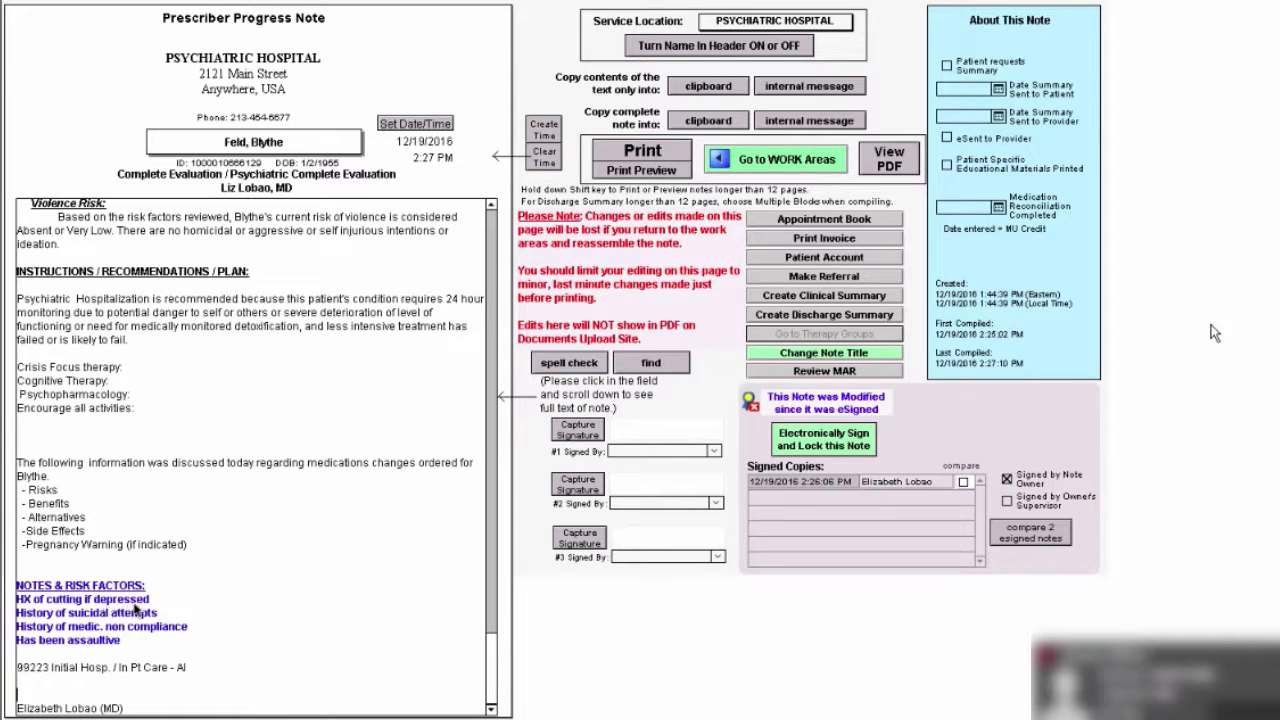
{"action": "left_click", "coordinate": [826, 443]}
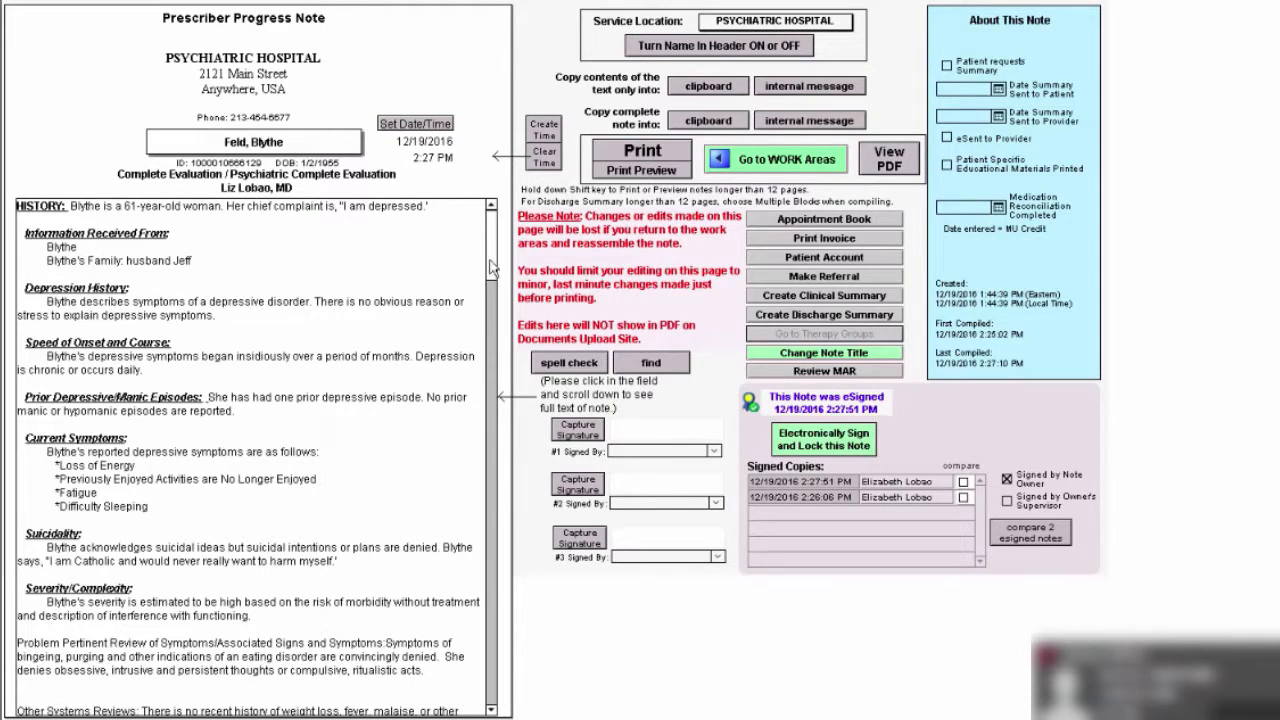
{"action": "scroll", "coordinate": [480, 610], "scroll_direction": "down", "scroll_amount": 10}
{"action": "scroll", "coordinate": [480, 625], "scroll_direction": "down", "scroll_amount": 10}
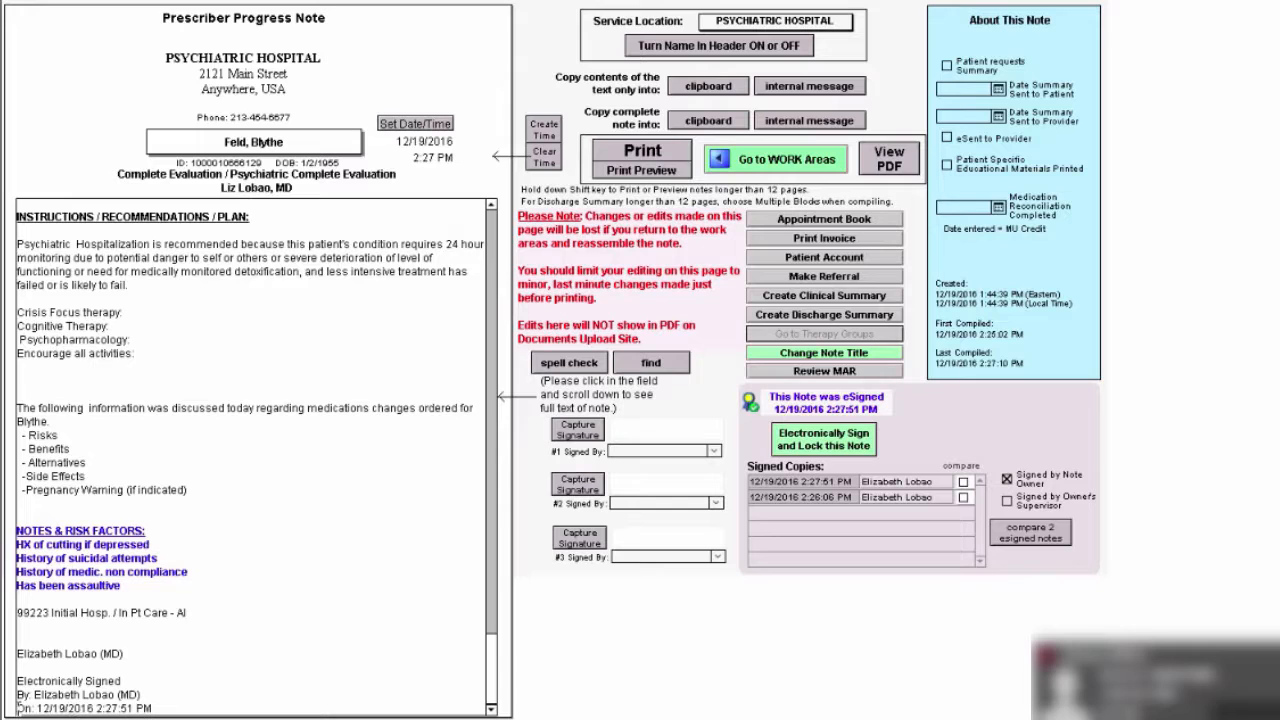
{"action": "key", "text": "ctrl+a"}
{"action": "left_click", "coordinate": [171, 706]}
{"action": "left_click_drag", "start_coordinate": [160, 705], "coordinate": [17, 707]}
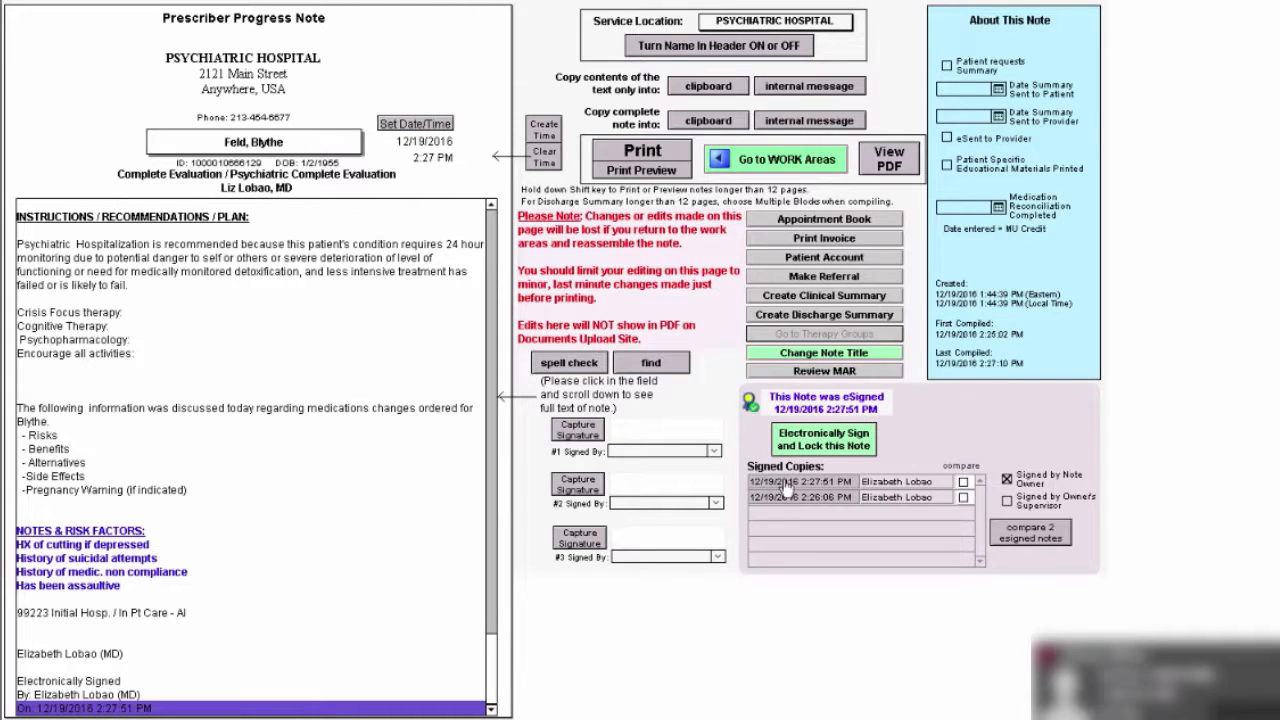
{"action": "left_click", "coordinate": [385, 507]}
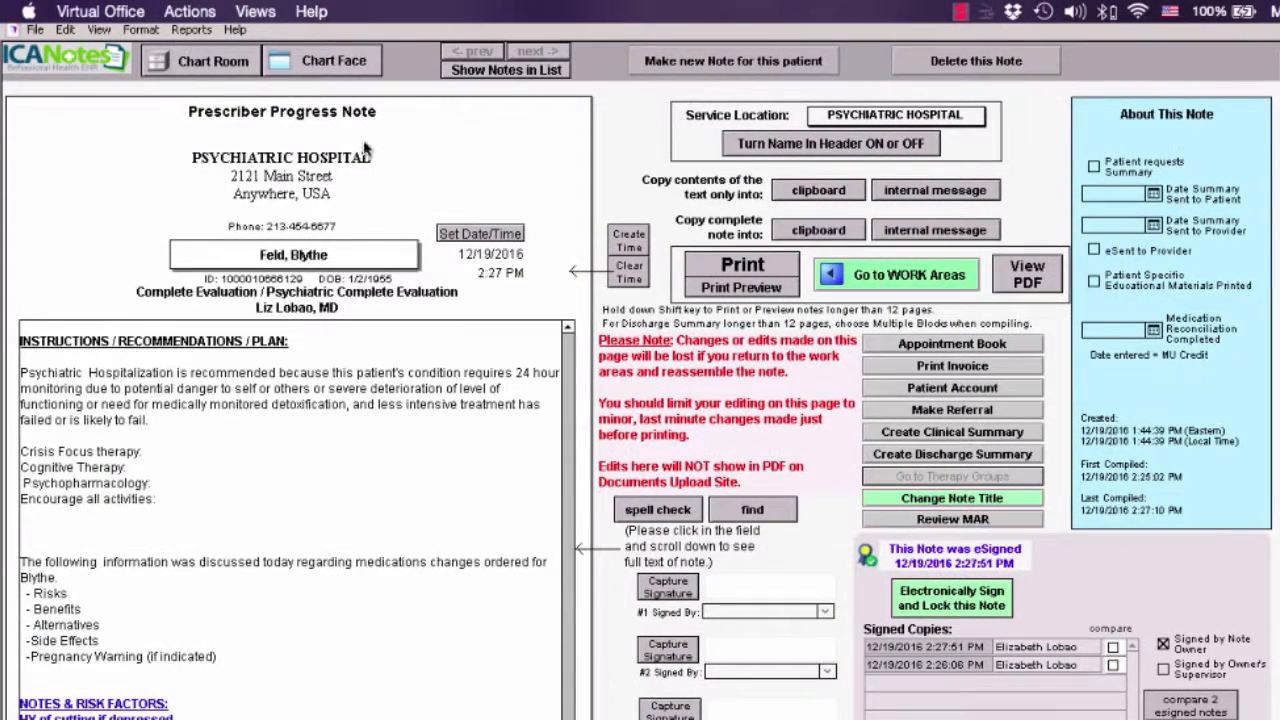
- Open the patient's chart face and look over the complete evaluation in the list of notes
{"action": "left_click", "coordinate": [335, 62]}
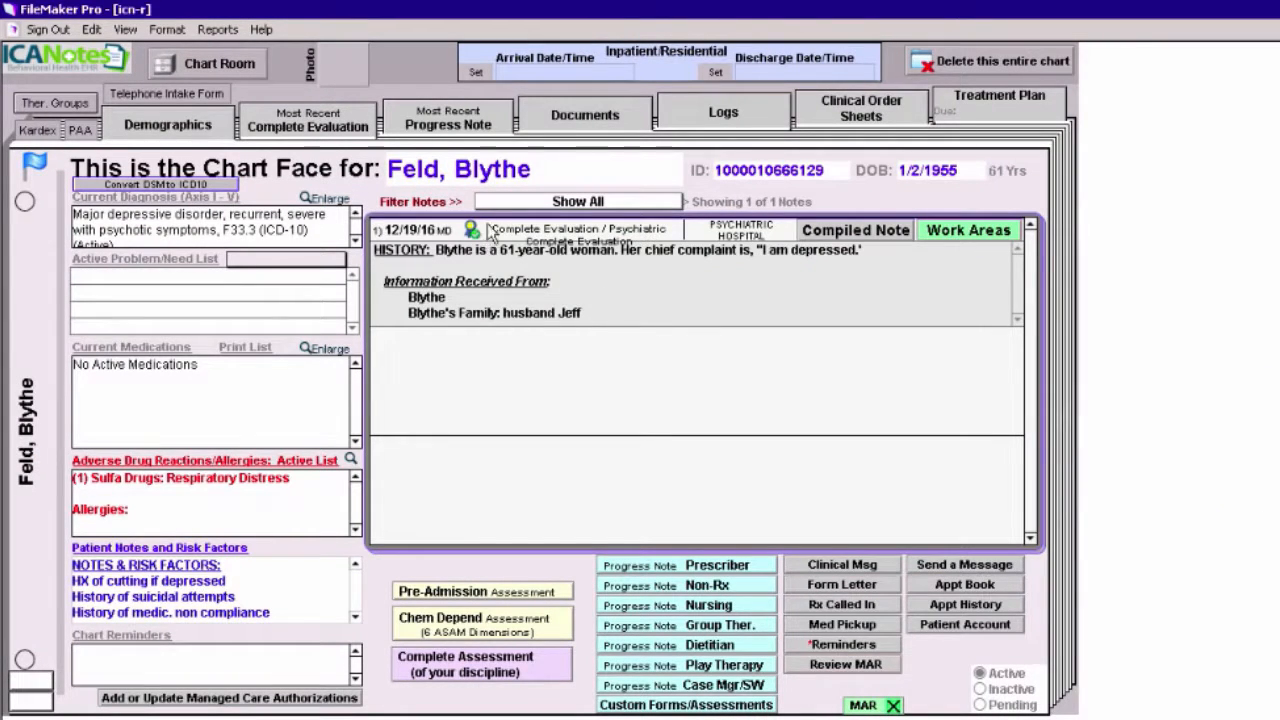
{"action": "left_click", "coordinate": [944, 283]}
{"action": "mouse_move", "coordinate": [1020, 270]}
{"action": "left_mouse_down"}
{"action": "mouse_move", "coordinate": [1020, 292]}
{"action": "mouse_move", "coordinate": [1020, 256]}
{"action": "left_mouse_up"}
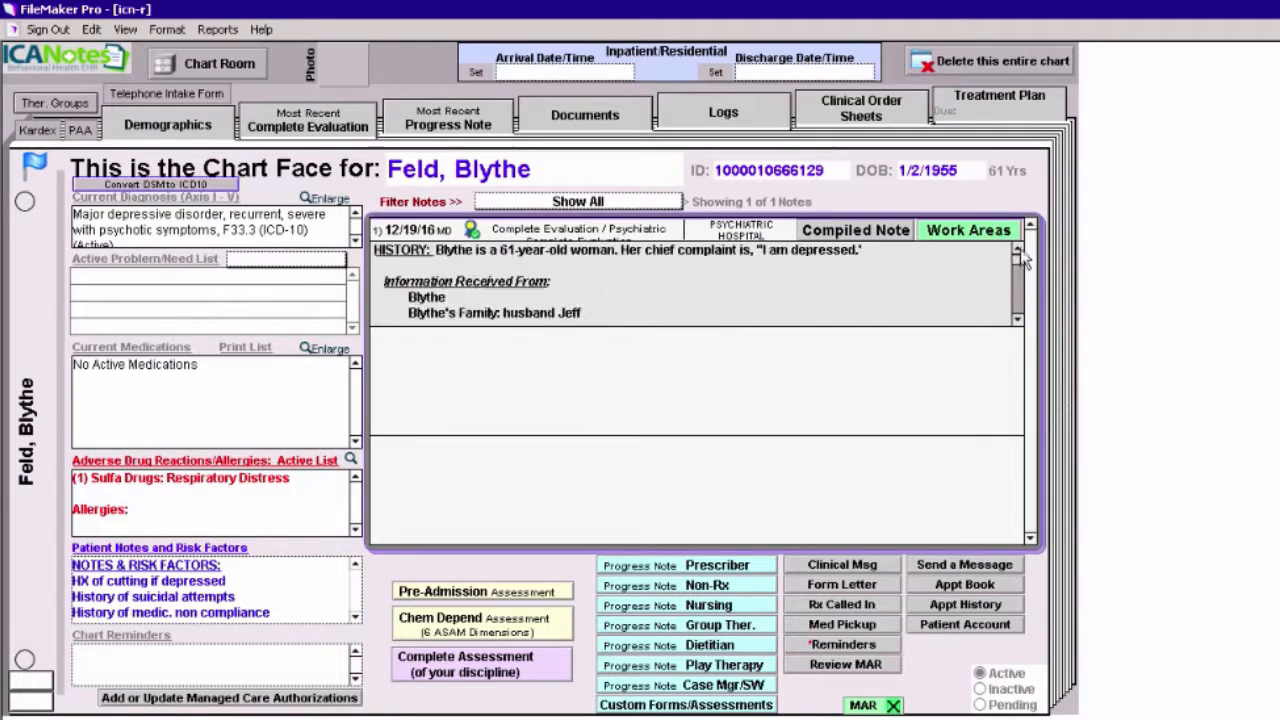